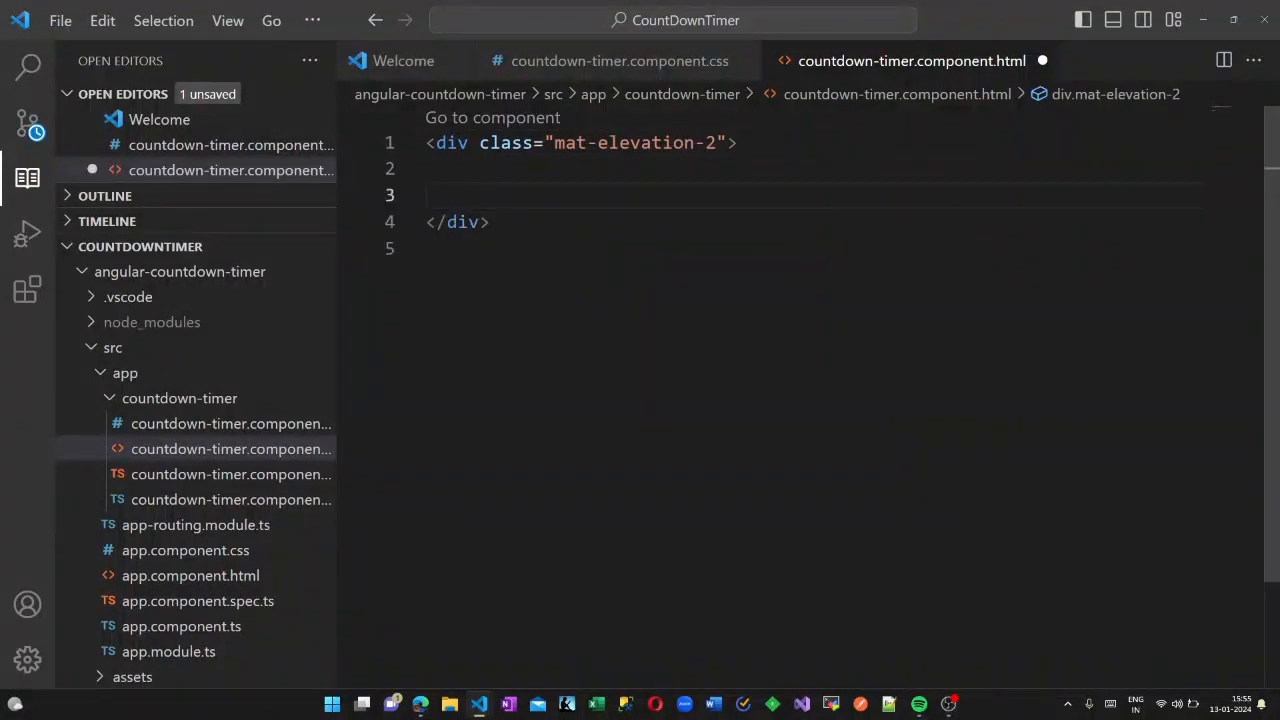
{"action": "type", "text": "h1"}
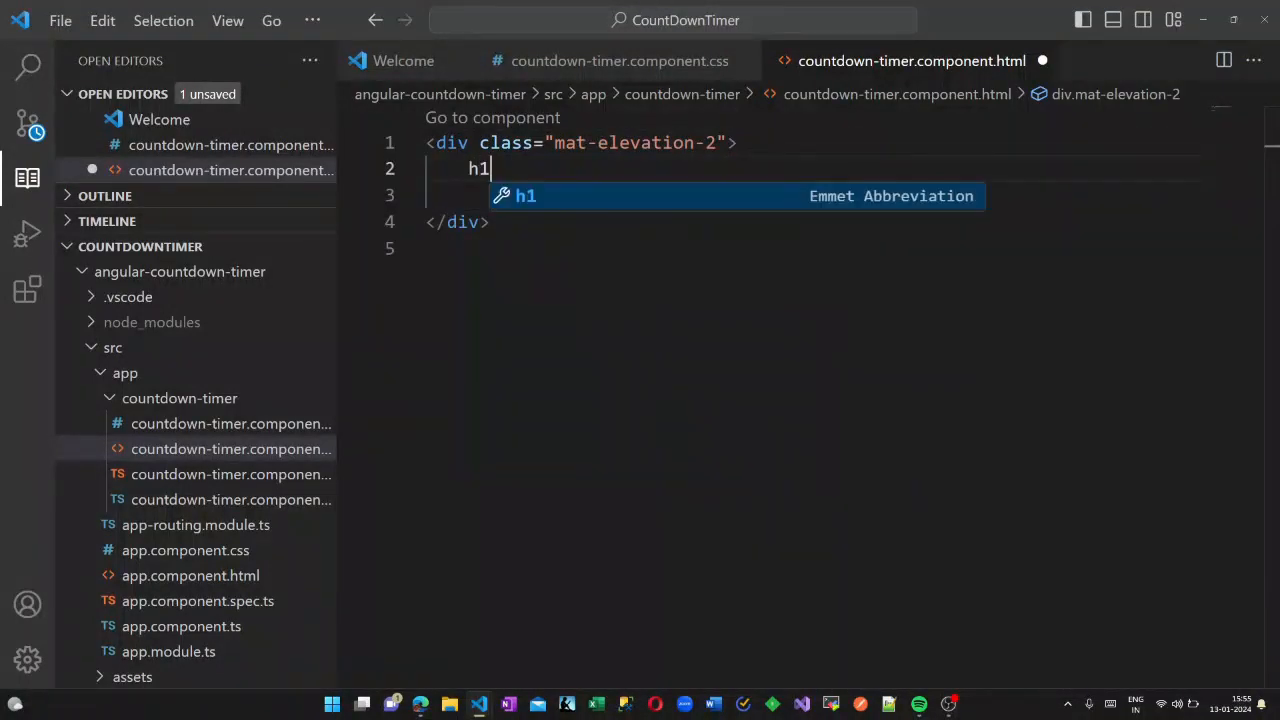
Step: Add an h1 'CountDown Timer' heading followed by a mat-card containing a mat-card-content block
{"action": "key", "text": "Tab"}
{"action": "type", "text": "CountDown T"}
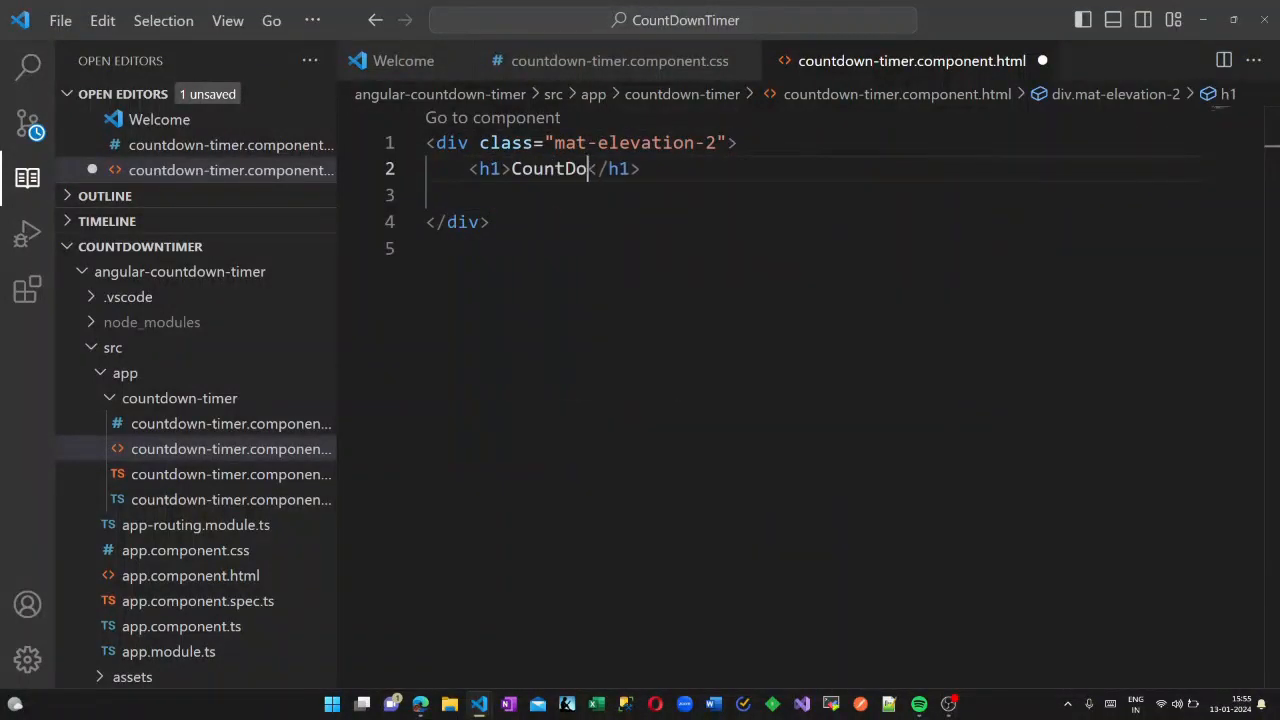
{"action": "type", "text": "imer"}
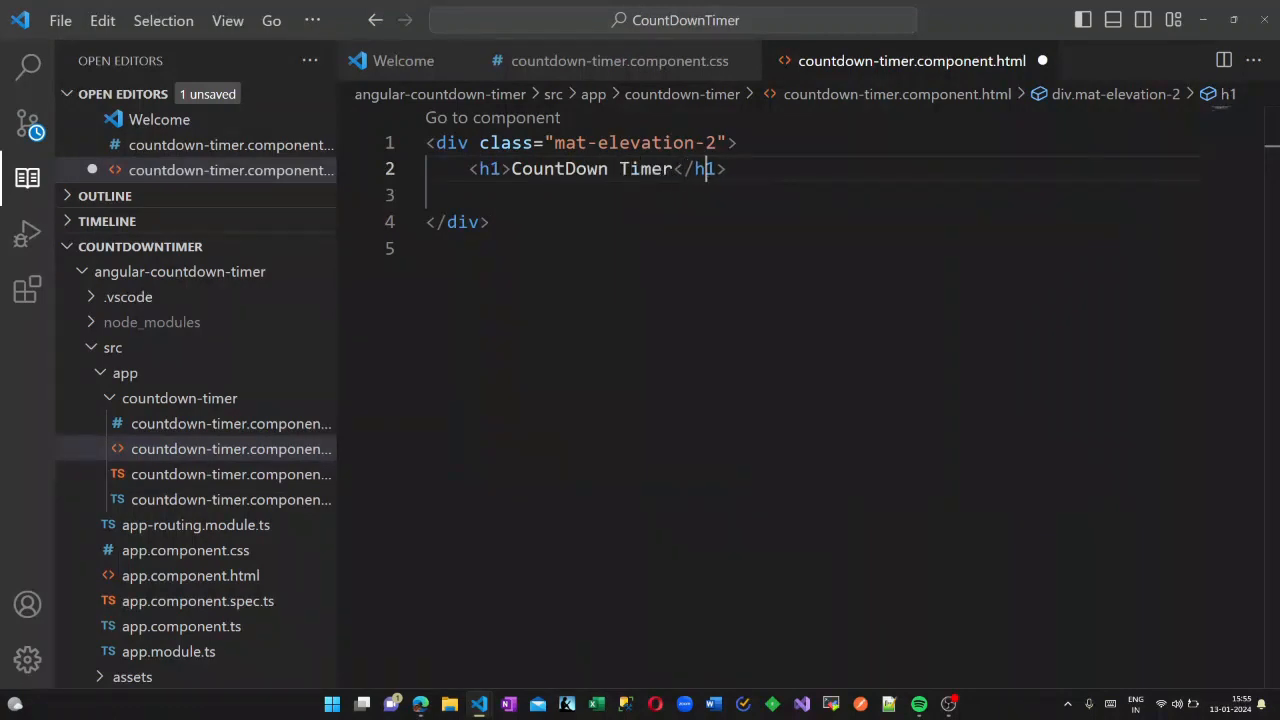
{"action": "key", "text": "Return"}
{"action": "type", "text": "mat-c"}
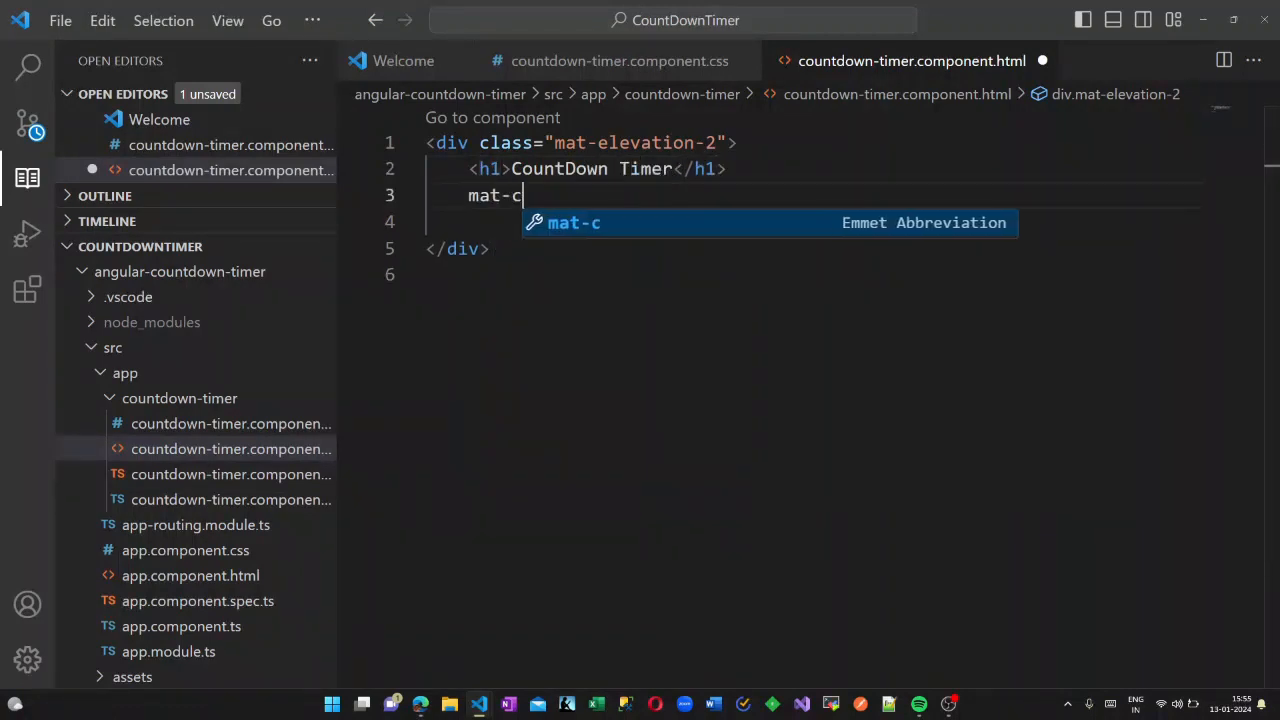
{"action": "type", "text": "ard"}
{"action": "key", "text": "Tab"}
{"action": "key", "text": "Return"}
{"action": "key", "text": "Return"}
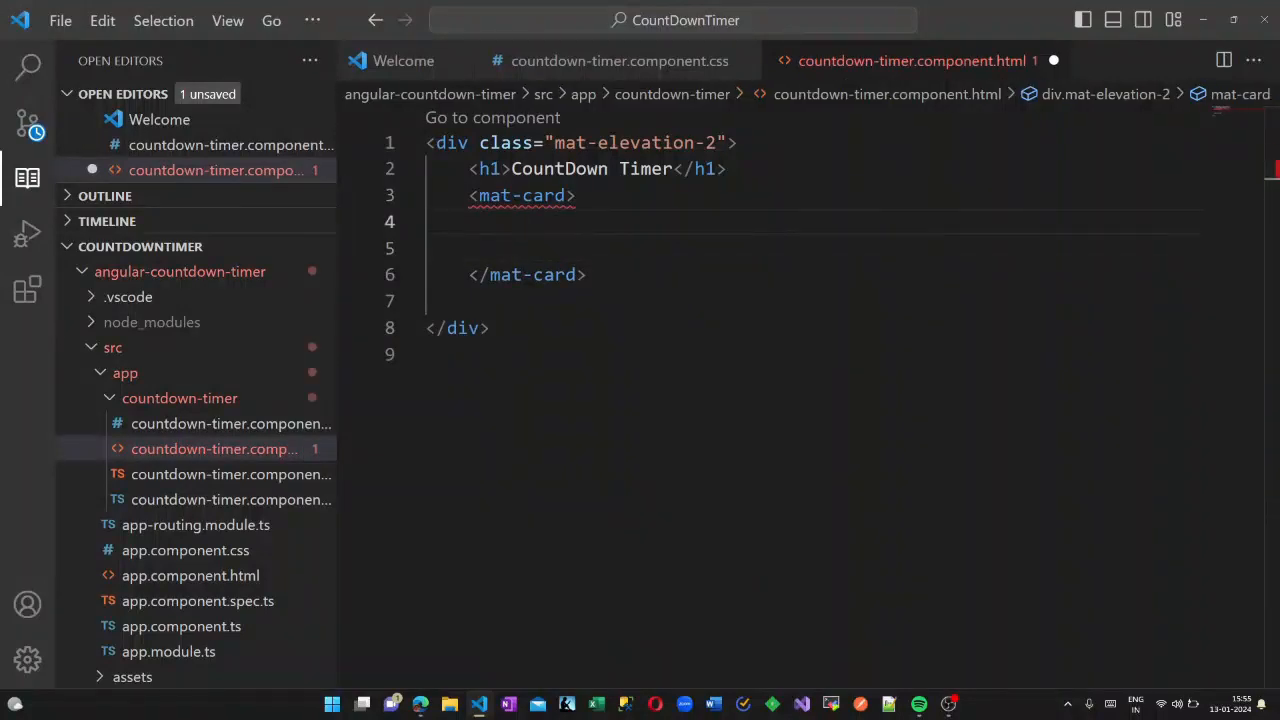
{"action": "type", "text": "mat-"}
{"action": "key", "text": "BackSpace"}
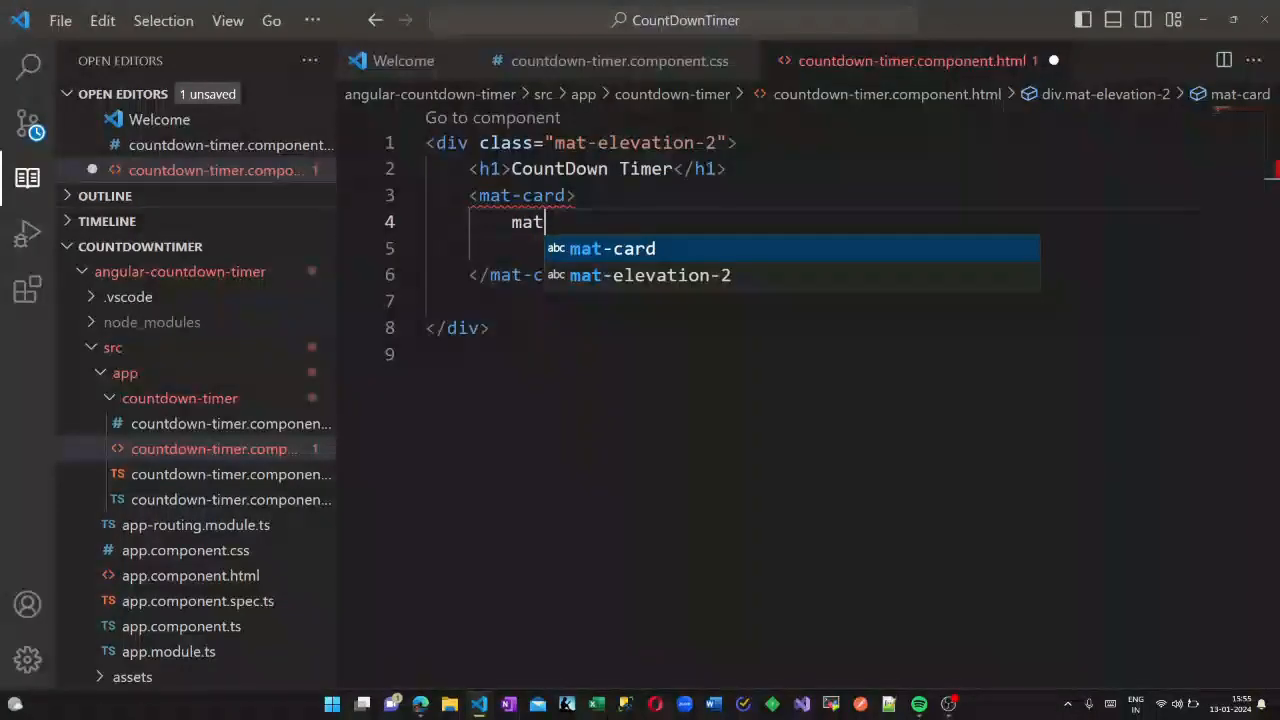
{"action": "type", "text": "-card-content"}
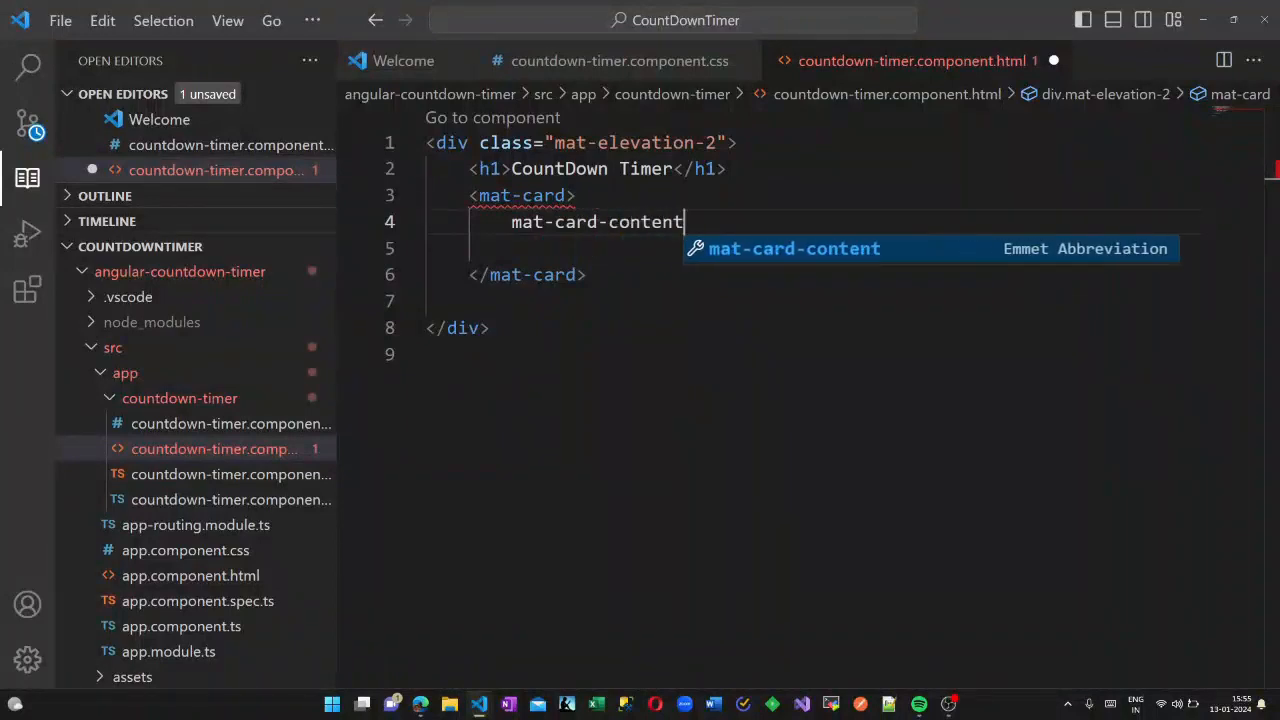
{"action": "key", "text": "Return"}
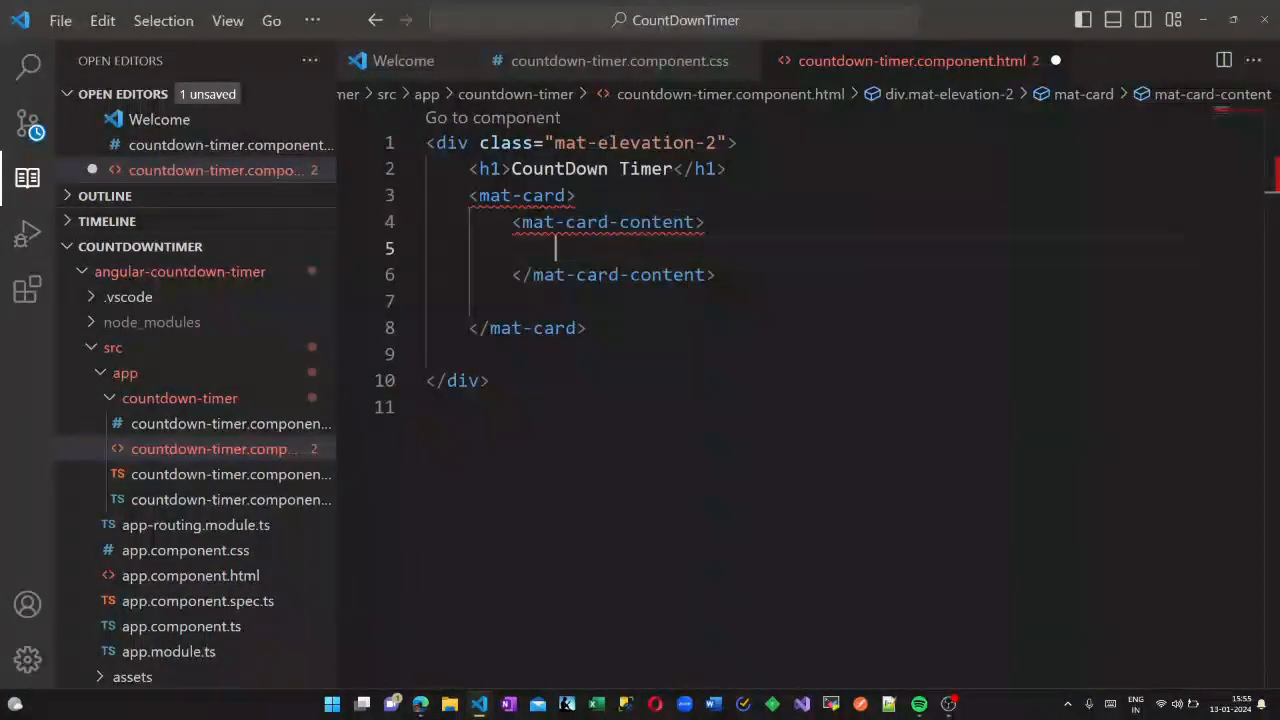
{"action": "type", "text": "div"}
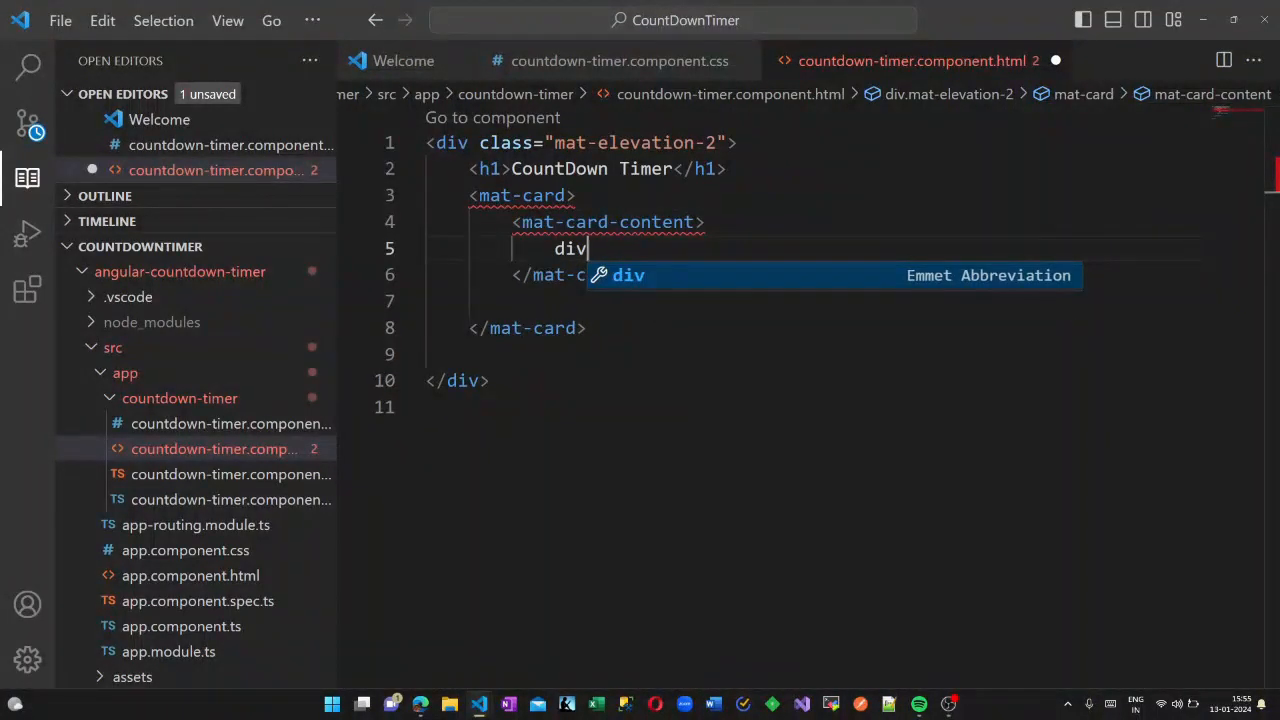
{"action": "type", "text": ".gigi"}
Step: Inside the card content add a div.digital-clock holding a span with {{formatTime(seconds)}}
{"action": "key", "text": "BackSpace"}
{"action": "key", "text": "BackSpace"}
{"action": "key", "text": "BackSpace"}
{"action": "type", "text": "dig"}
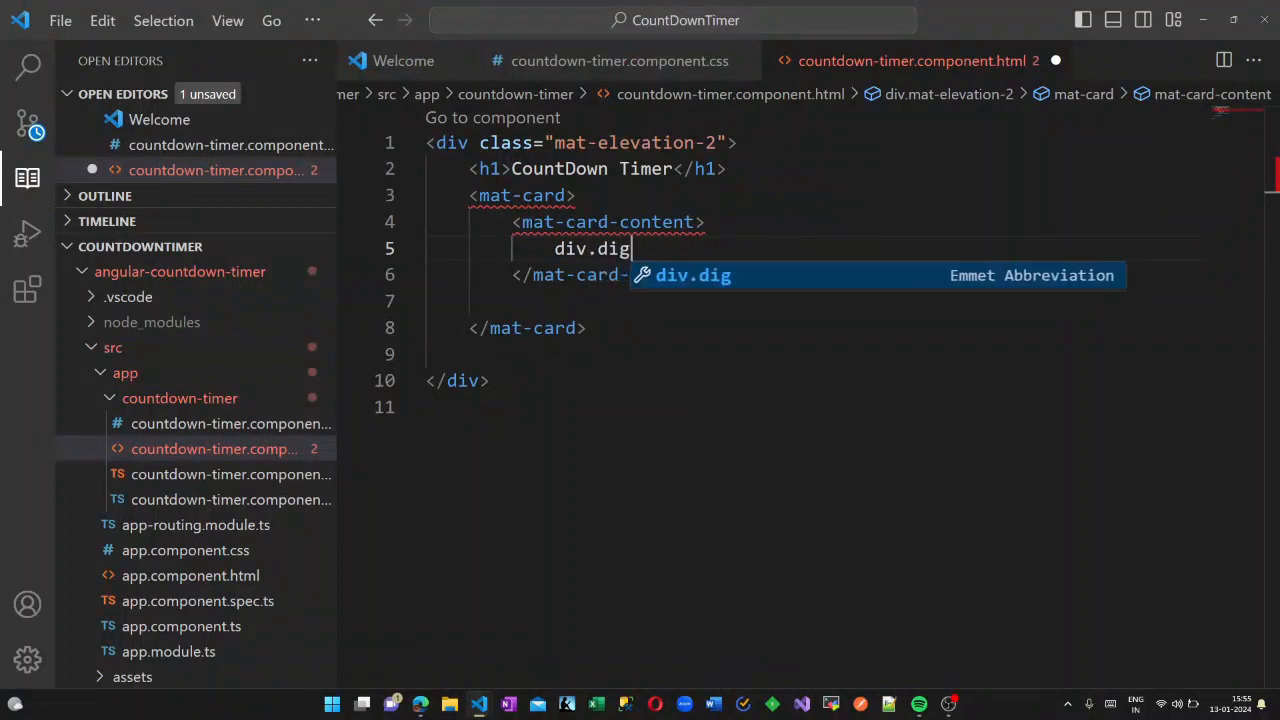
{"action": "type", "text": "ital-clock"}
{"action": "key", "text": "Tab"}
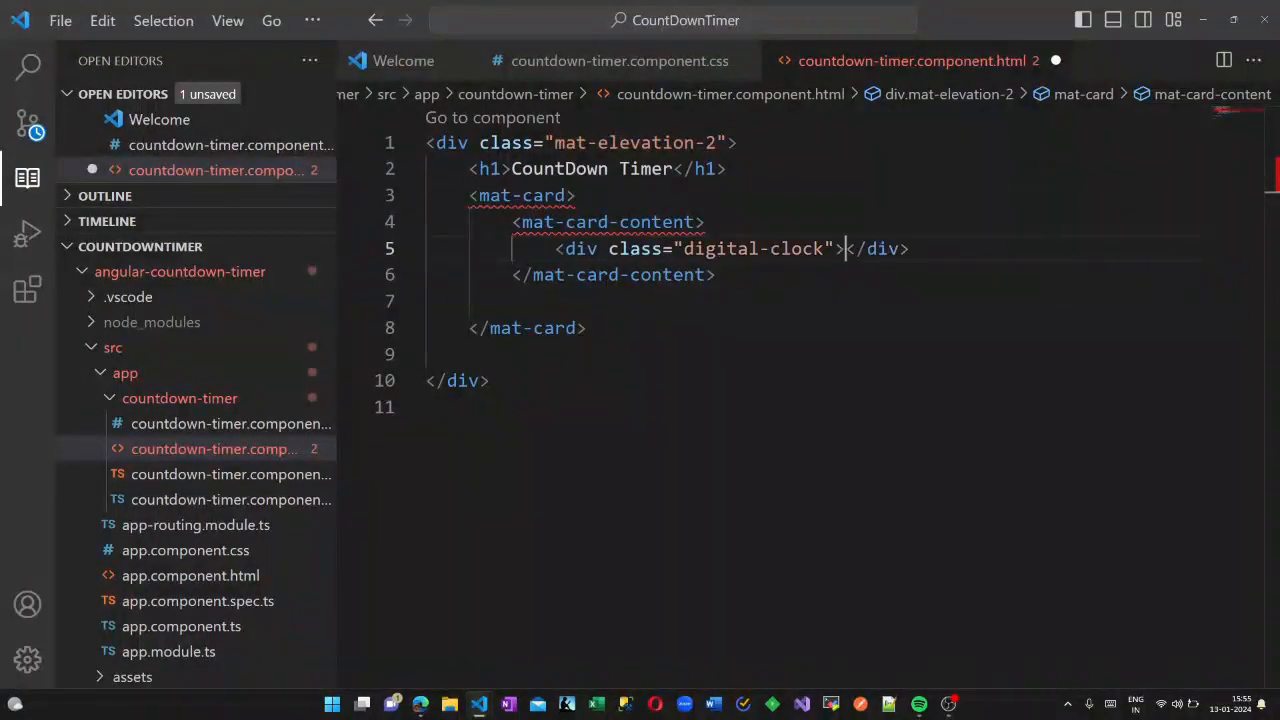
{"action": "key", "text": "Return"}
{"action": "type", "text": "span"}
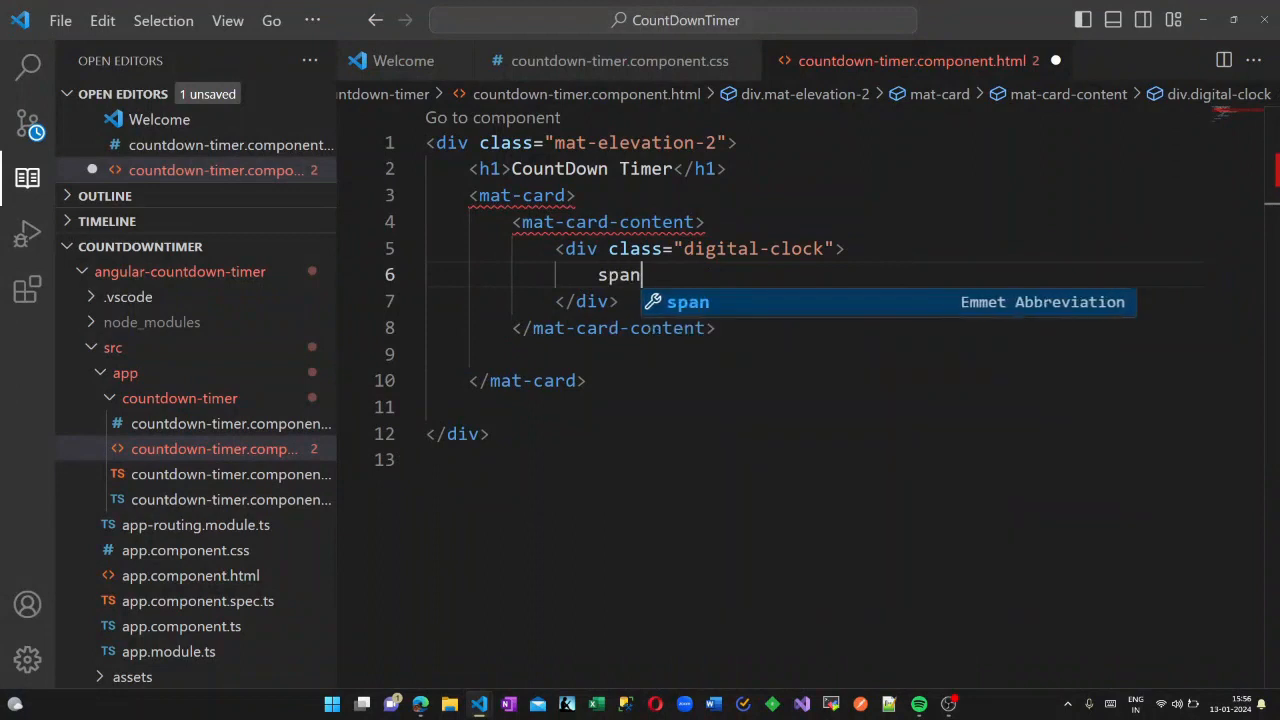
{"action": "key", "text": "Tab"}
{"action": "type", "text": "{{"}
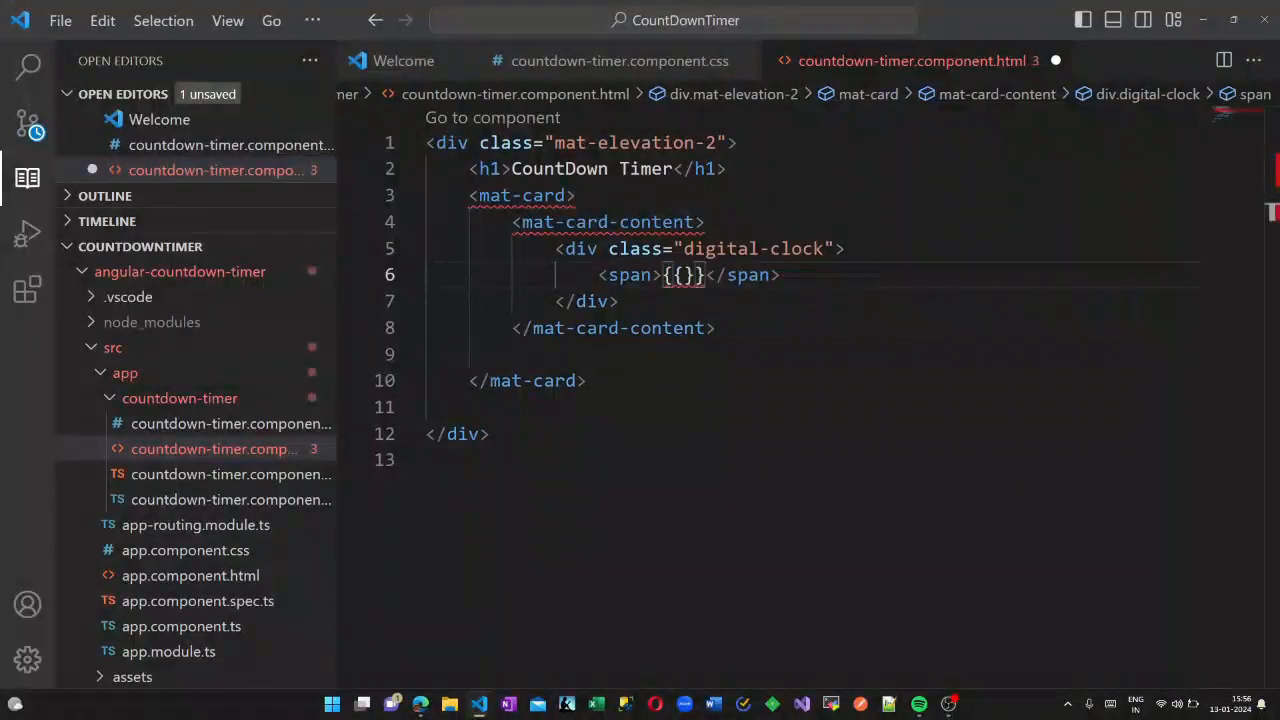
{"action": "type", "text": "format"}
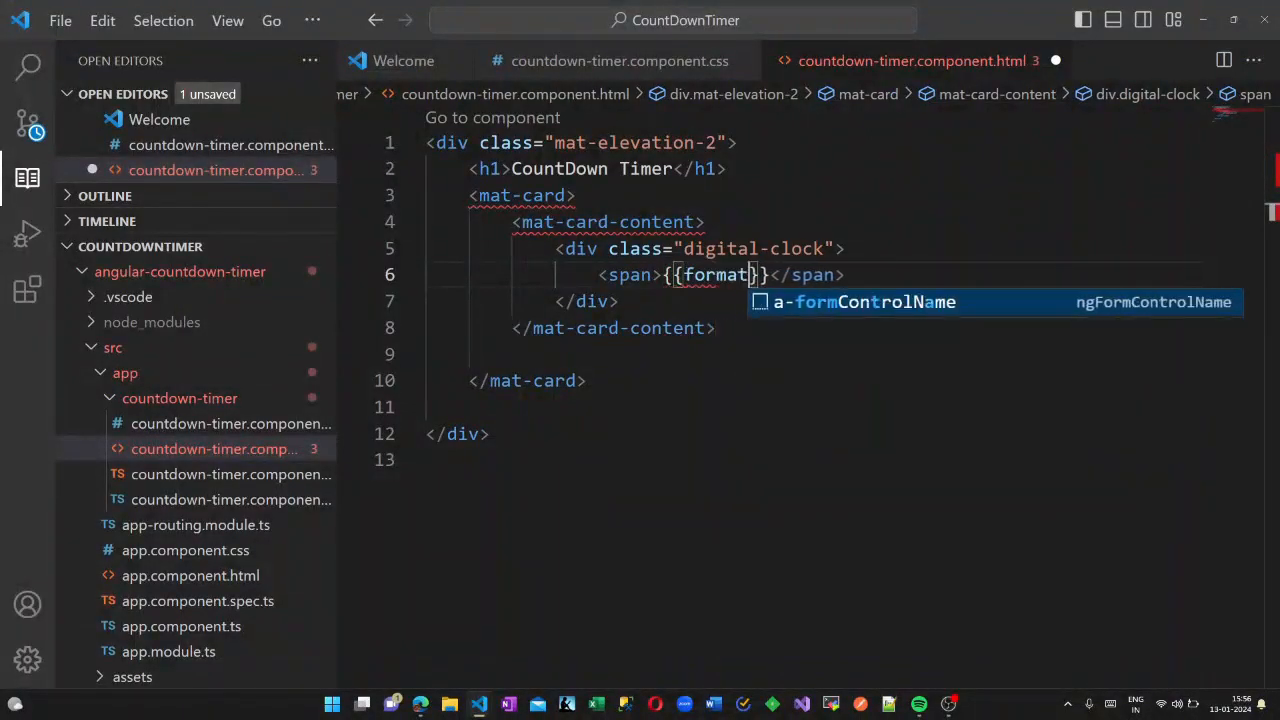
{"action": "type", "text": "Time(seconds"}
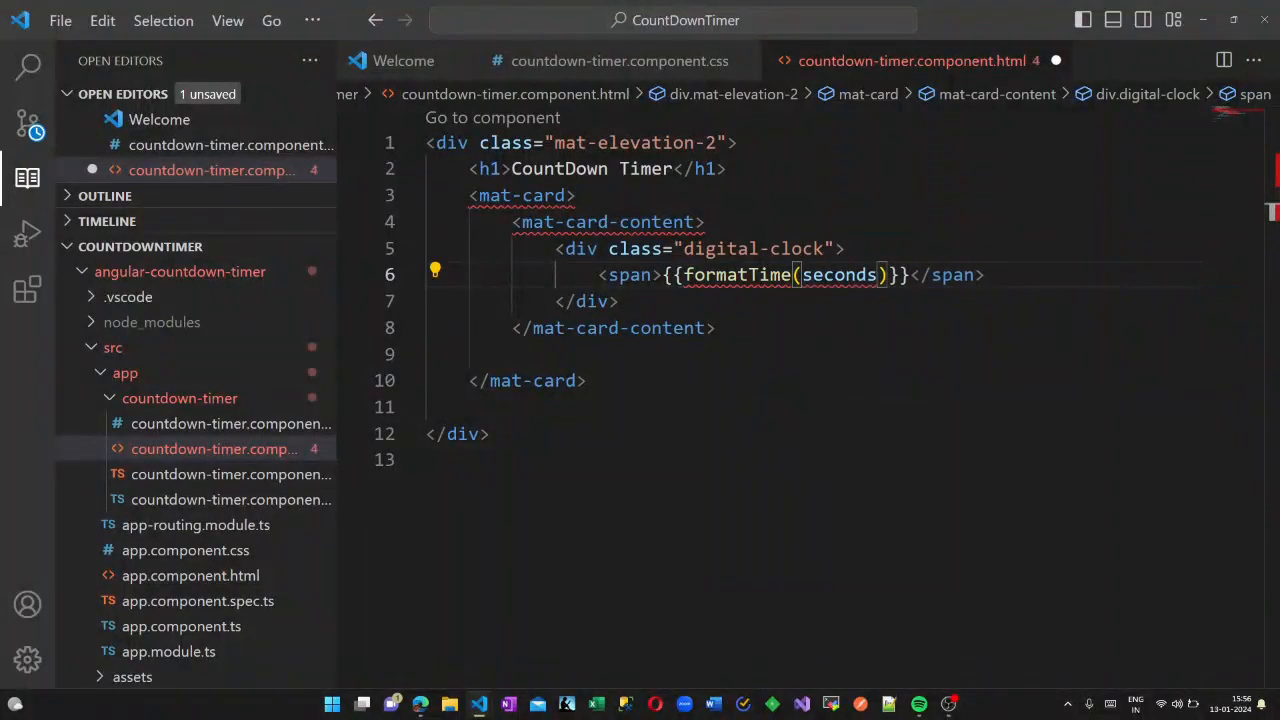
Step: Add mat-card-actions with a raised primary button.buttons whose click calls toggleTimer()
{"action": "left_click", "coordinate": [706, 355]}
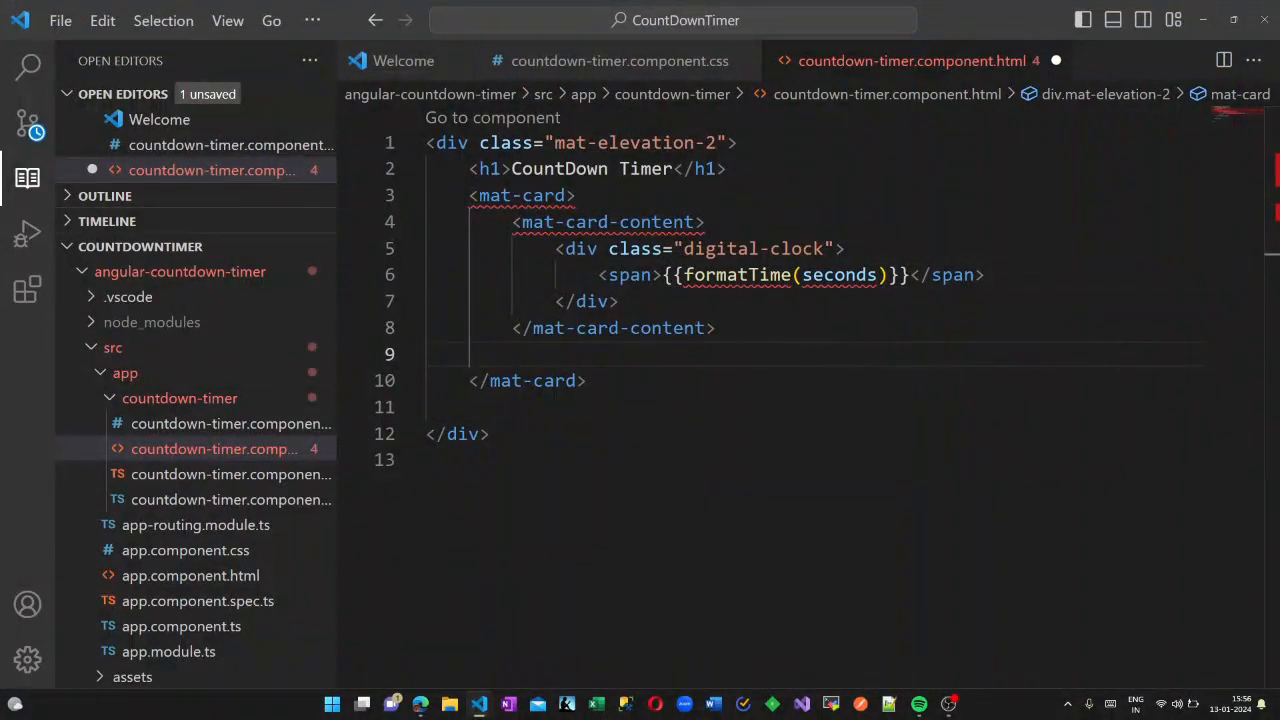
{"action": "type", "text": "mat-car"}
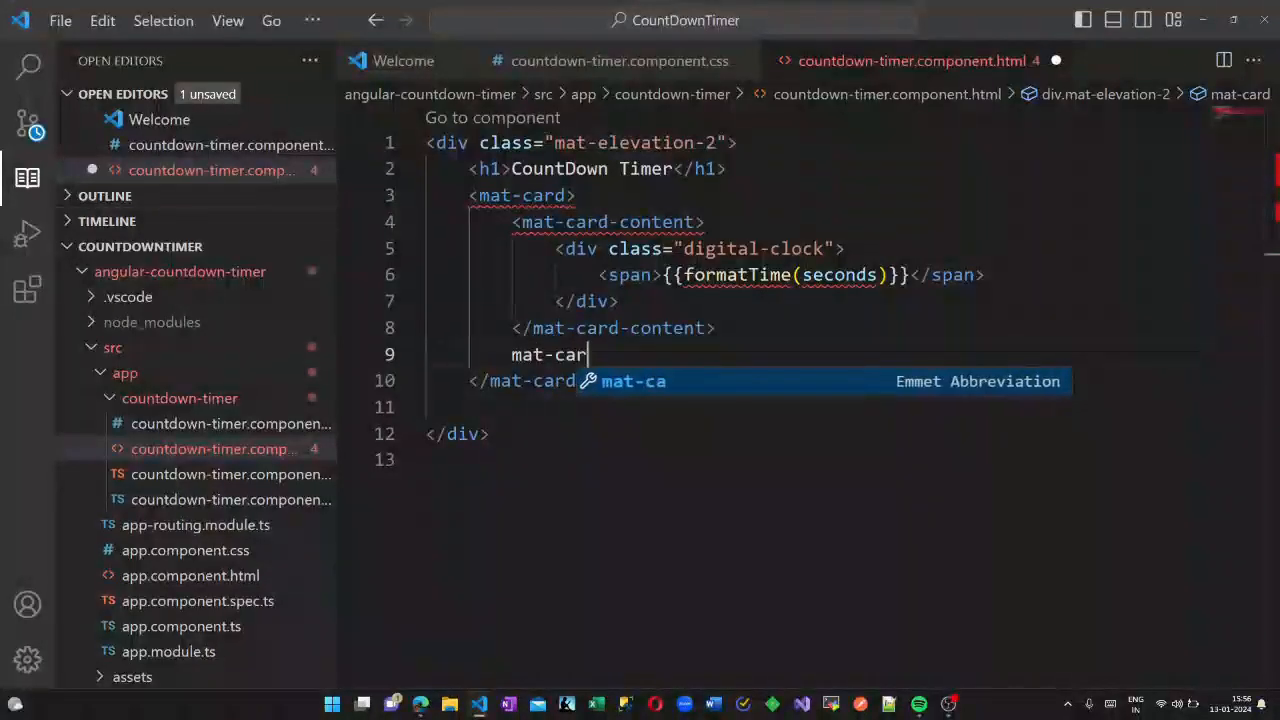
{"action": "type", "text": "d-ac"}
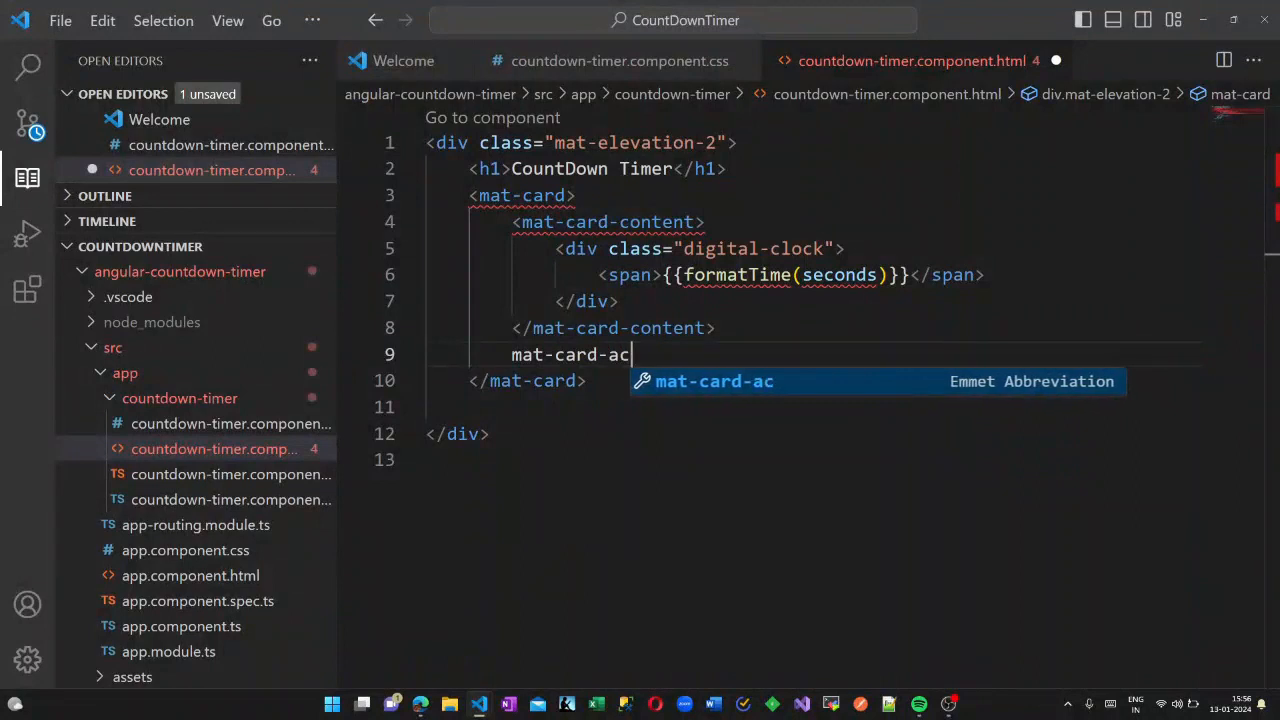
{"action": "type", "text": "tions"}
{"action": "key", "text": "Tab"}
{"action": "key", "text": "Return"}
{"action": "type", "text": "b"}
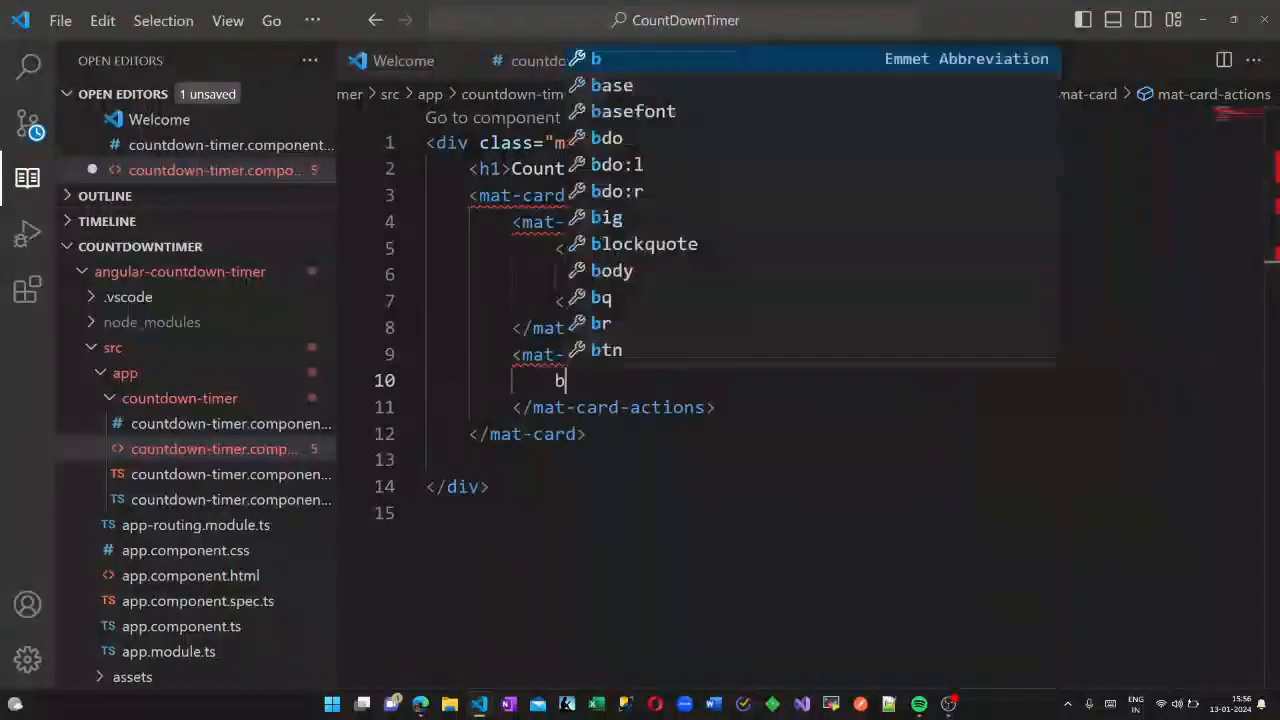
{"action": "type", "text": "utton.butt"}
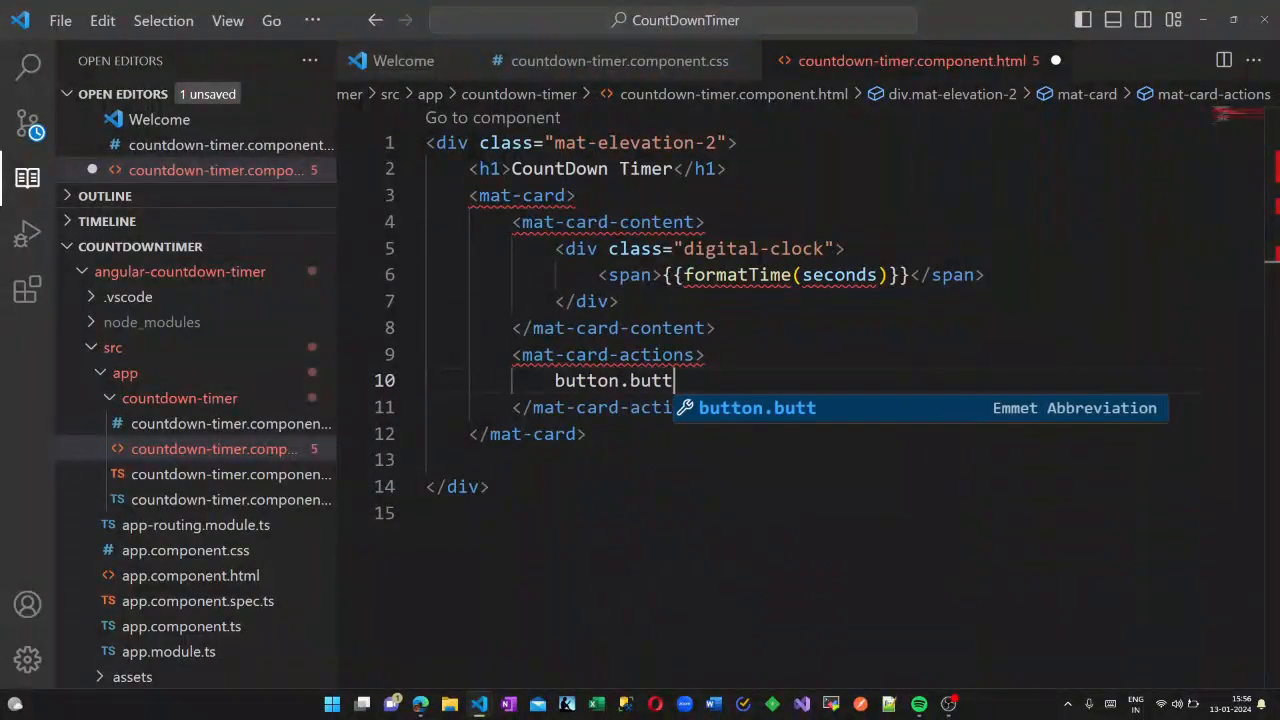
{"action": "type", "text": "ons"}
{"action": "key", "text": "Tab"}
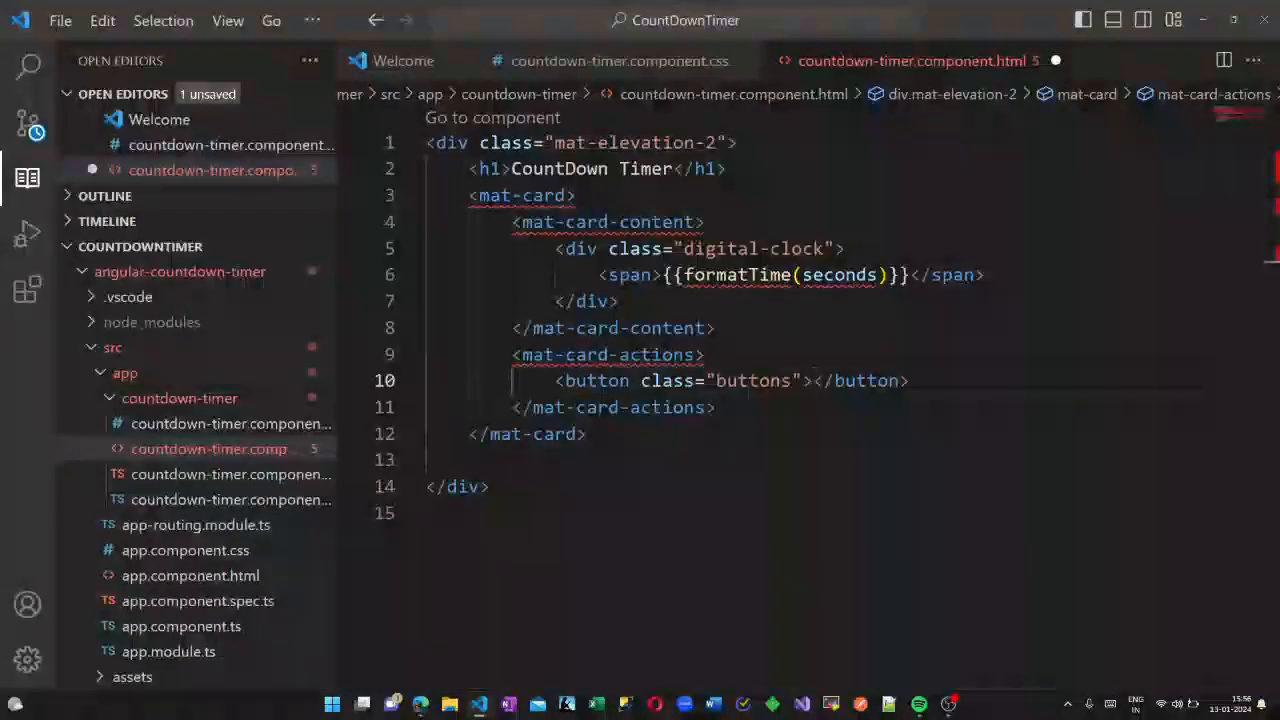
{"action": "type", "text": "mat-raised-button "}
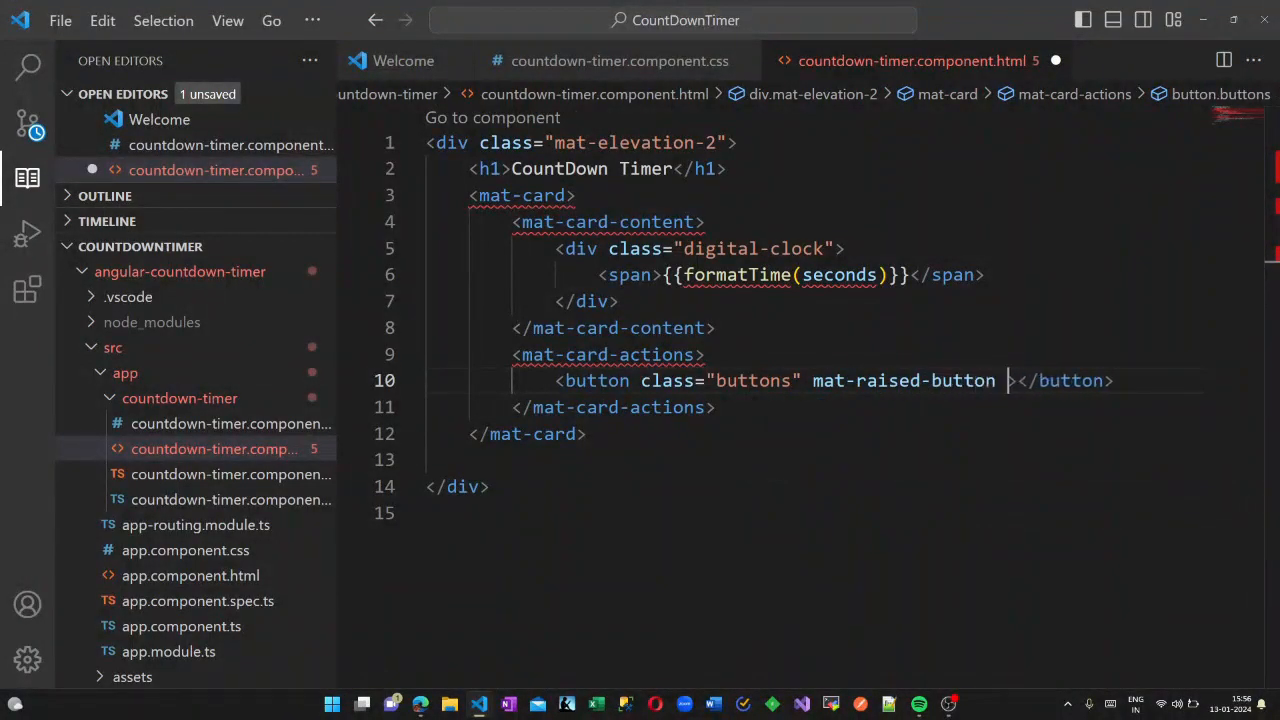
{"action": "type", "text": "color"}
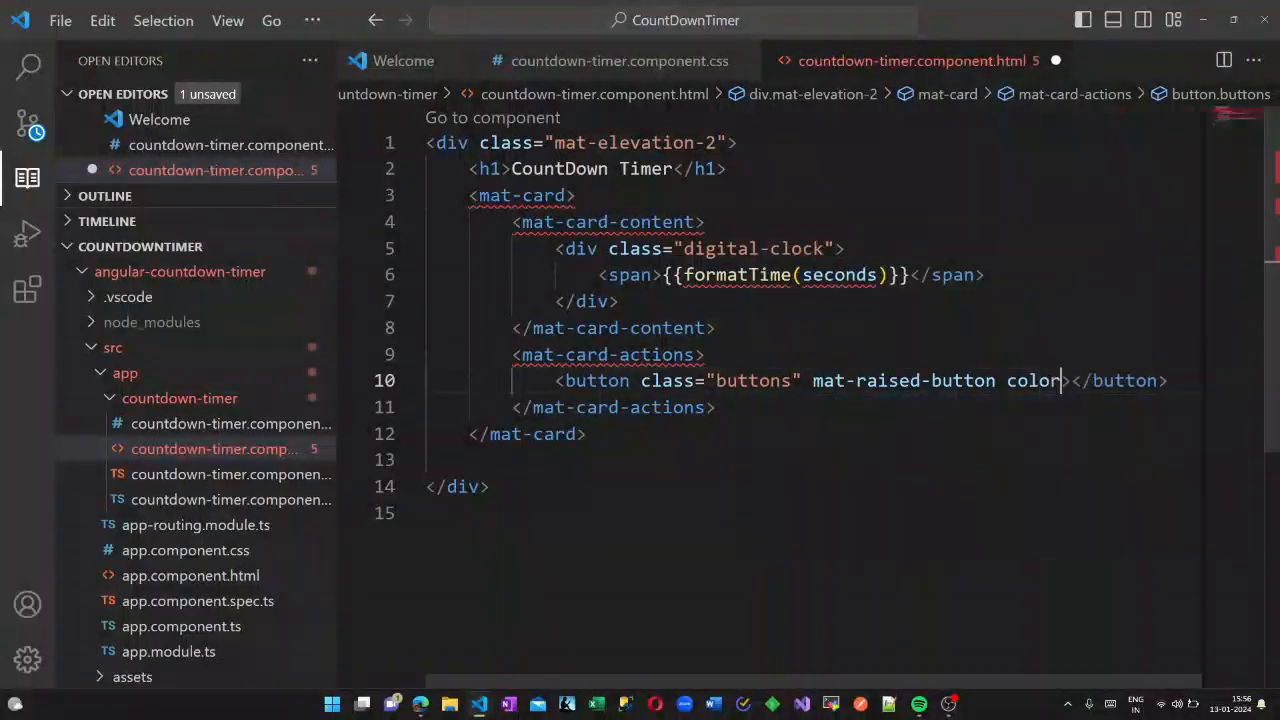
{"action": "type", "text": "=\"primary\">"}
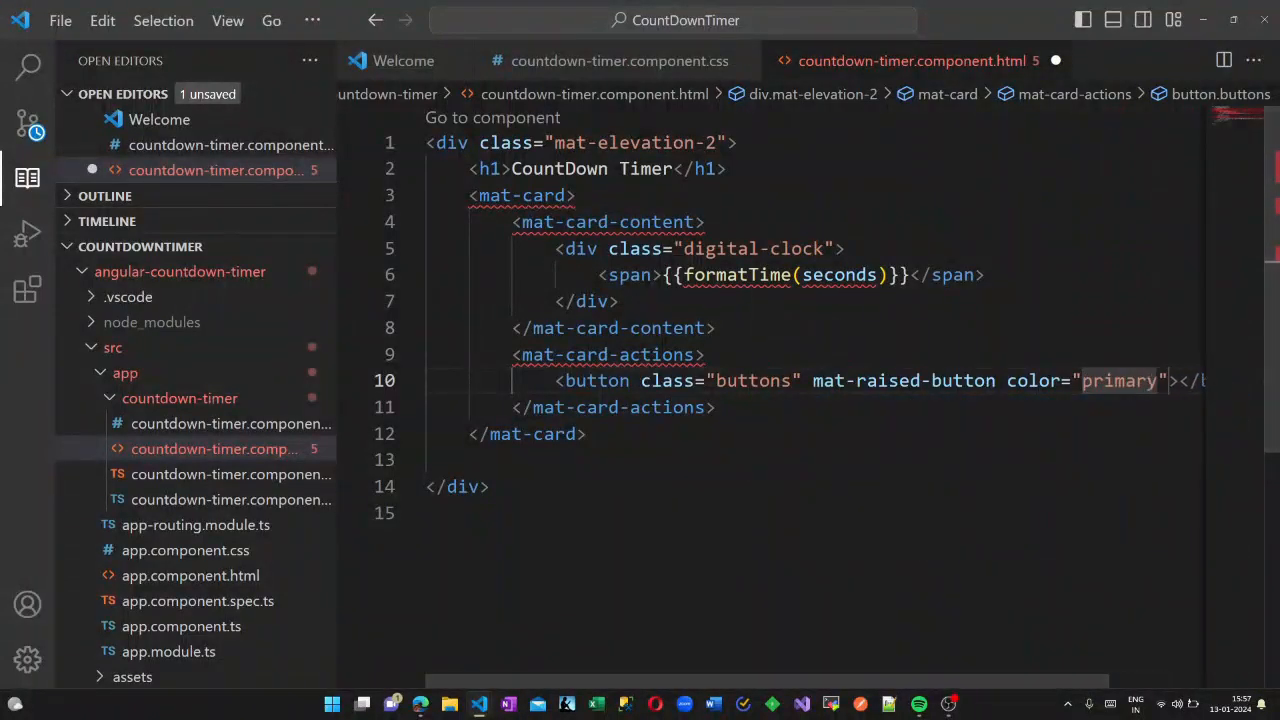
{"action": "key", "text": "Right"}
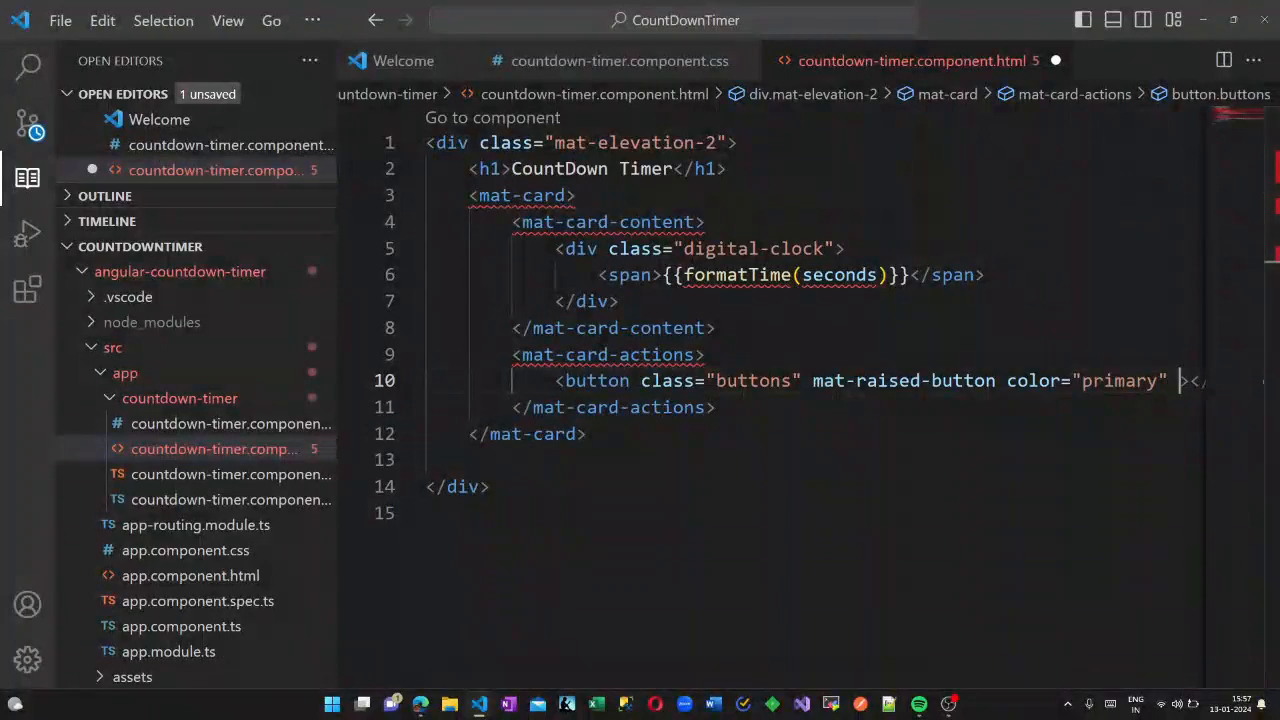
{"action": "type", "text": "(click"}
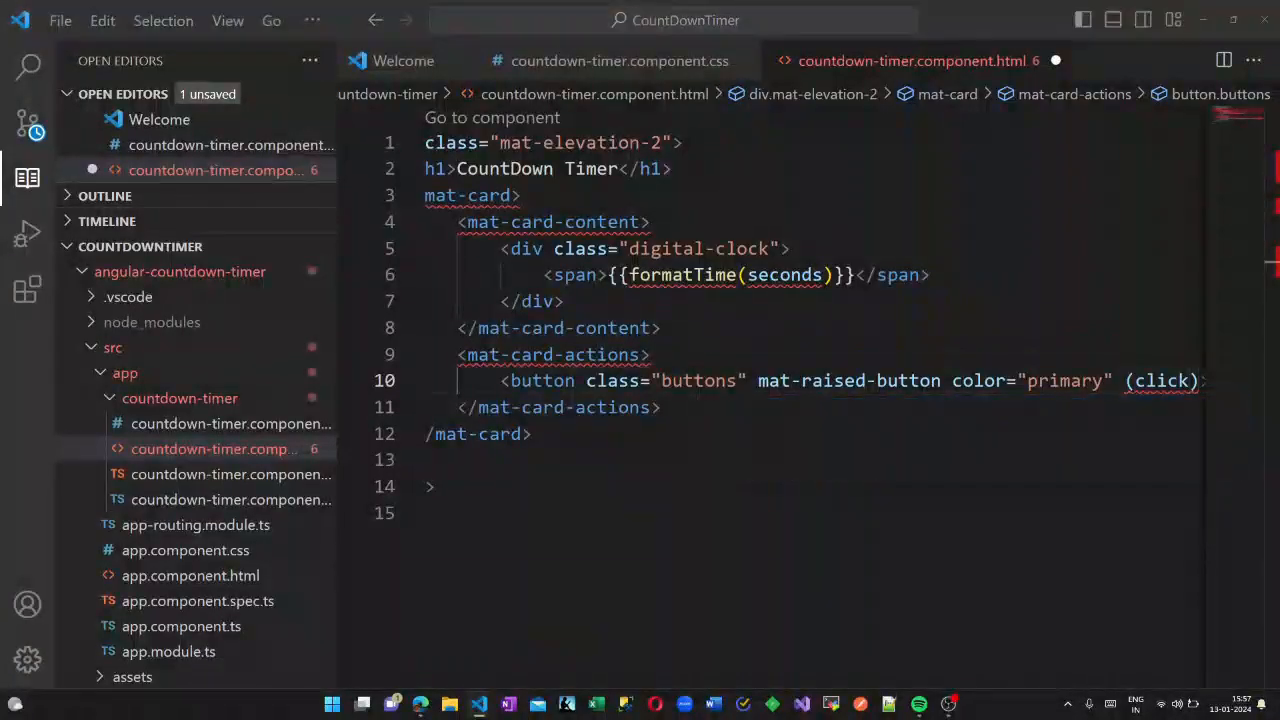
{"action": "left_click", "coordinate": [1199, 389]}
{"action": "scroll", "coordinate": [1199, 389], "scroll_direction": "down", "scroll_amount": 1}
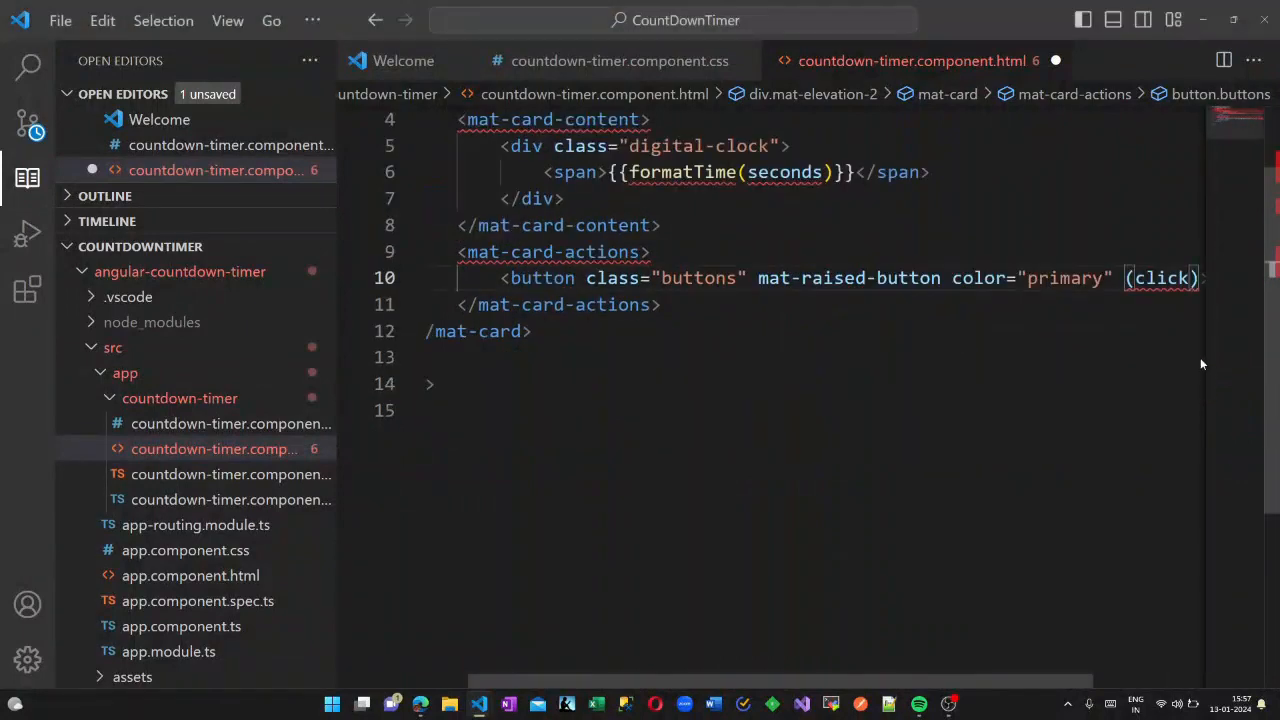
{"action": "type", "text": "=\"toggle"}
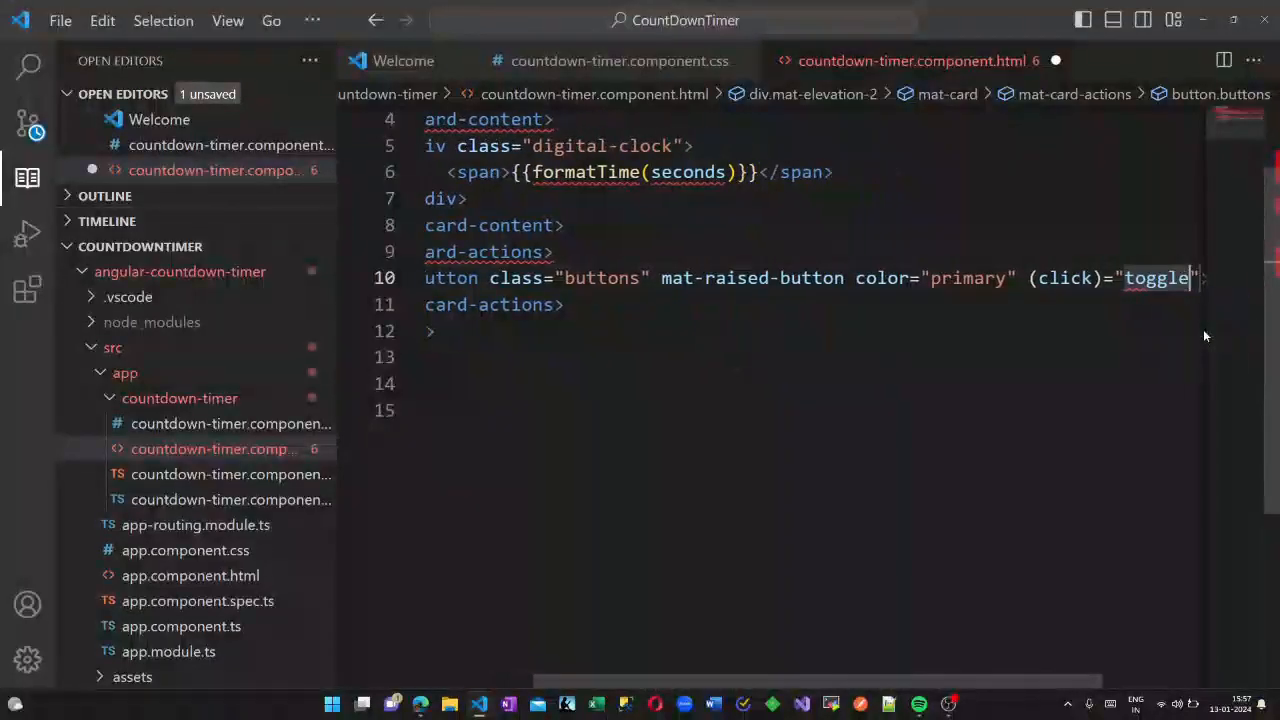
{"action": "type", "text": "Timer()"}
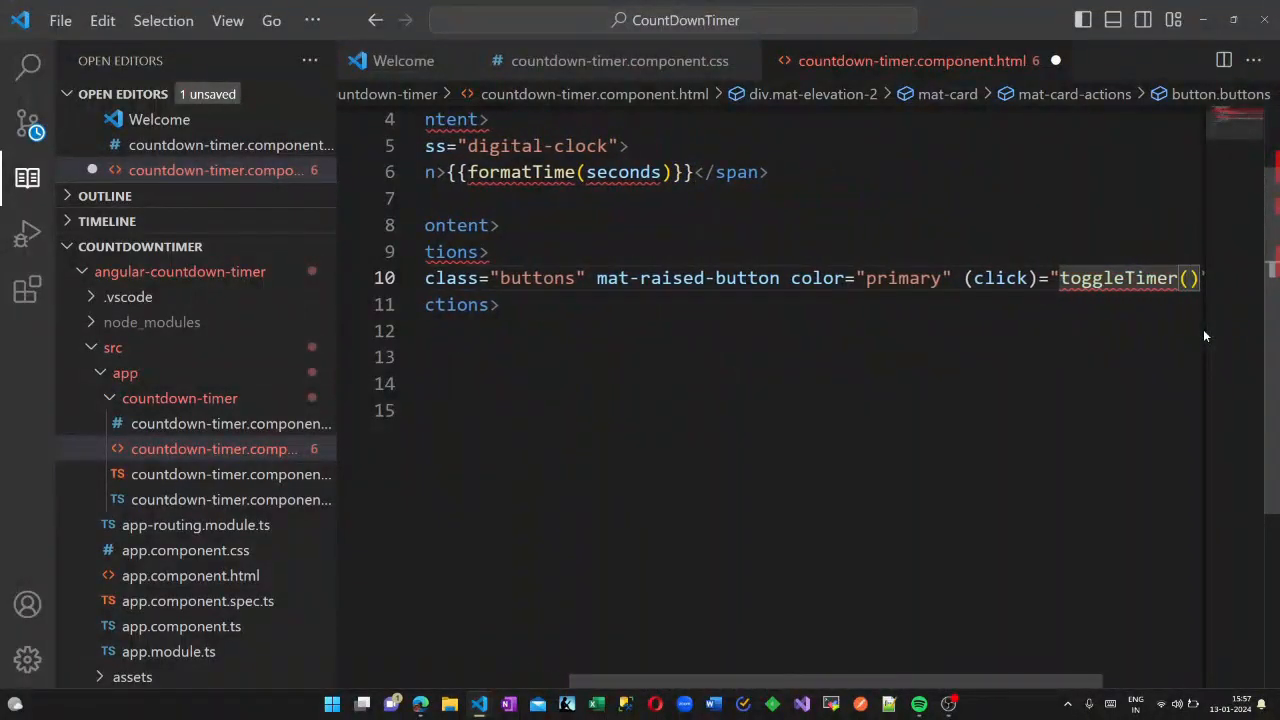
{"action": "type", "text": "\">"}
{"action": "key", "text": "Return"}
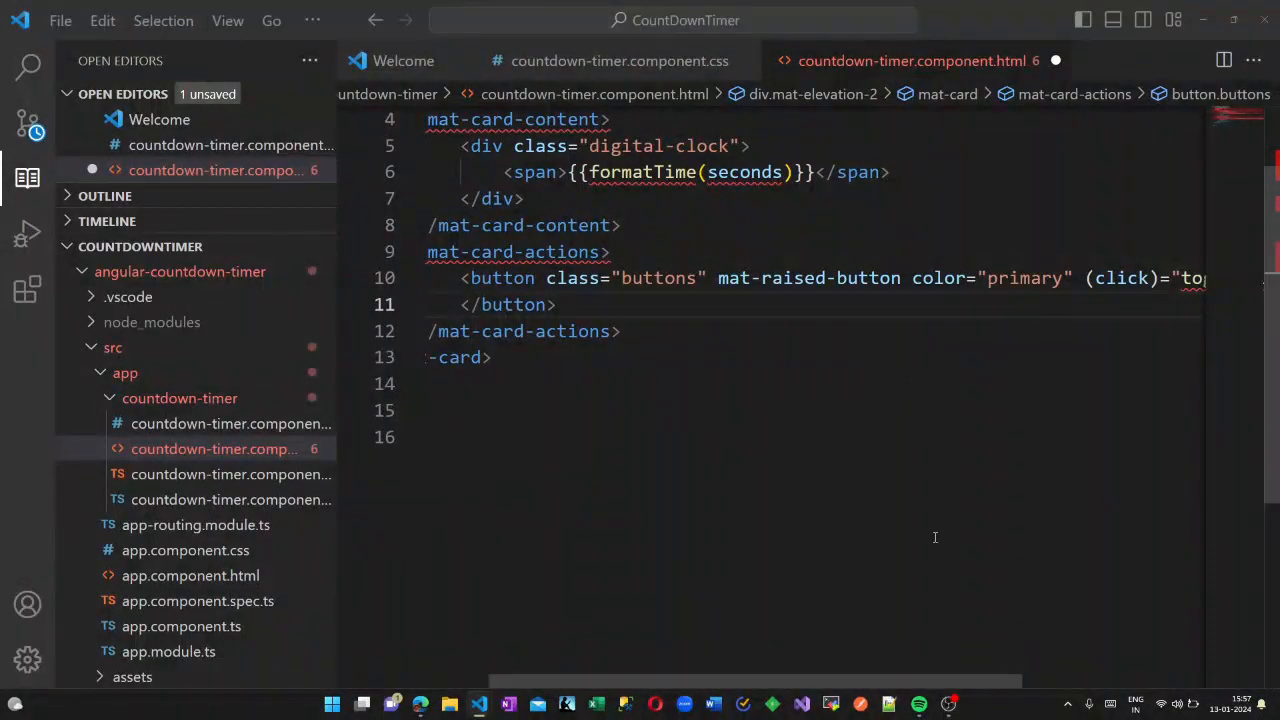
Step: Label the button {{timeRunning ? 'Pause':'Restart'}} and switch to app.module.ts
{"action": "left_click", "coordinate": [1166, 278]}
{"action": "key", "text": "Return"}
{"action": "type", "text": "{{timeRunning"}
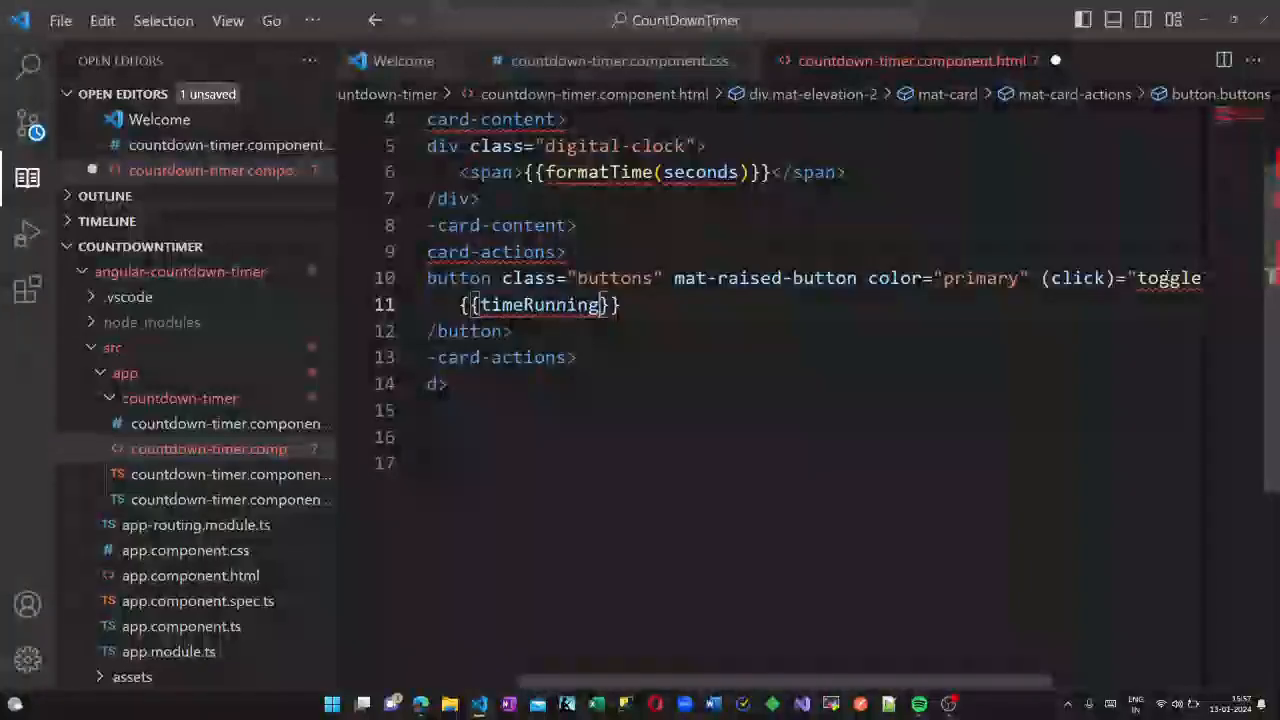
{"action": "type", "text": "? 'Pause"}
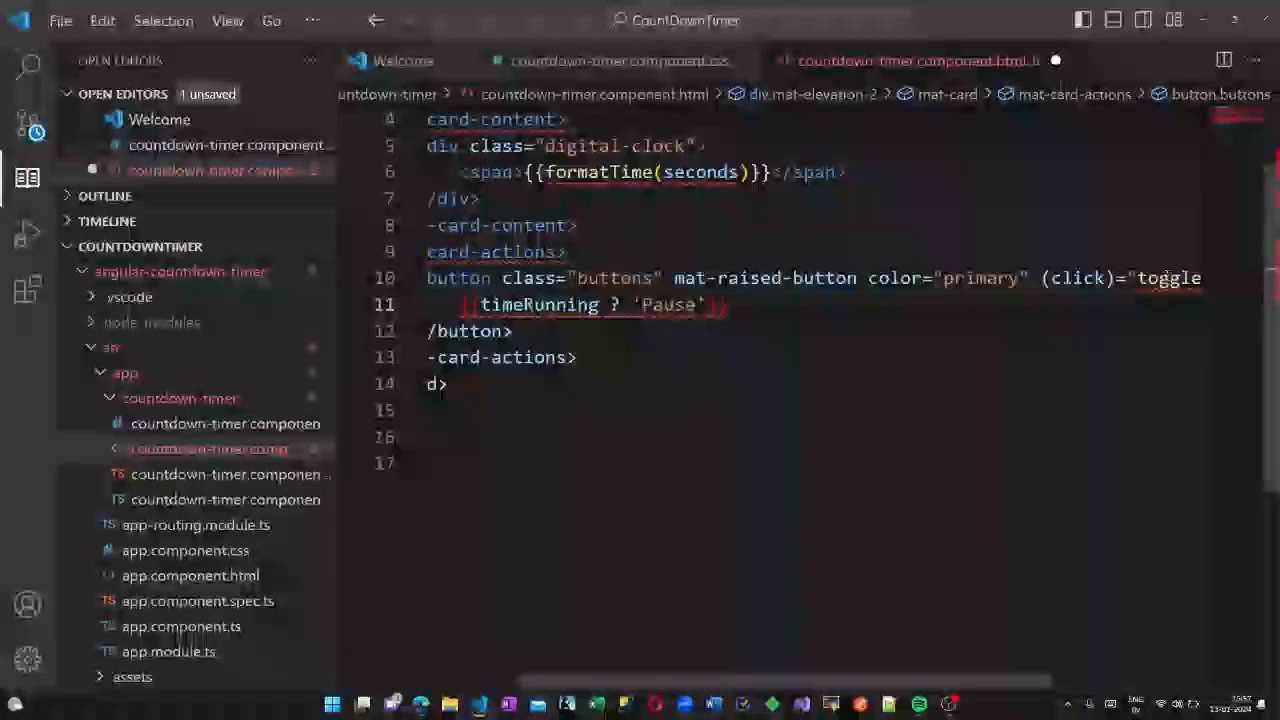
{"action": "type", "text": ":'Restart"}
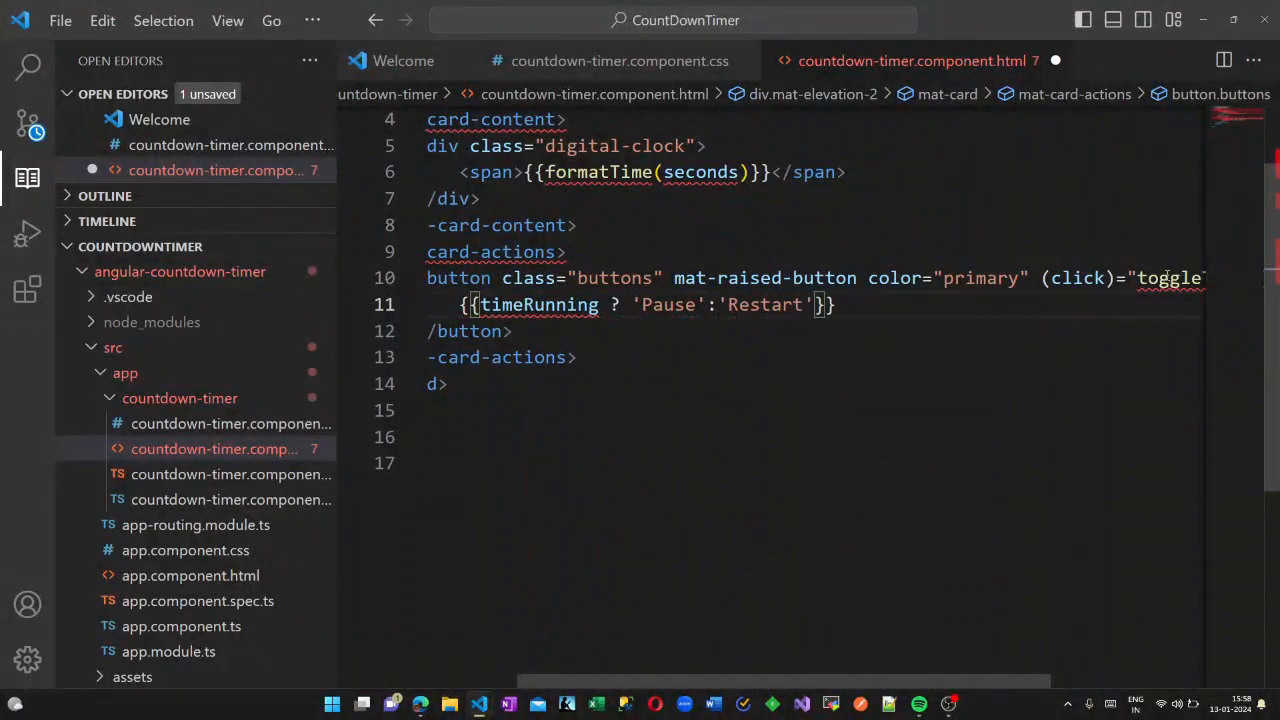
{"action": "key", "text": "Down"}
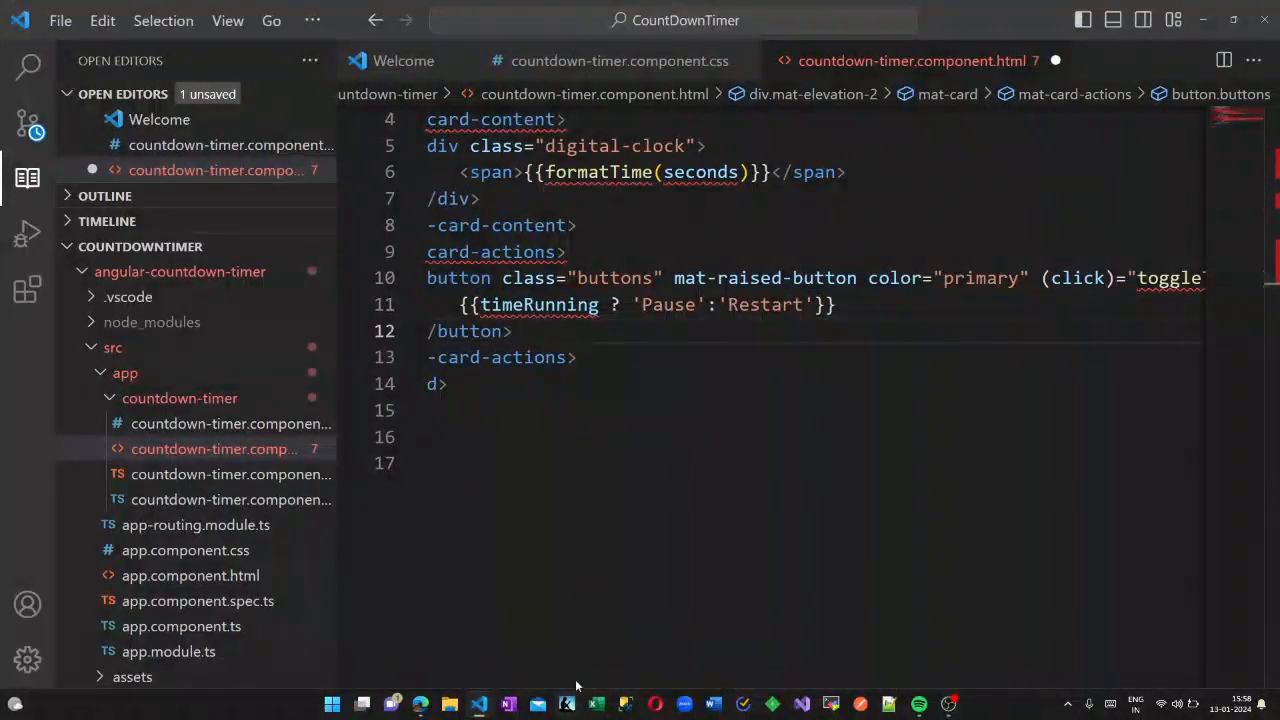
{"action": "left_click_drag", "start_coordinate": [576, 686], "coordinate": [484, 686]}
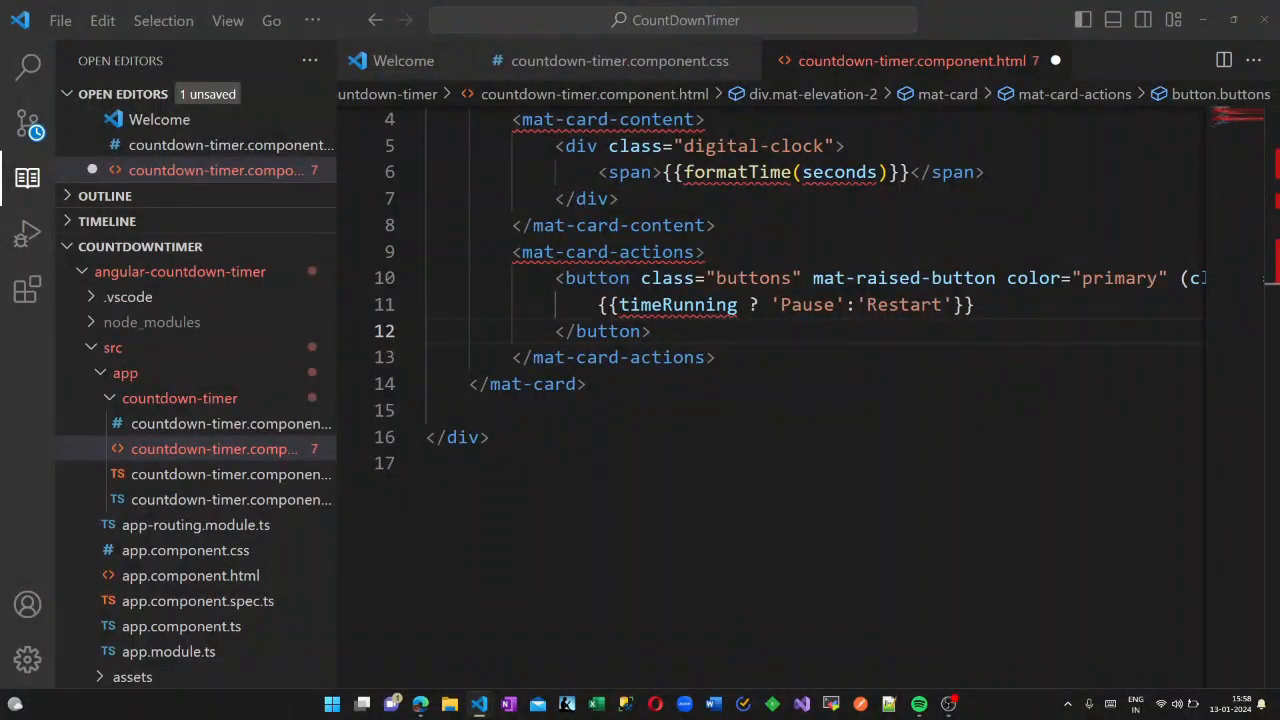
{"action": "mouse_move", "coordinate": [157, 606]}
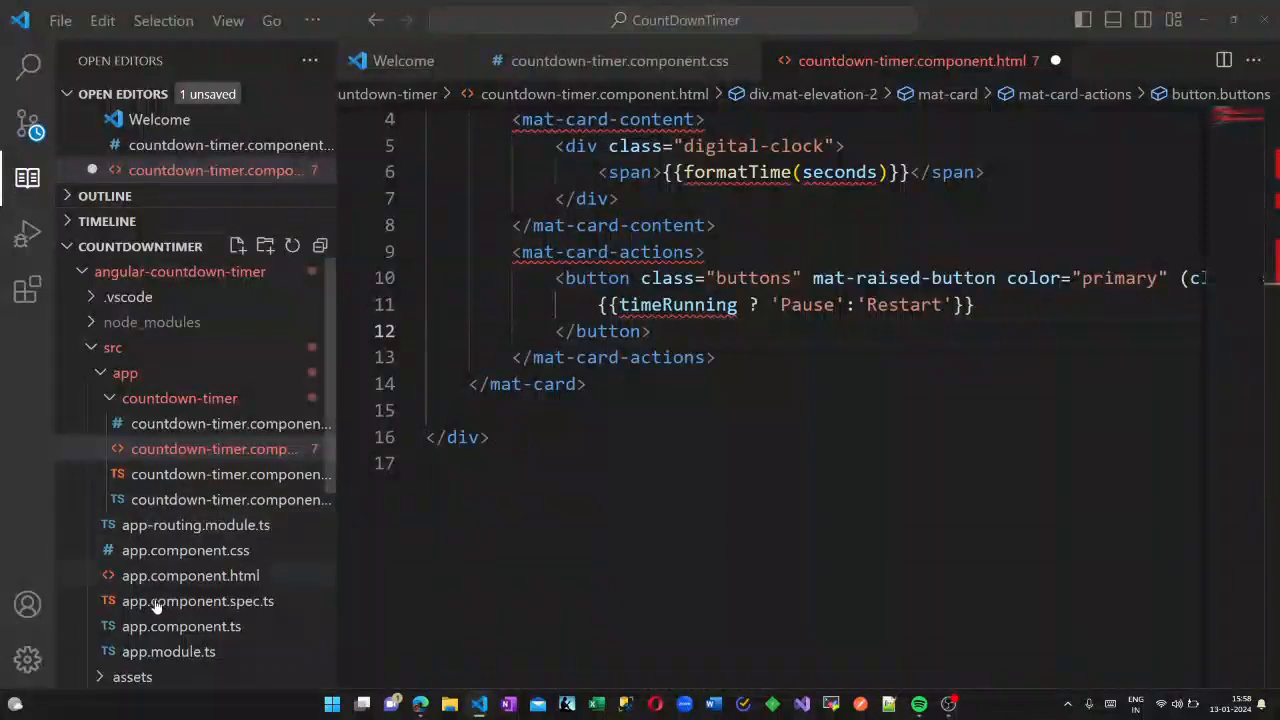
{"action": "left_click", "coordinate": [168, 651]}
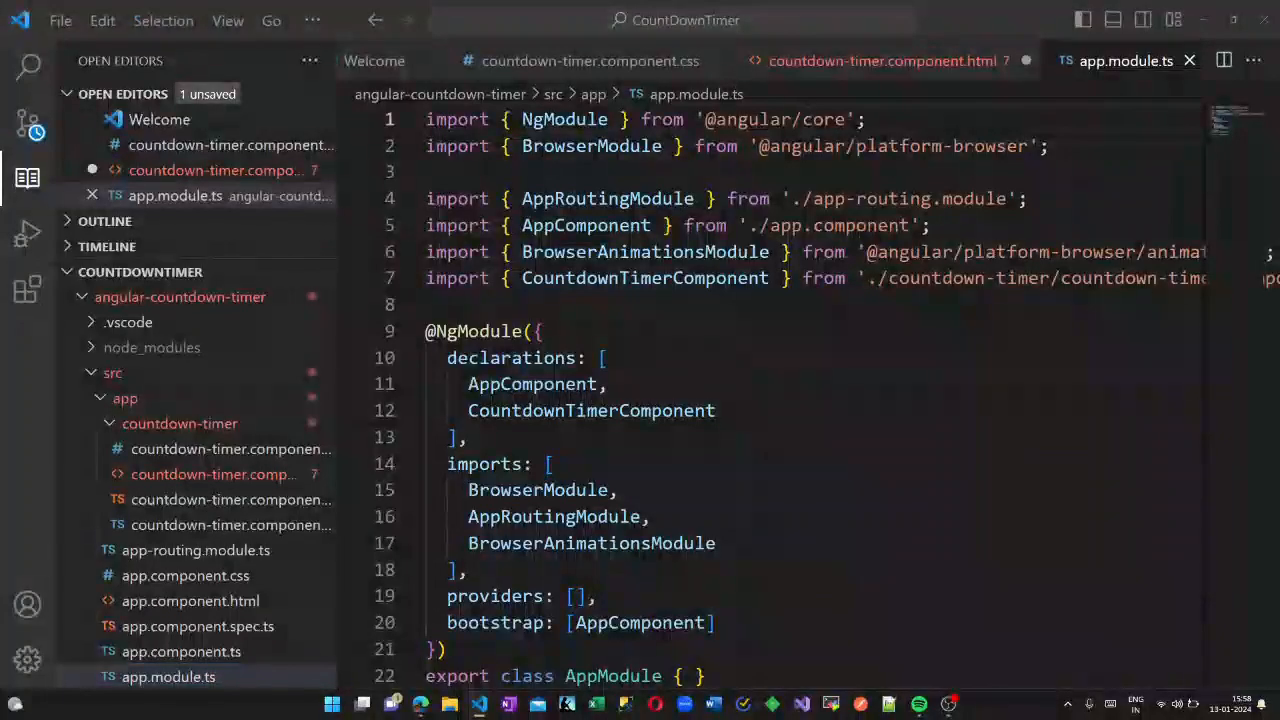
Step: Add MatCardModule and MatButtonModule to the app module imports with their import statements
{"action": "left_click", "coordinate": [886, 551]}
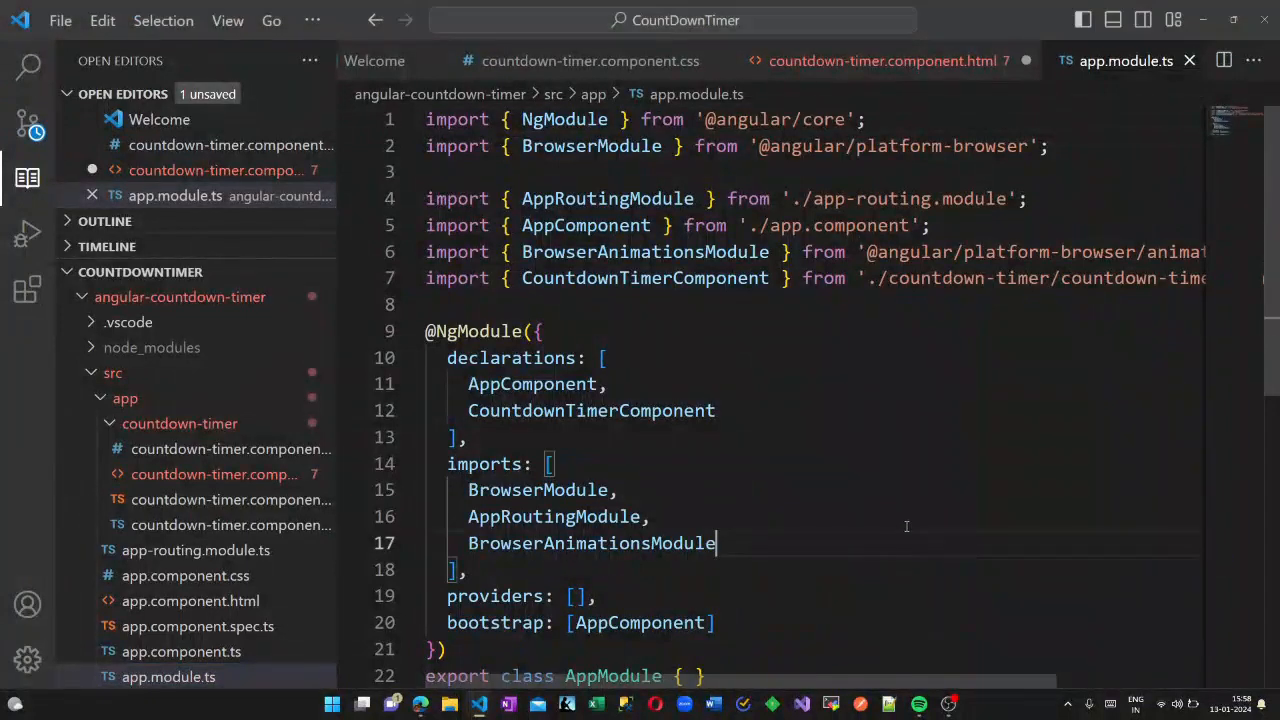
{"action": "type", "text": ","}
{"action": "key", "text": "Return"}
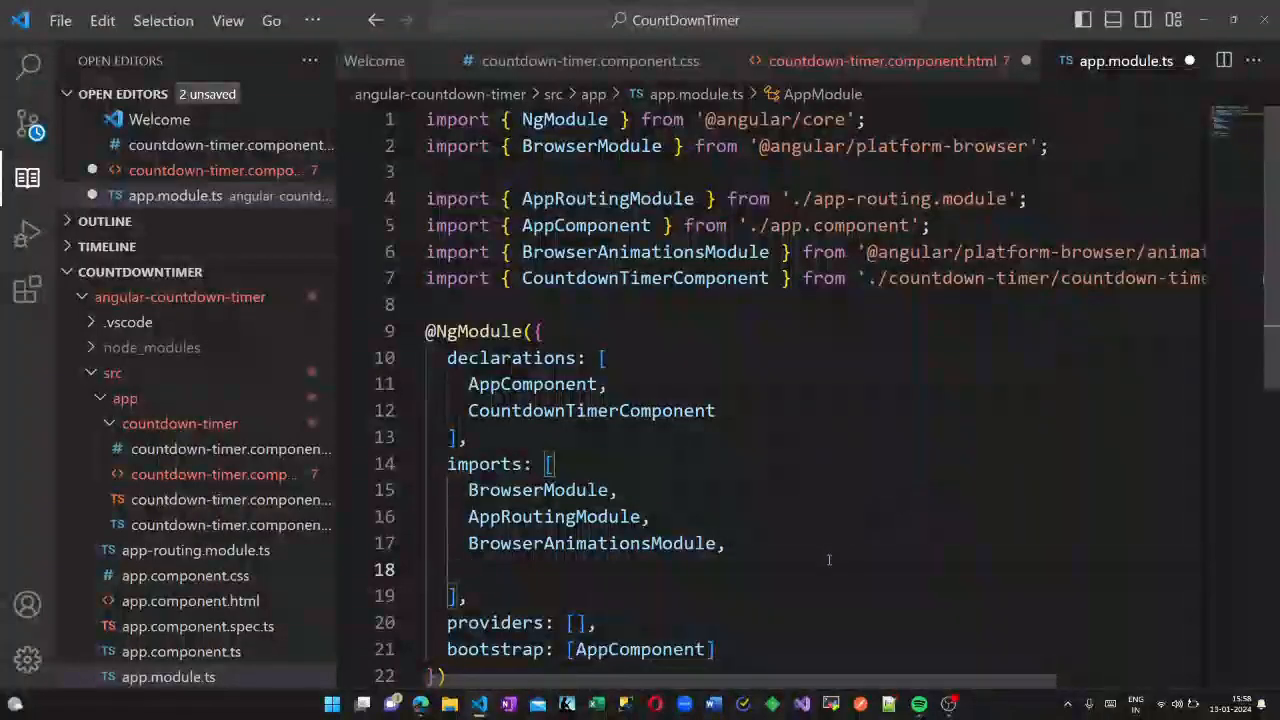
{"action": "left_click", "coordinate": [703, 558]}
{"action": "type", "text": "Mat"}
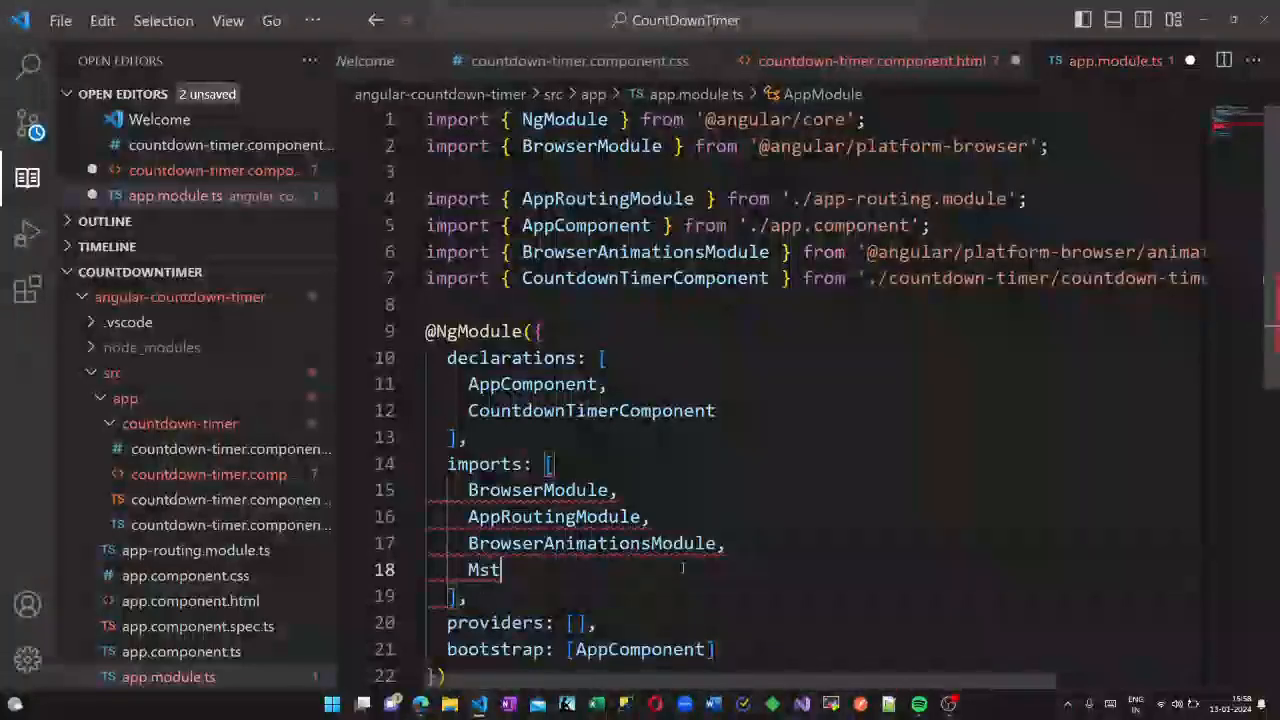
{"action": "key", "text": "BackSpace"}
{"action": "key", "text": "BackSpace"}
{"action": "type", "text": "s"}
{"action": "key", "text": "BackSpace"}
{"action": "type", "text": "at"}
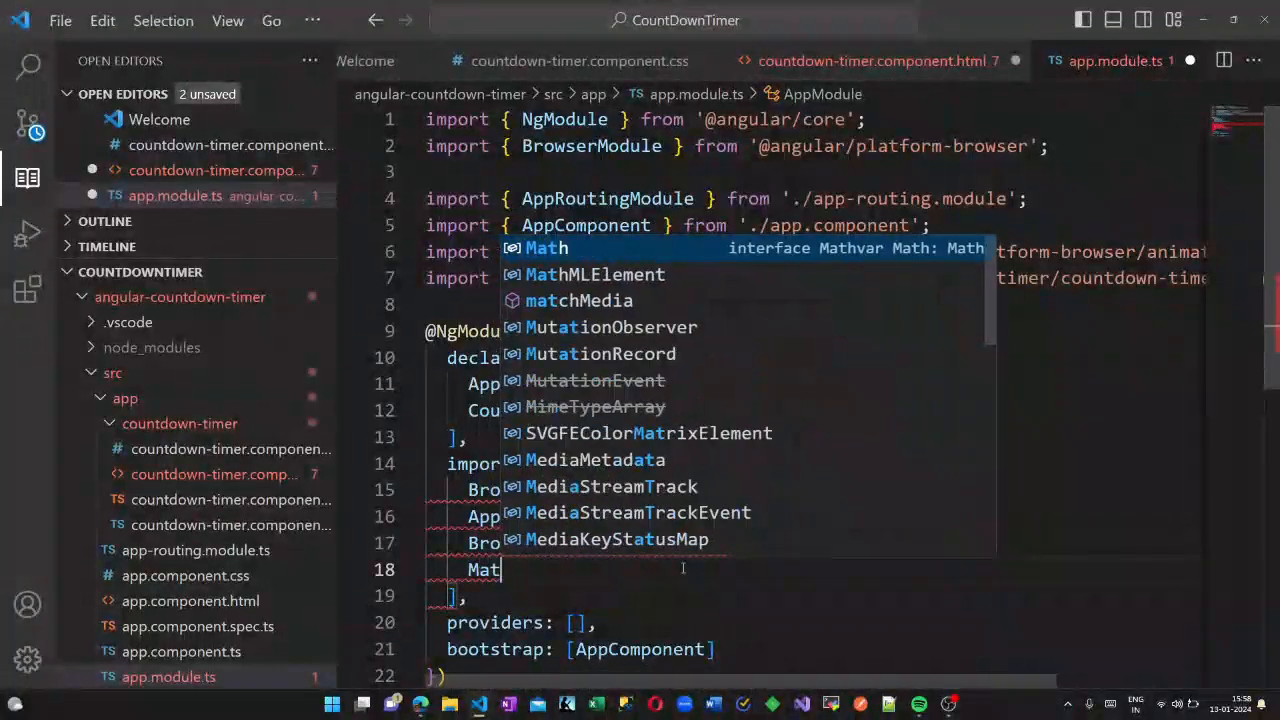
{"action": "type", "text": "Card"}
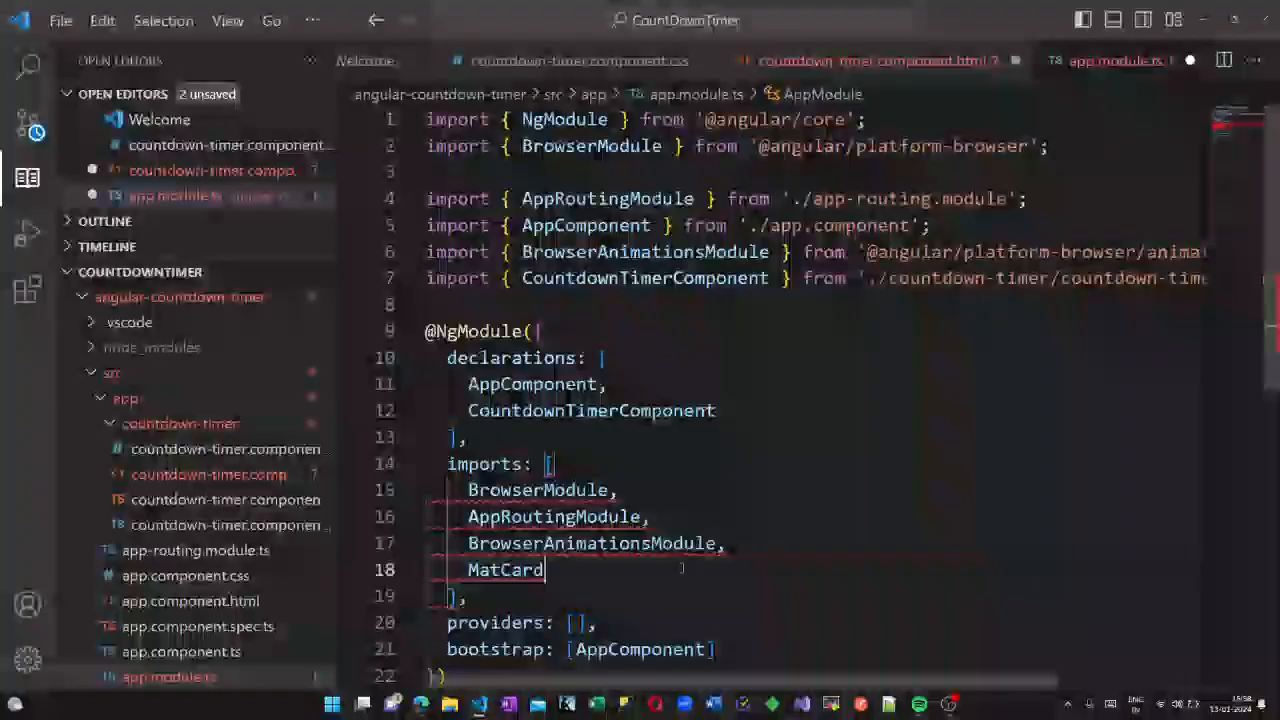
{"action": "type", "text": "Module,"}
{"action": "key", "text": "Return"}
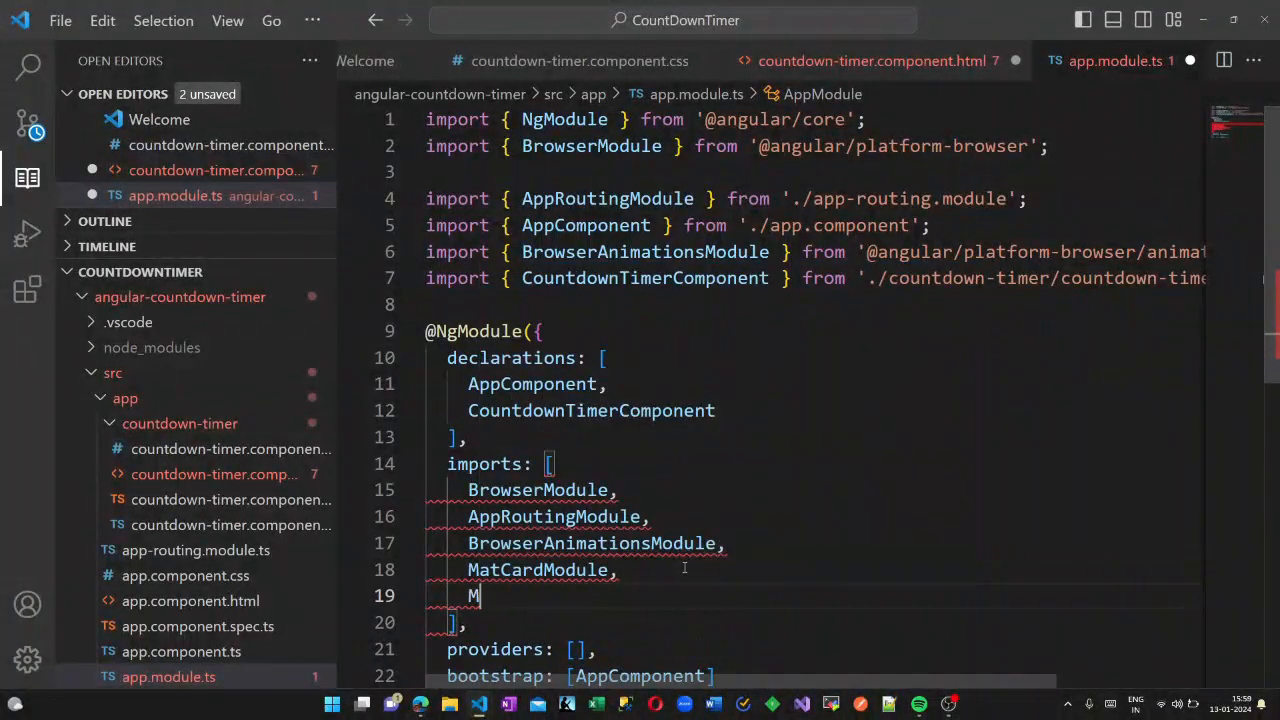
{"action": "type", "text": "atBittonModule"}
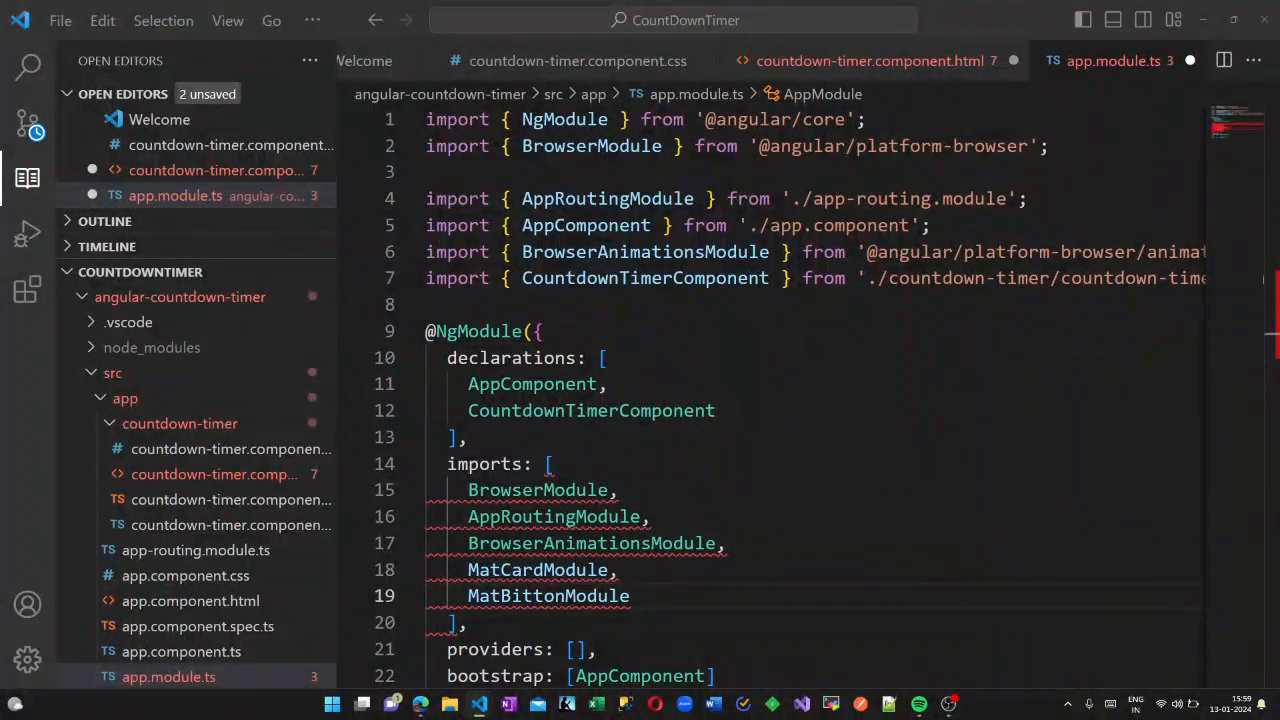
{"action": "type", "text": "import { MatCardModule } from '@angular/material/card'; import { MatButtonModule } from '@angular/material/button';"}
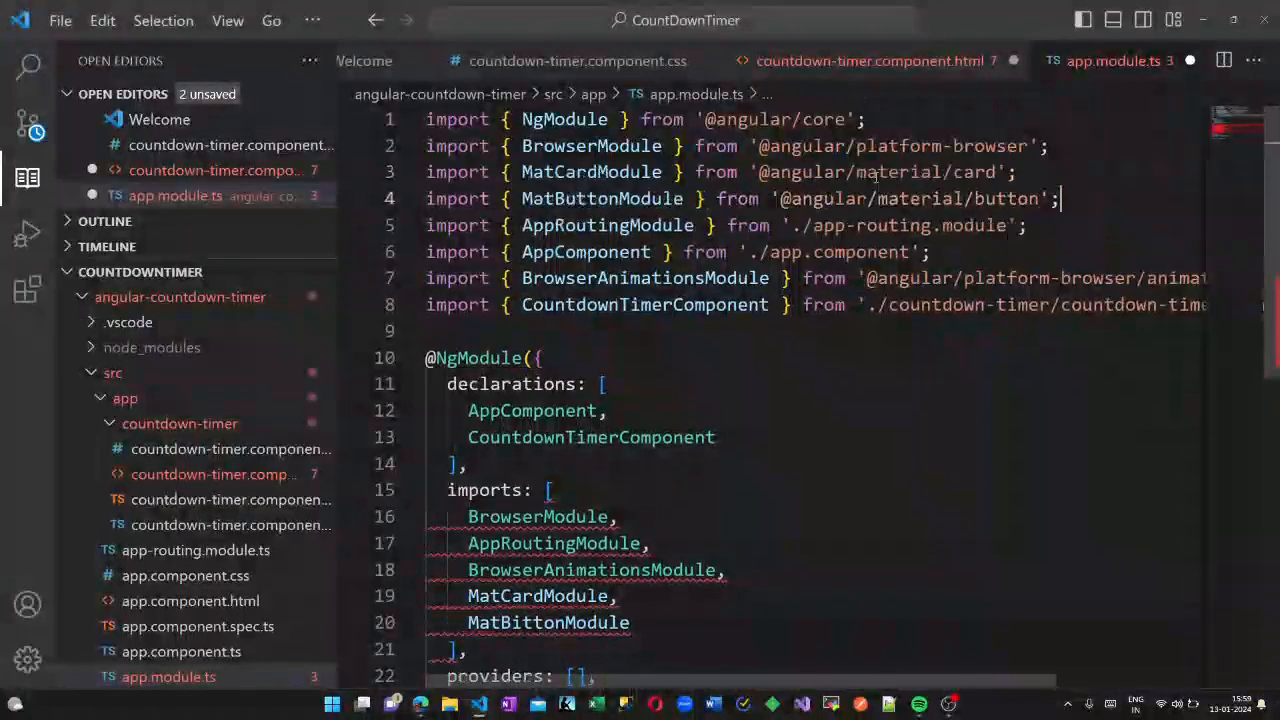
Step: Correct MatBittonModule to MatButtonModule, save app.module.ts and return to the timer template
{"action": "left_click", "coordinate": [941, 452]}
{"action": "scroll", "coordinate": [941, 449], "scroll_direction": "down", "scroll_amount": 2}
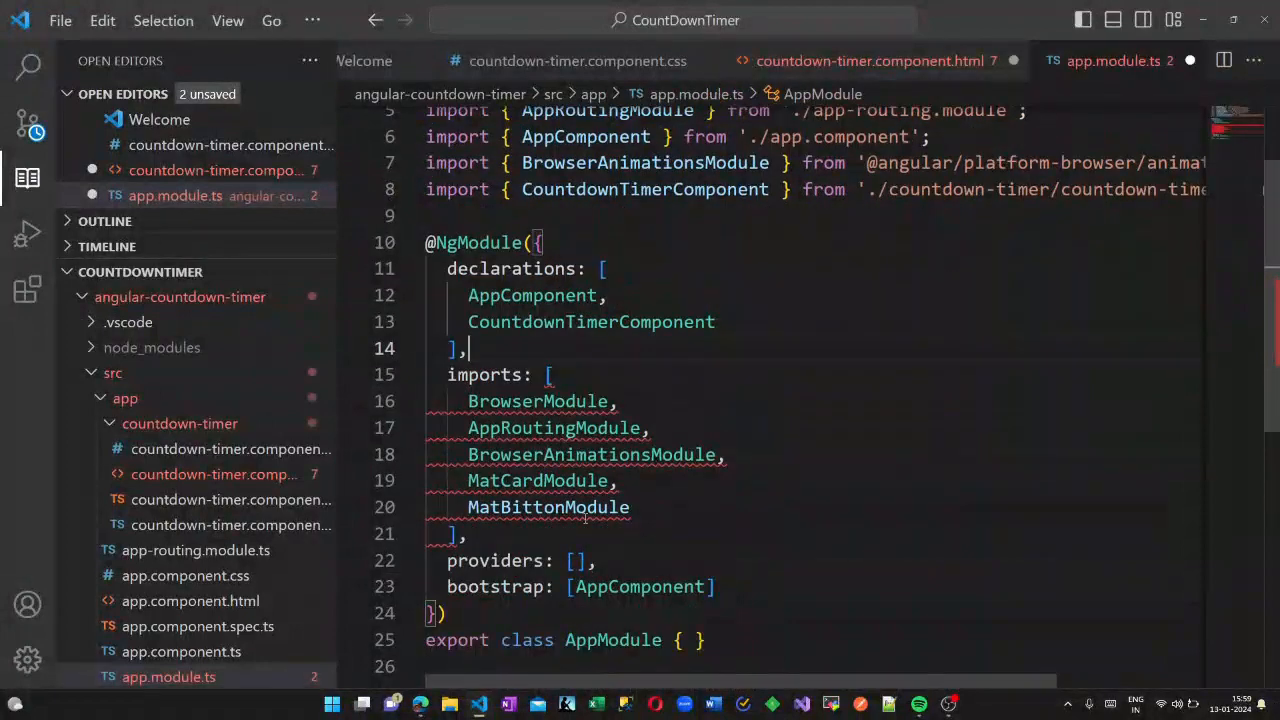
{"action": "left_click", "coordinate": [516, 507]}
{"action": "key", "text": "BackSpace"}
{"action": "type", "text": "u"}
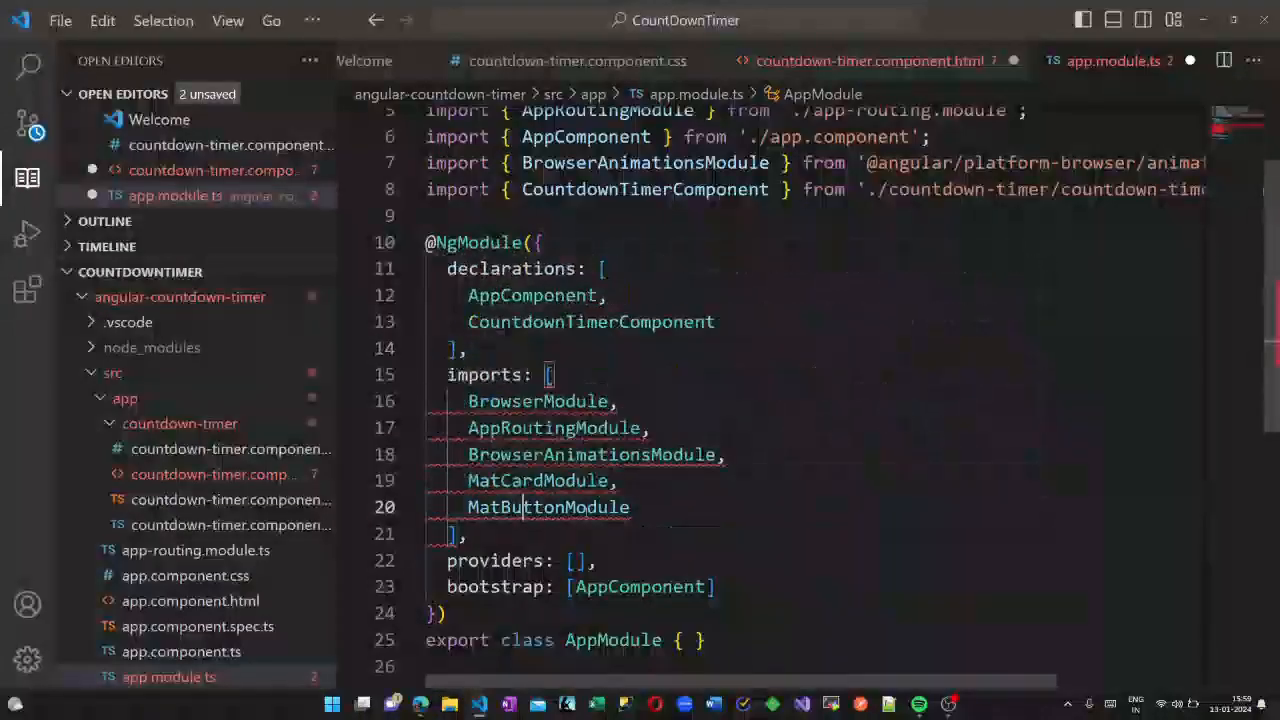
{"action": "key", "text": "End"}
{"action": "key", "text": "ctrl+s"}
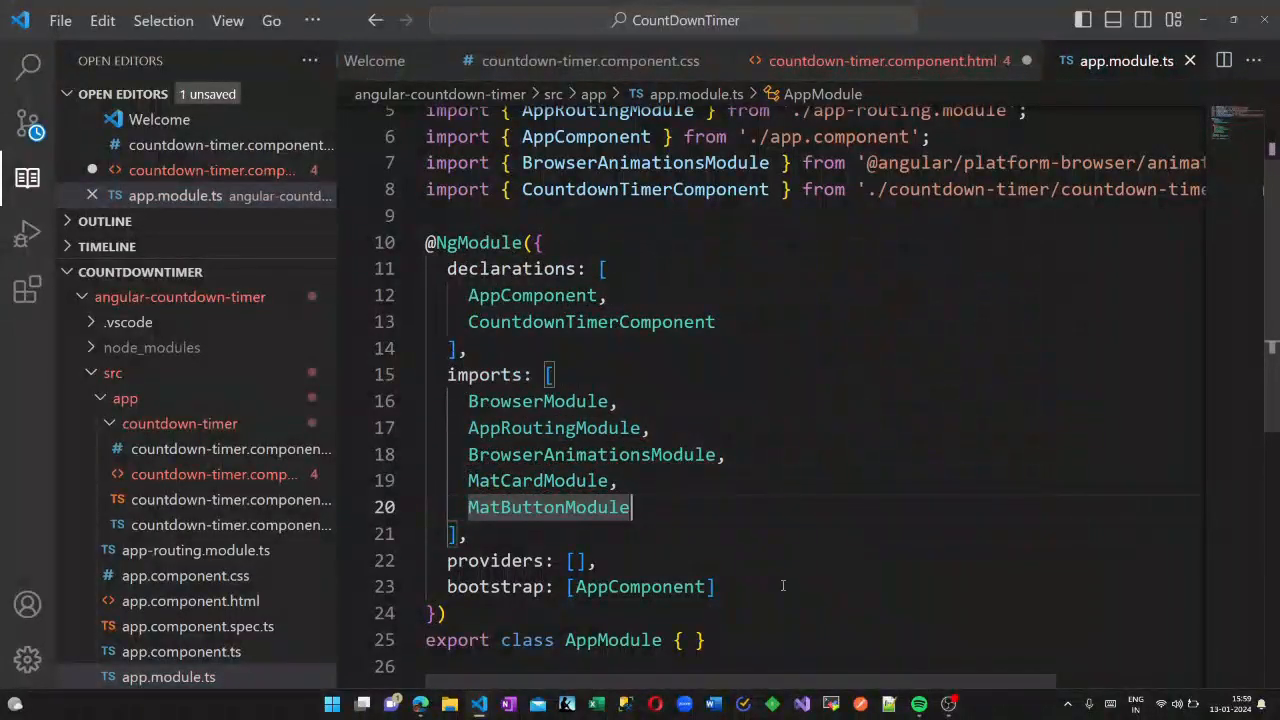
{"action": "left_click", "coordinate": [216, 475]}
{"action": "scroll", "coordinate": [838, 502], "scroll_direction": "up", "scroll_amount": 1}
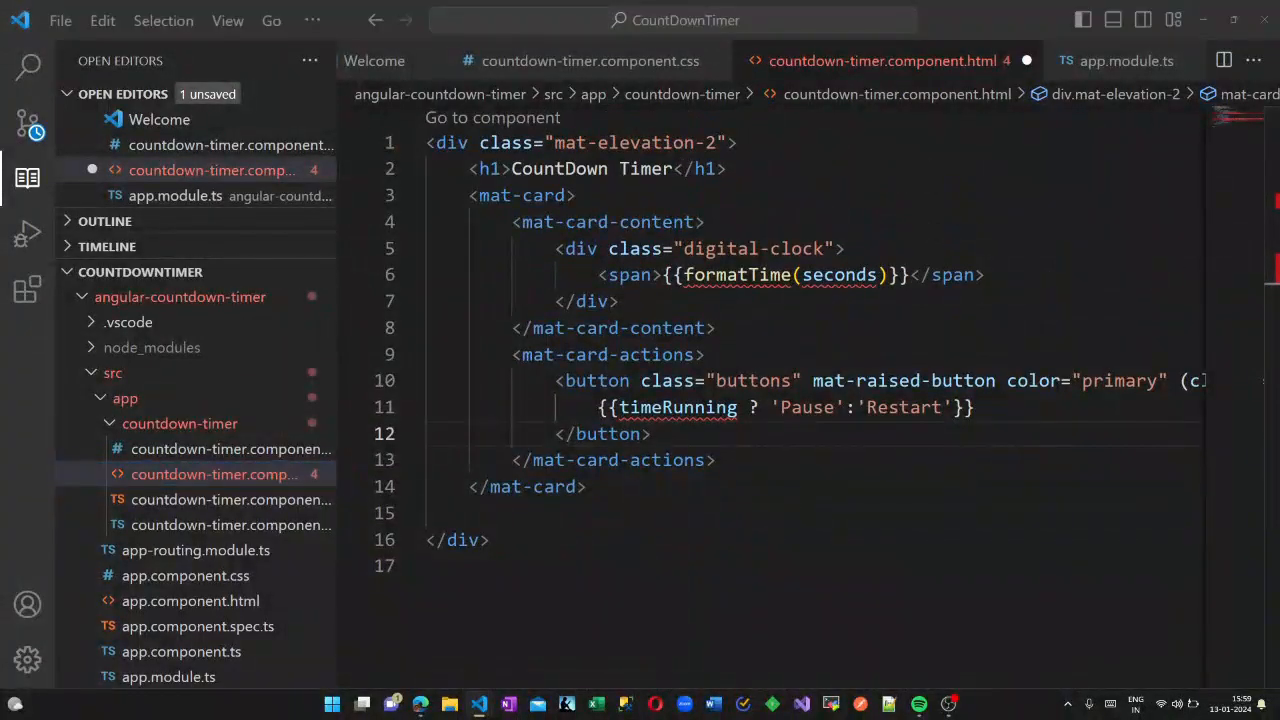
Step: Add a second raised accent button.buttons below the first in the card actions
{"action": "left_click", "coordinate": [808, 436]}
{"action": "mouse_move", "coordinate": [678, 407]}
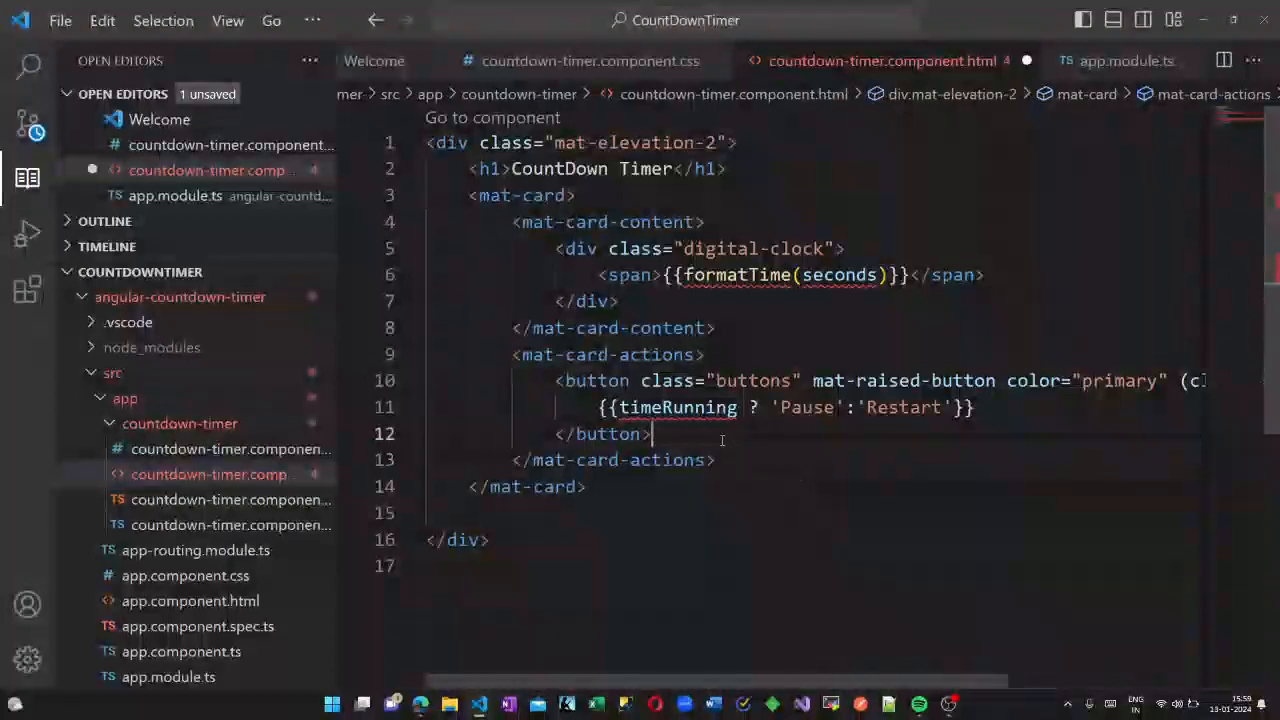
{"action": "key", "text": "Return"}
{"action": "type", "text": "button.b"}
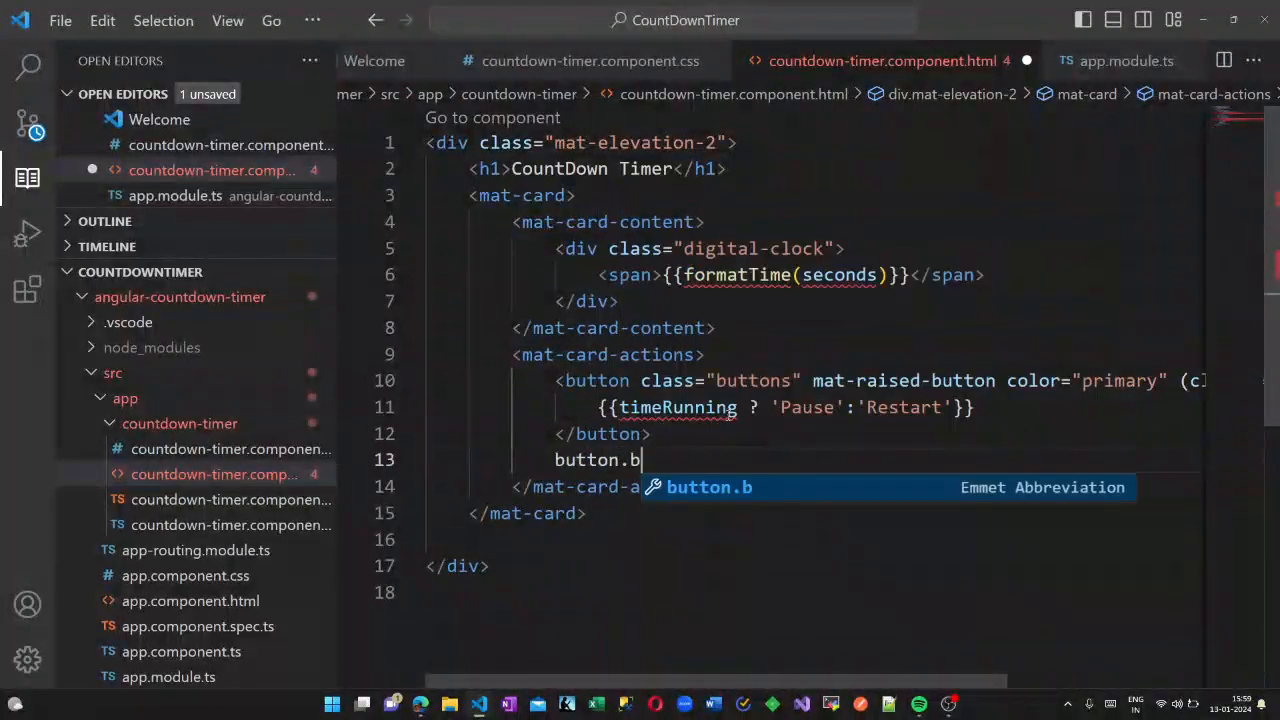
{"action": "type", "text": "uttons"}
{"action": "key", "text": "Tab"}
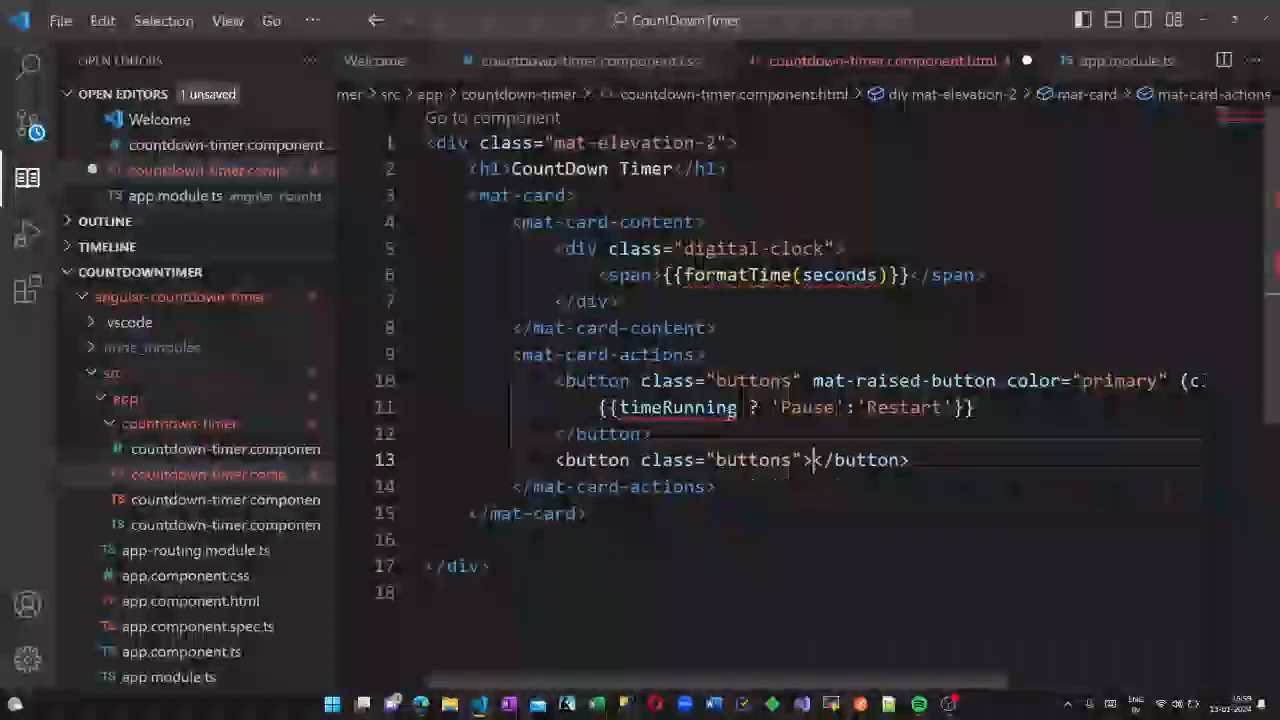
{"action": "key", "text": "Left"}
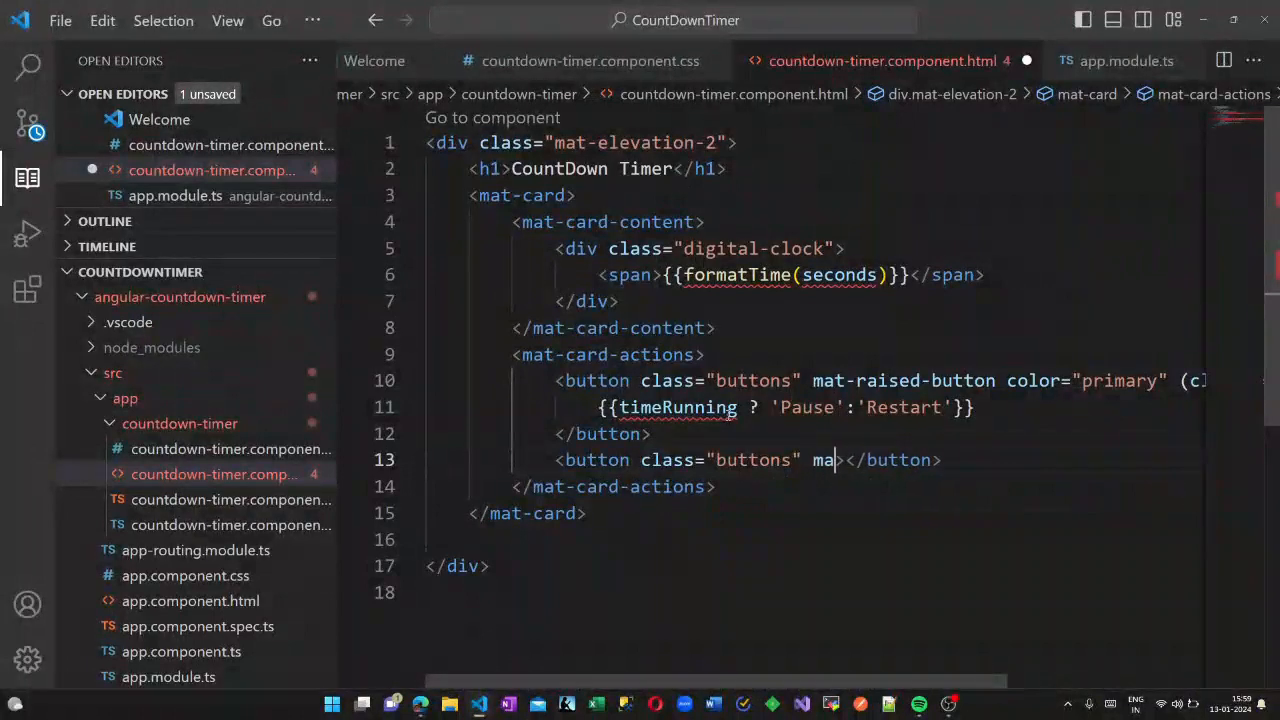
{"action": "type", "text": "t-raised-n"}
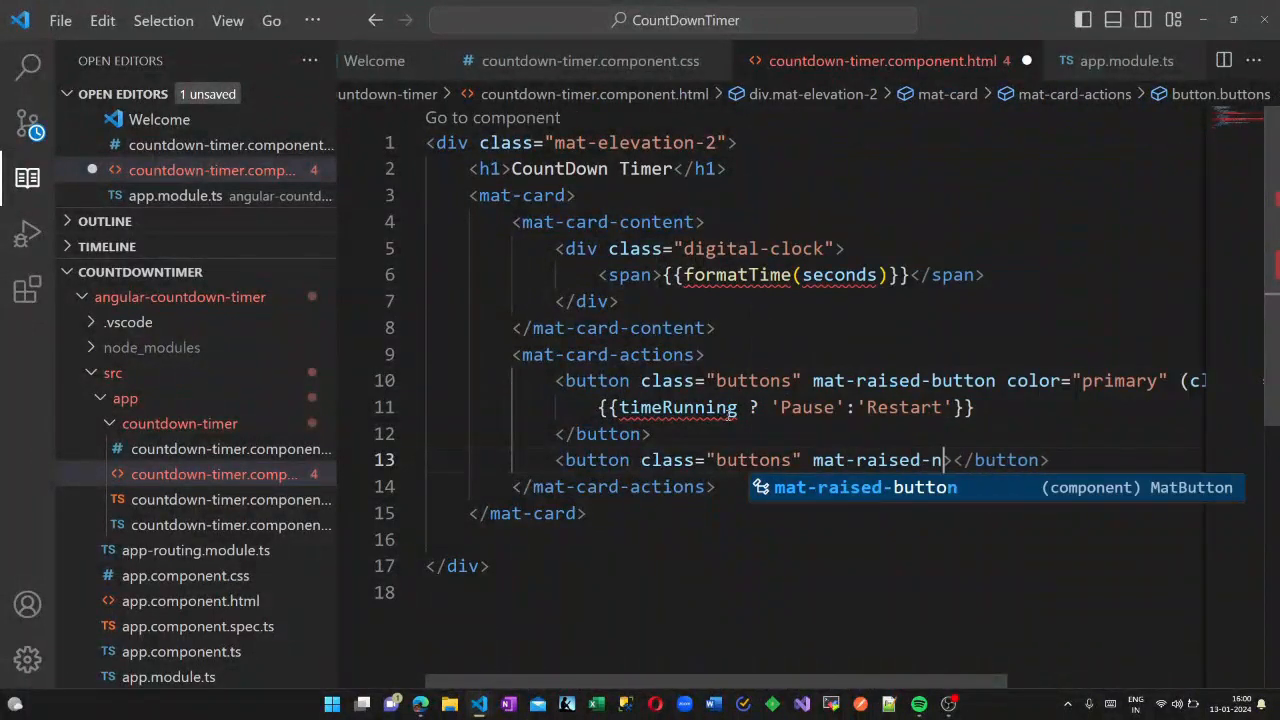
{"action": "key", "text": "BackSpace"}
{"action": "type", "text": "biutton=\""}
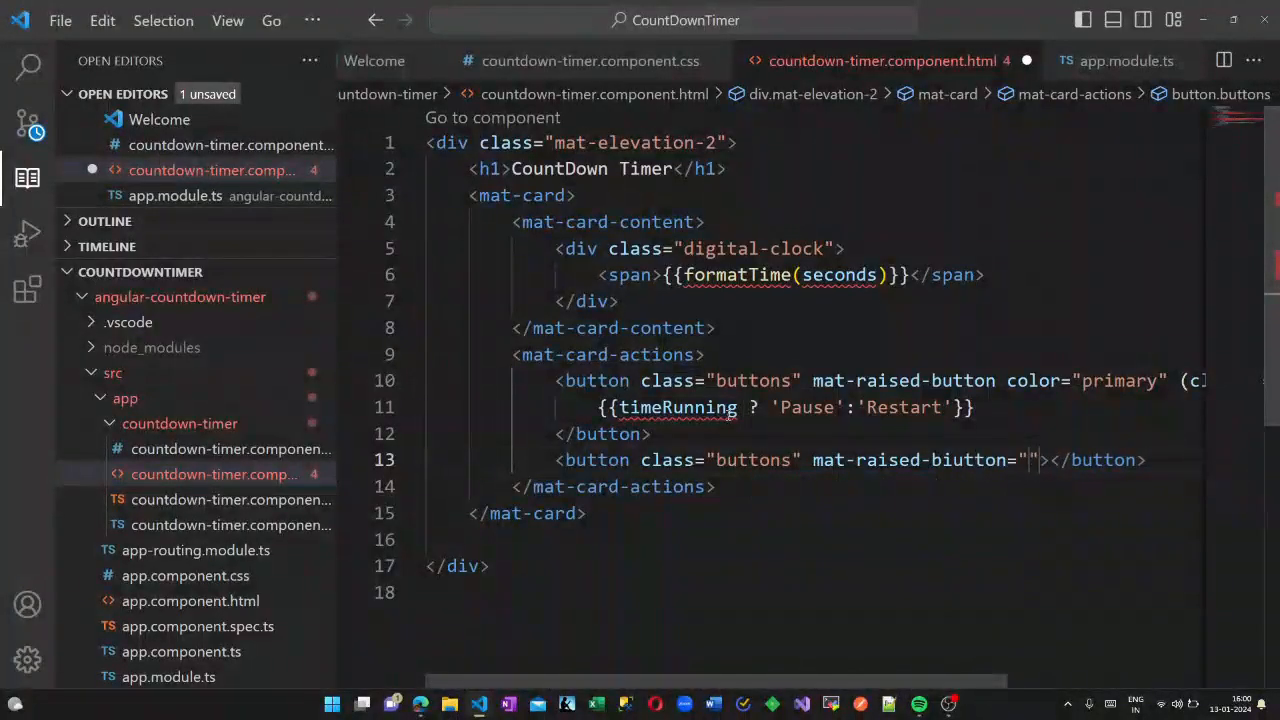
{"action": "type", "text": "accent\""}
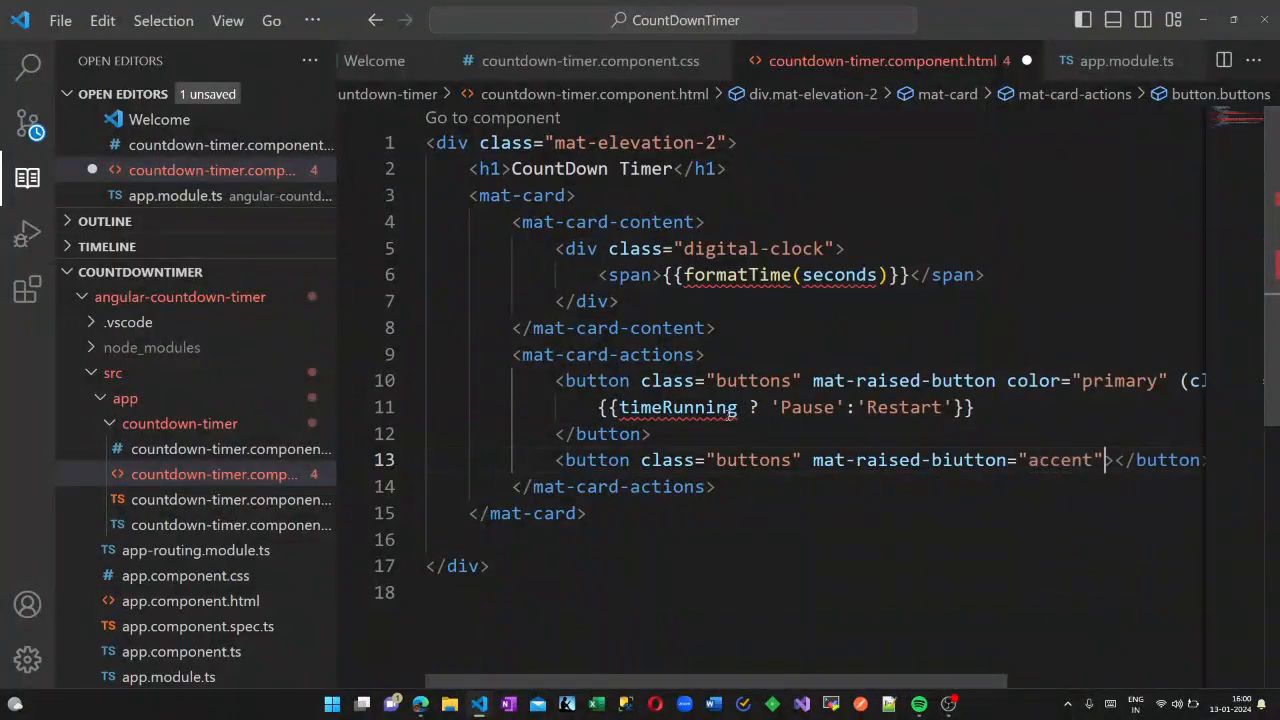
{"action": "type", "text": " (clic"}
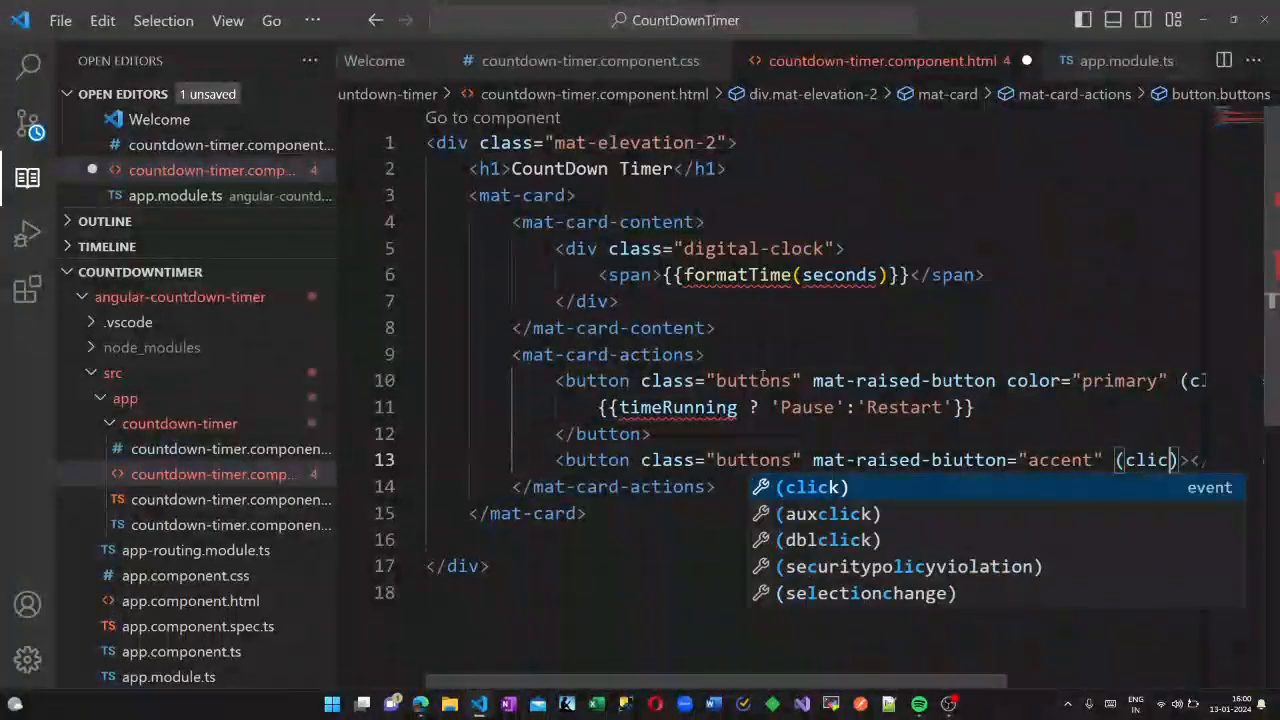
{"action": "type", "text": "k"}
{"action": "key", "text": "Right"}
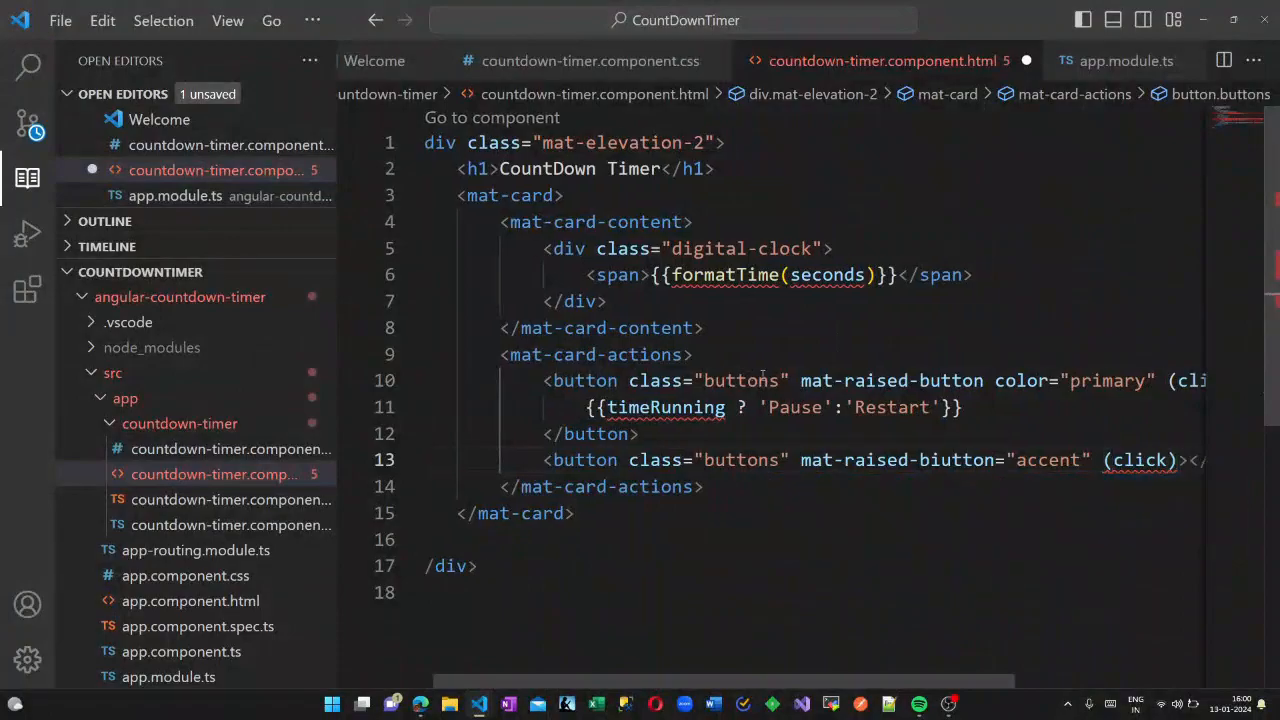
{"action": "type", "text": "\""}
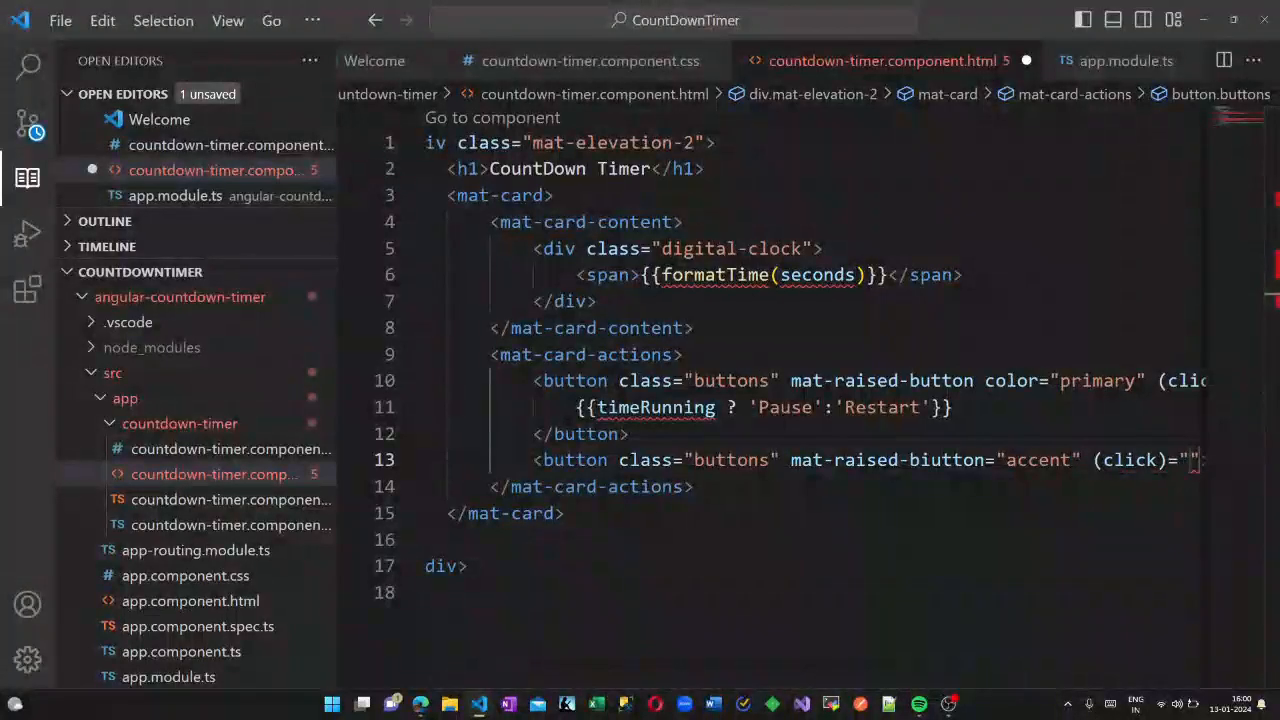
{"action": "scroll", "coordinate": [985, 505], "scroll_direction": "right", "scroll_amount": 2}
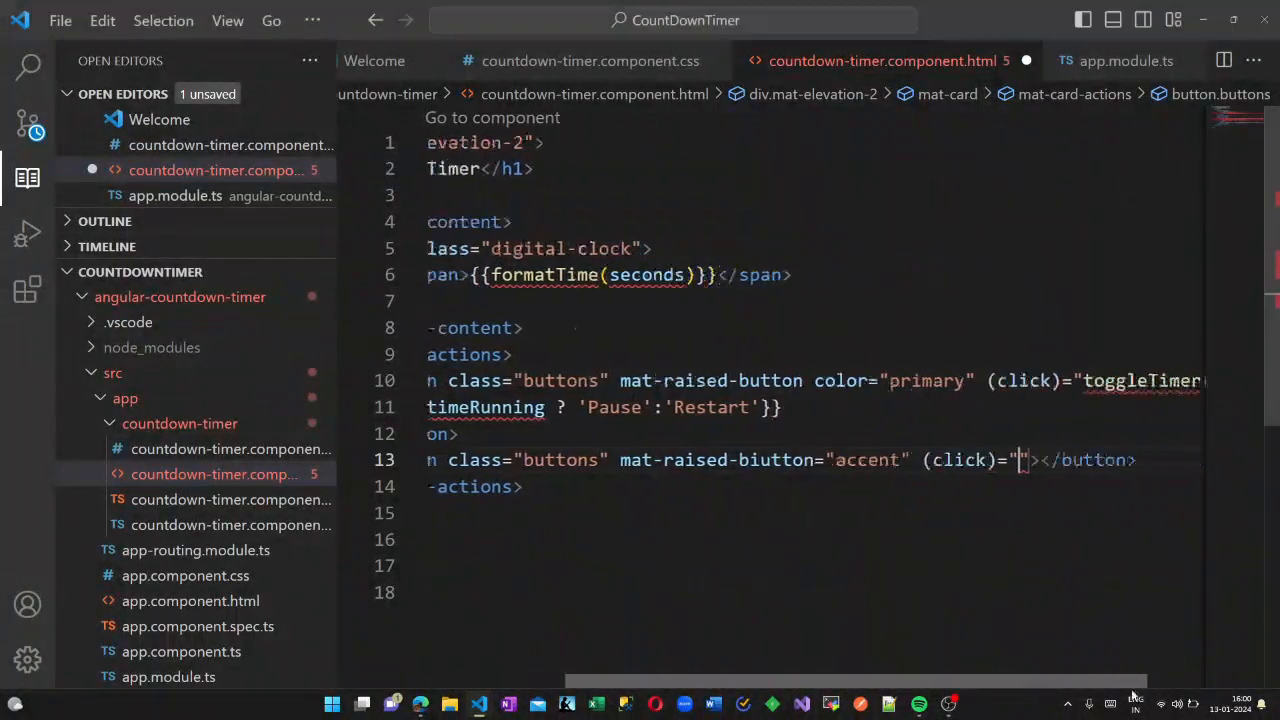
{"action": "scroll", "coordinate": [985, 505], "scroll_direction": "right", "scroll_amount": 3}
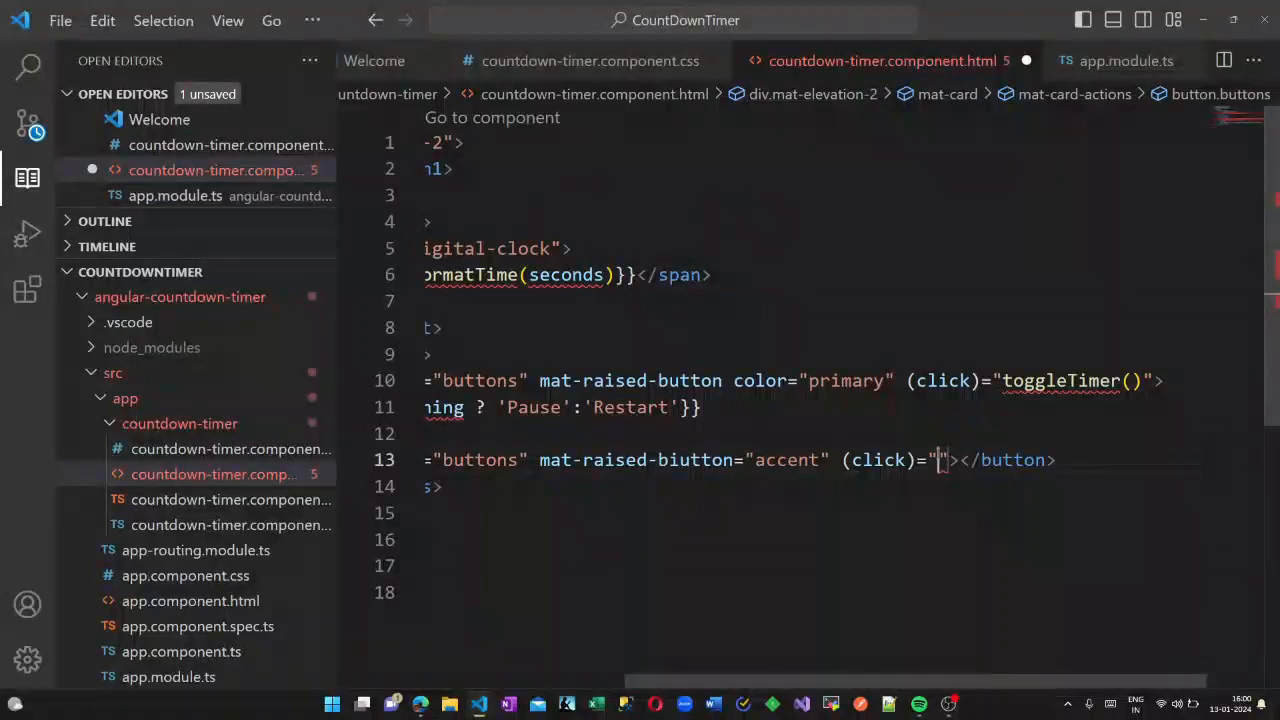
{"action": "type", "text": "reset"}
Step: Wire the button to resetTimer() with label Reset and save all files
{"action": "key", "text": "Return"}
{"action": "type", "text": "T"}
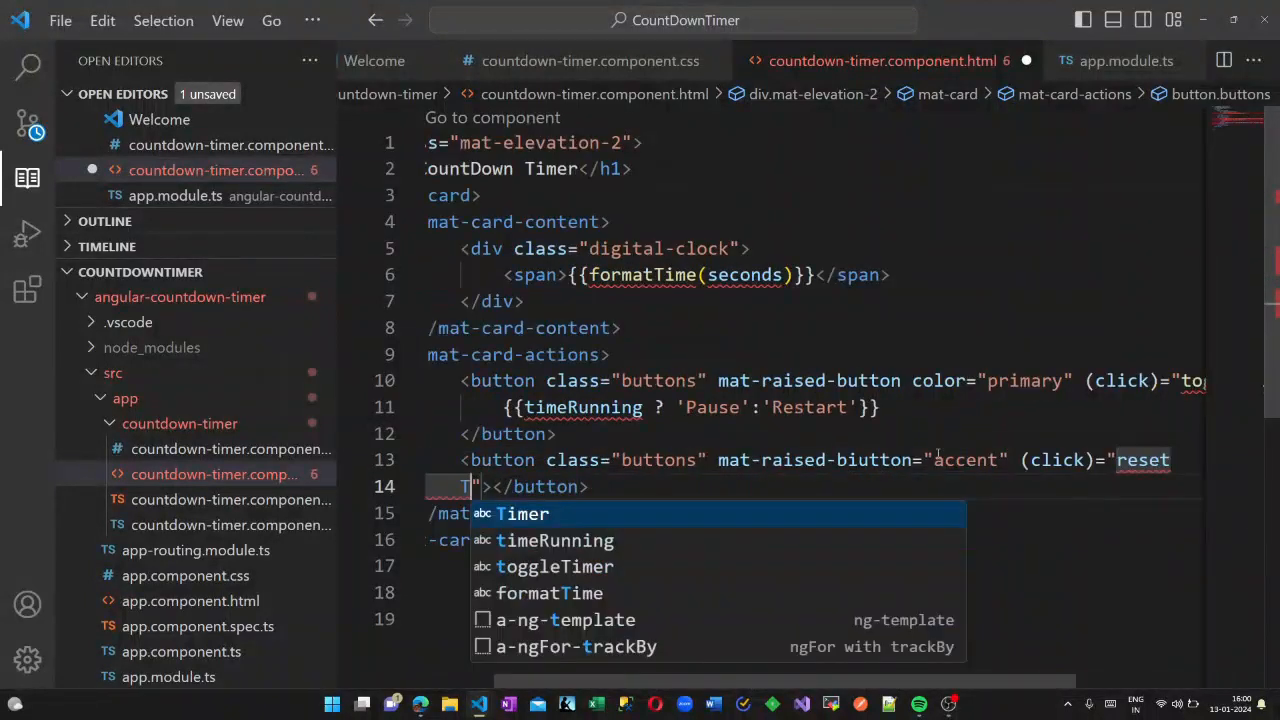
{"action": "key", "text": "ctrl+z"}
{"action": "type", "text": "imer\"></"}
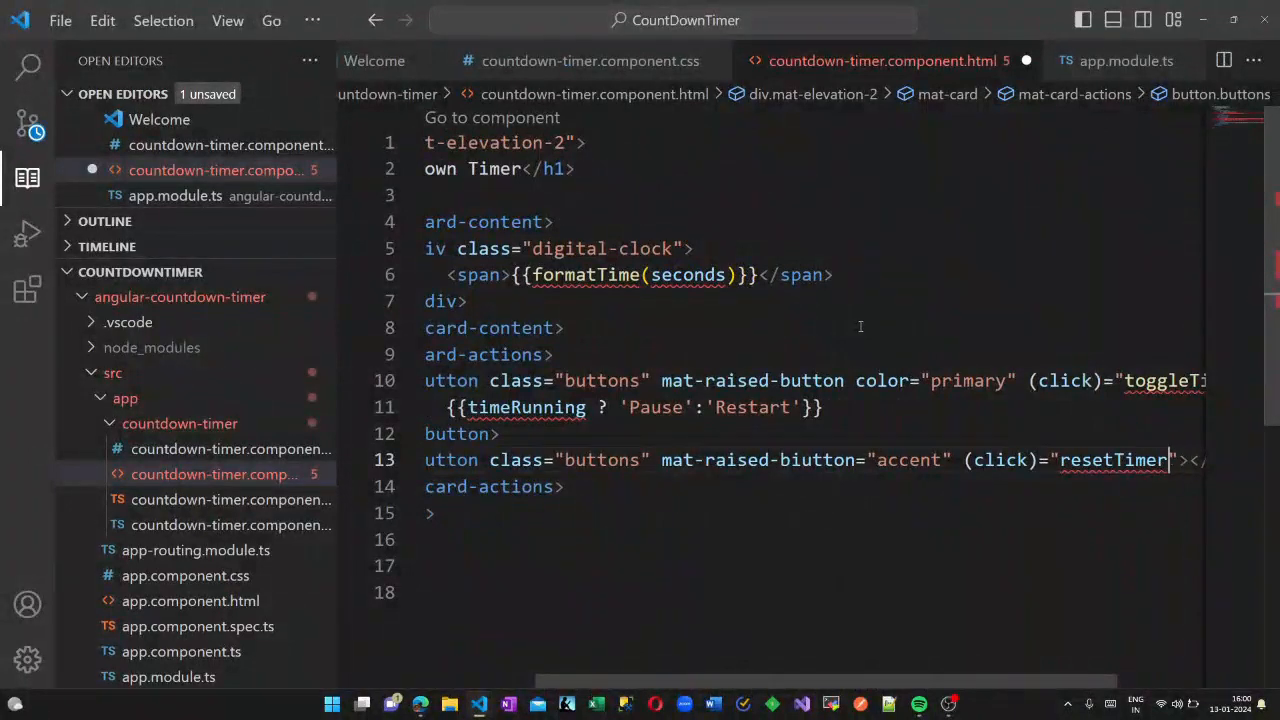
{"action": "type", "text": "\">Reser"}
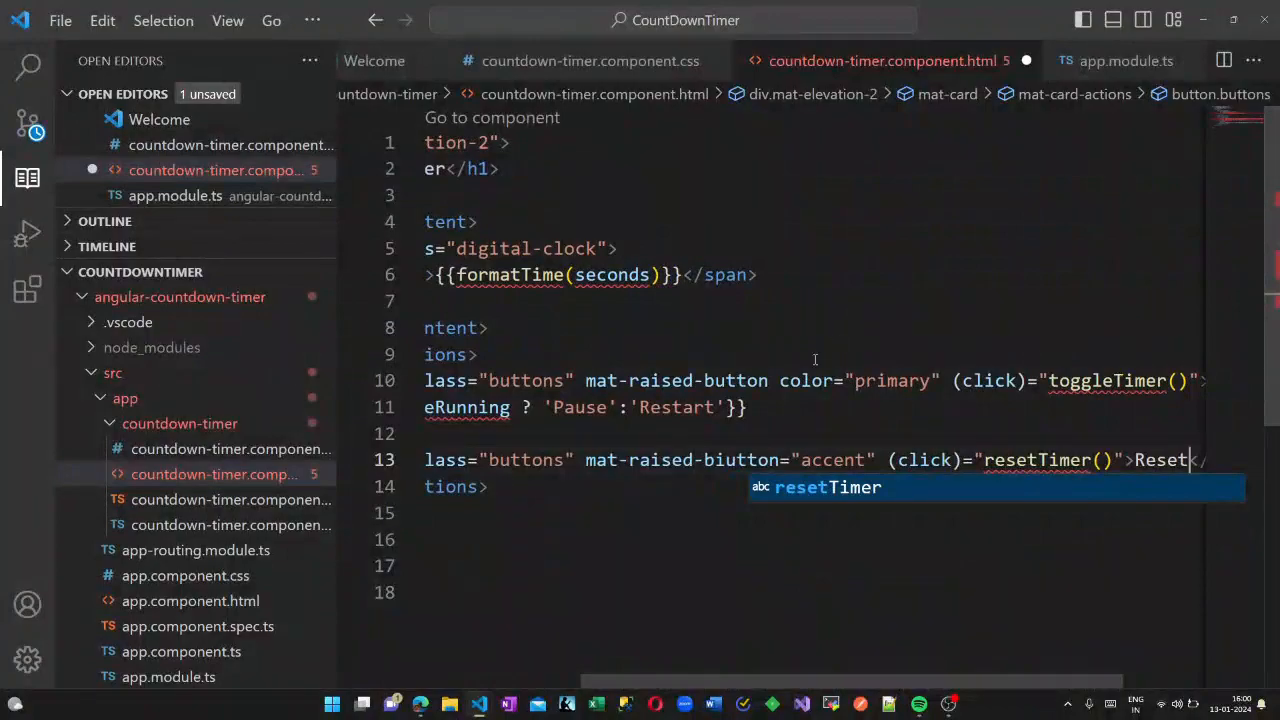
{"action": "left_click_drag", "start_coordinate": [628, 684], "coordinate": [472, 684]}
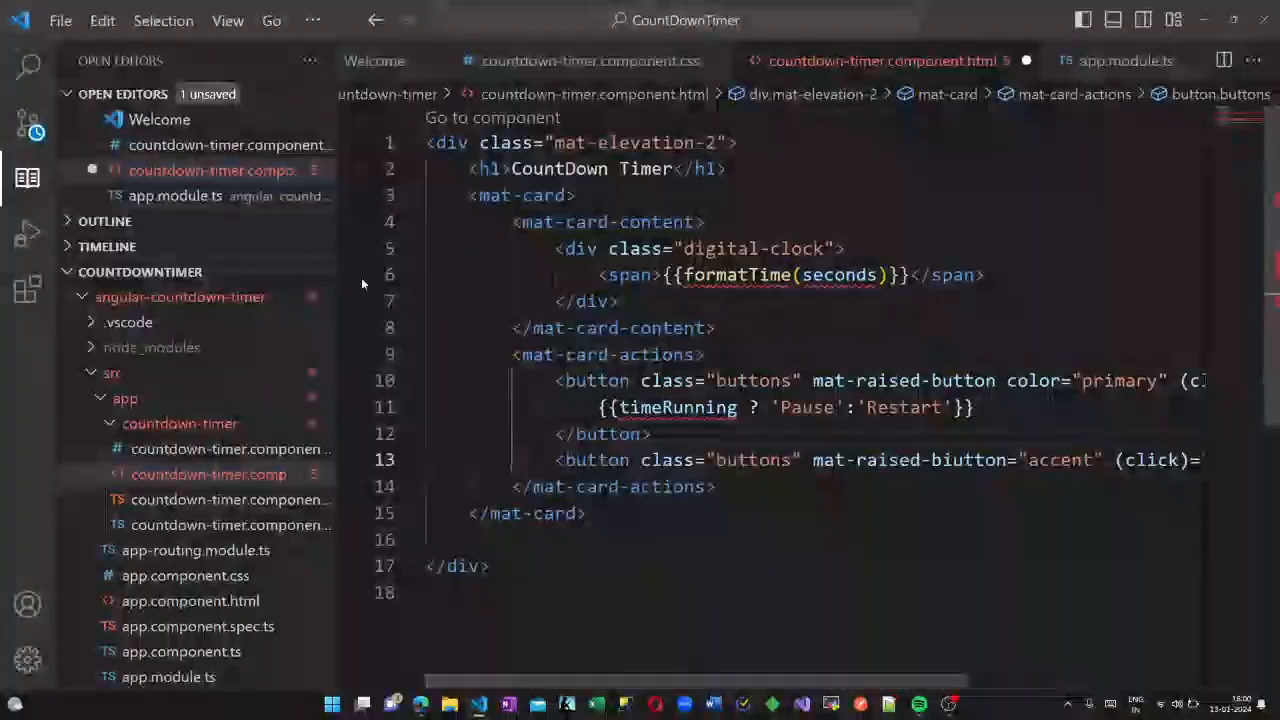
{"action": "left_click", "coordinate": [62, 20]}
{"action": "left_click", "coordinate": [100, 443]}
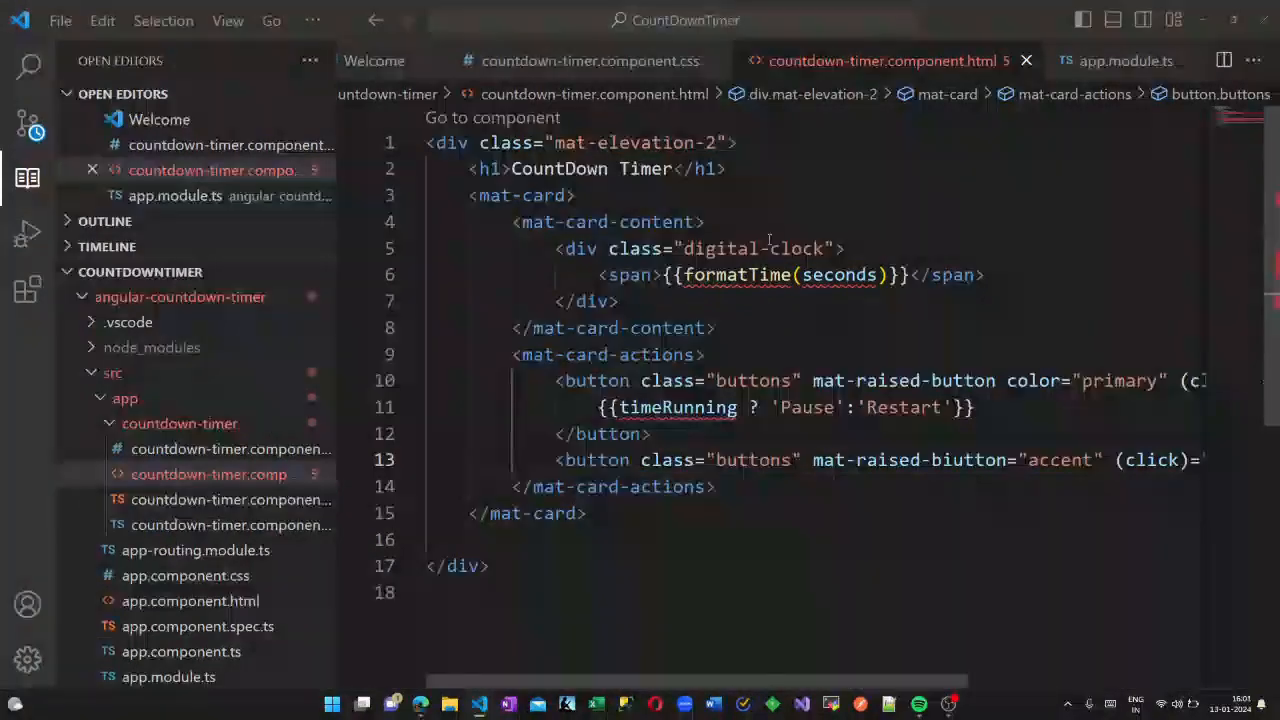
Step: In the component CSS give .mat-card max-width 400px, margin 20px auto and text-align center
{"action": "left_click", "coordinate": [643, 62]}
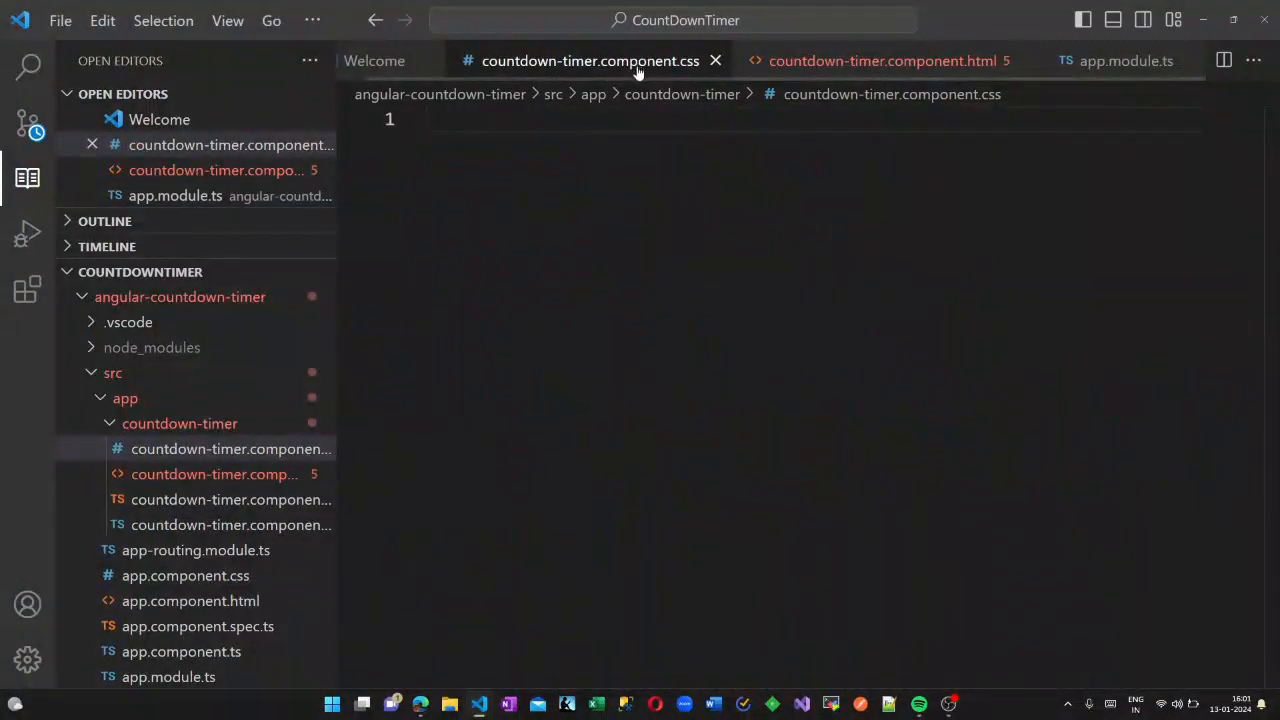
{"action": "type", "text": ".mat-card"}
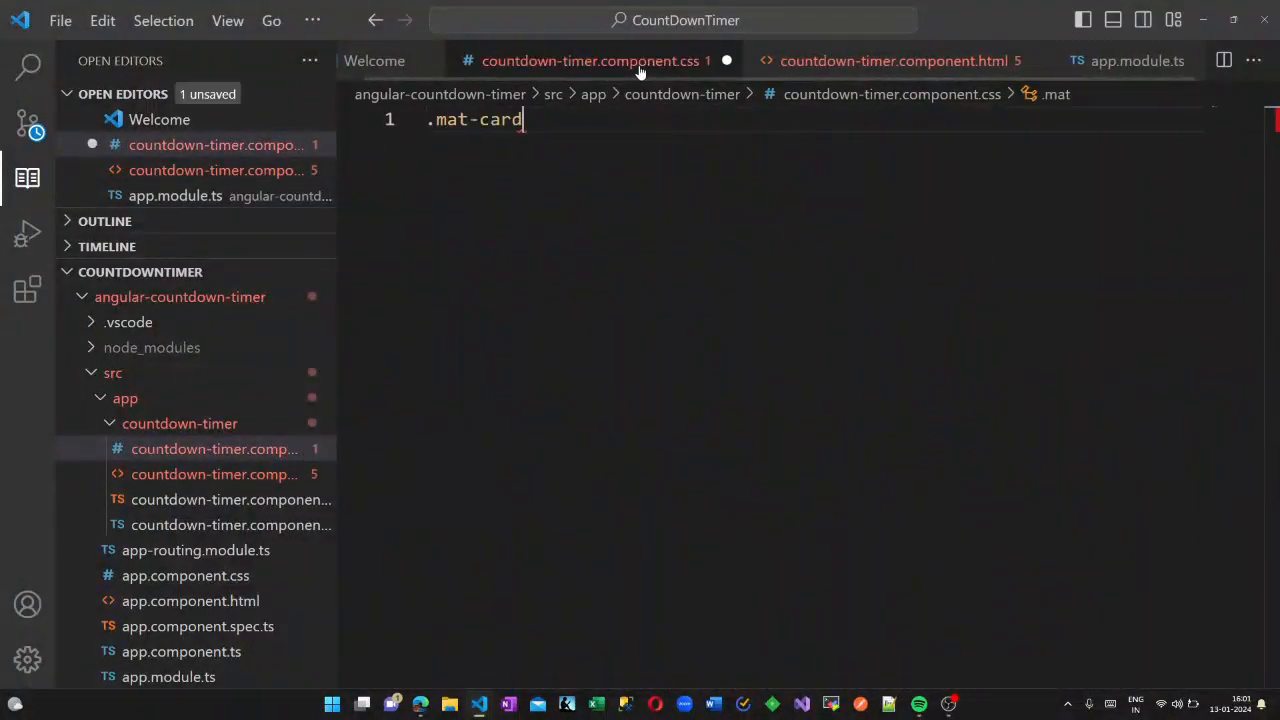
{"action": "type", "text": "{"}
{"action": "key", "text": "Return"}
{"action": "type", "text": "ma"}
{"action": "key", "text": "Return"}
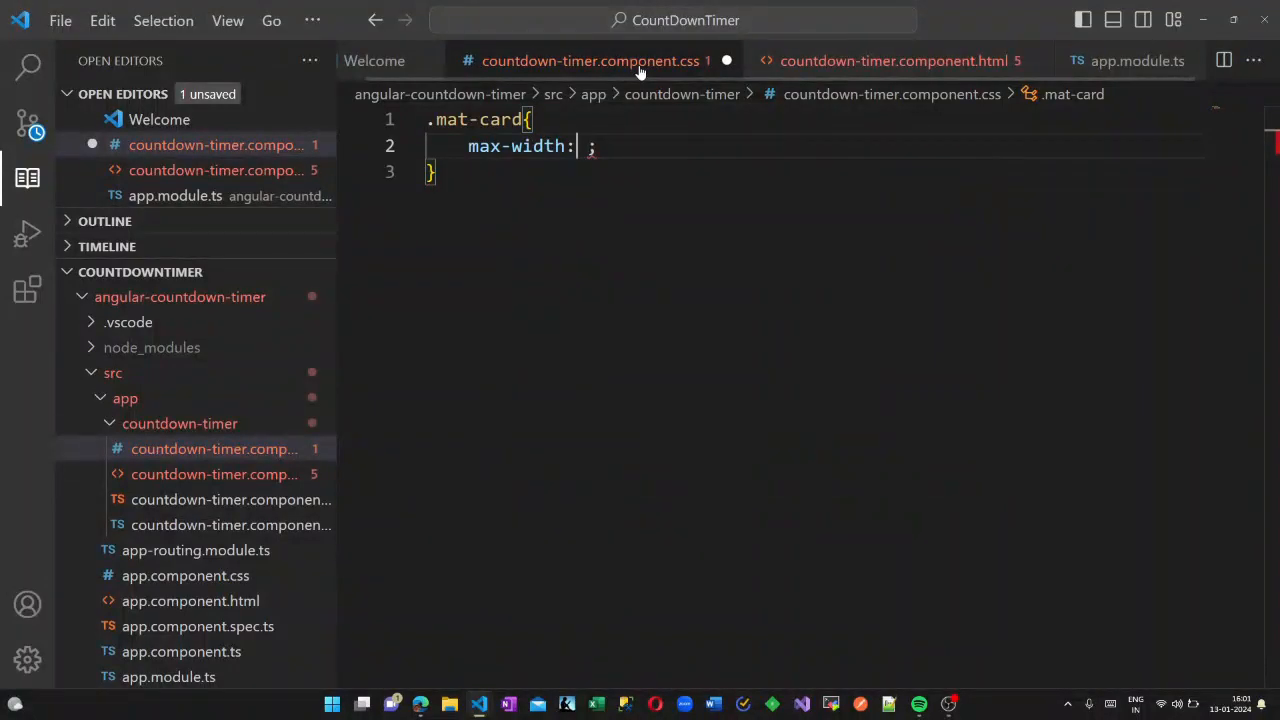
{"action": "type", "text": "400px"}
{"action": "key", "text": "Right"}
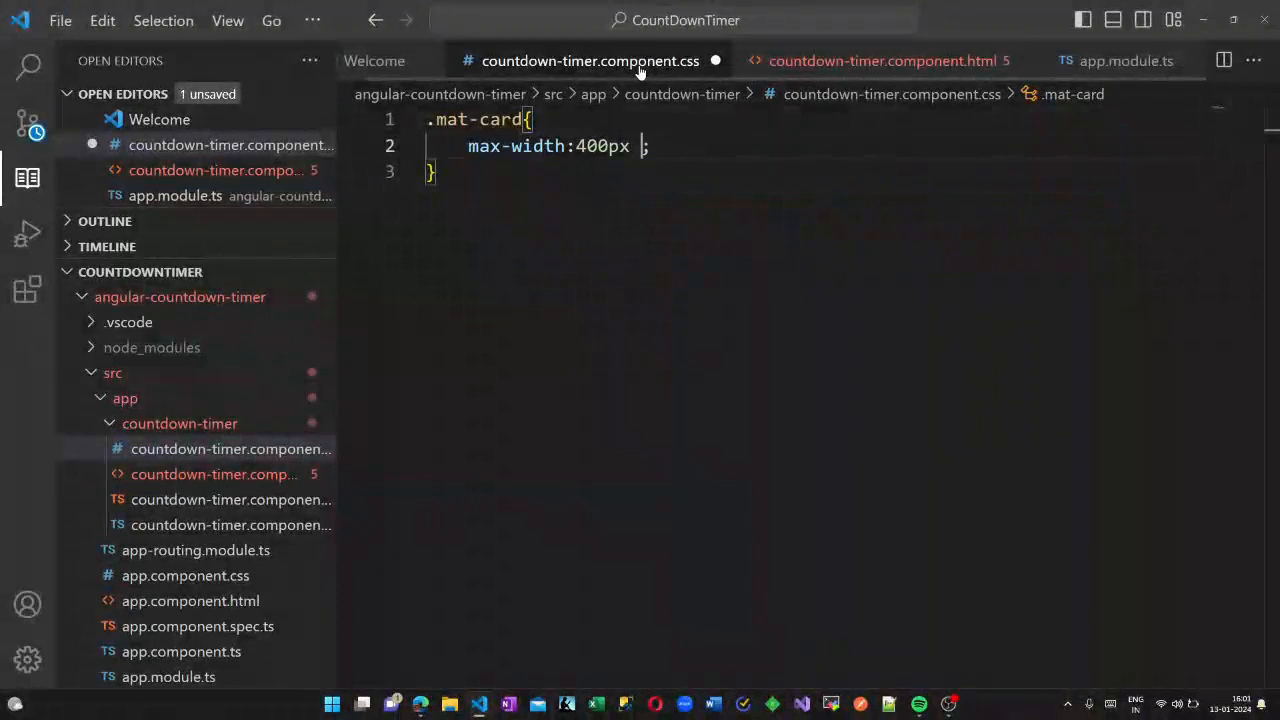
{"action": "key", "text": "Right"}
{"action": "key", "text": "Return"}
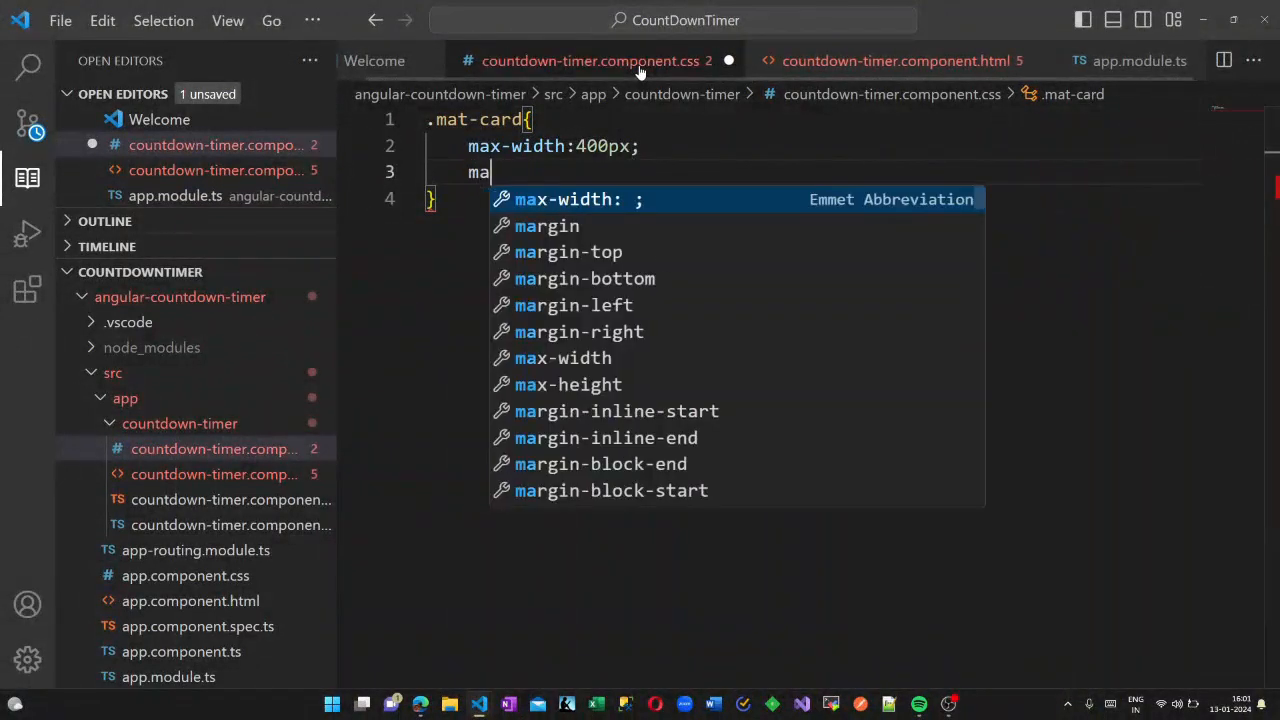
{"action": "key", "text": "Down"}
{"action": "key", "text": "Return"}
{"action": "type", "text": "20"}
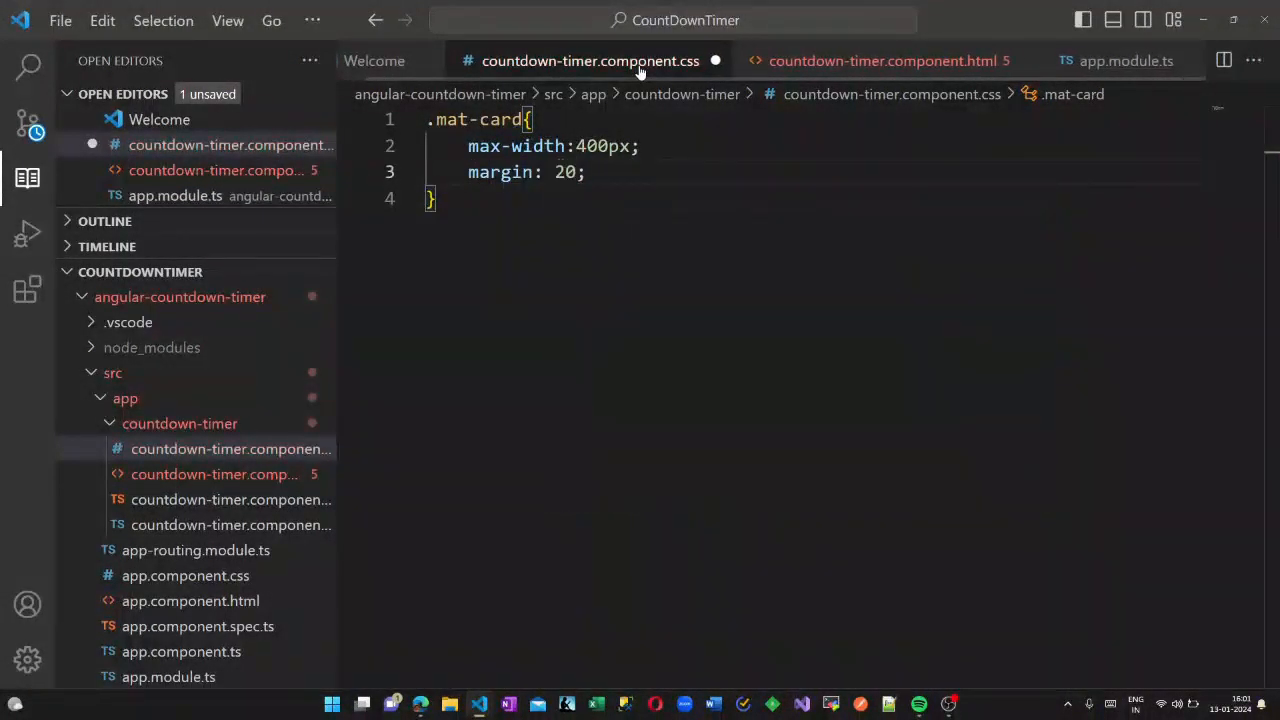
{"action": "type", "text": "px au"}
{"action": "key", "text": "Escape"}
{"action": "type", "text": "t"}
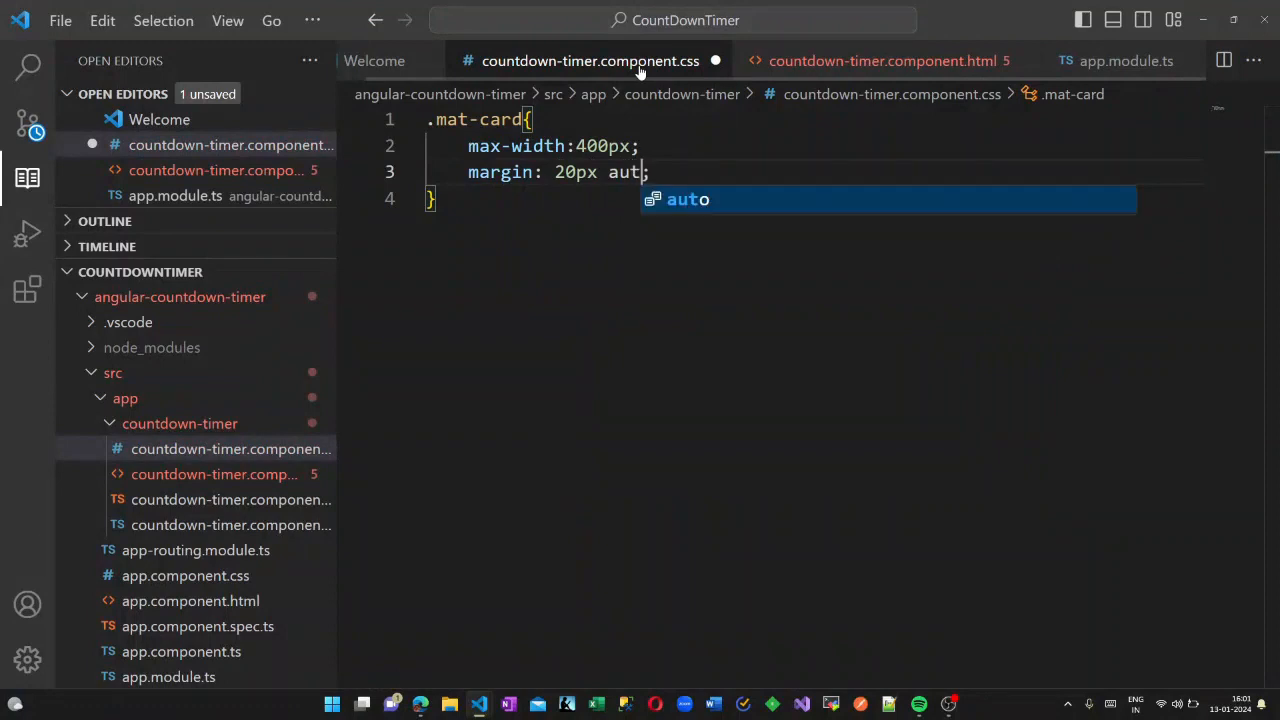
{"action": "type", "text": "o"}
{"action": "type", "text": "te"}
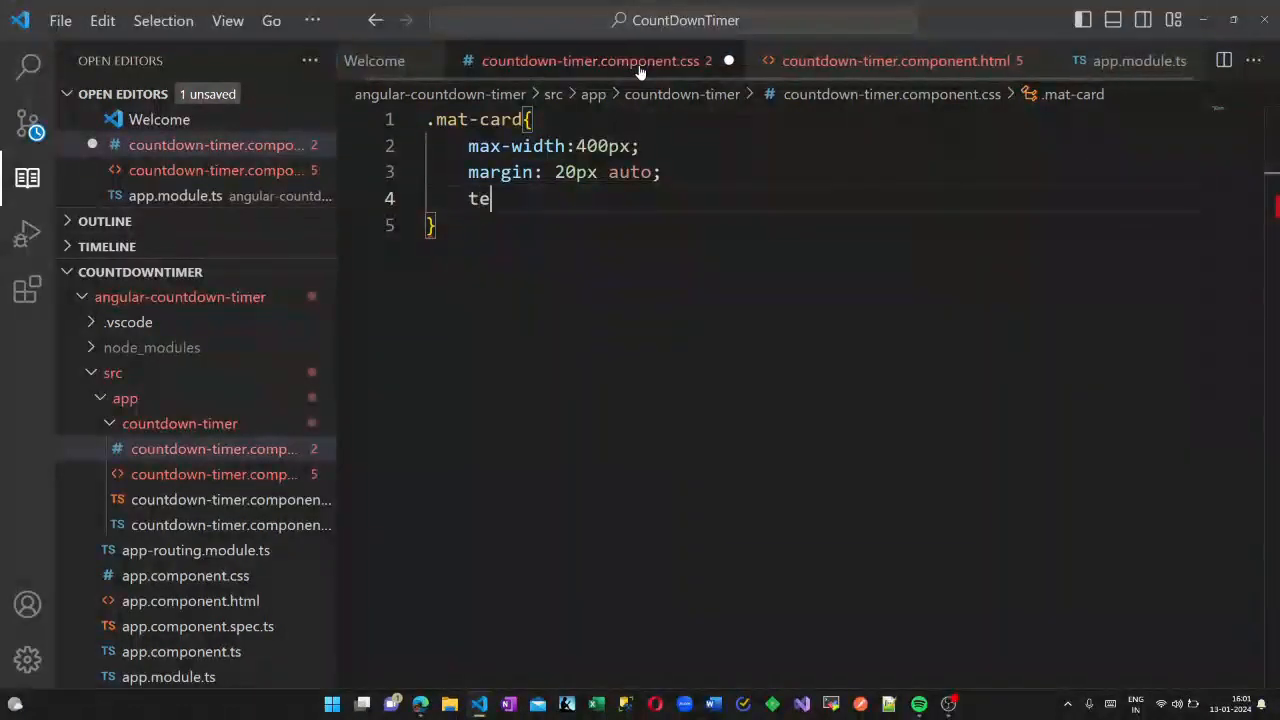
{"action": "key", "text": "Down"}
{"action": "key", "text": "Return"}
{"action": "key", "text": "Return"}
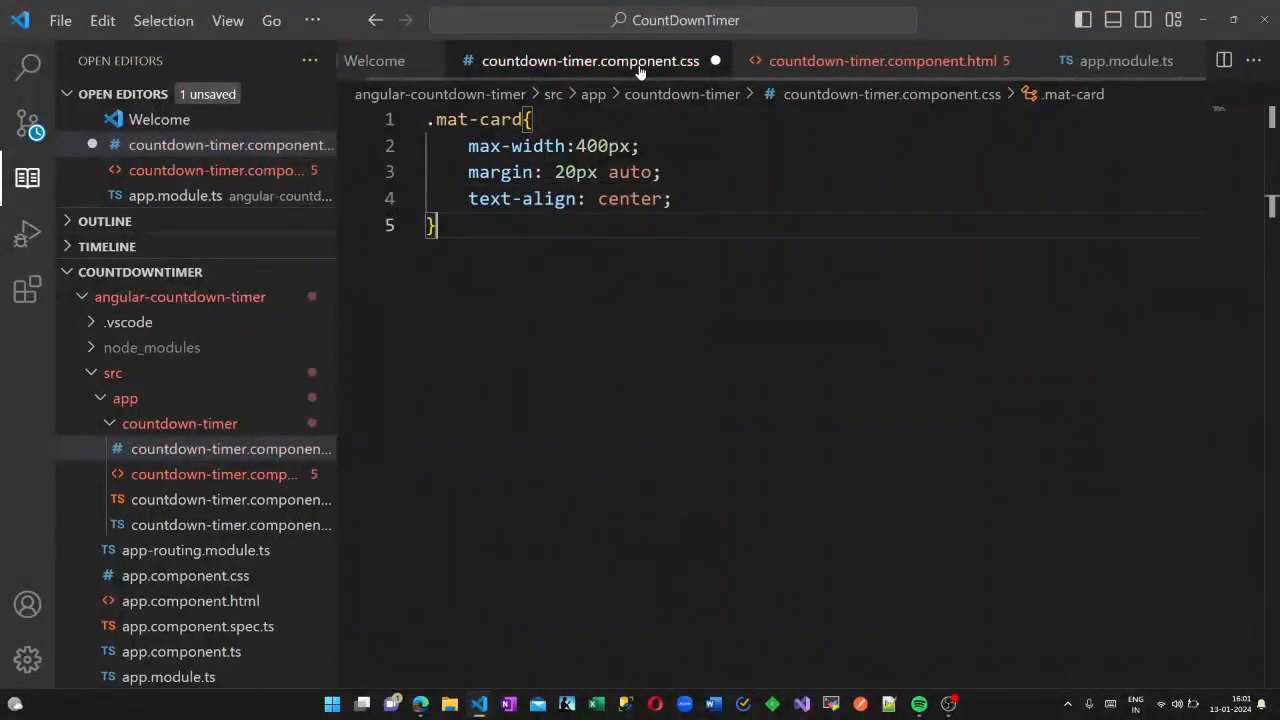
{"action": "key", "text": "Return"}
{"action": "type", "text": ".digital-clock{}"}
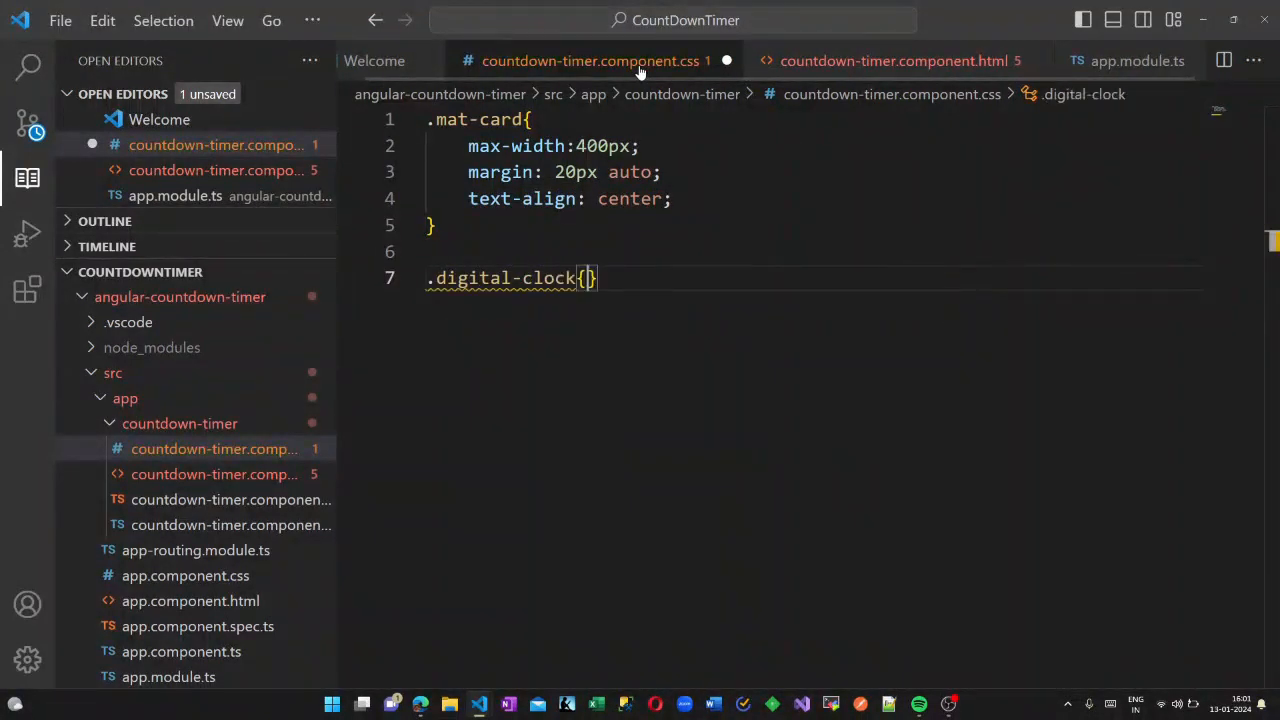
Step: Style .digital-clock with font-size 2em, Courier New font family and margin 5px 30px
{"action": "key", "text": "Return"}
{"action": "type", "text": "fon"}
{"action": "key", "text": "Down"}
{"action": "key", "text": "Return"}
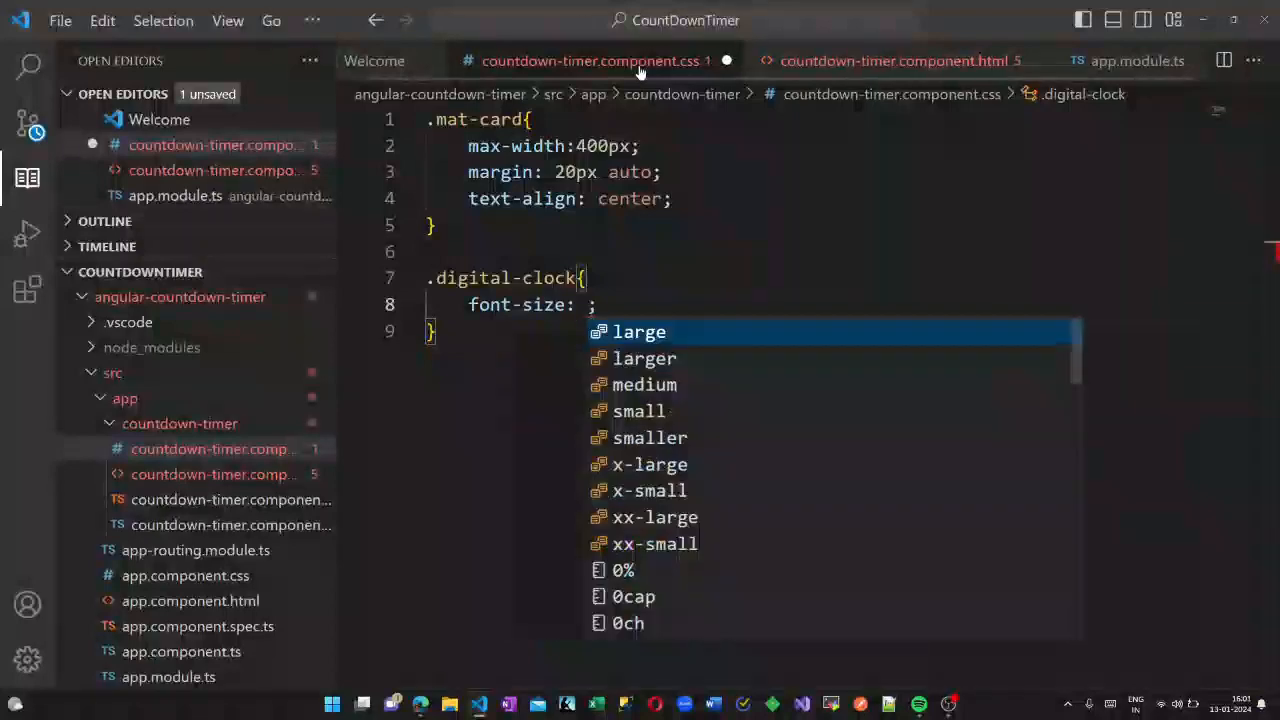
{"action": "type", "text": "2em"}
{"action": "key", "text": "End"}
{"action": "key", "text": "Return"}
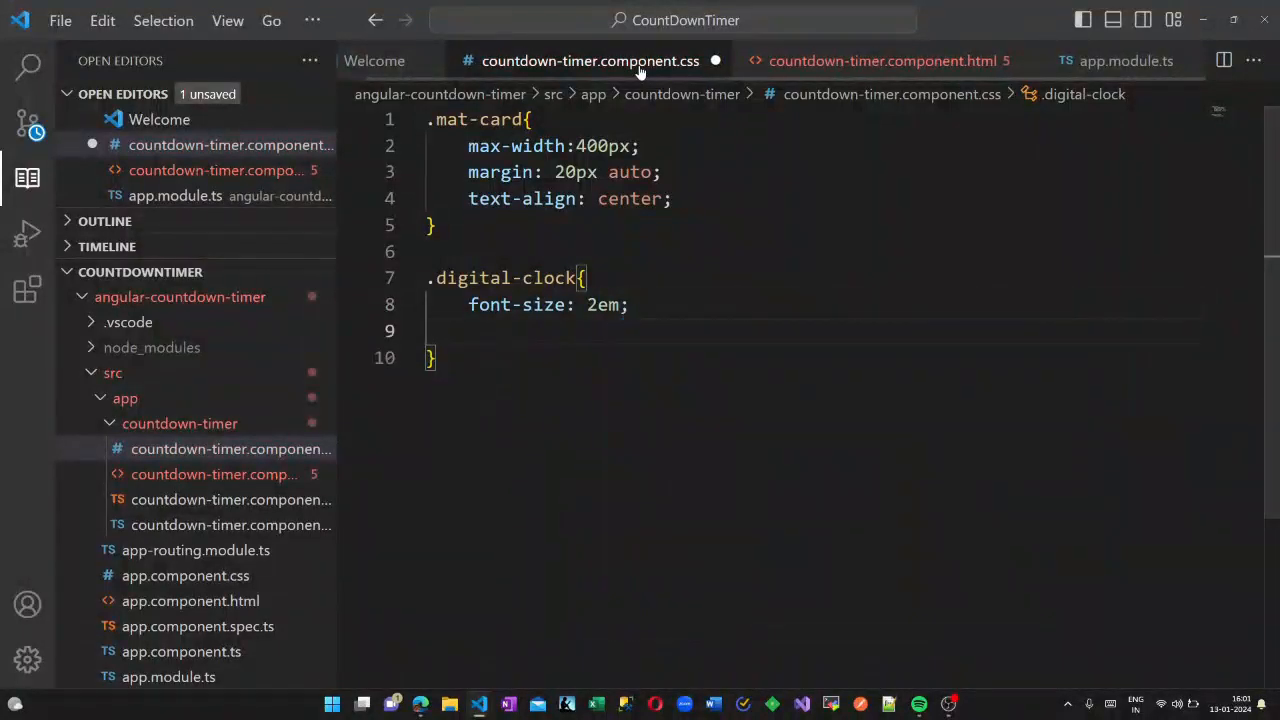
{"action": "type", "text": "fo"}
{"action": "key", "text": "Down"}
{"action": "key", "text": "Down"}
{"action": "key", "text": "Return"}
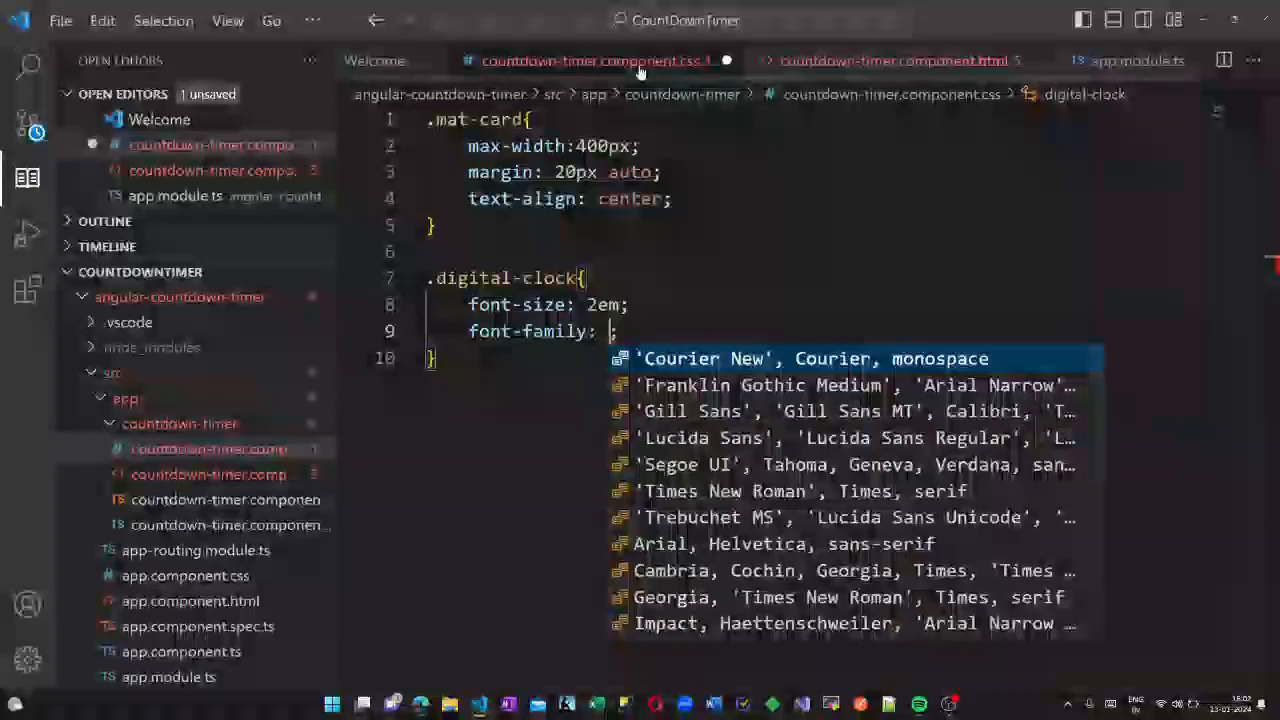
{"action": "key", "text": "Return"}
{"action": "key", "text": "End"}
{"action": "key", "text": "Return"}
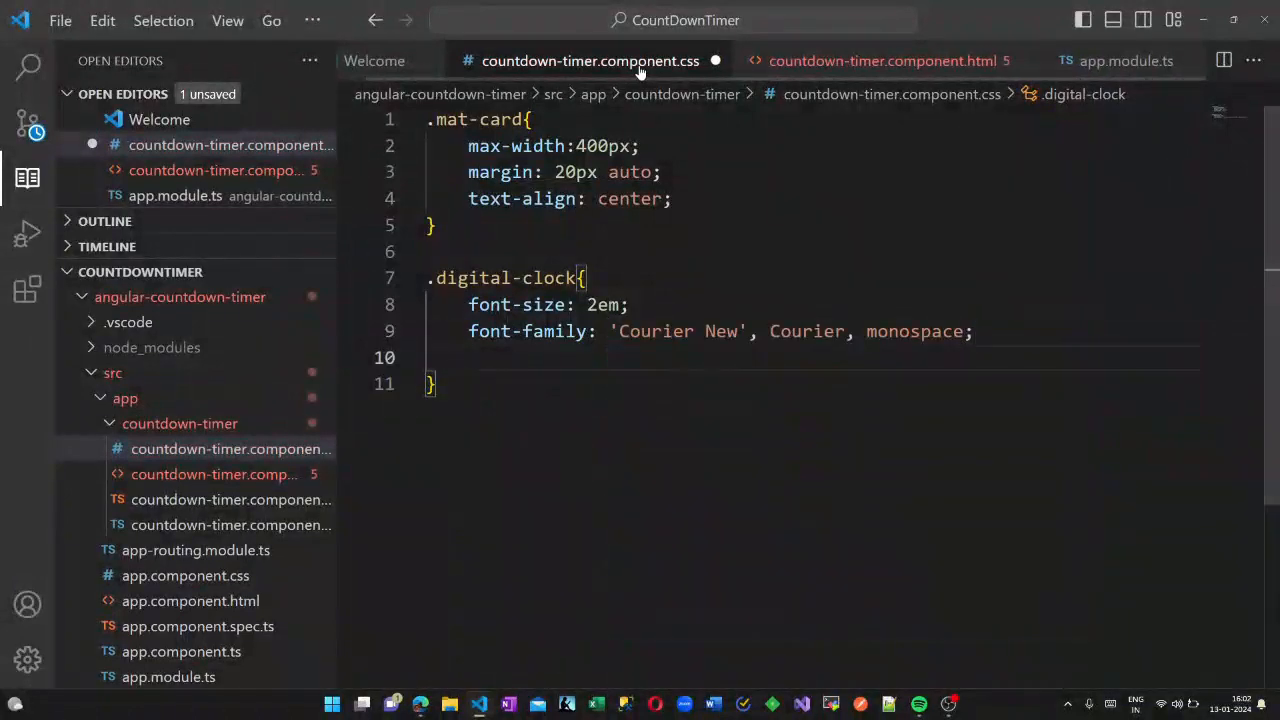
{"action": "type", "text": "m"}
{"action": "key", "text": "Return"}
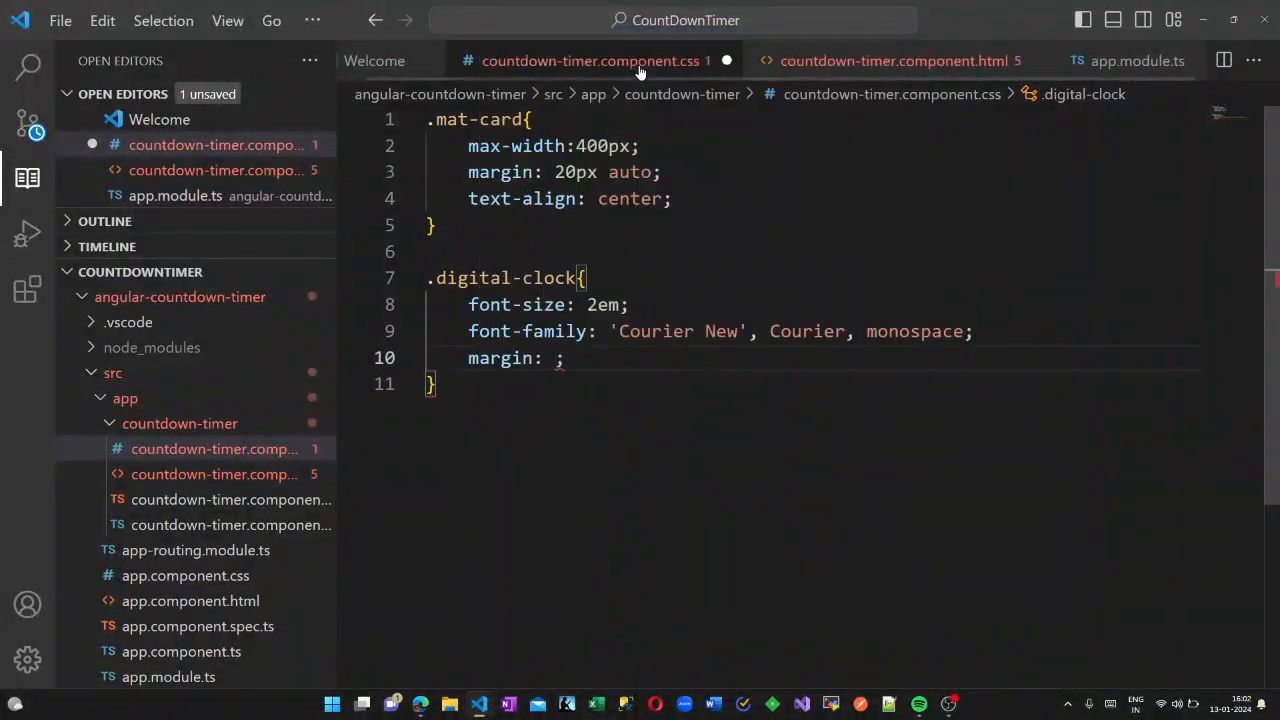
{"action": "type", "text": "5px 30"}
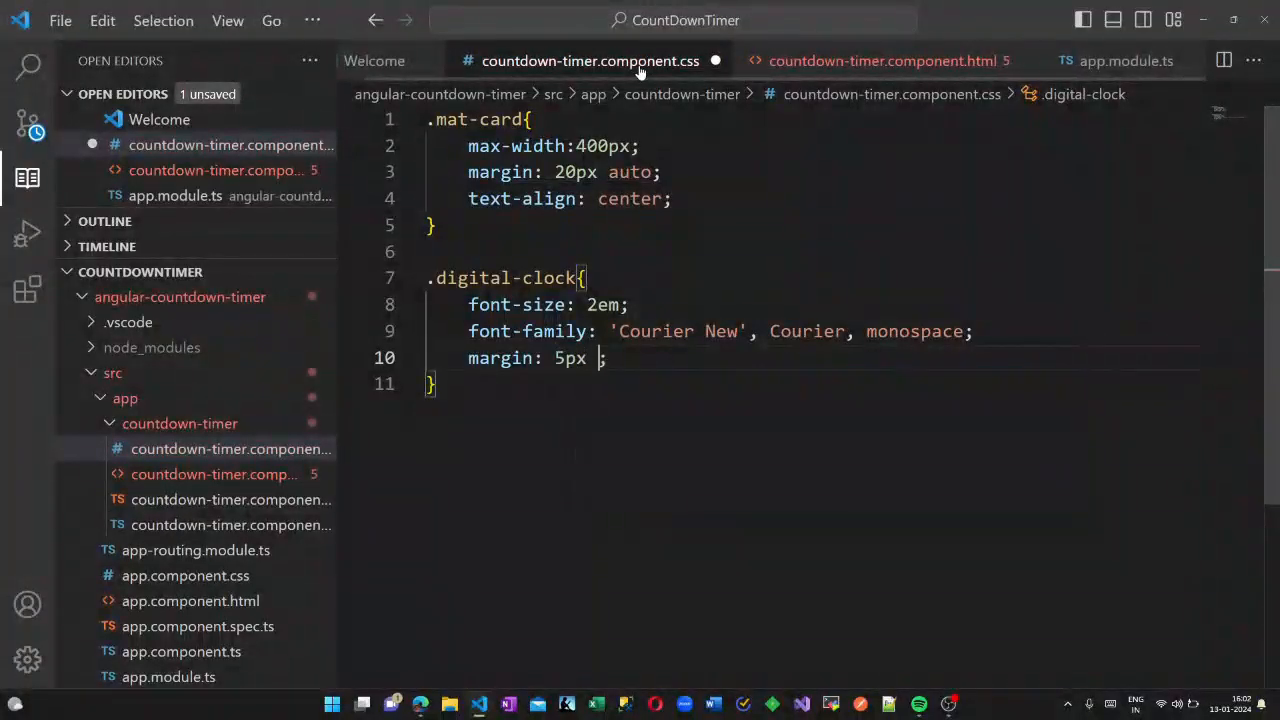
{"action": "type", "text": "px"}
{"action": "key", "text": "Escape"}
{"action": "key", "text": "Down"}
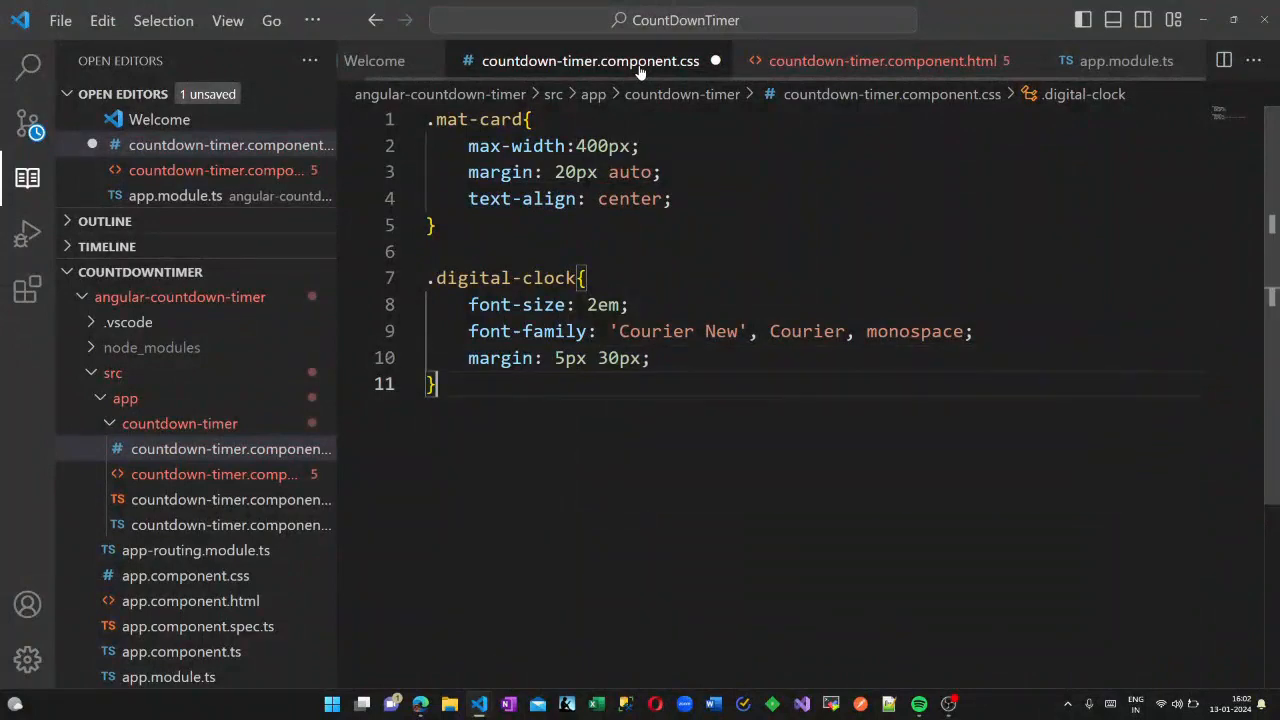
{"action": "key", "text": "Return"}
{"action": "type", "text": "butto"}
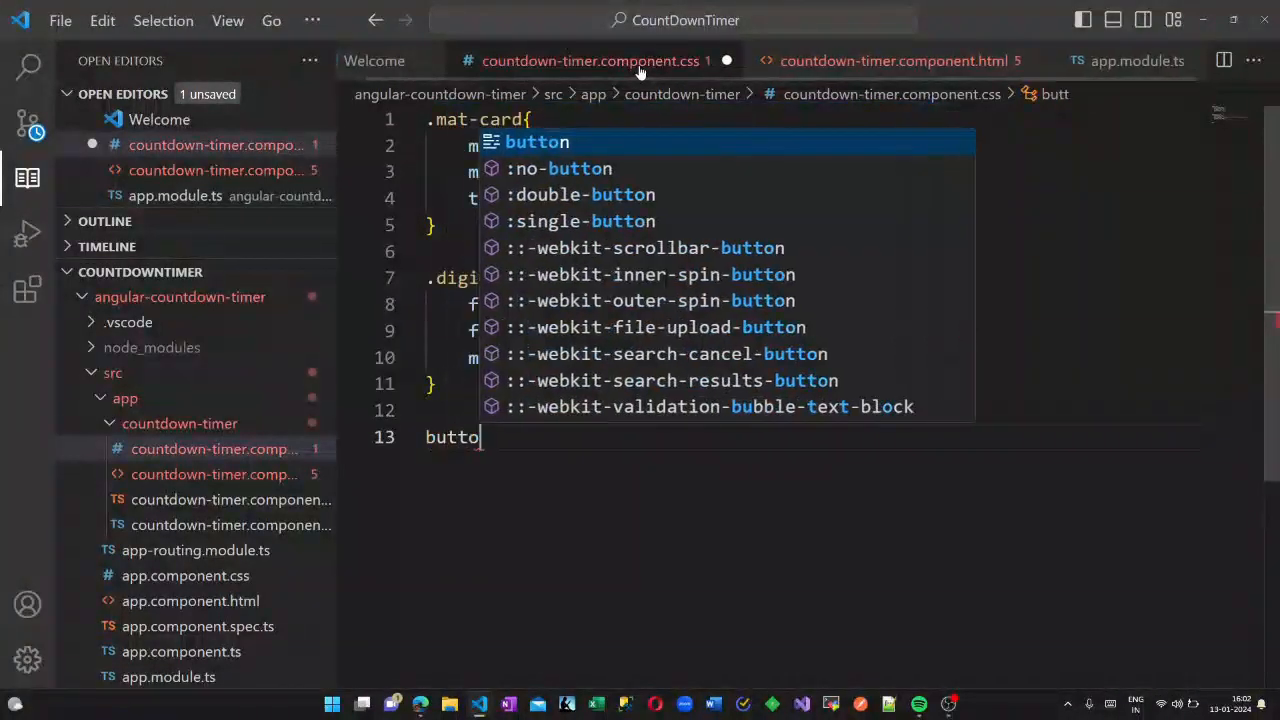
{"action": "type", "text": "n{     "}
{"action": "type", "text": "ma"}
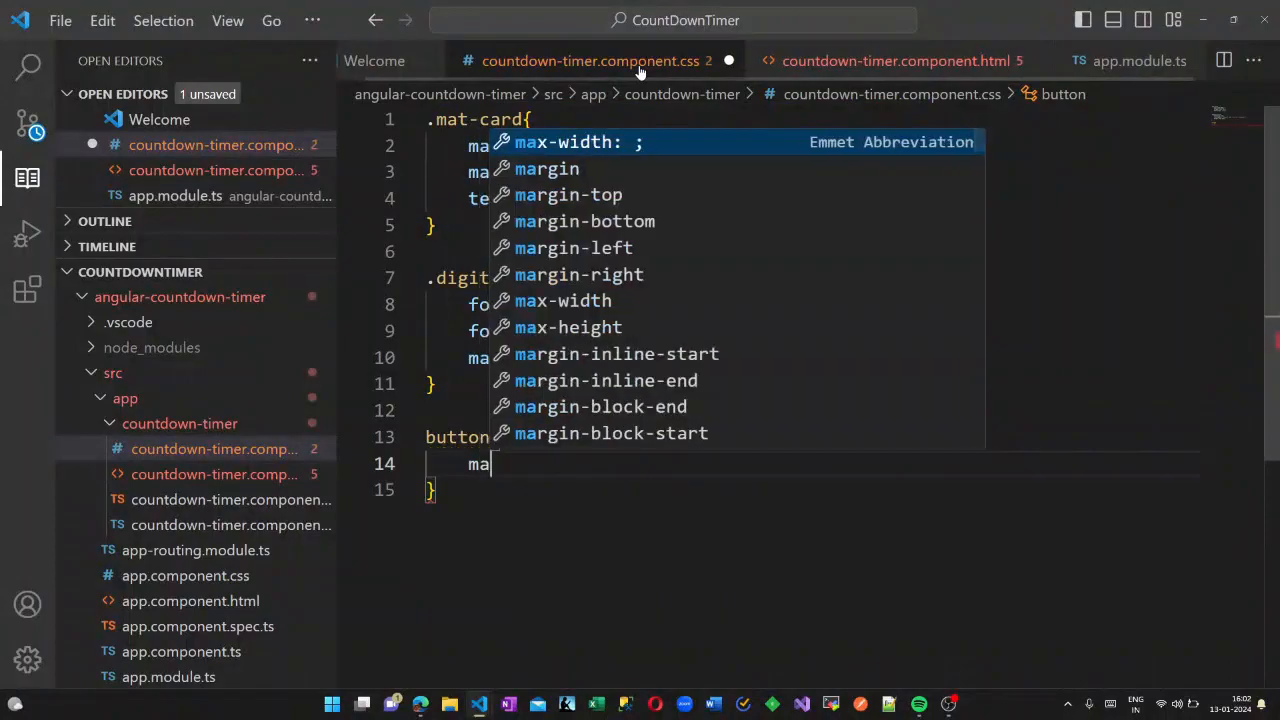
Step: Give the buttons rule margin and padding values
{"action": "key", "text": "Down"}
{"action": "key", "text": "Return"}
{"action": "type", "text": "10p"}
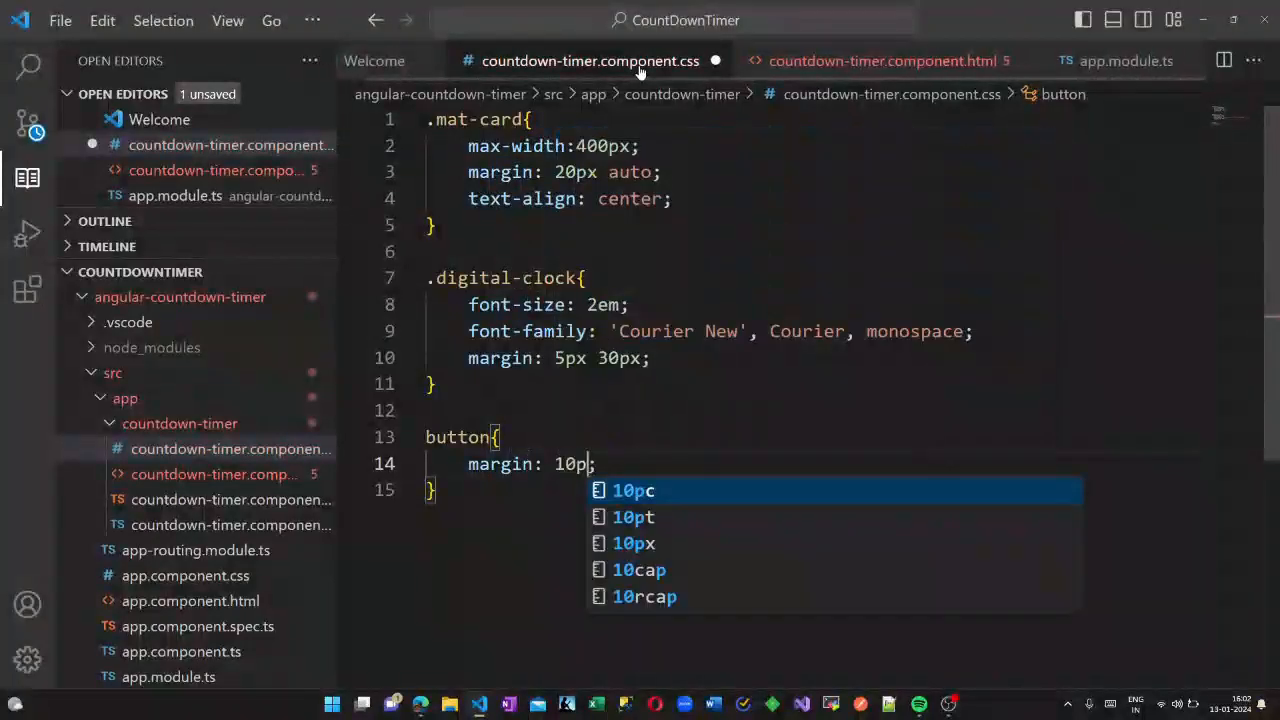
{"action": "type", "text": "x"}
{"action": "key", "text": "End"}
{"action": "key", "text": "Return"}
{"action": "type", "text": "pa"}
{"action": "key", "text": "Return"}
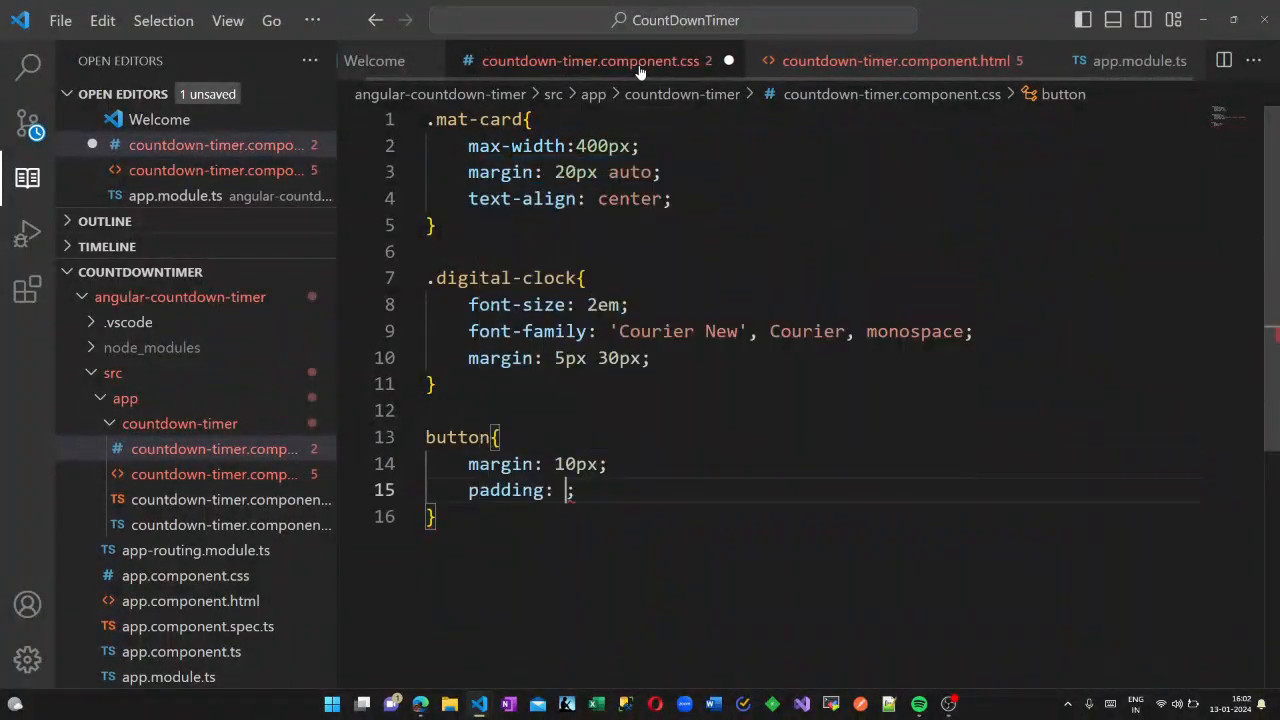
{"action": "type", "text": "5px"}
{"action": "key", "text": "Escape"}
{"action": "key", "text": "Down"}
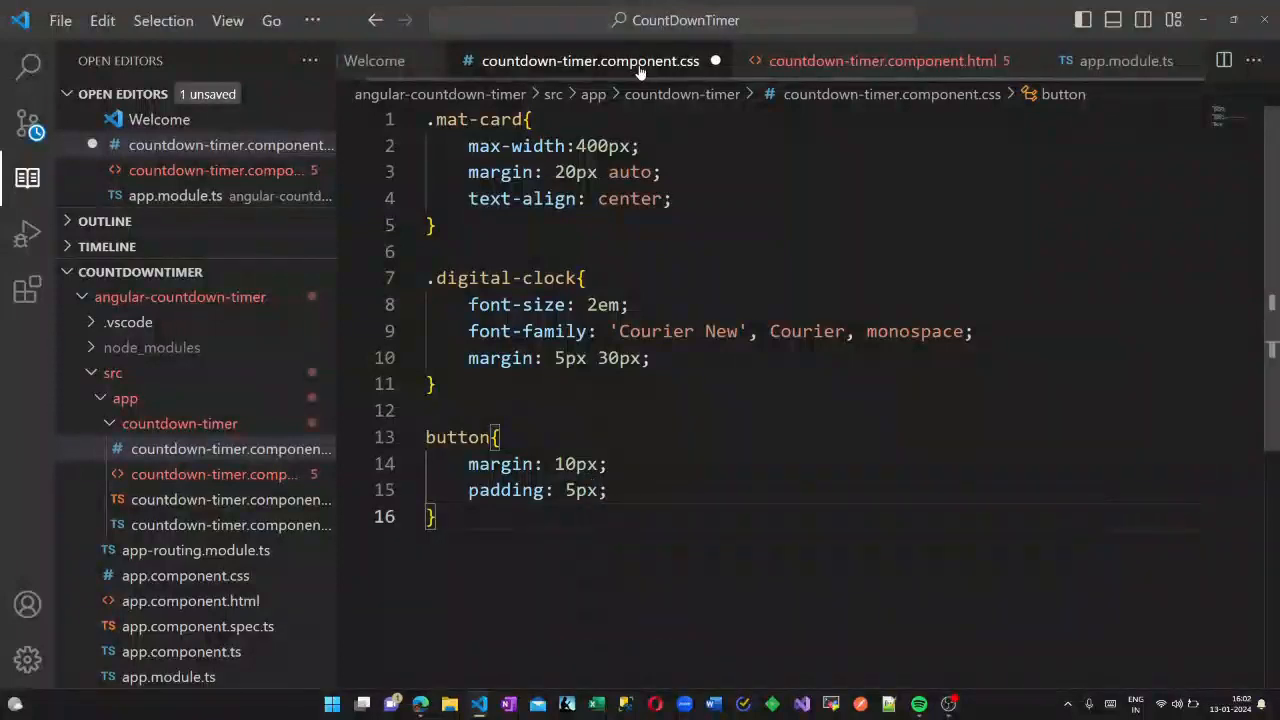
{"action": "type", "text": "h1{"}
Step: Set h1 margin to 20px, save the stylesheet and open the component's TypeScript file
{"action": "key", "text": "Return"}
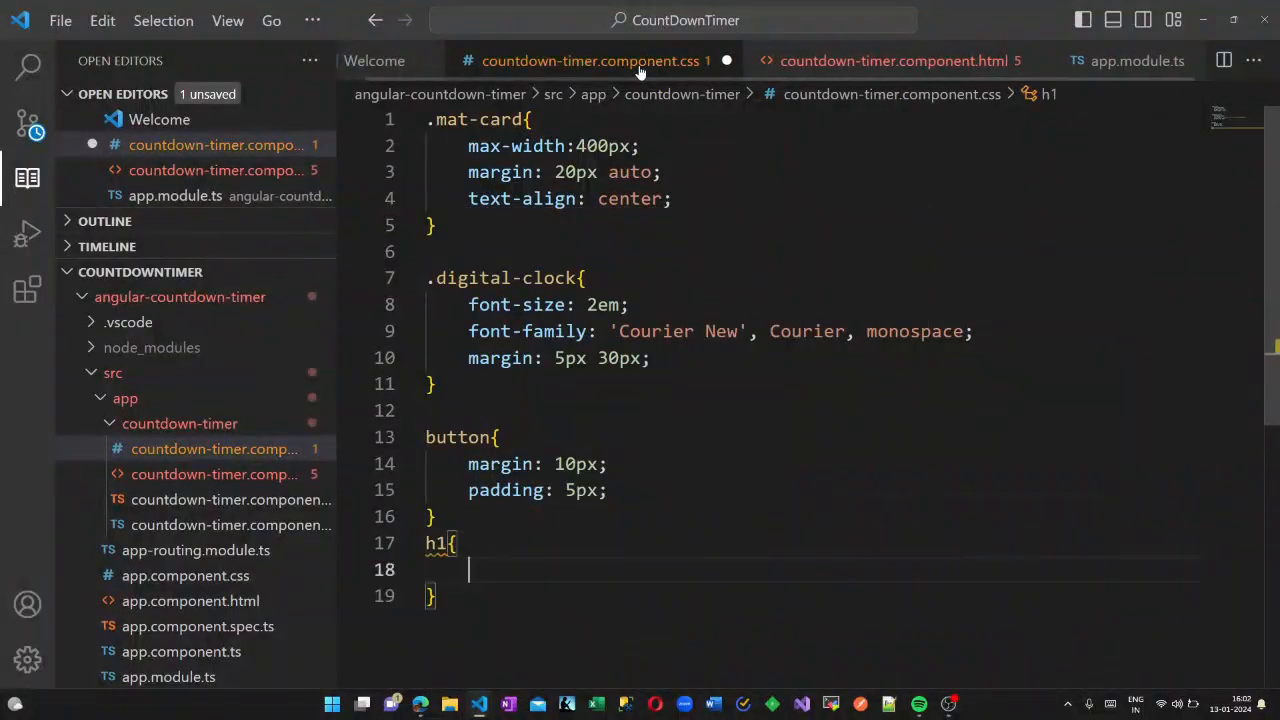
{"action": "type", "text": "ma"}
{"action": "key", "text": "Down"}
{"action": "key", "text": "Return"}
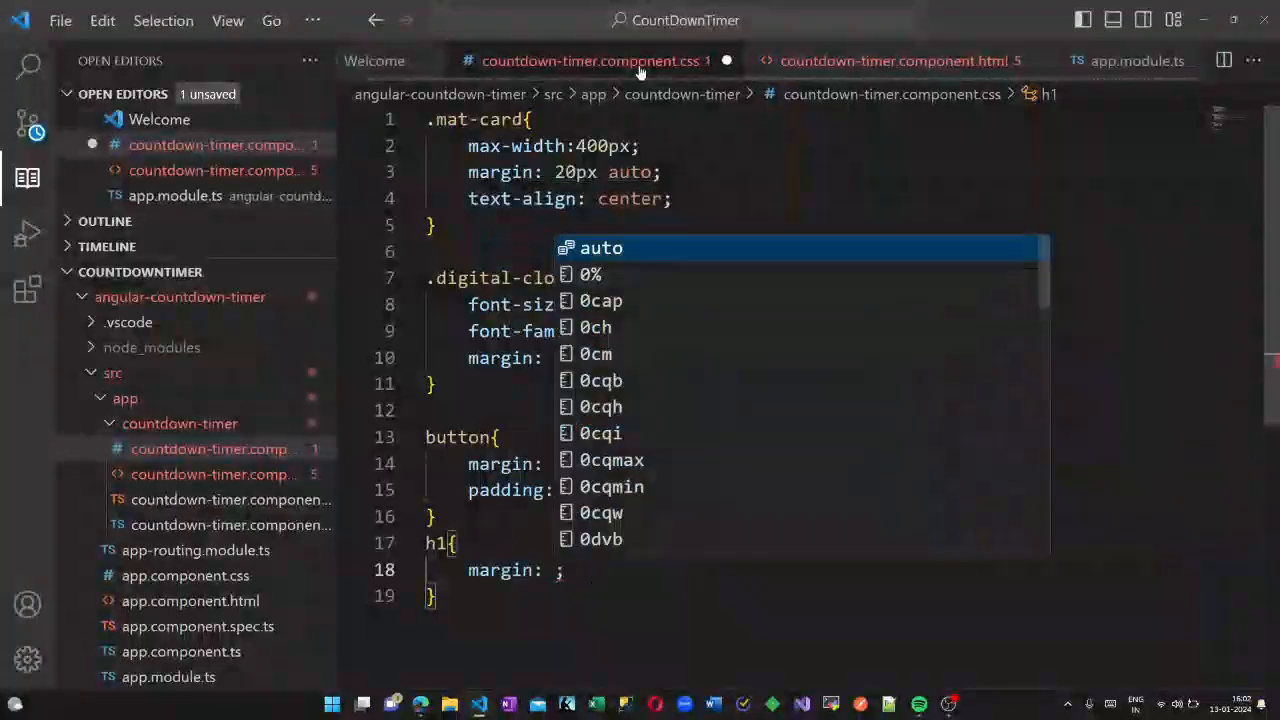
{"action": "type", "text": "20px"}
{"action": "key", "text": "Escape"}
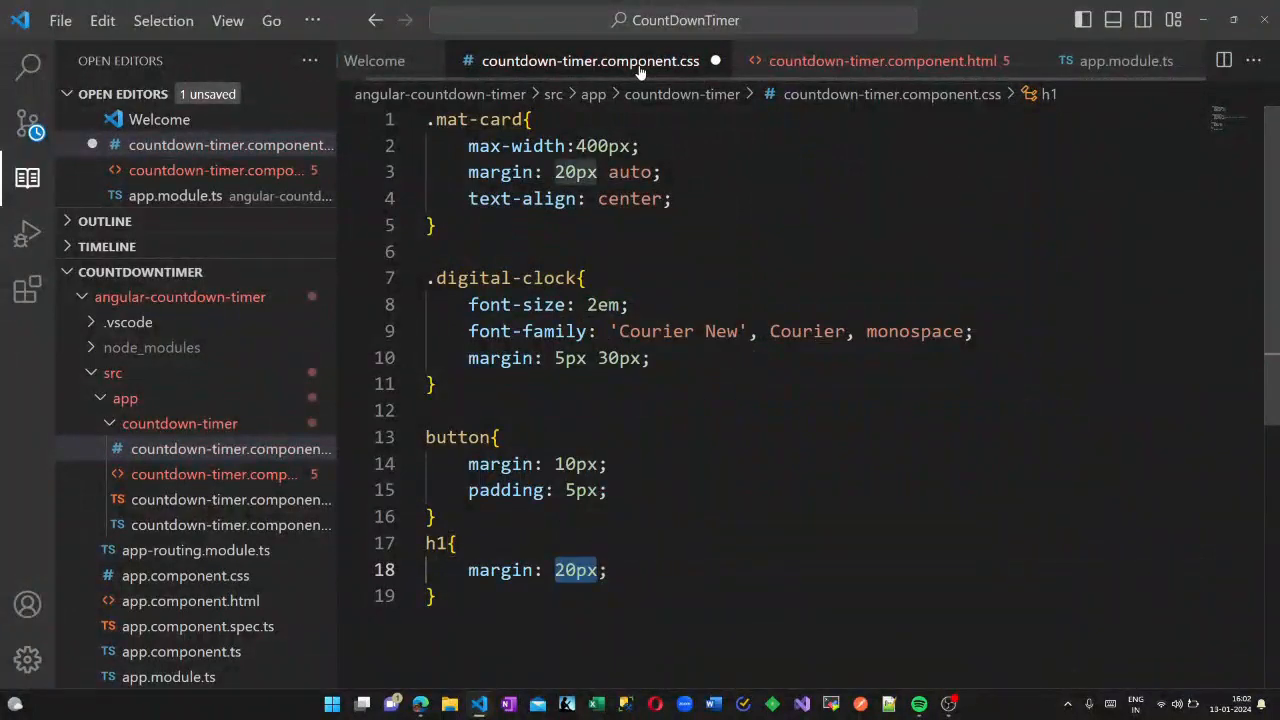
{"action": "left_click", "coordinate": [60, 20]}
{"action": "left_click", "coordinate": [70, 386]}
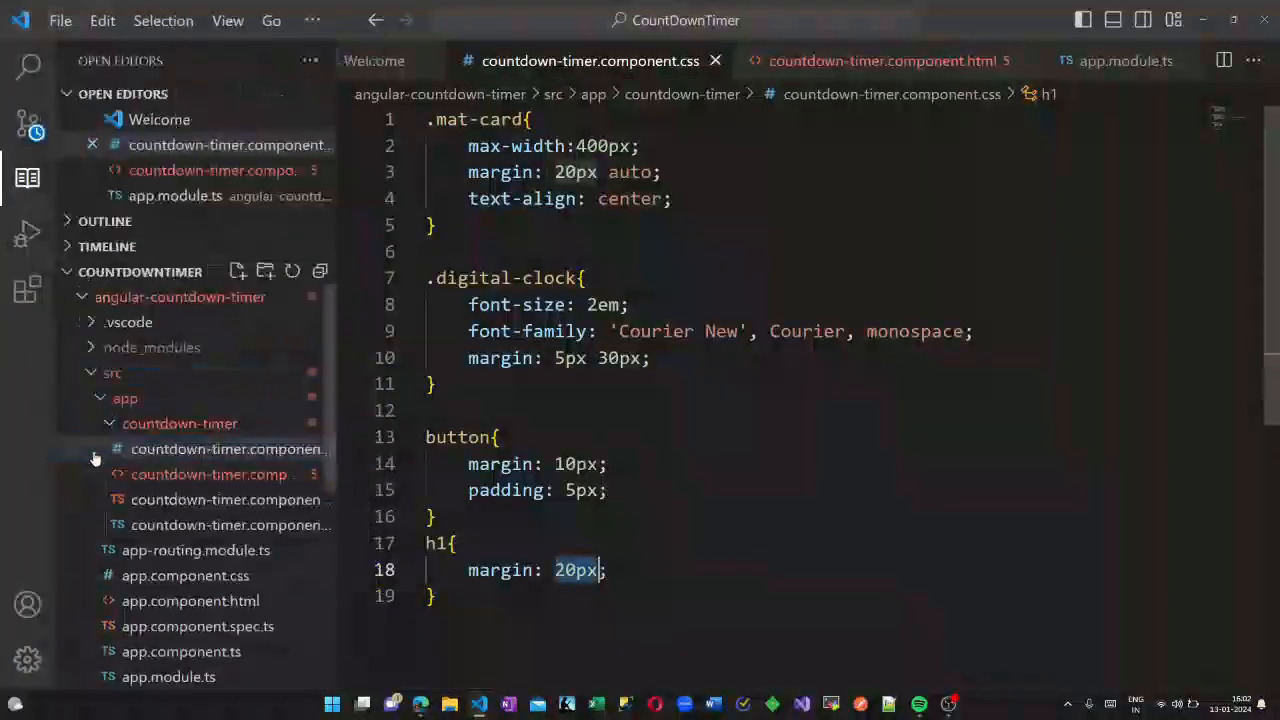
{"action": "left_click", "coordinate": [140, 499]}
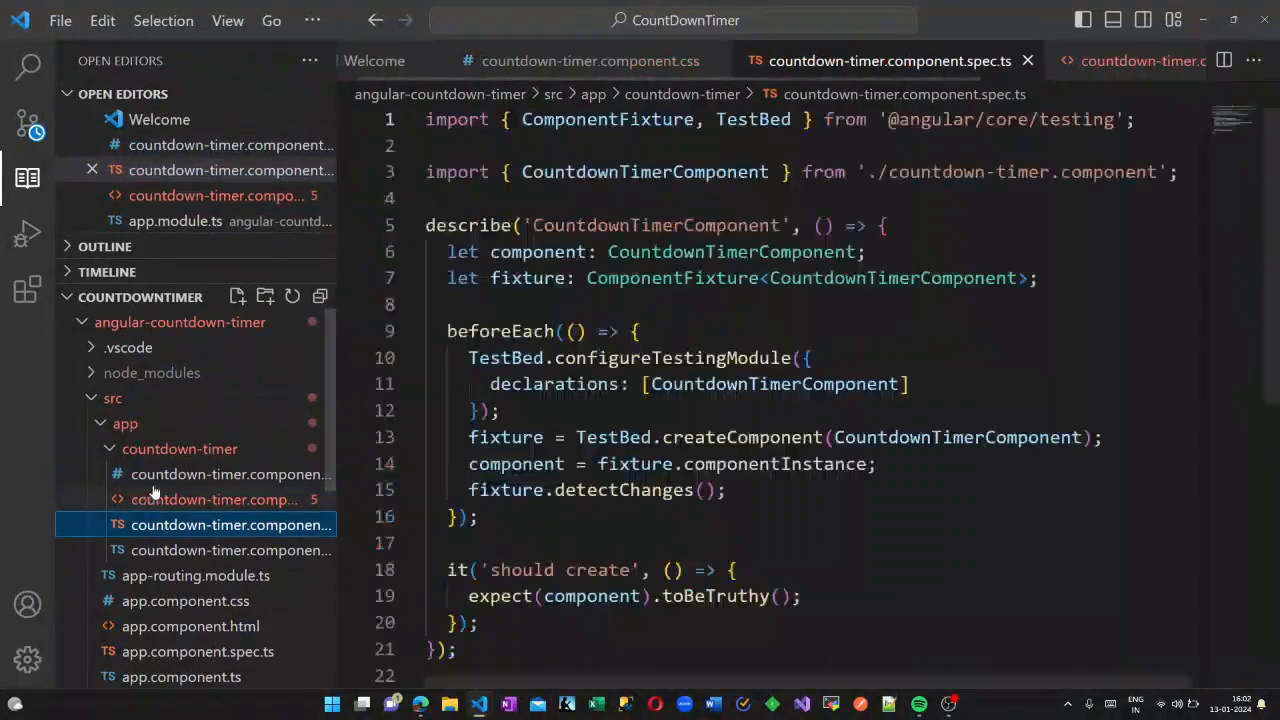
{"action": "left_click", "coordinate": [200, 550]}
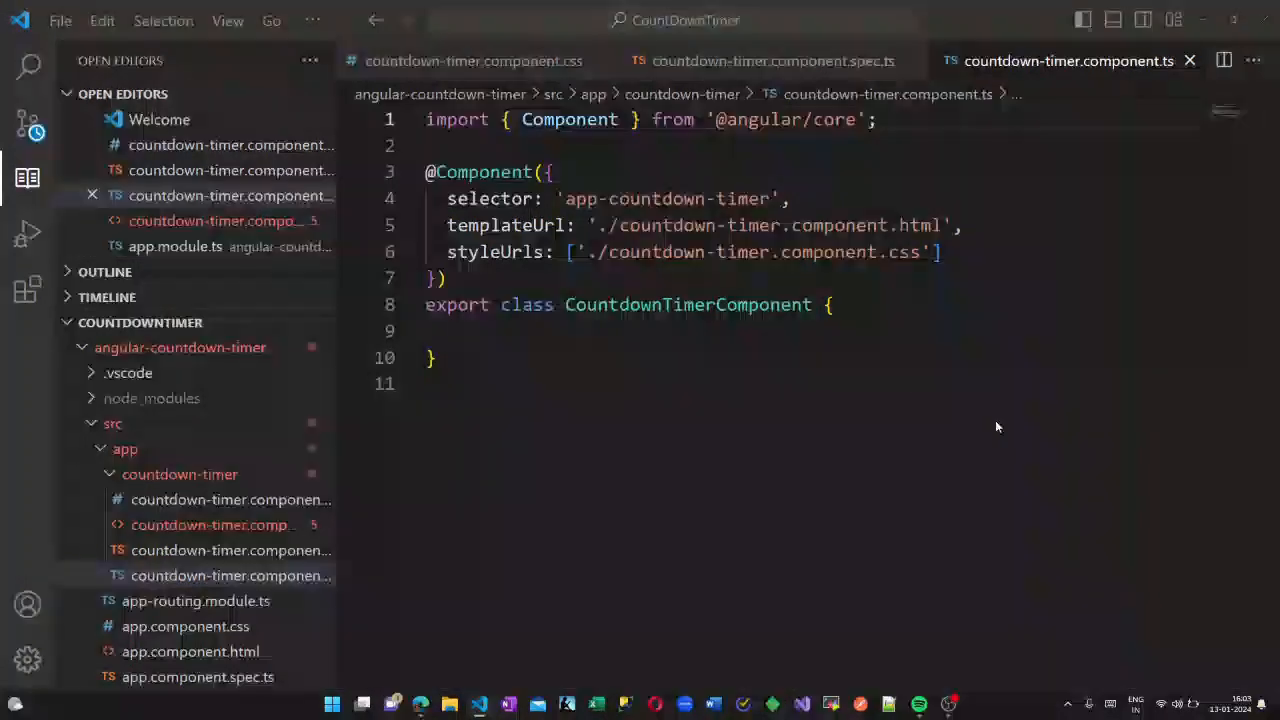
{"action": "left_click", "coordinate": [826, 304]}
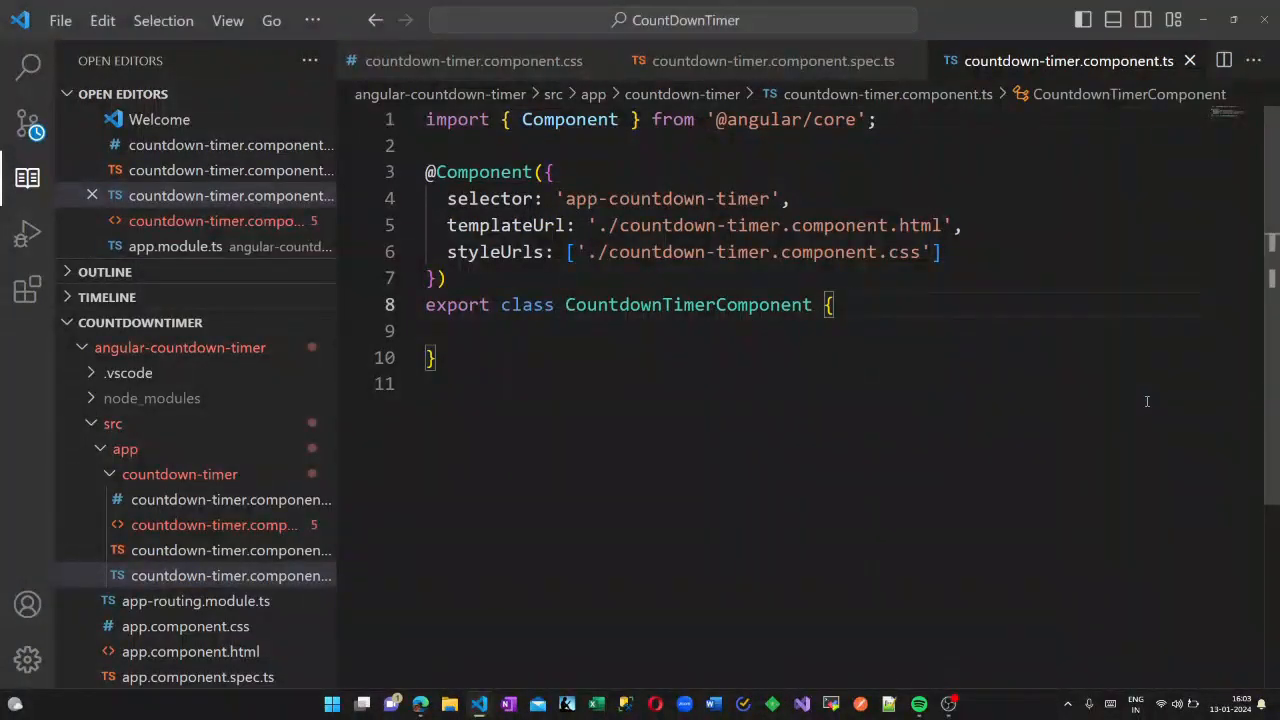
{"action": "type", "text": "implement"}
{"action": "type", "text": "s On"}
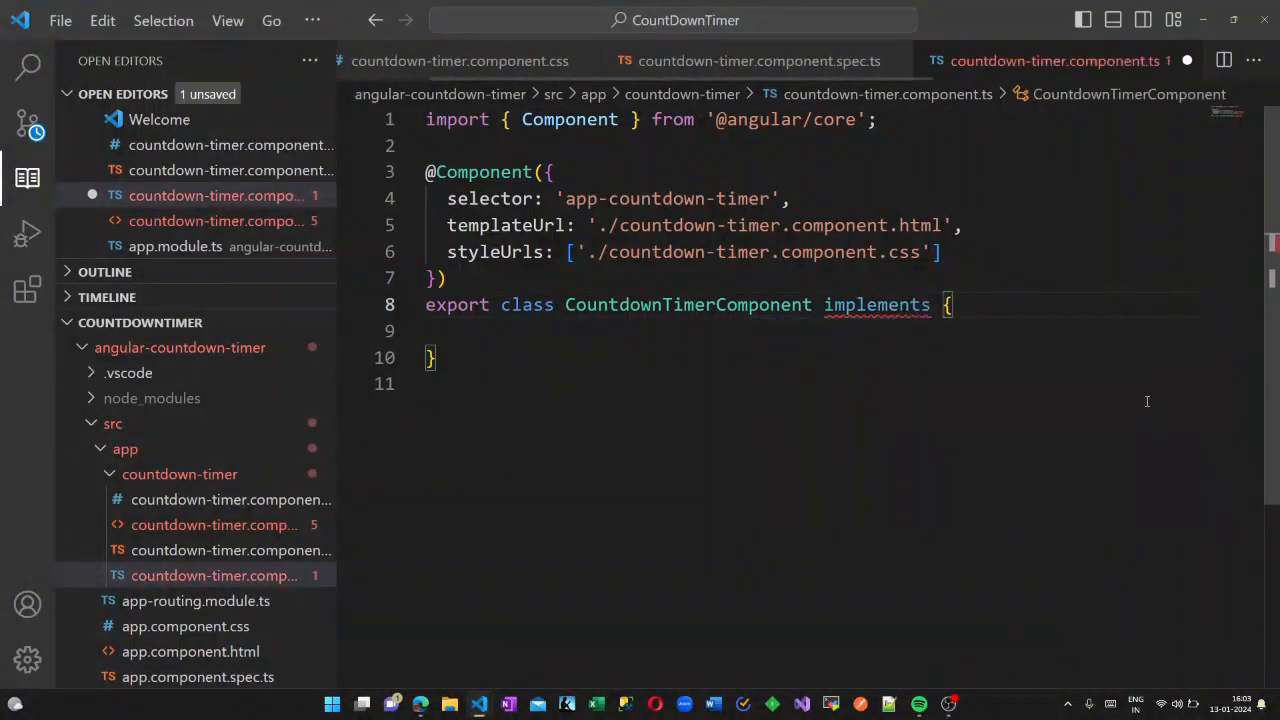
{"action": "type", "text": "Init"}
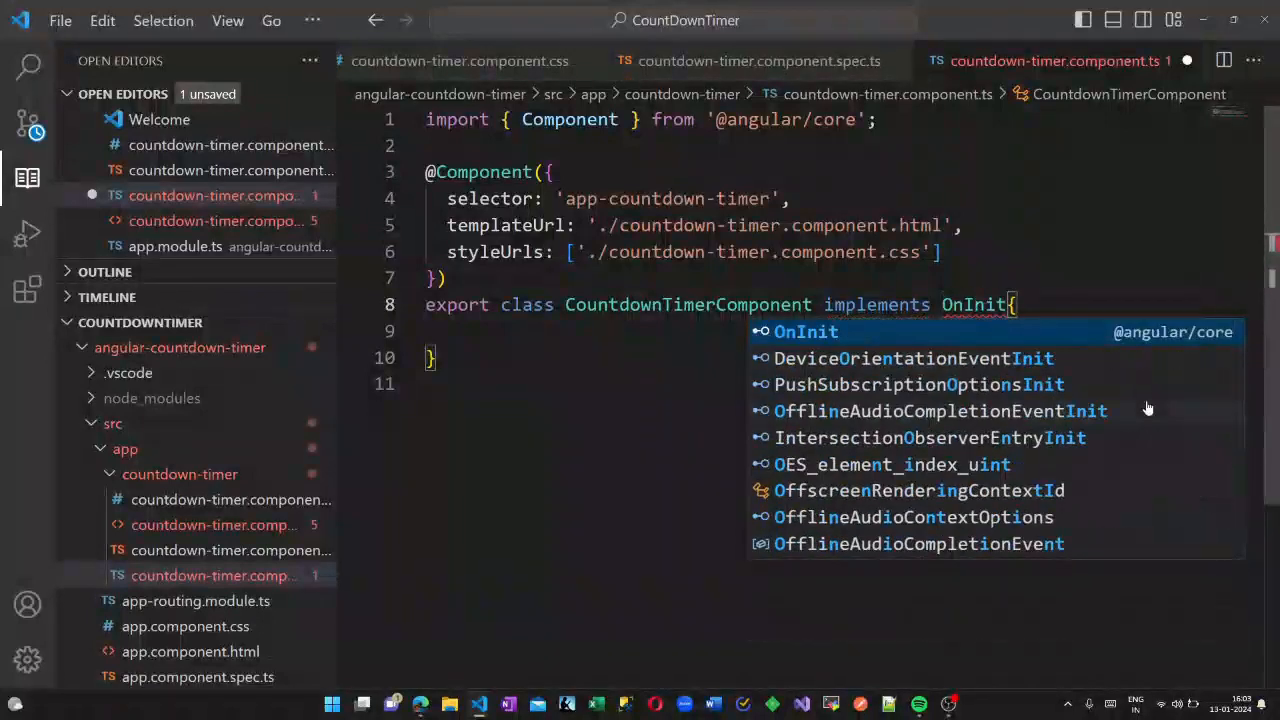
{"action": "key", "text": "Escape"}
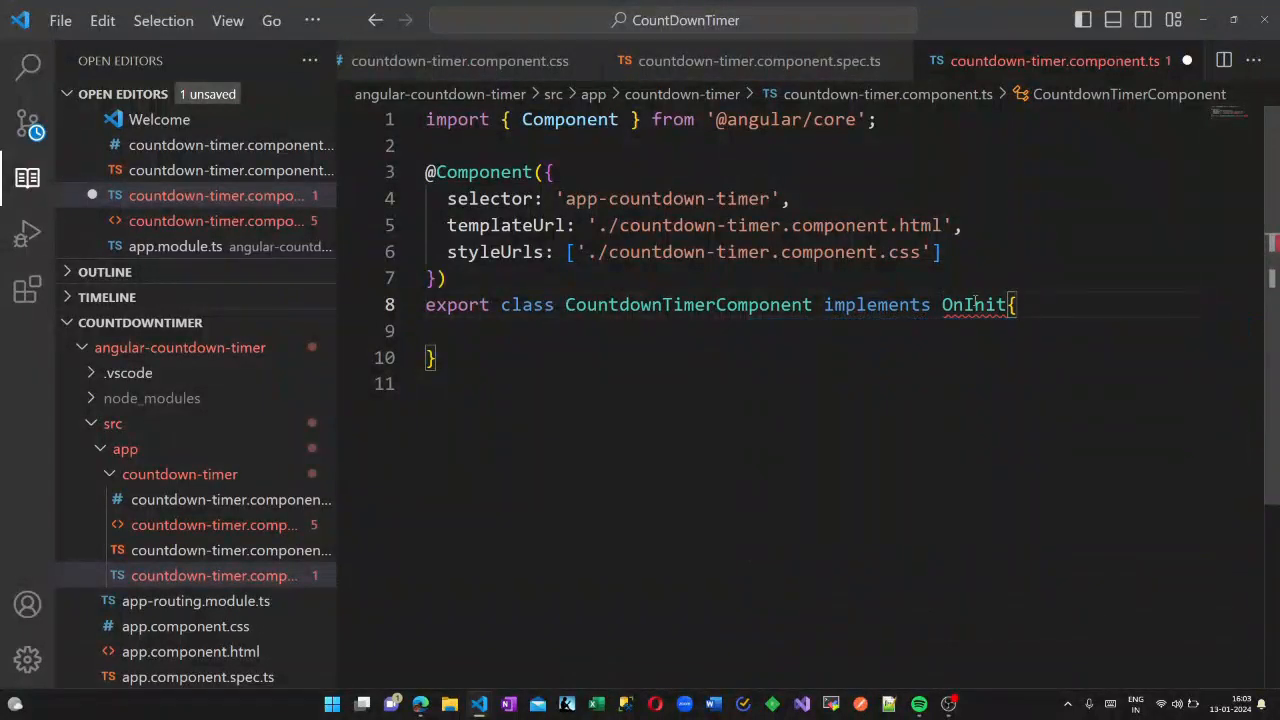
{"action": "left_click", "coordinate": [1045, 277]}
{"action": "left_click", "coordinate": [1017, 345]}
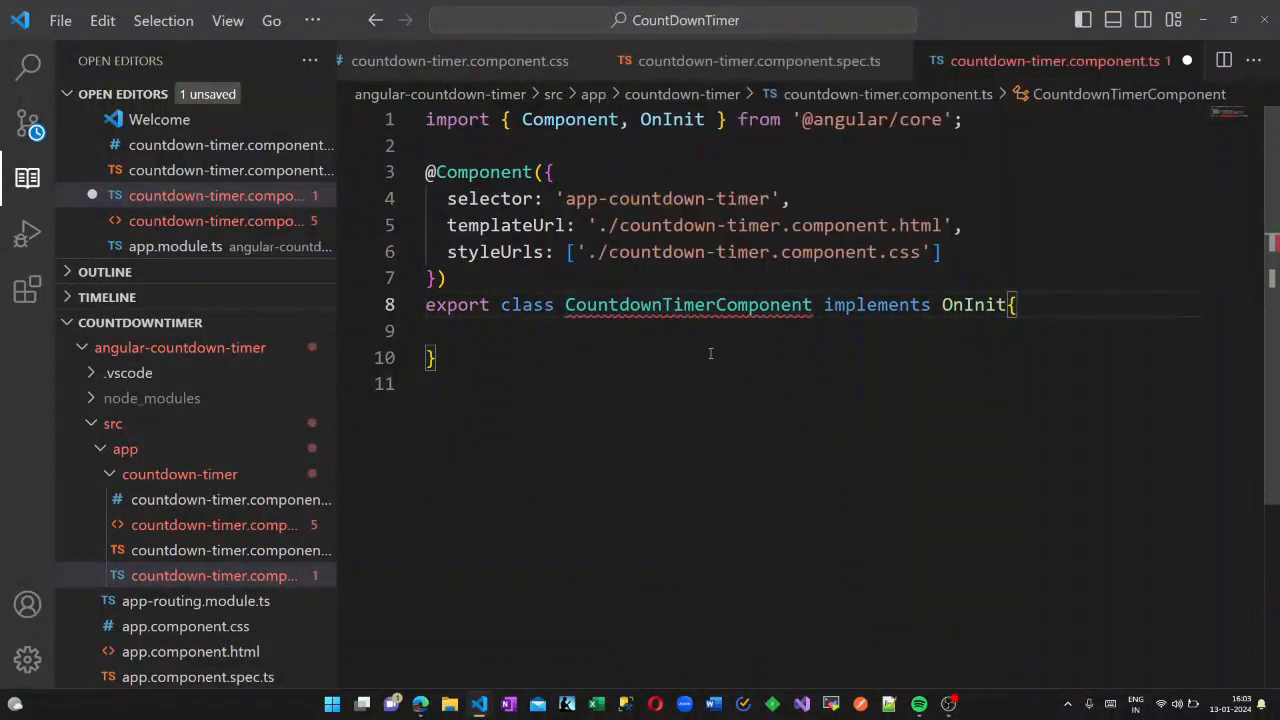
{"action": "mouse_move", "coordinate": [690, 305]}
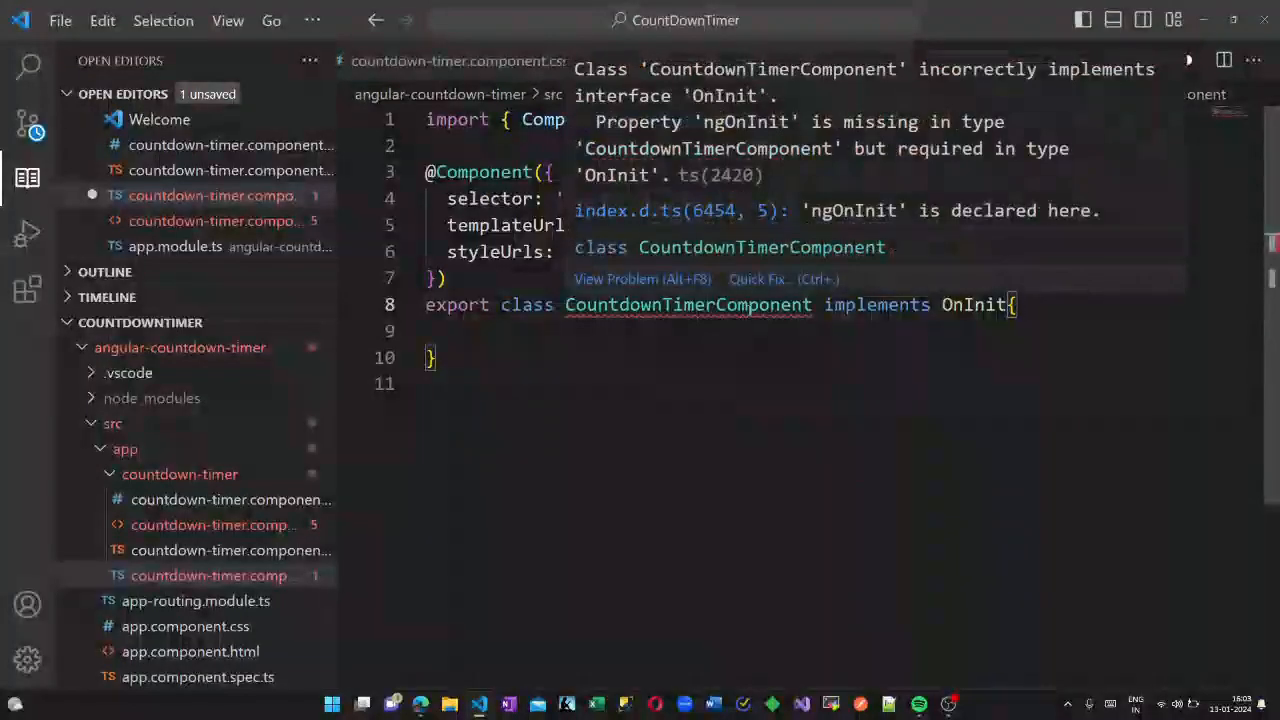
Step: Generate the ngOnInit stub with Quick Fix and start a blank line inside the class
{"action": "left_click", "coordinate": [756, 280]}
{"action": "left_click", "coordinate": [771, 332]}
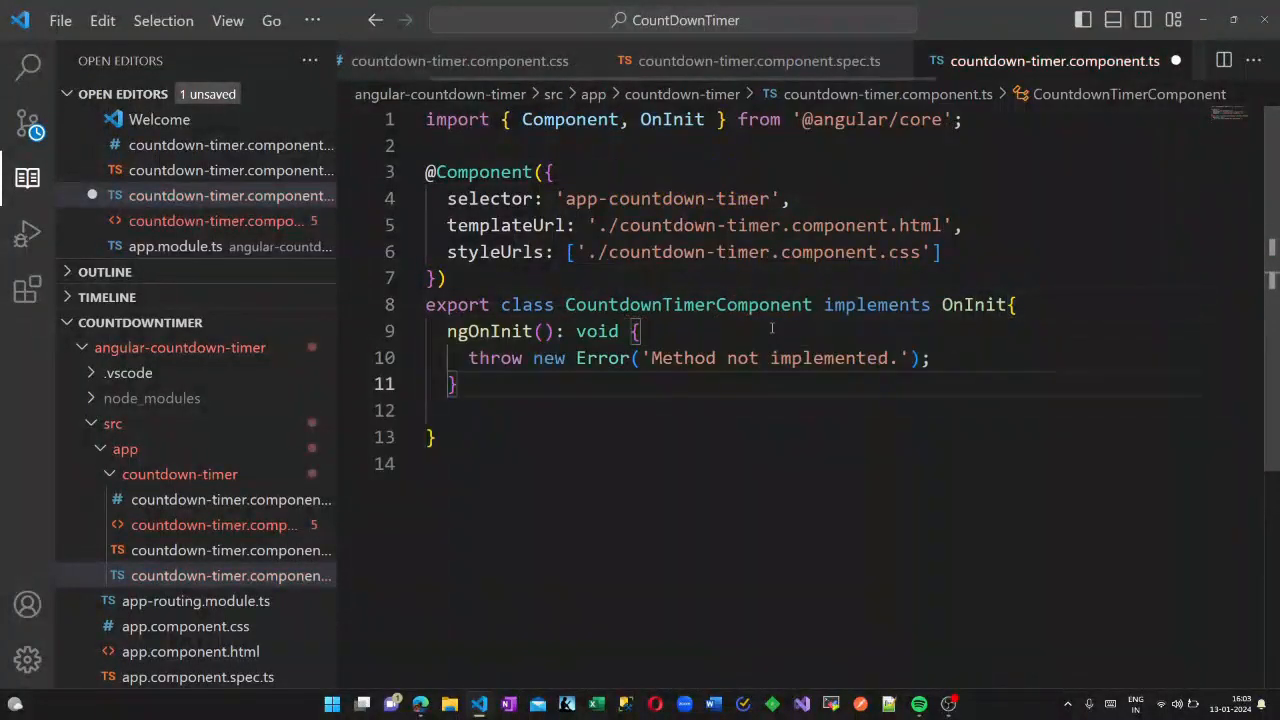
{"action": "left_click", "coordinate": [1040, 302]}
{"action": "key", "text": "Return"}
{"action": "type", "text": "@O"}
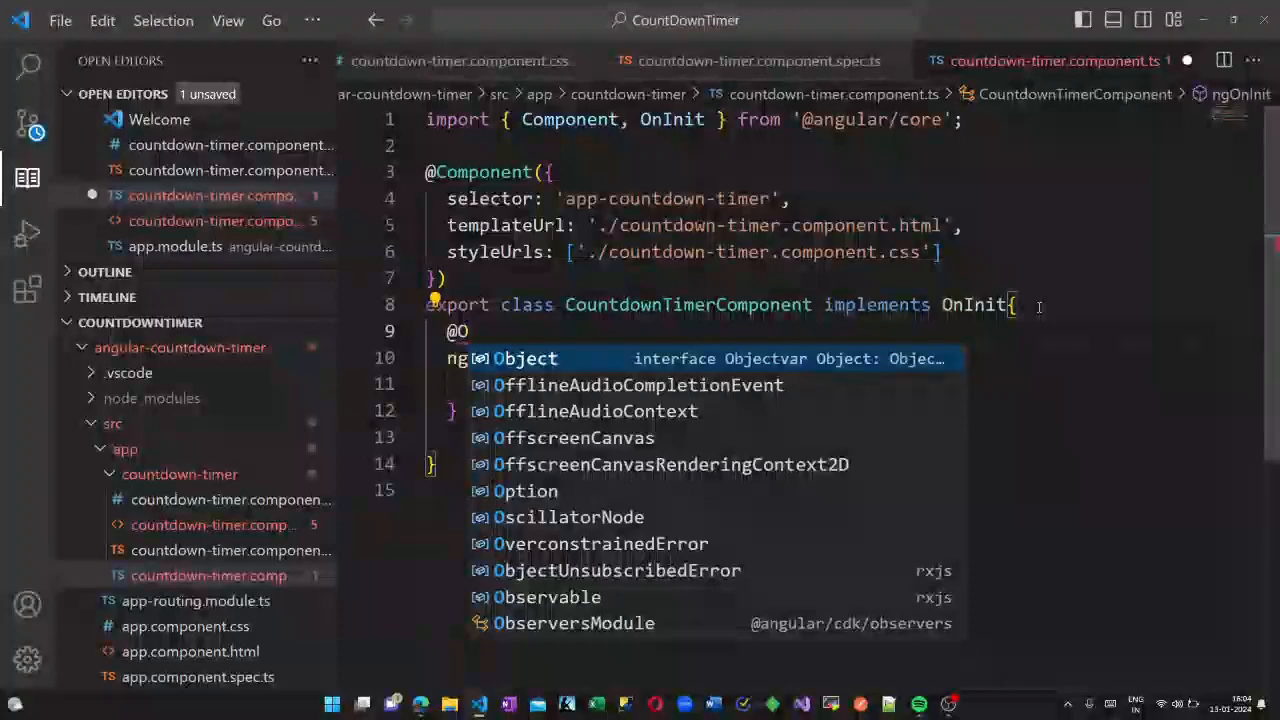
{"action": "type", "text": "utp"}
{"action": "key", "text": "Return"}
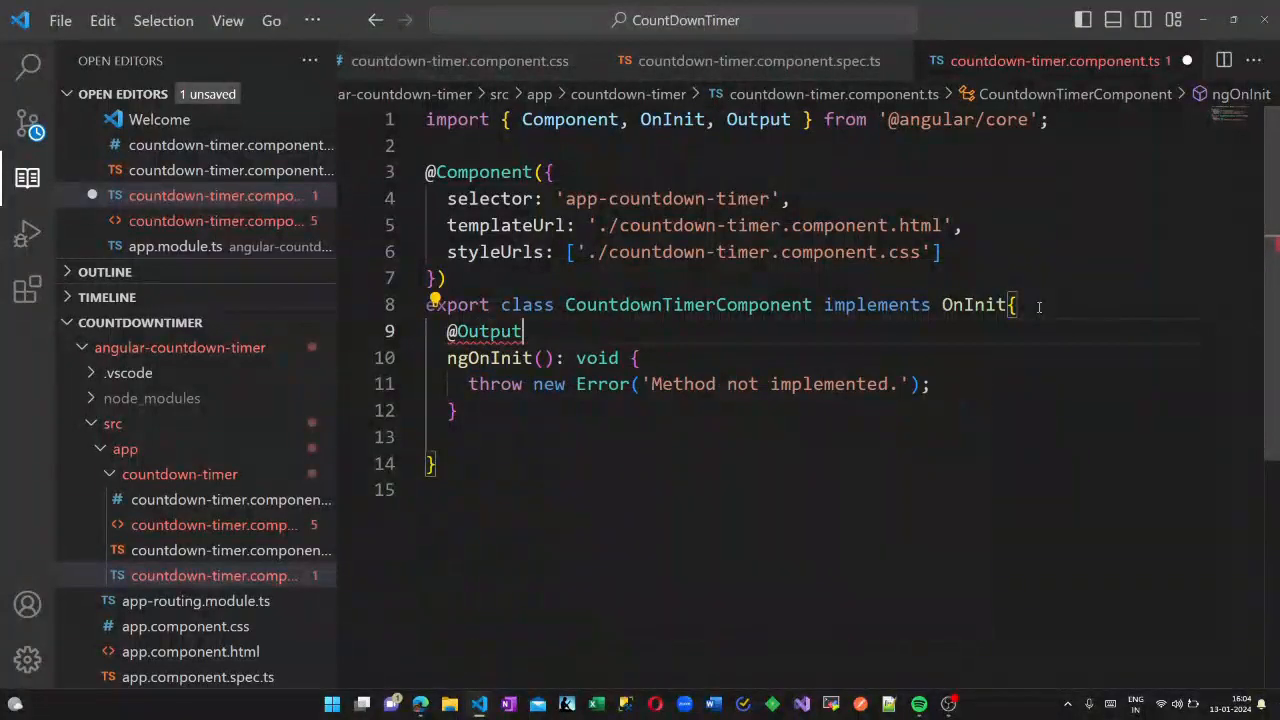
{"action": "type", "text": "() co"}
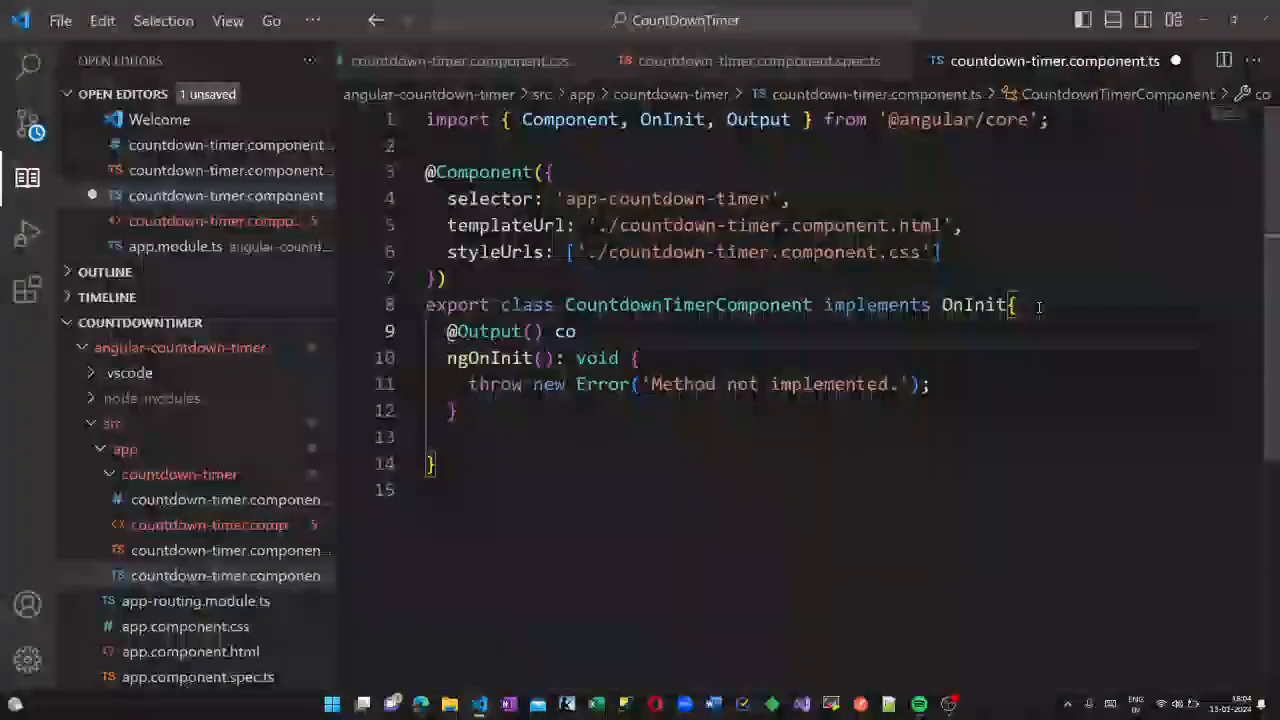
{"action": "type", "text": "untD"}
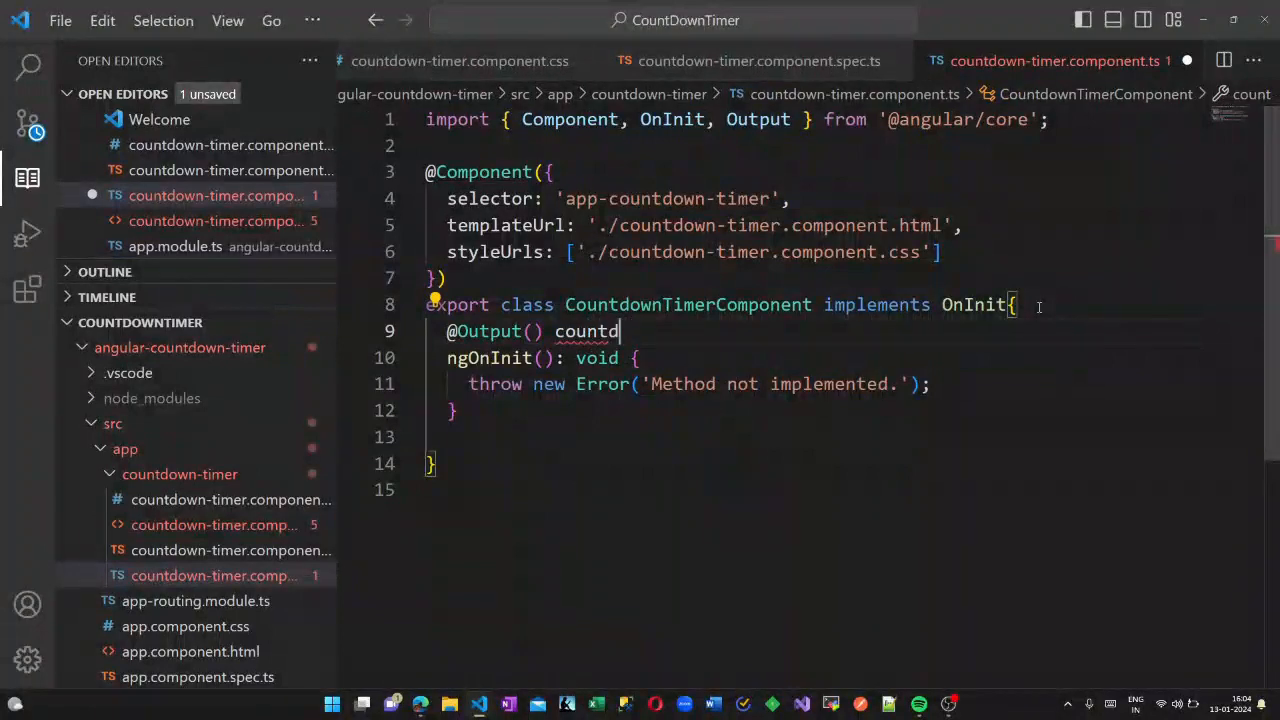
{"action": "type", "text": "ownF"}
{"action": "type", "text": "inishe"}
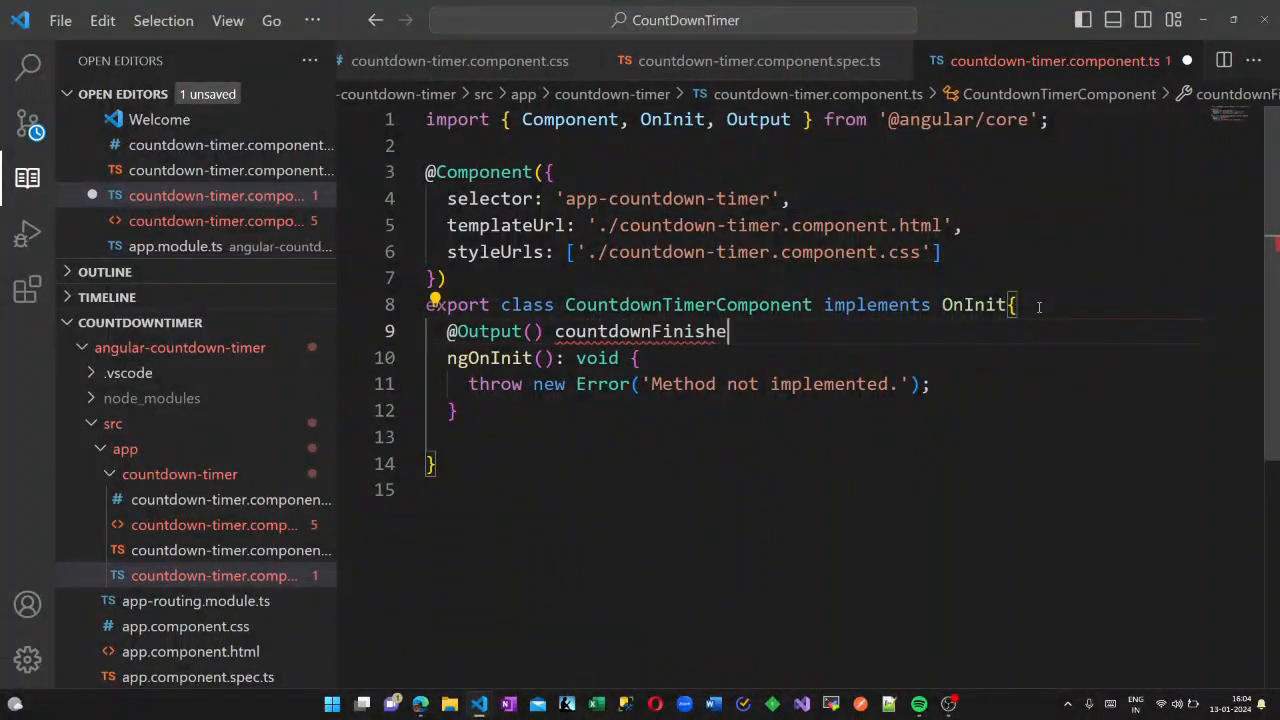
{"action": "type", "text": "d"}
{"action": "type", "text": " =new E"}
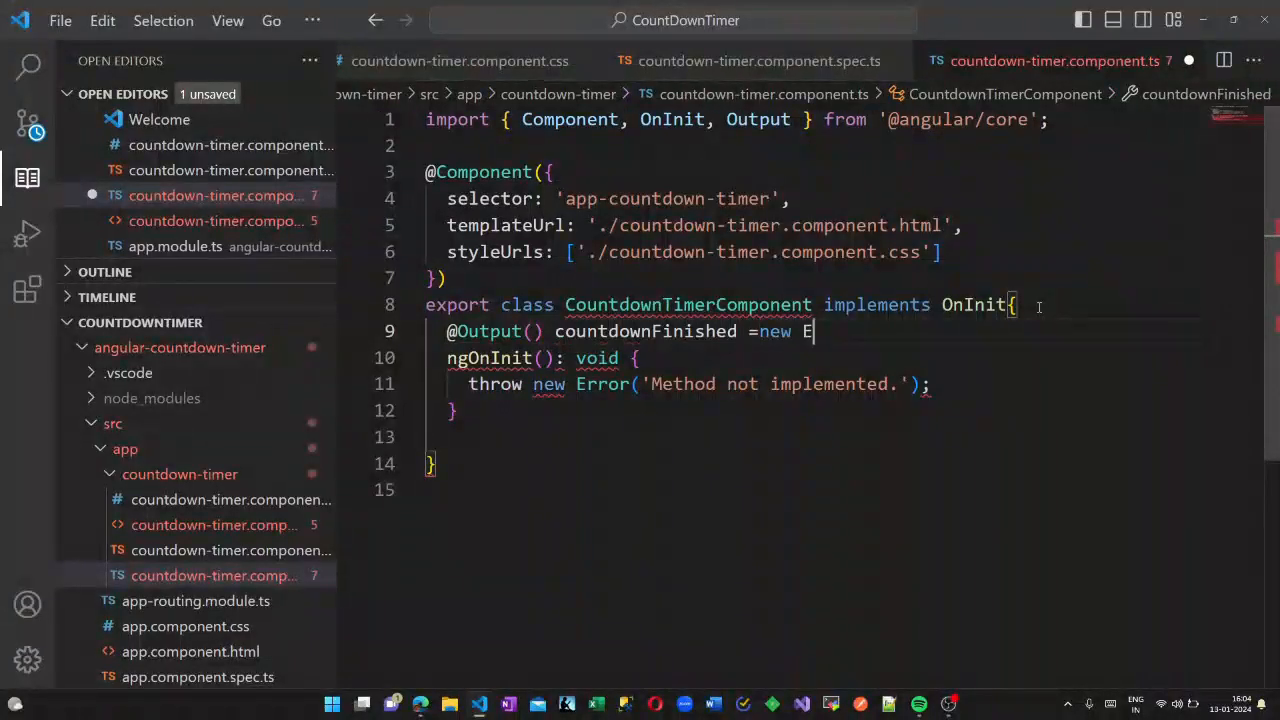
{"action": "type", "text": "ve"}
{"action": "key", "text": "Down"}
{"action": "key", "text": "Down"}
{"action": "key", "text": "Down"}
{"action": "key", "text": "Down"}
{"action": "key", "text": "Return"}
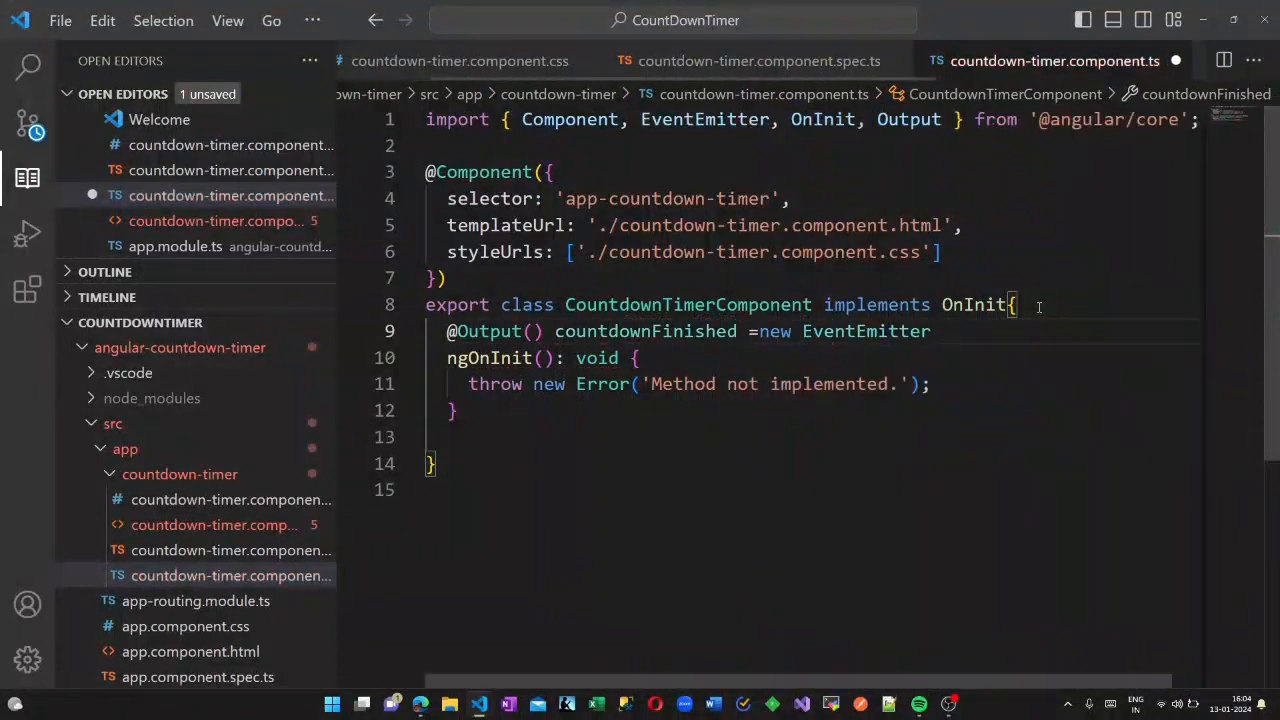
{"action": "type", "text": "<void"}
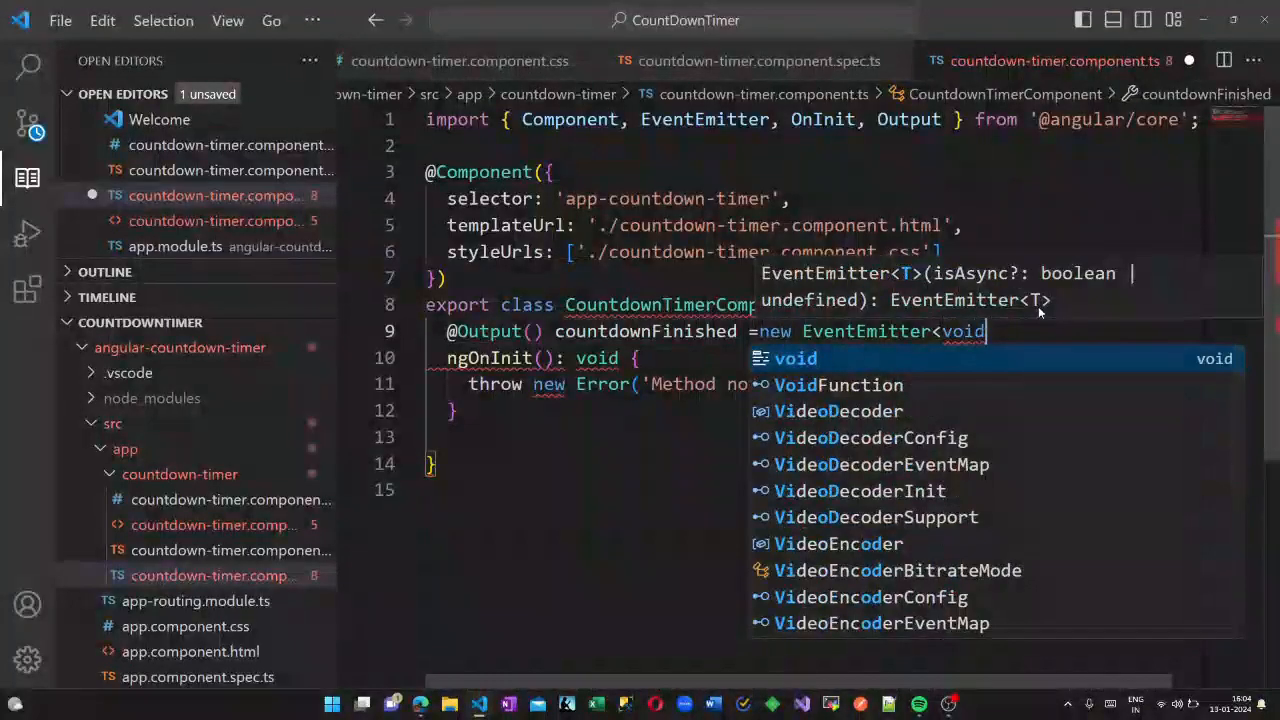
{"action": "type", "text": ">();"}
{"action": "key", "text": "Return"}
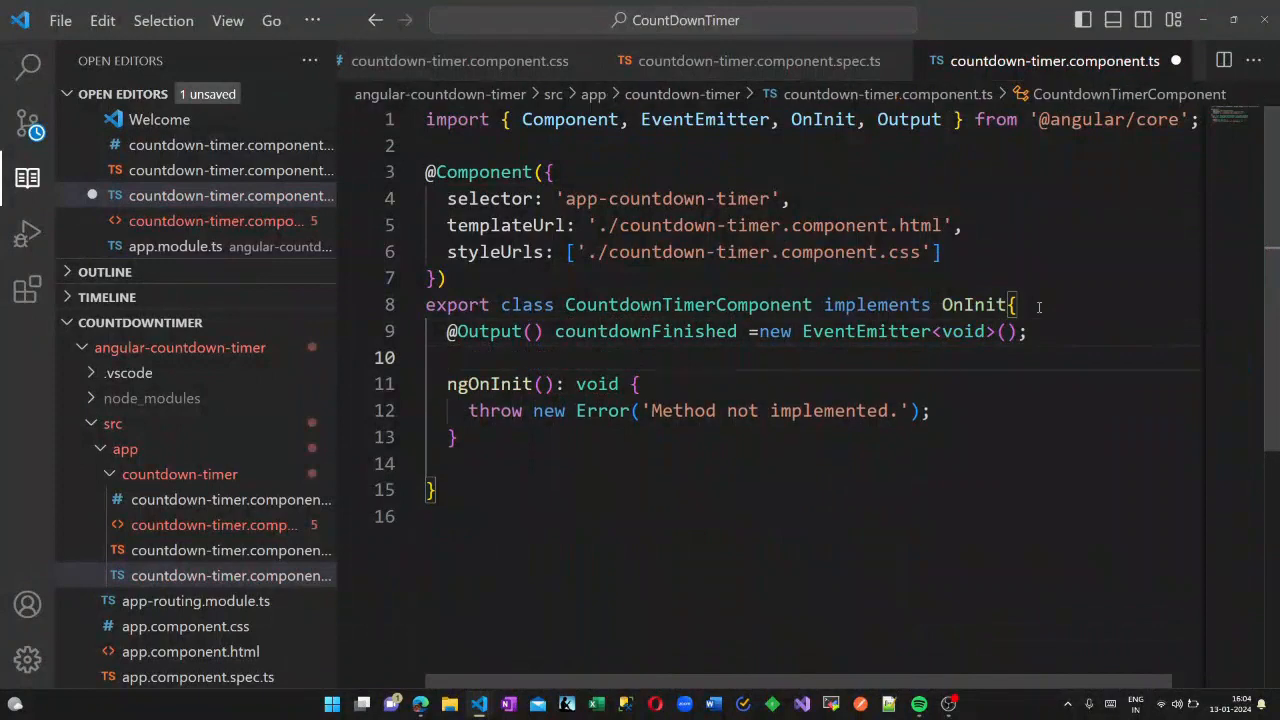
{"action": "key", "text": "Return"}
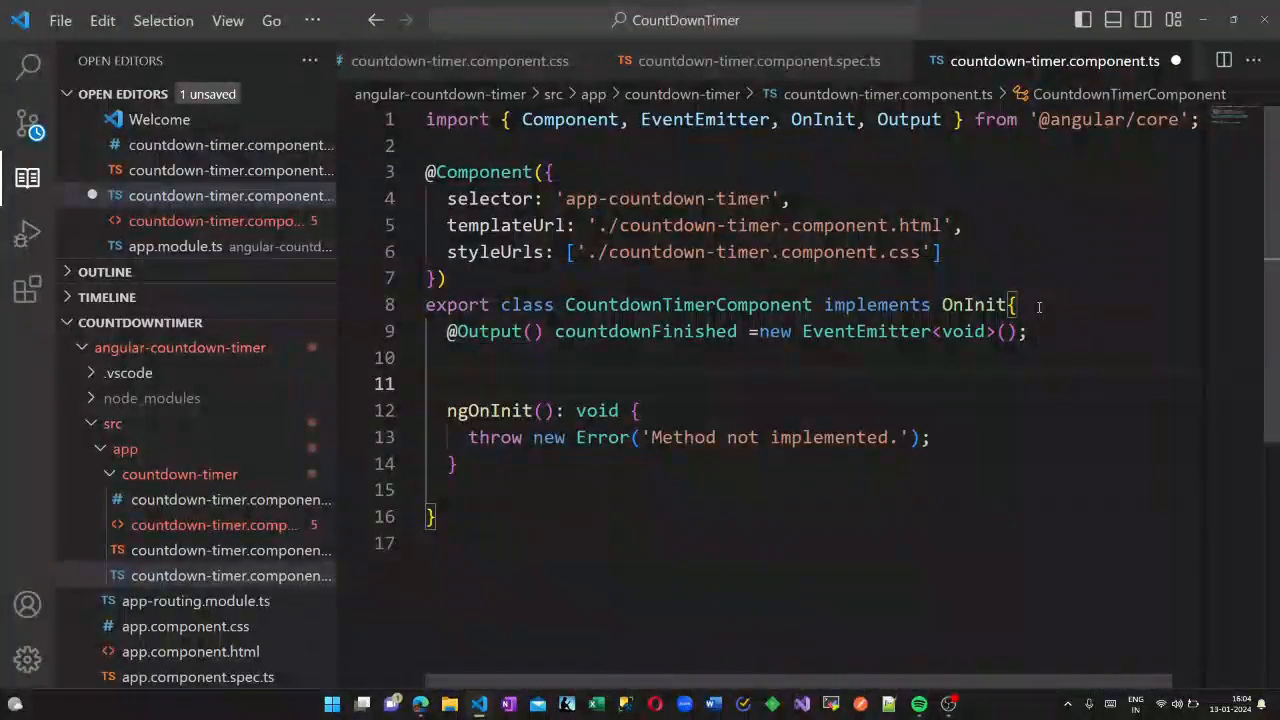
{"action": "type", "text": "seconds"}
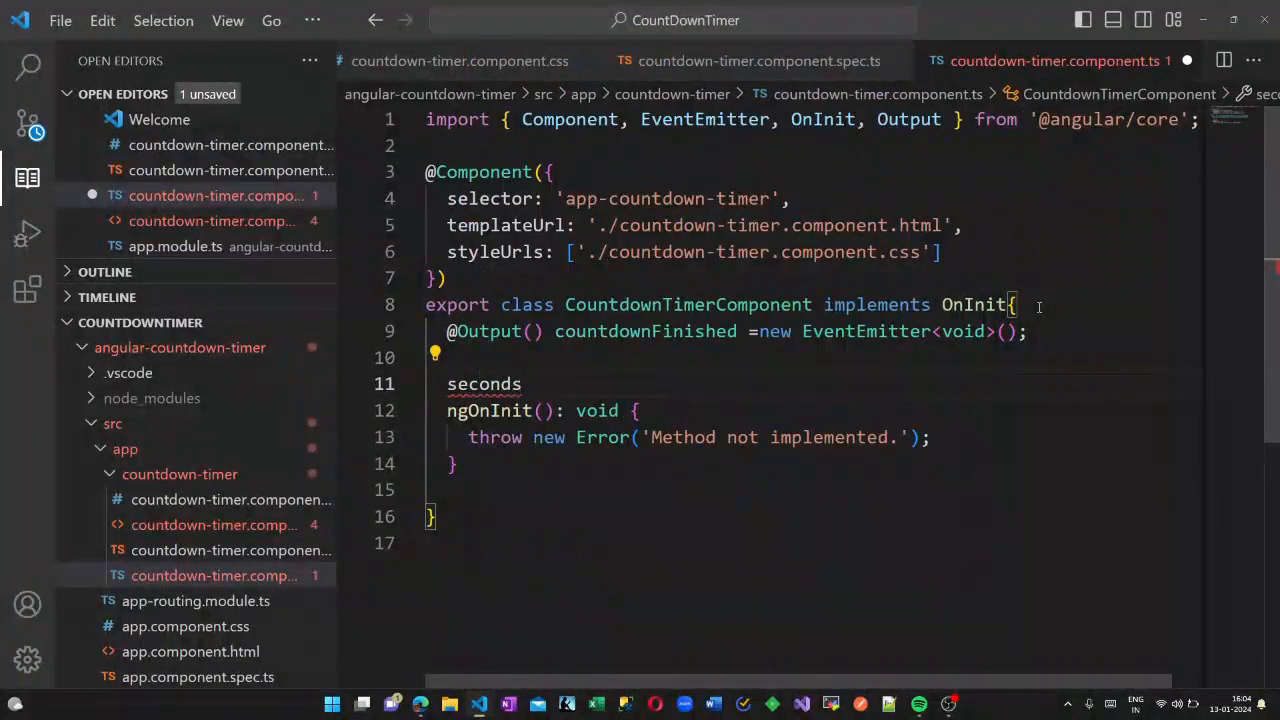
{"action": "type", "text": ":number=60"}
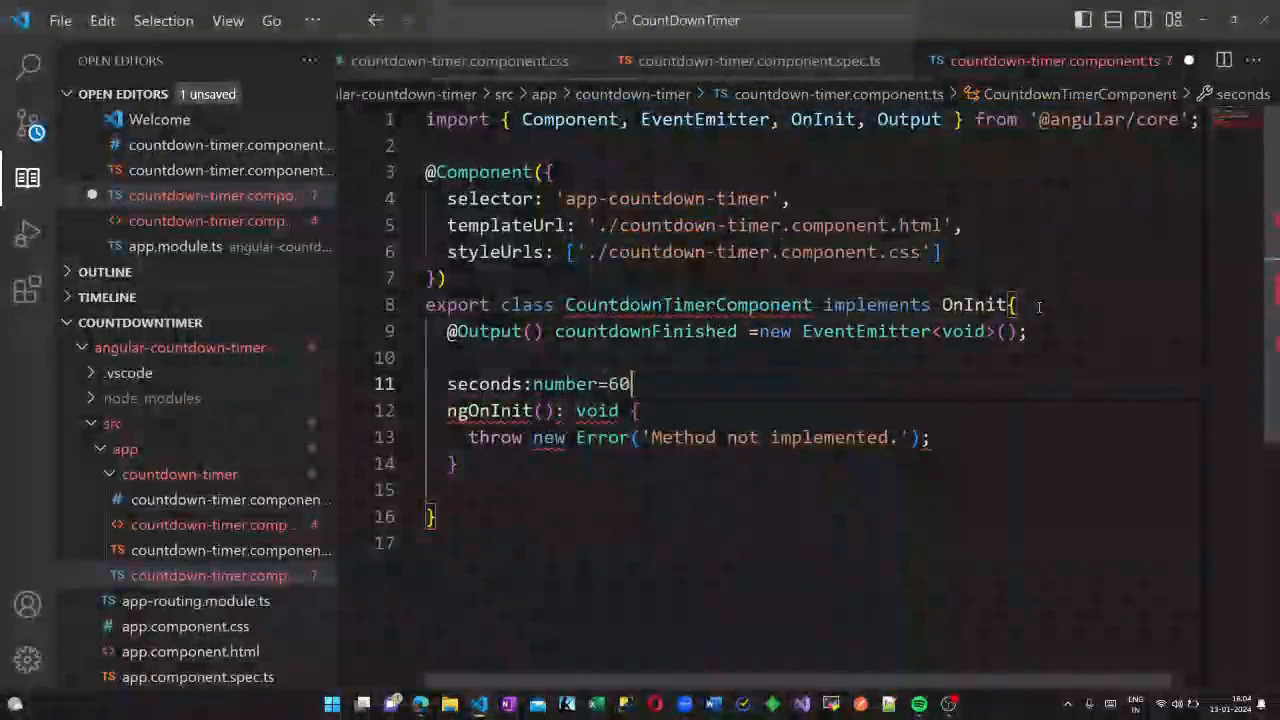
{"action": "type", "text": ";"}
Step: Add fields seconds = 60, timer: any and timeRunning: boolean = true
{"action": "key", "text": "Return"}
{"action": "type", "text": "imer"}
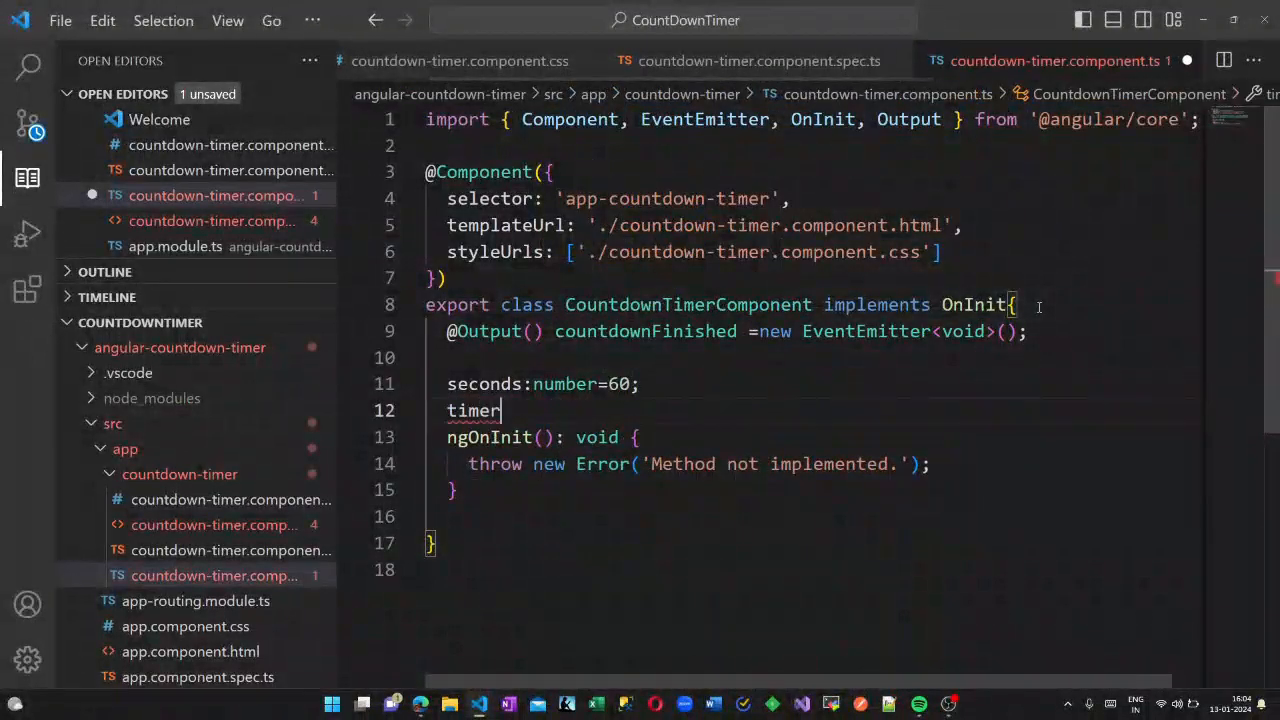
{"action": "type", "text": ":any"}
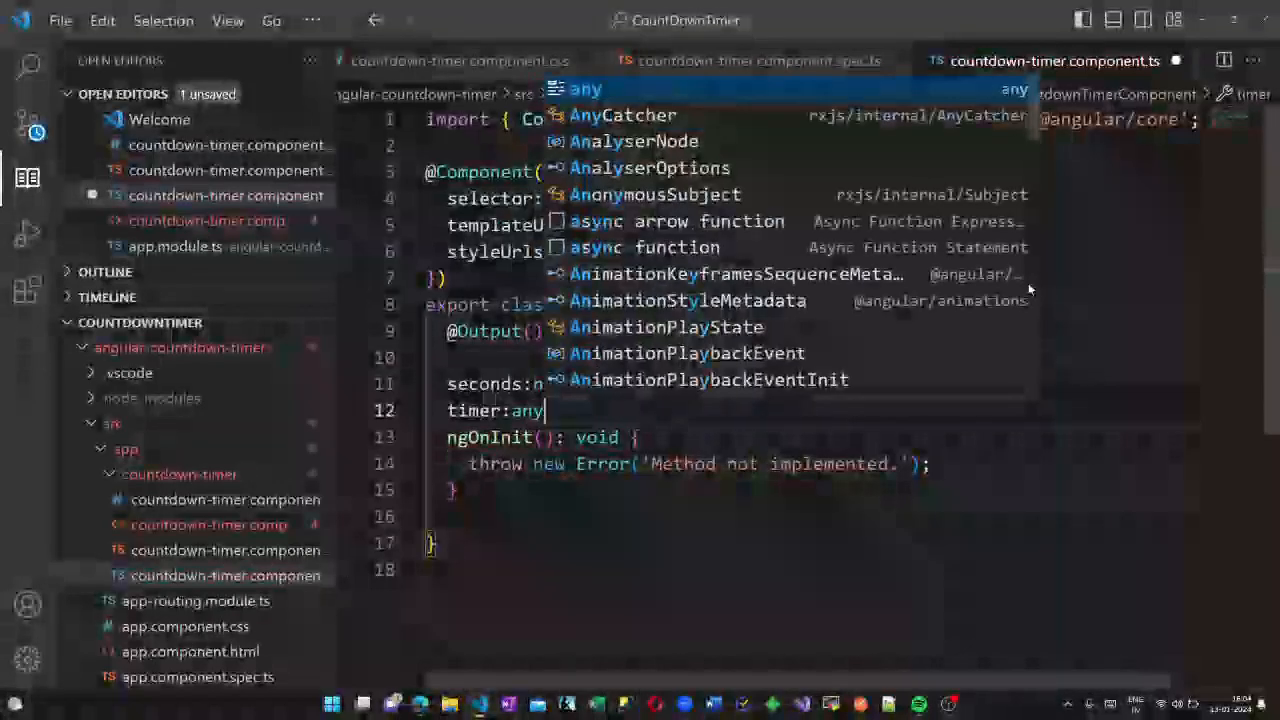
{"action": "type", "text": ";"}
{"action": "key", "text": "Return"}
{"action": "type", "text": "R"}
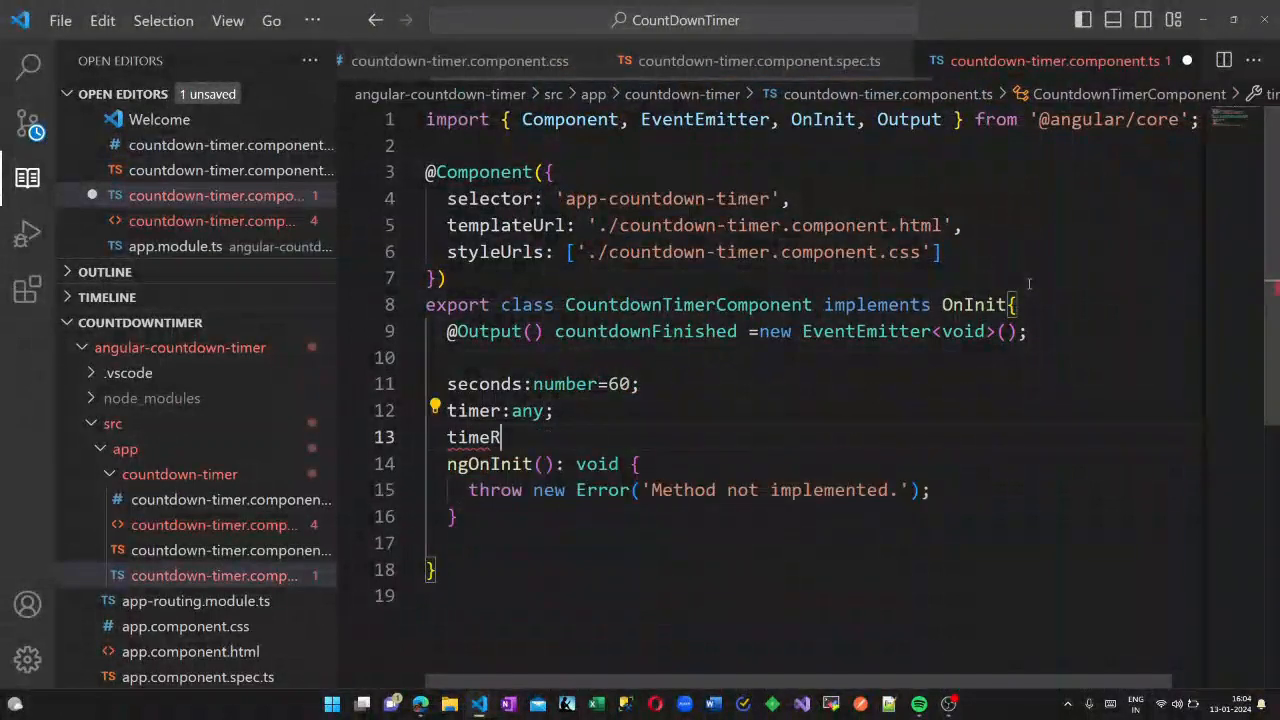
{"action": "type", "text": "unning: b"}
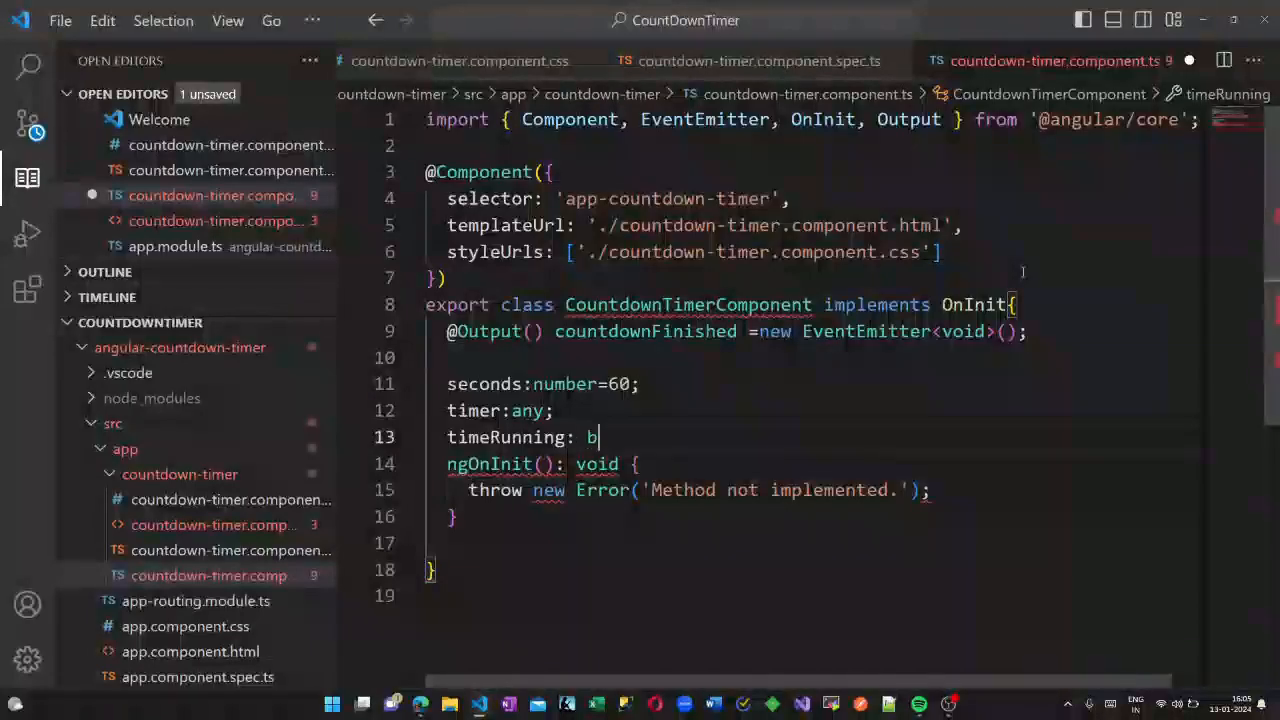
{"action": "type", "text": "ooe"}
{"action": "key", "text": "BackSpace"}
{"action": "key", "text": "Return"}
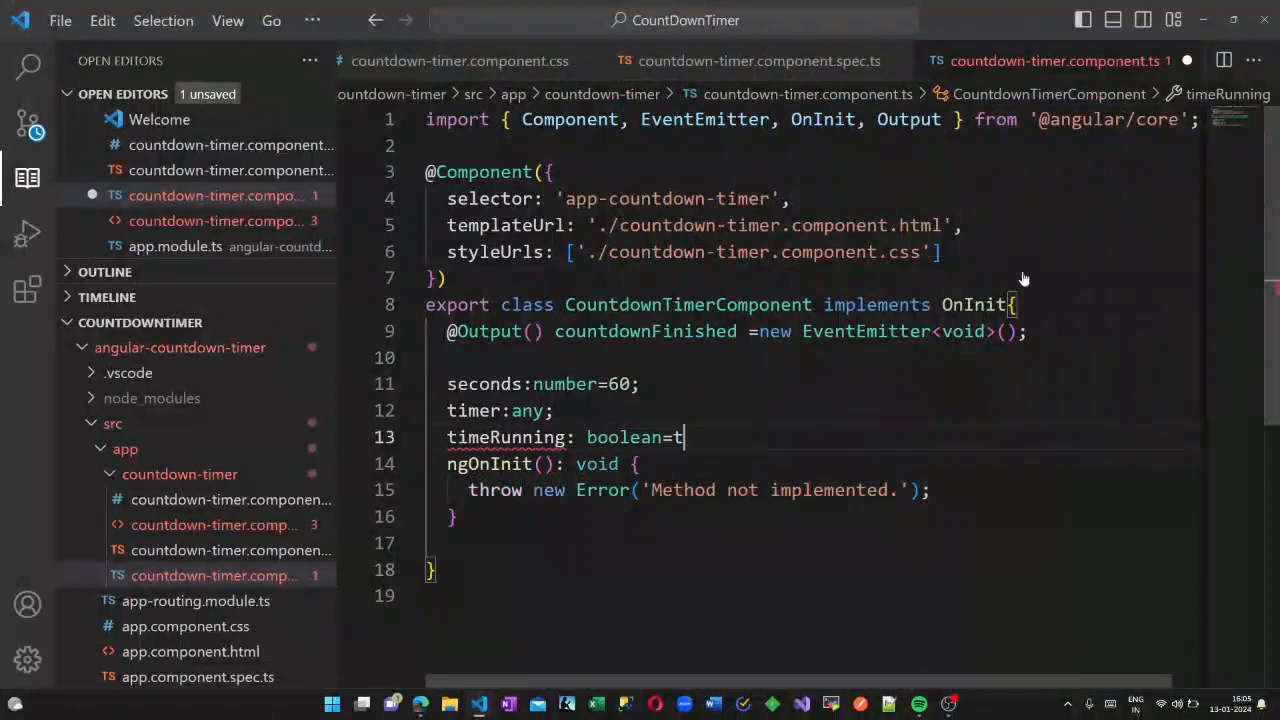
{"action": "type", "text": "rue;"}
{"action": "key", "text": "Return"}
{"action": "key", "text": "Return"}
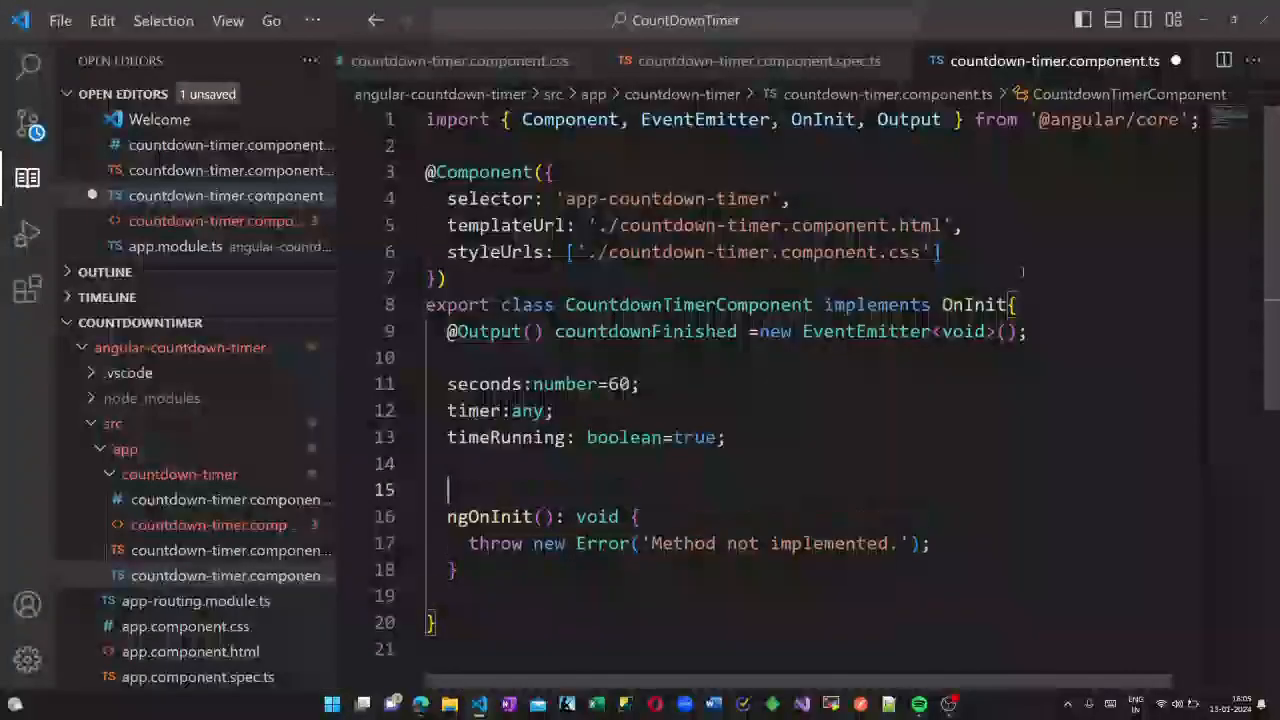
{"action": "type", "text": "co"}
{"action": "key", "text": "Return"}
{"action": "type", "text": ") {"}
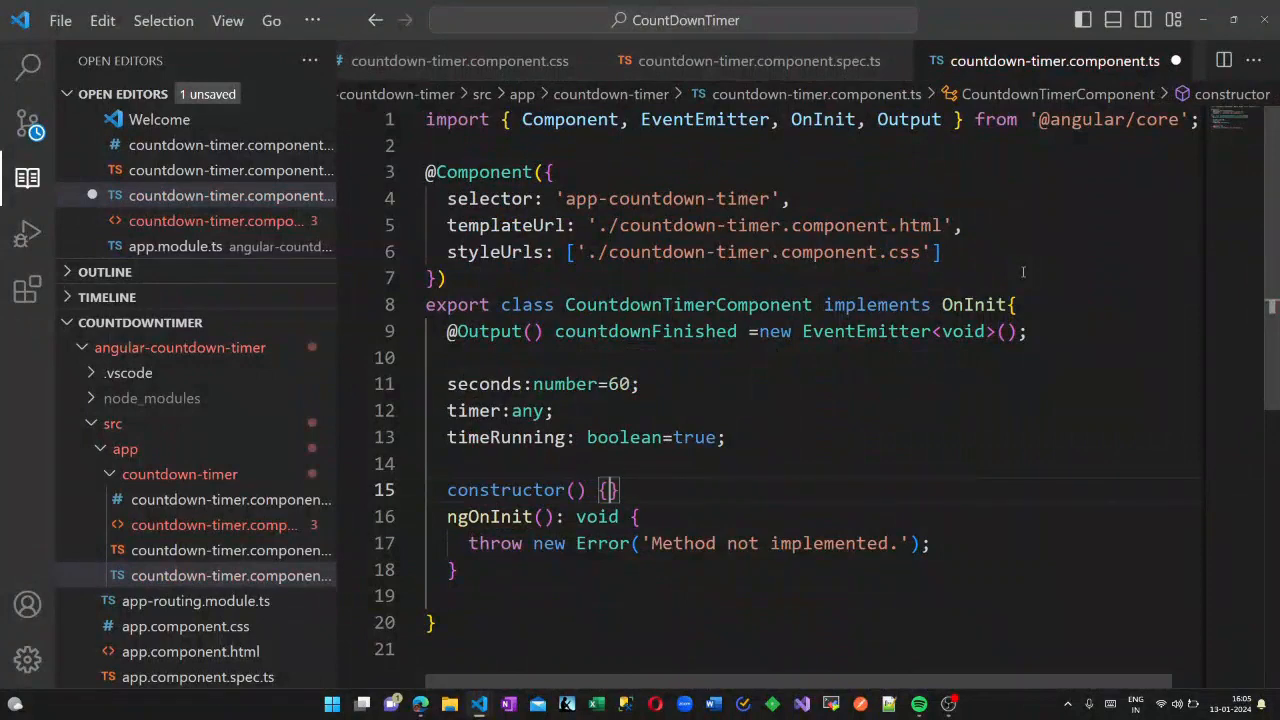
{"action": "type", "text": "}"}
Step: Add an empty constructor and open a new line after ngOnInit for the startTimer method
{"action": "key", "text": "Return"}
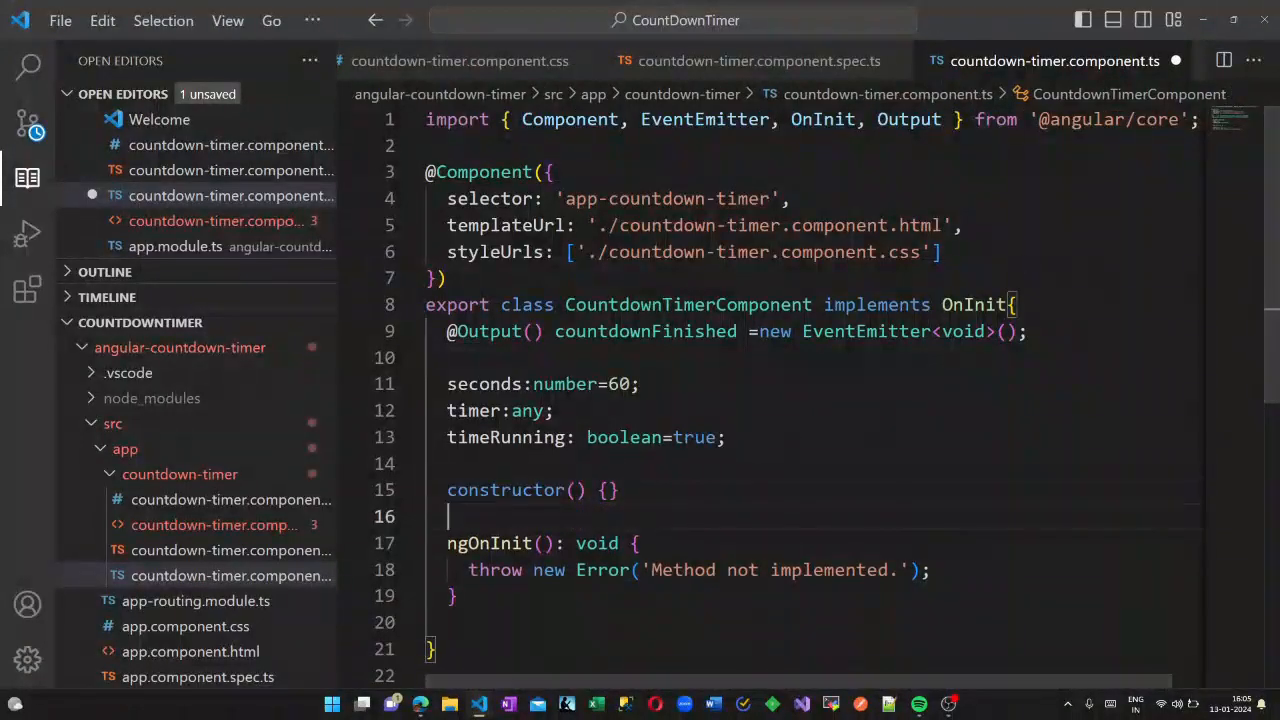
{"action": "left_click_drag", "start_coordinate": [468, 570], "coordinate": [960, 573]}
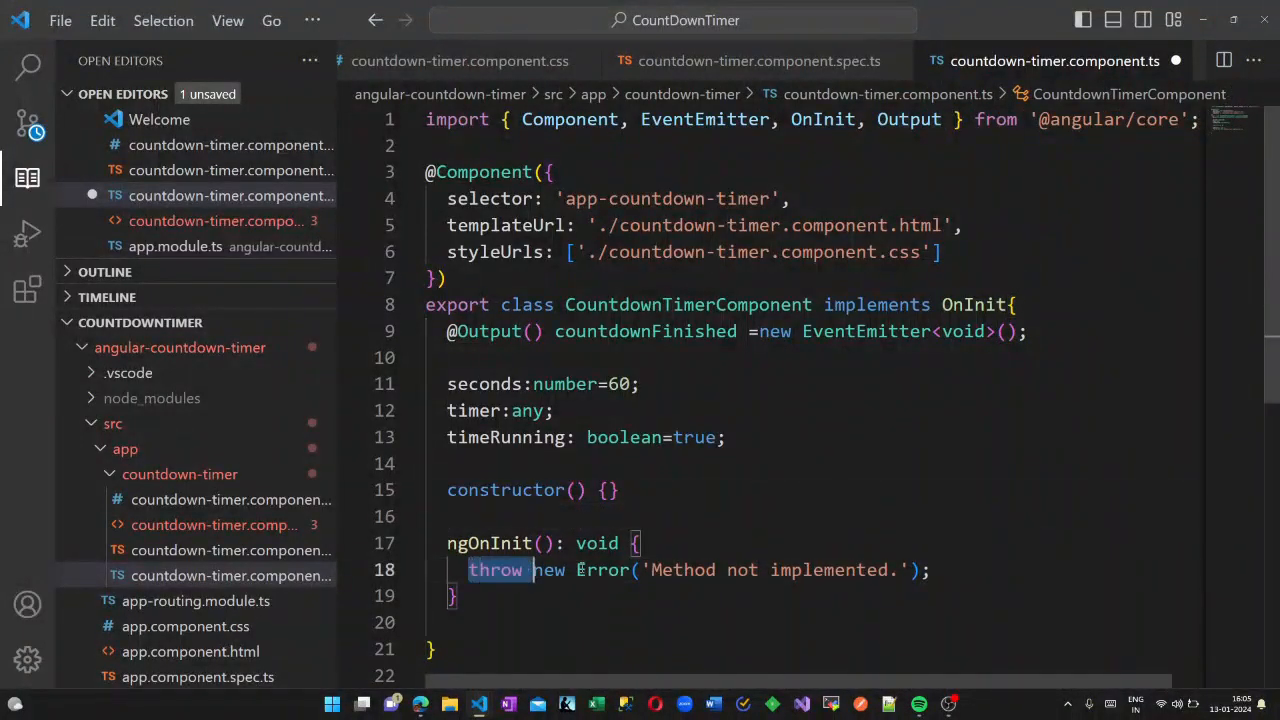
{"action": "left_click", "coordinate": [519, 607]}
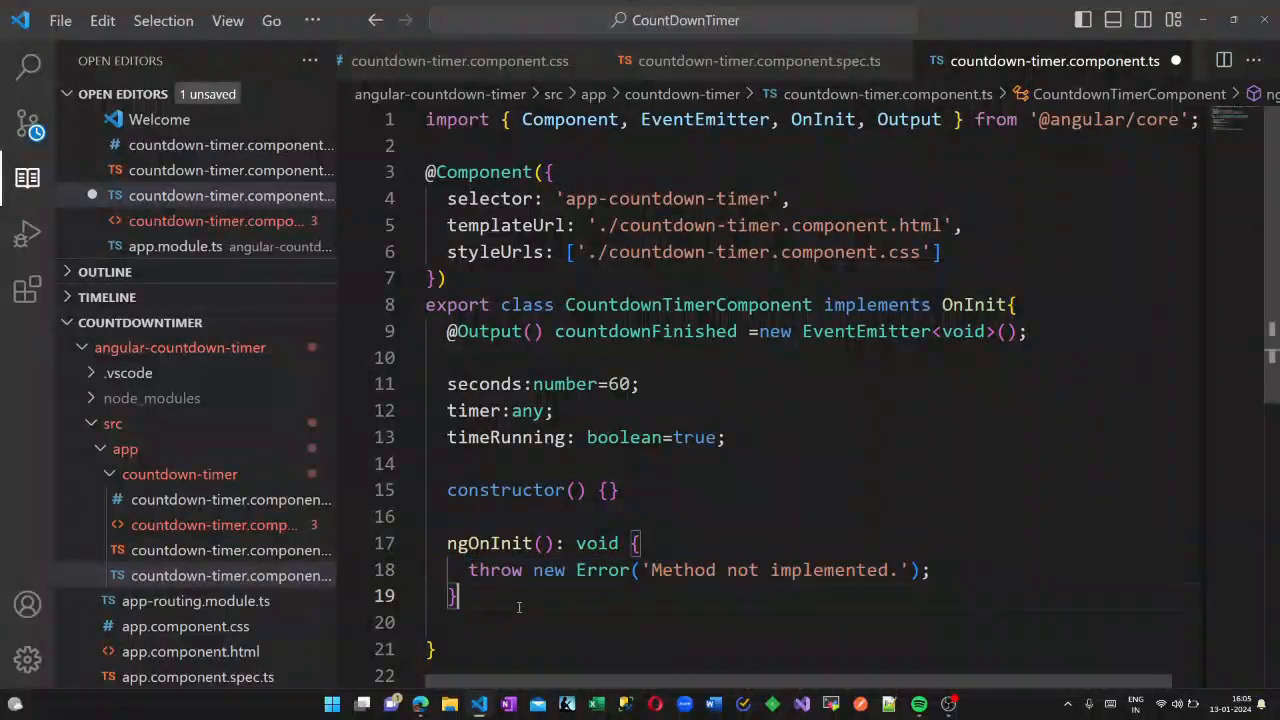
{"action": "key", "text": "Return"}
{"action": "key", "text": "Return"}
{"action": "type", "text": "star"}
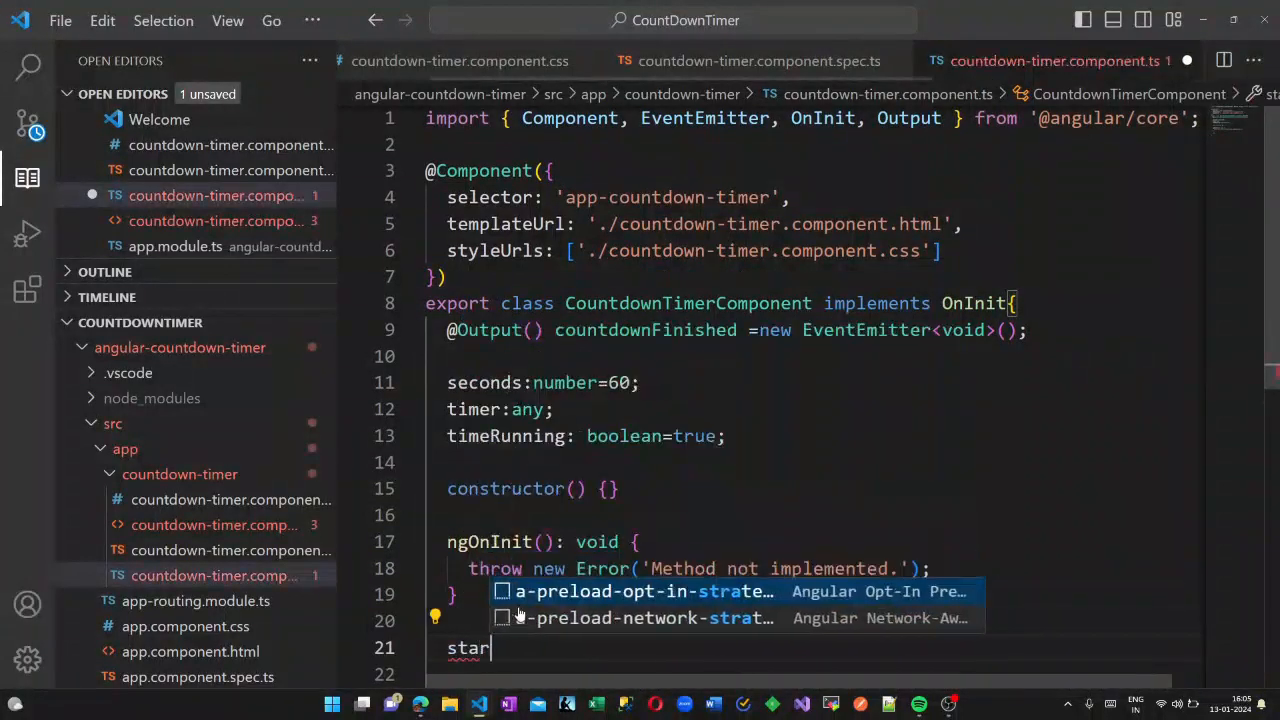
{"action": "type", "text": "tTimer"}
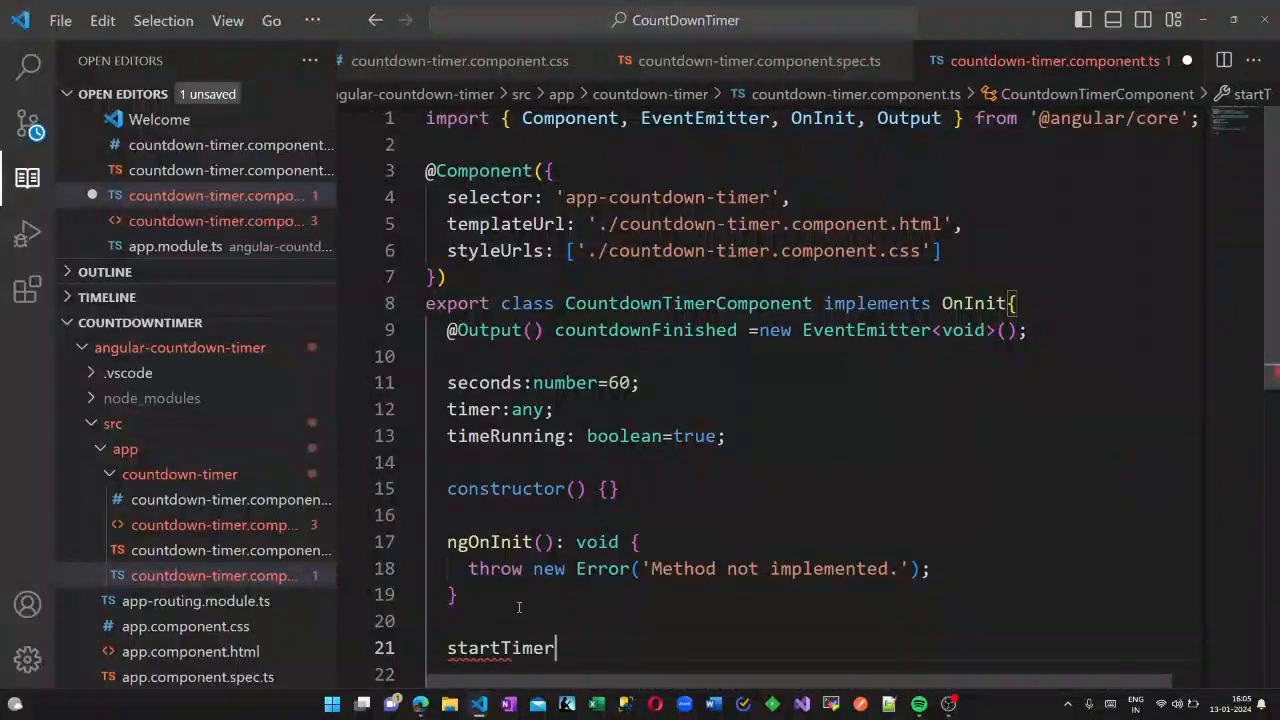
{"action": "type", "text": "(){"}
Step: Write startTimer() assigning this.timer = setInterval with a callback that decrements seconds and checks for zero
{"action": "key", "text": "Return"}
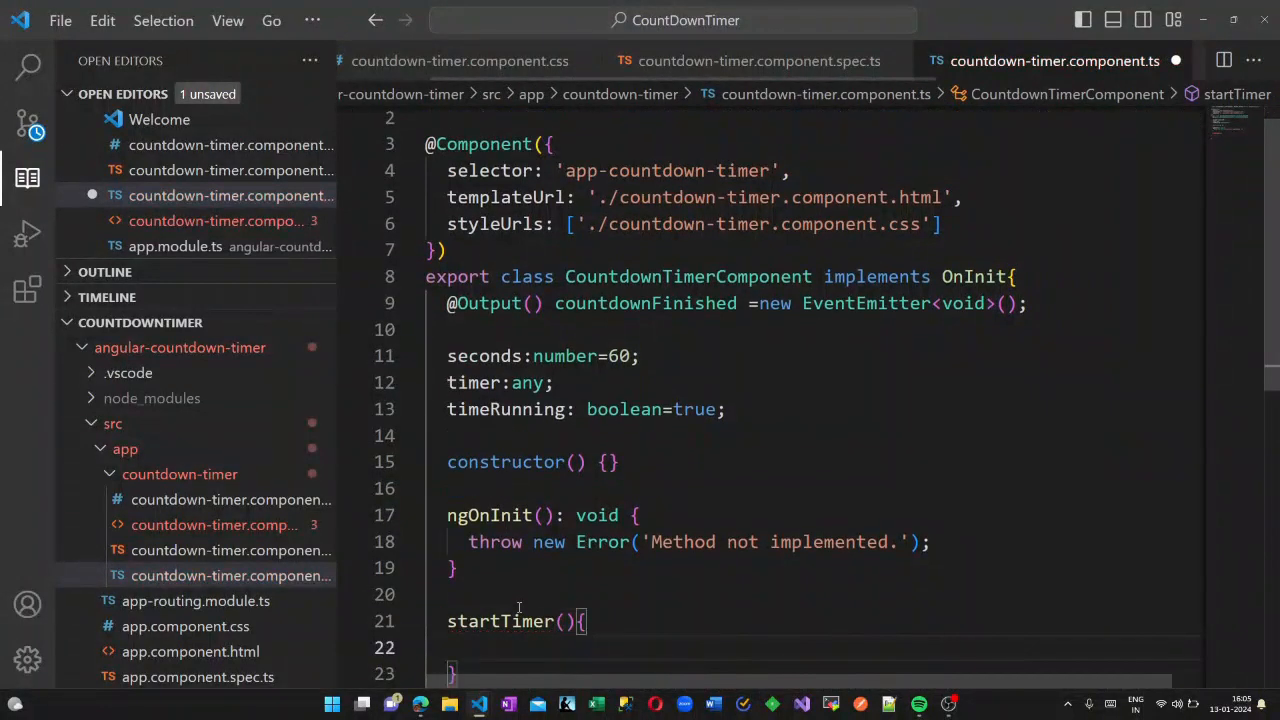
{"action": "type", "text": "this."}
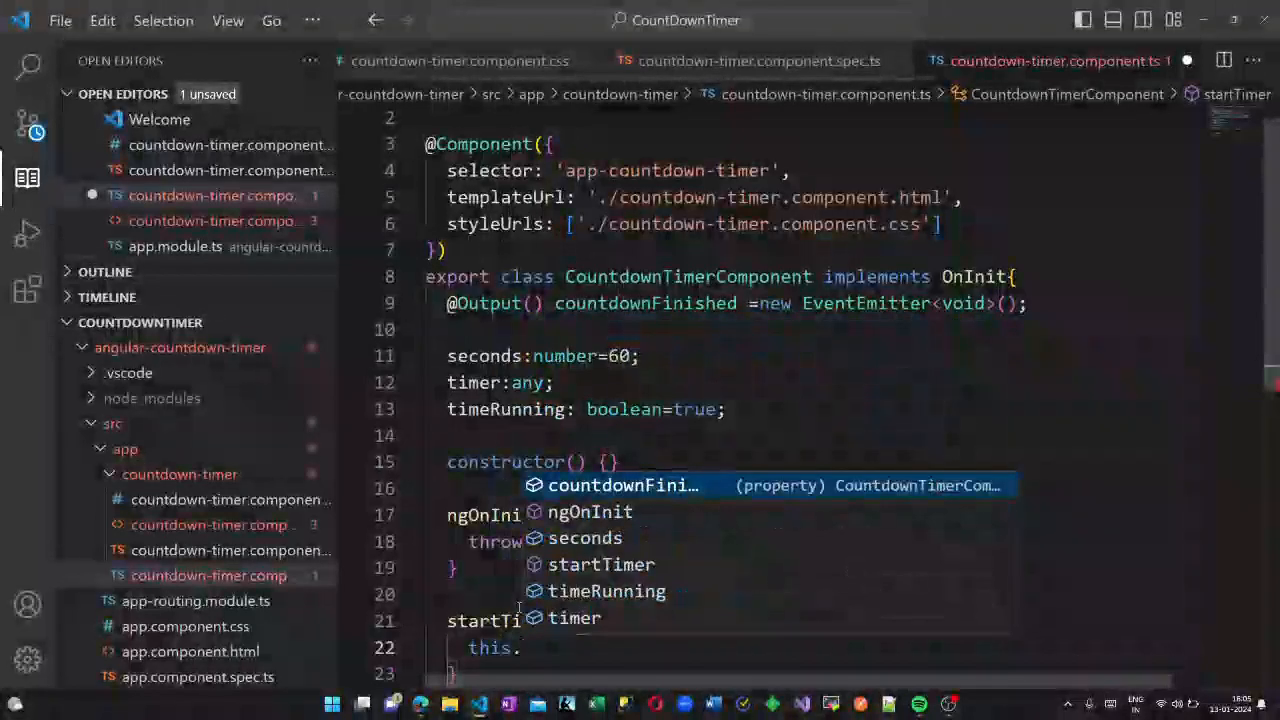
{"action": "type", "text": "timer=se"}
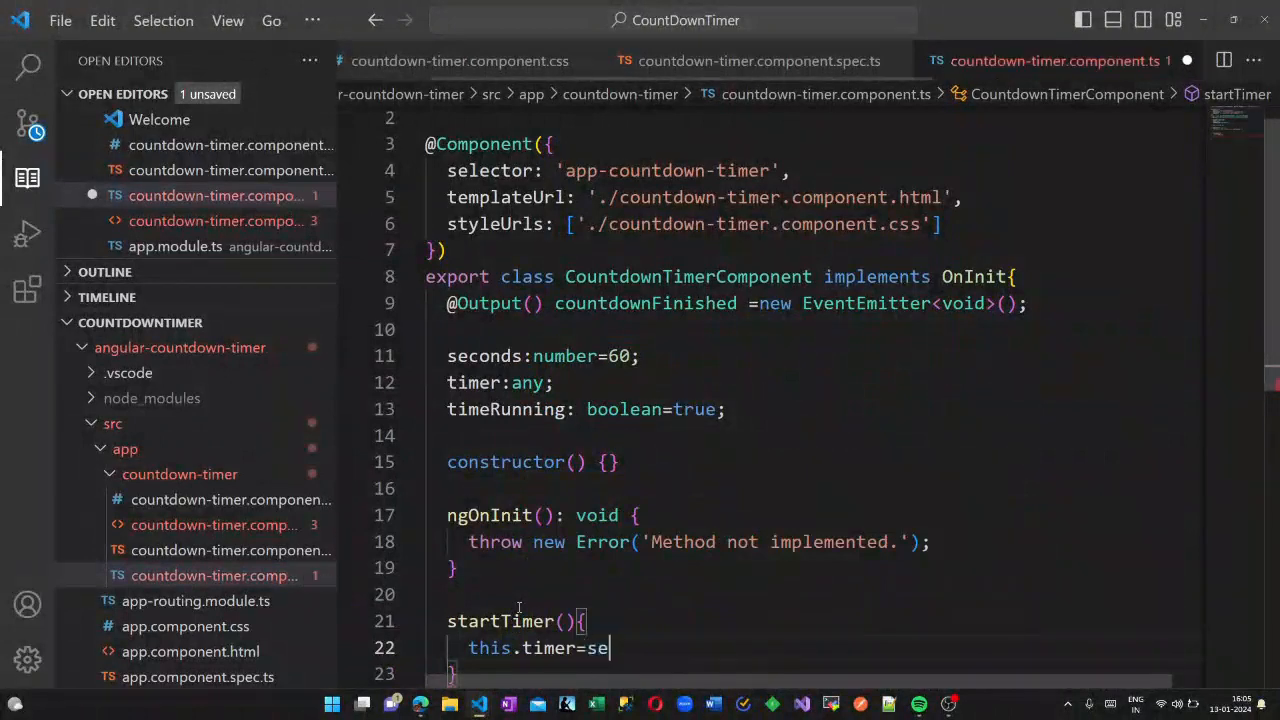
{"action": "type", "text": "t"}
{"action": "key", "text": "Down"}
{"action": "key", "text": "Down"}
{"action": "key", "text": "Return"}
{"action": "type", "text": "(()"}
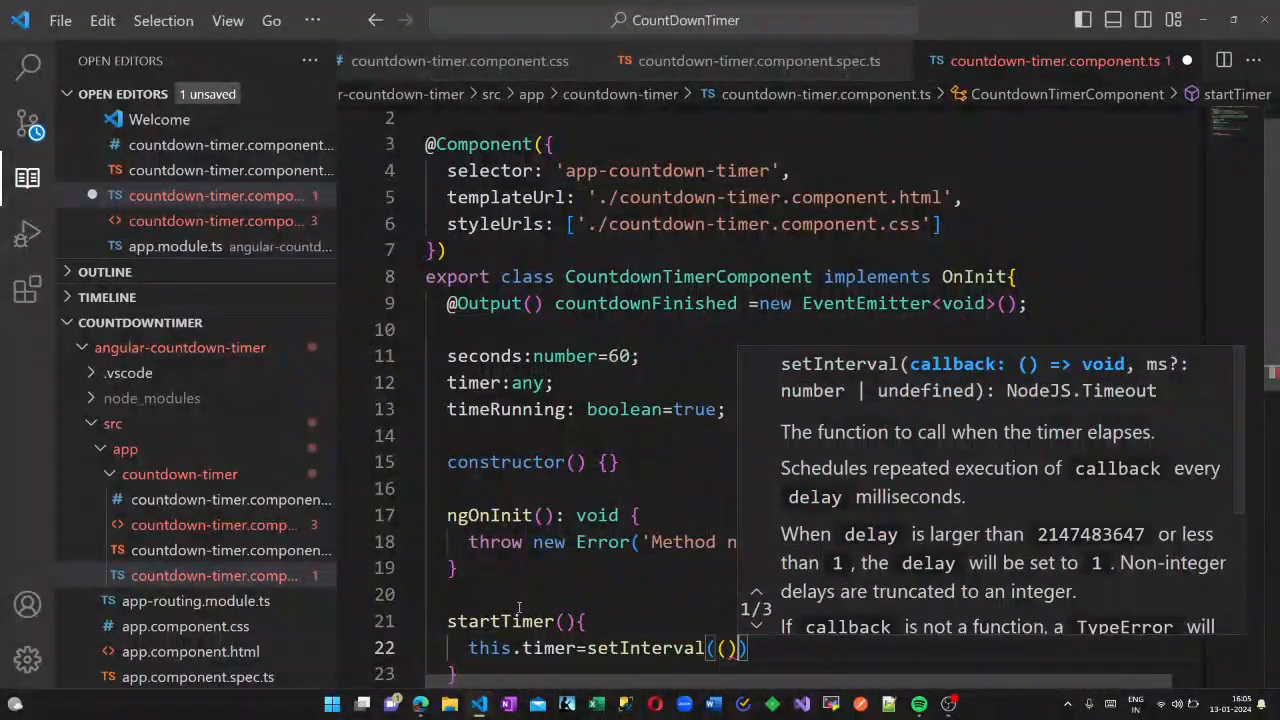
{"action": "type", "text": "=>{"}
{"action": "key", "text": "Return"}
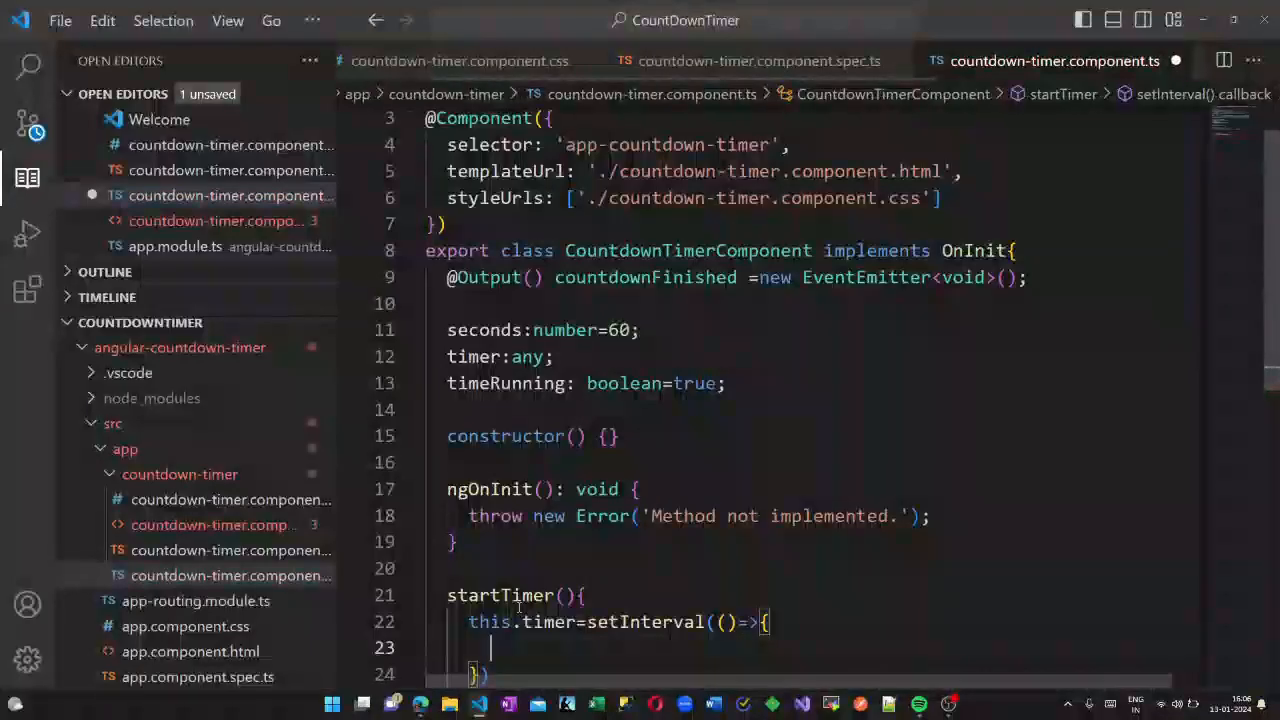
{"action": "type", "text": "this."}
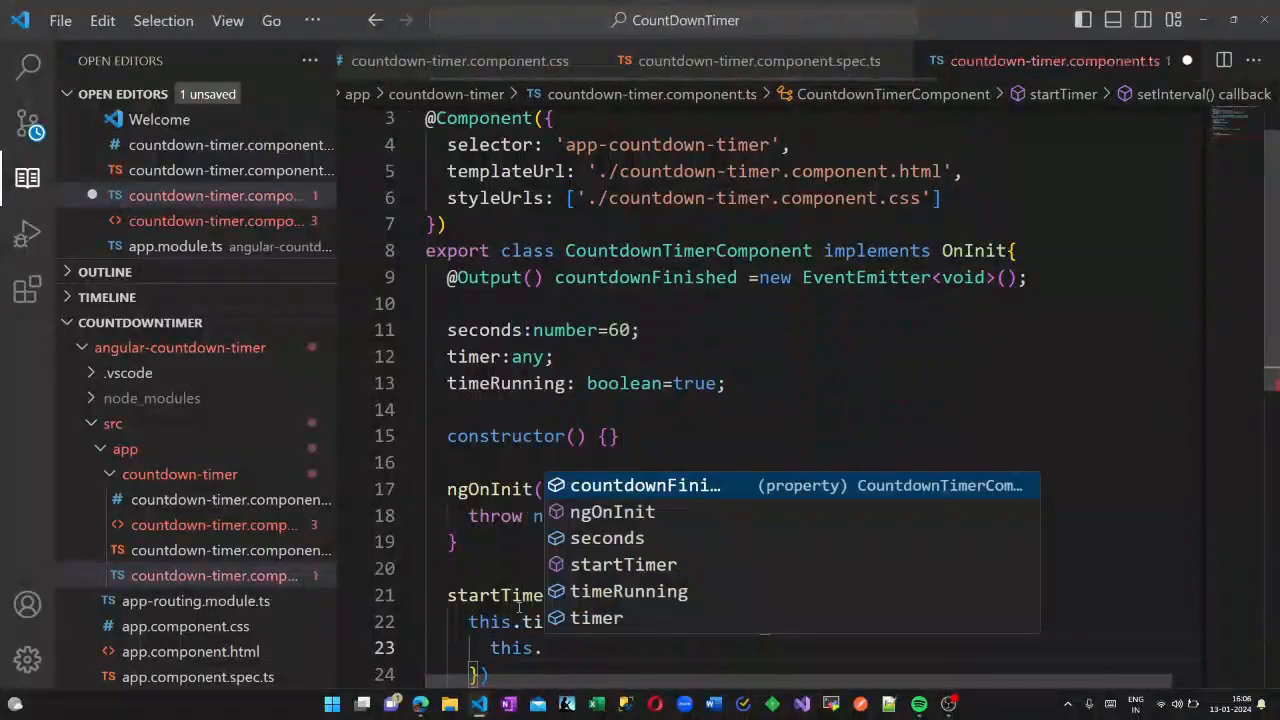
{"action": "type", "text": "seconds--;"}
{"action": "key", "text": "Return"}
{"action": "key", "text": "Return"}
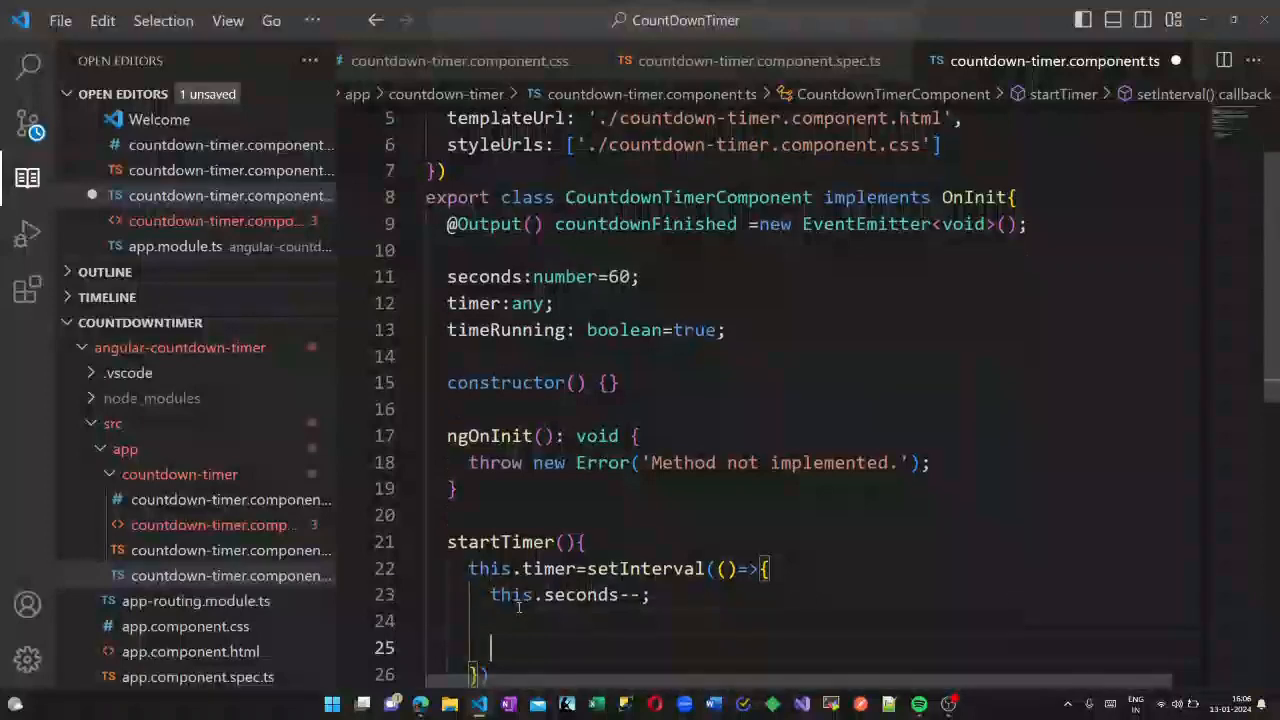
{"action": "type", "text": "if(this."}
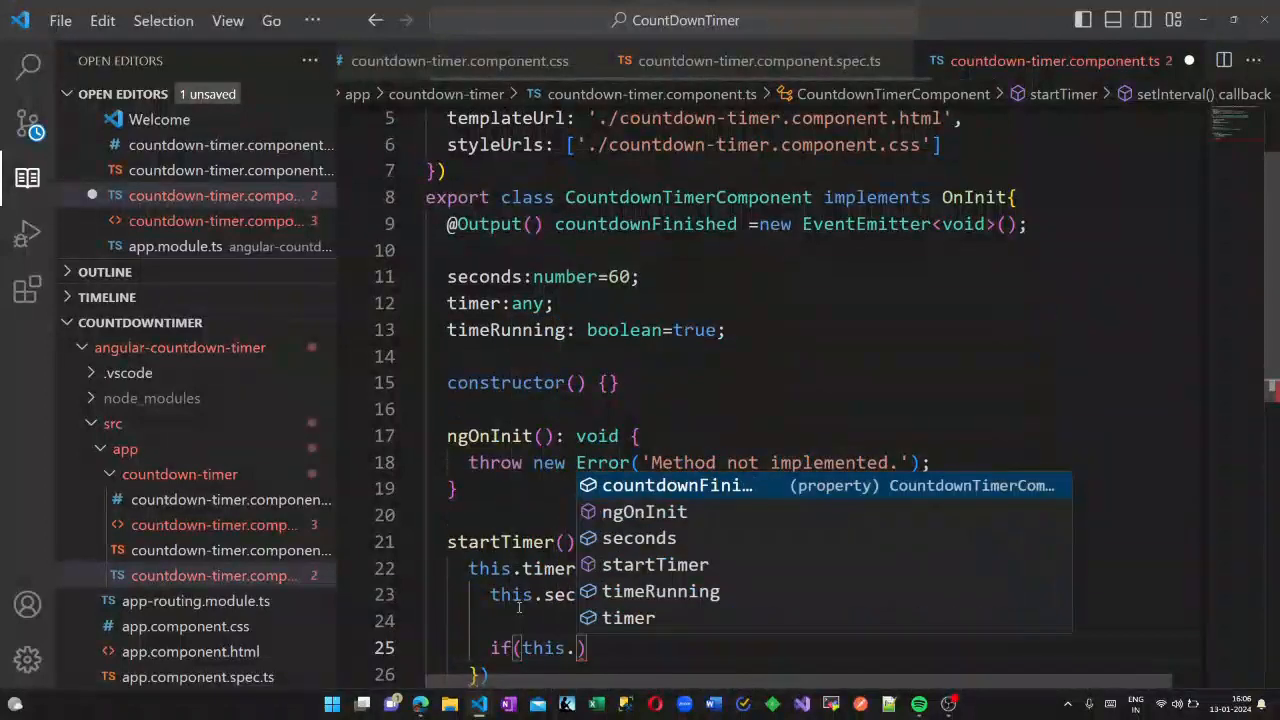
{"action": "type", "text": "s"}
{"action": "key", "text": "Tab"}
{"action": "type", "text": "=="}
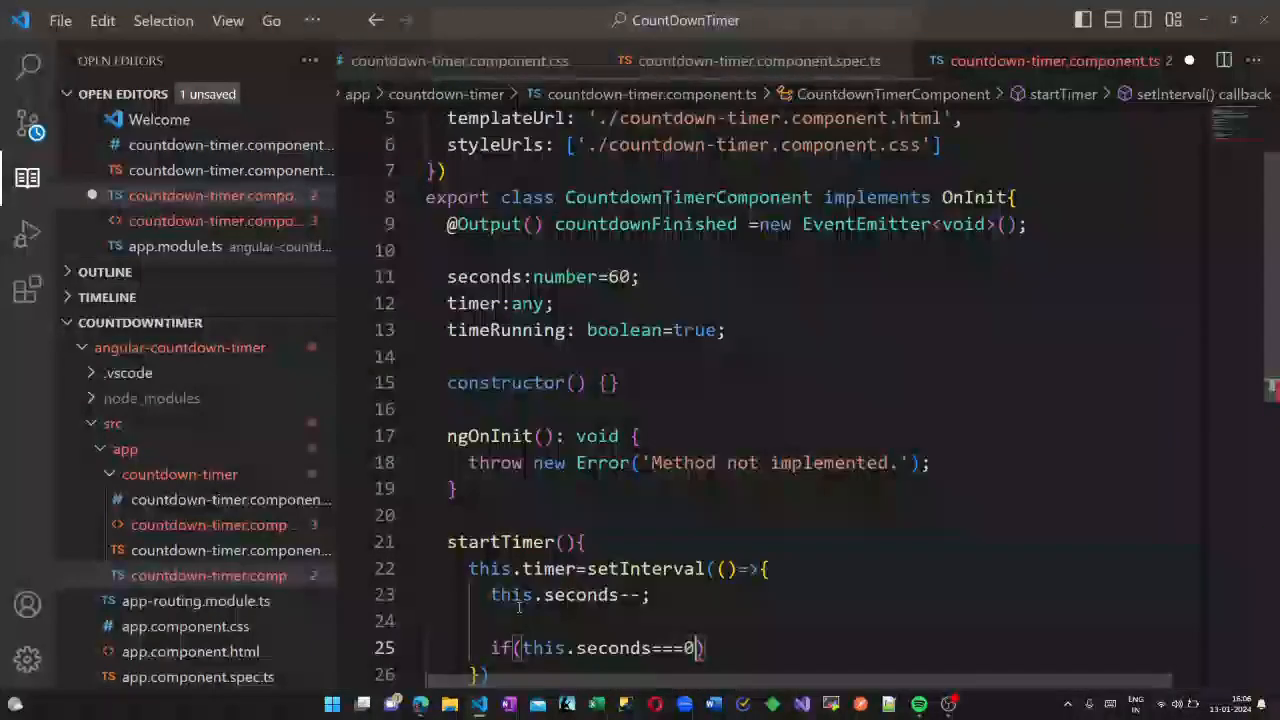
{"action": "type", "text": "0){"}
{"action": "key", "text": "Return"}
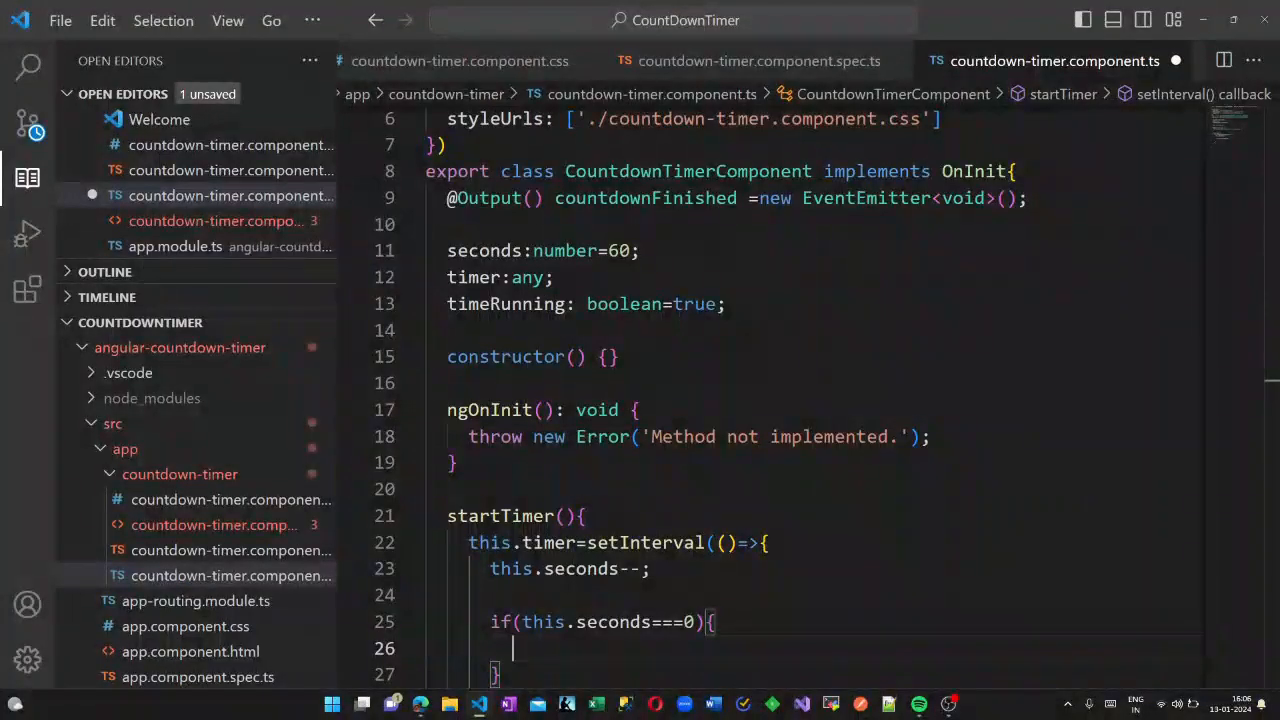
{"action": "type", "text": "cl"}
Step: At zero call clearInterval(this.timer) and this.countdownFinished.emit()
{"action": "key", "text": "Down"}
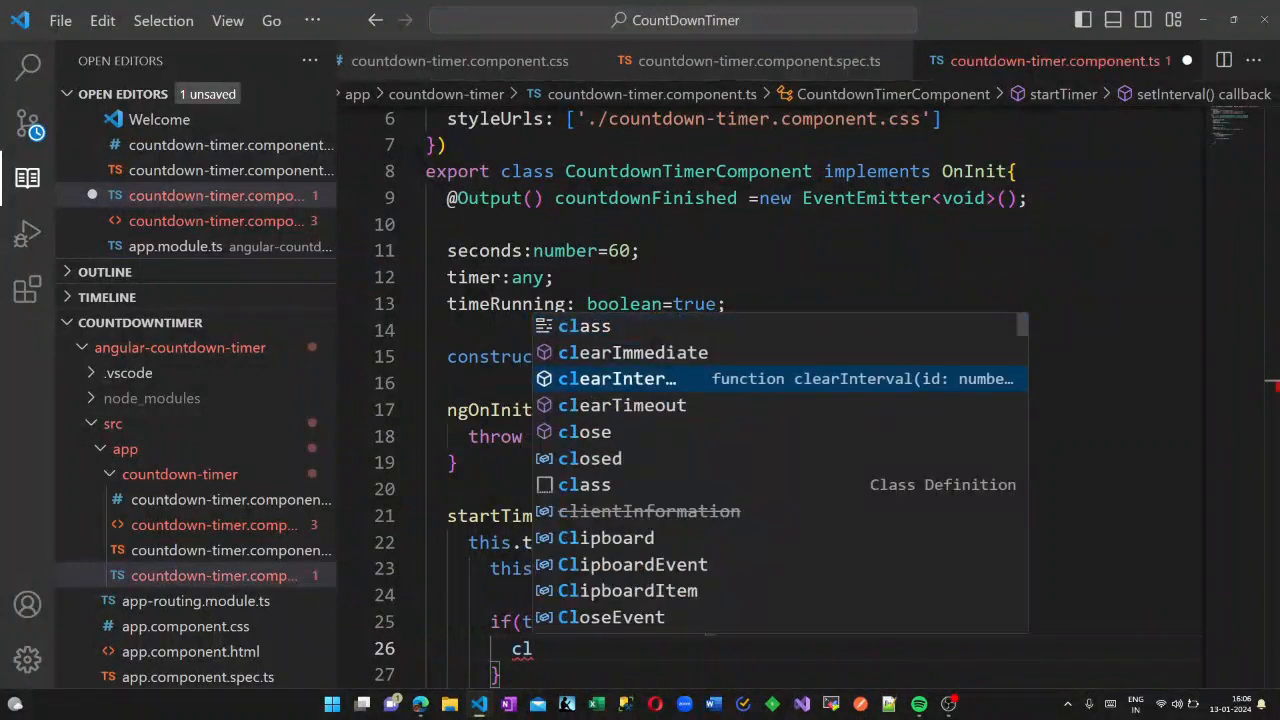
{"action": "key", "text": "Return"}
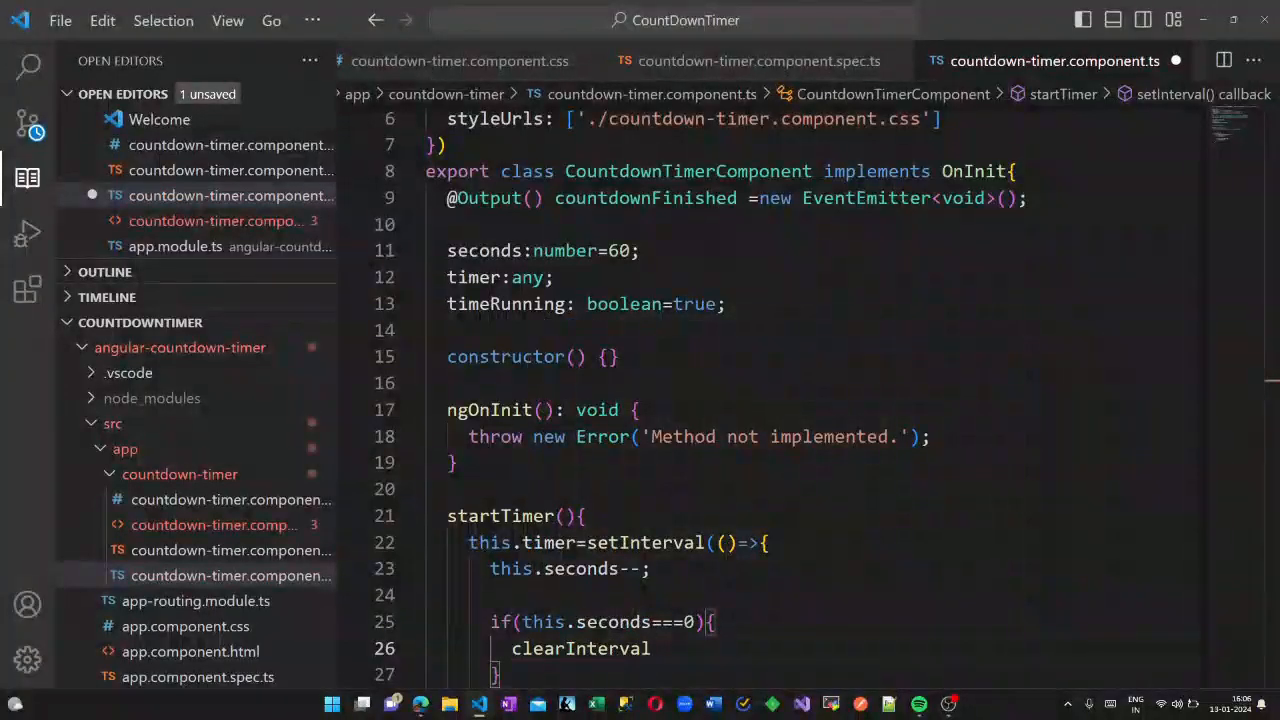
{"action": "type", "text": "(t"}
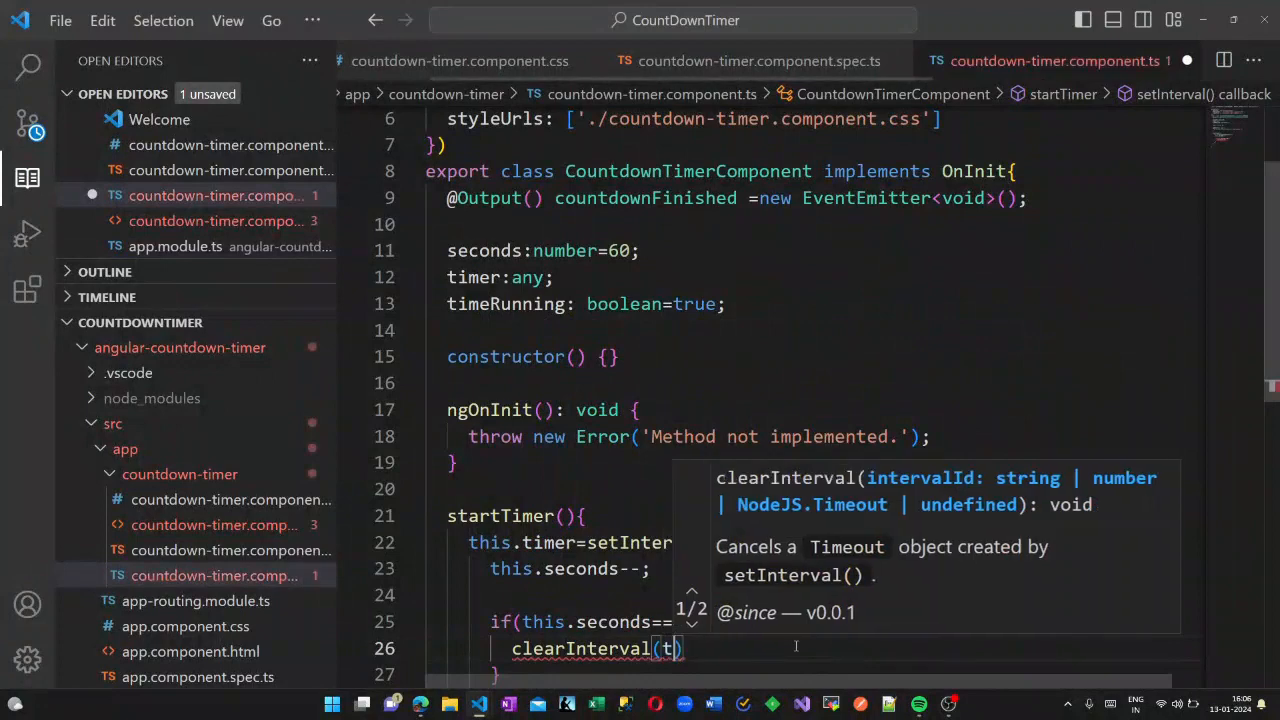
{"action": "type", "text": "his."}
{"action": "key", "text": "Down"}
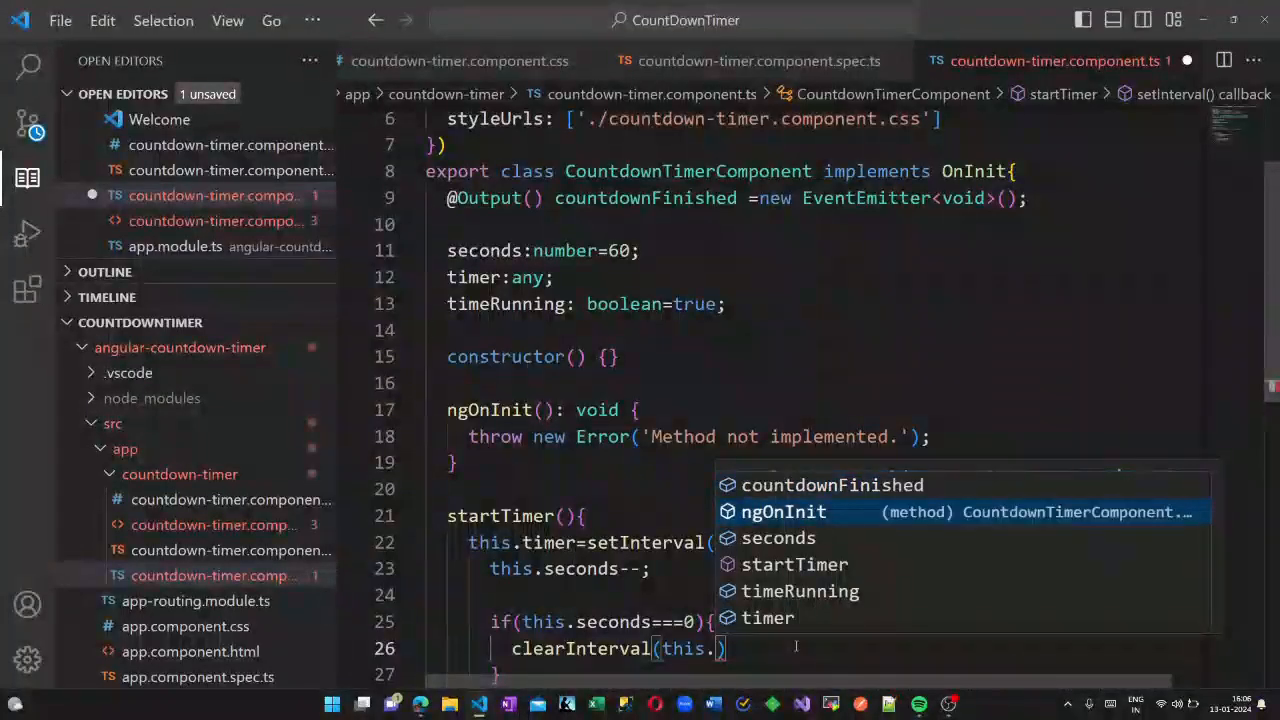
{"action": "key", "text": "Down"}
{"action": "key", "text": "Down"}
{"action": "key", "text": "Down"}
{"action": "key", "text": "Return"}
{"action": "key", "text": "End"}
{"action": "type", "text": ";"}
{"action": "key", "text": "Return"}
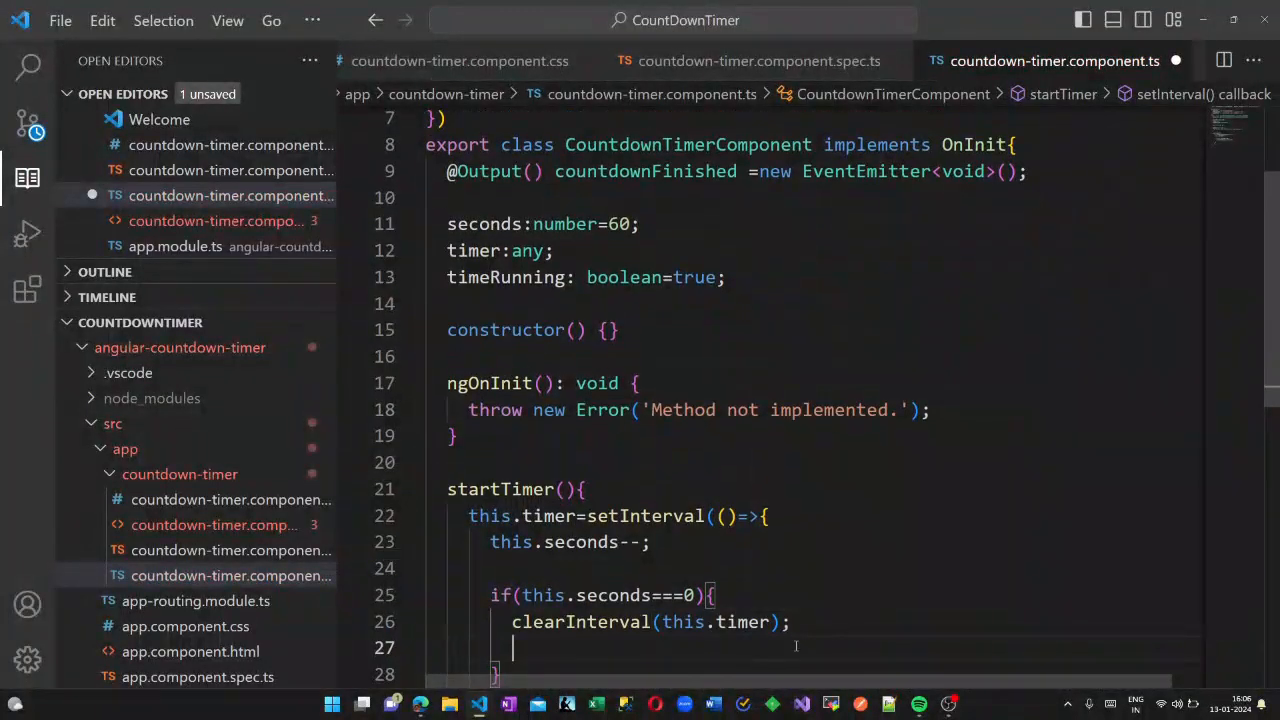
{"action": "type", "text": "this."}
{"action": "key", "text": "Return"}
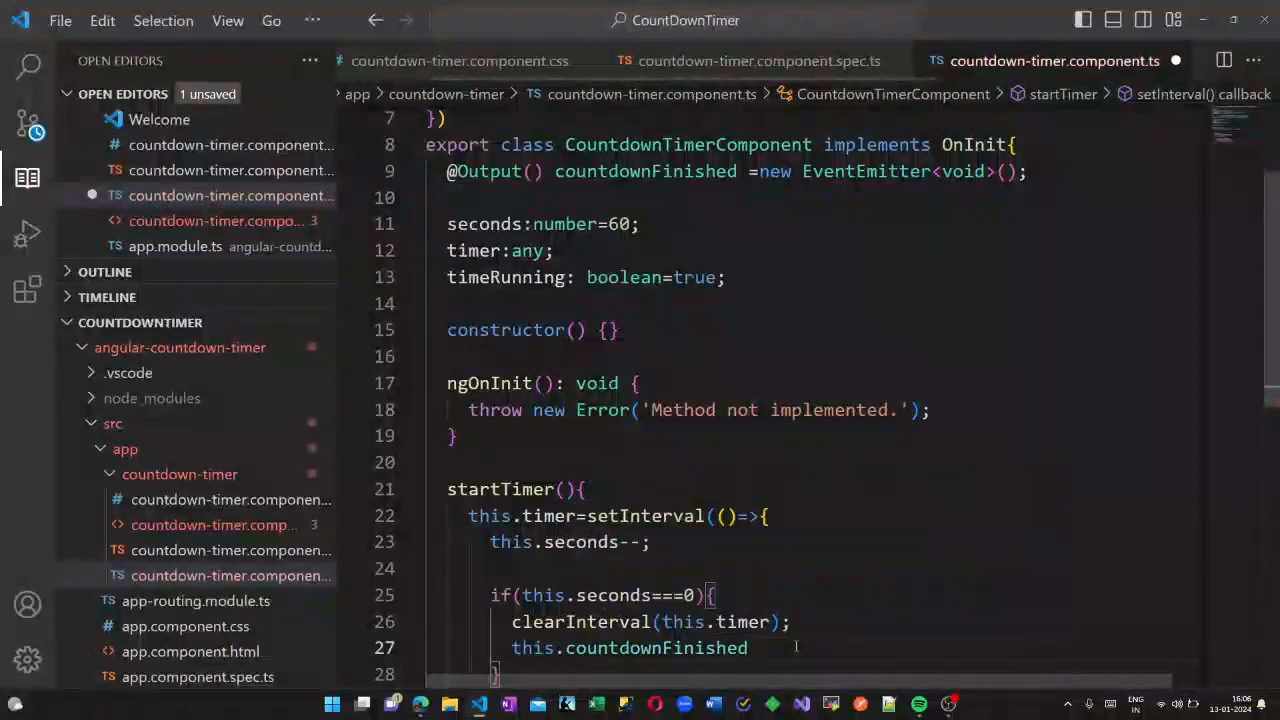
{"action": "type", "text": ".emit("}
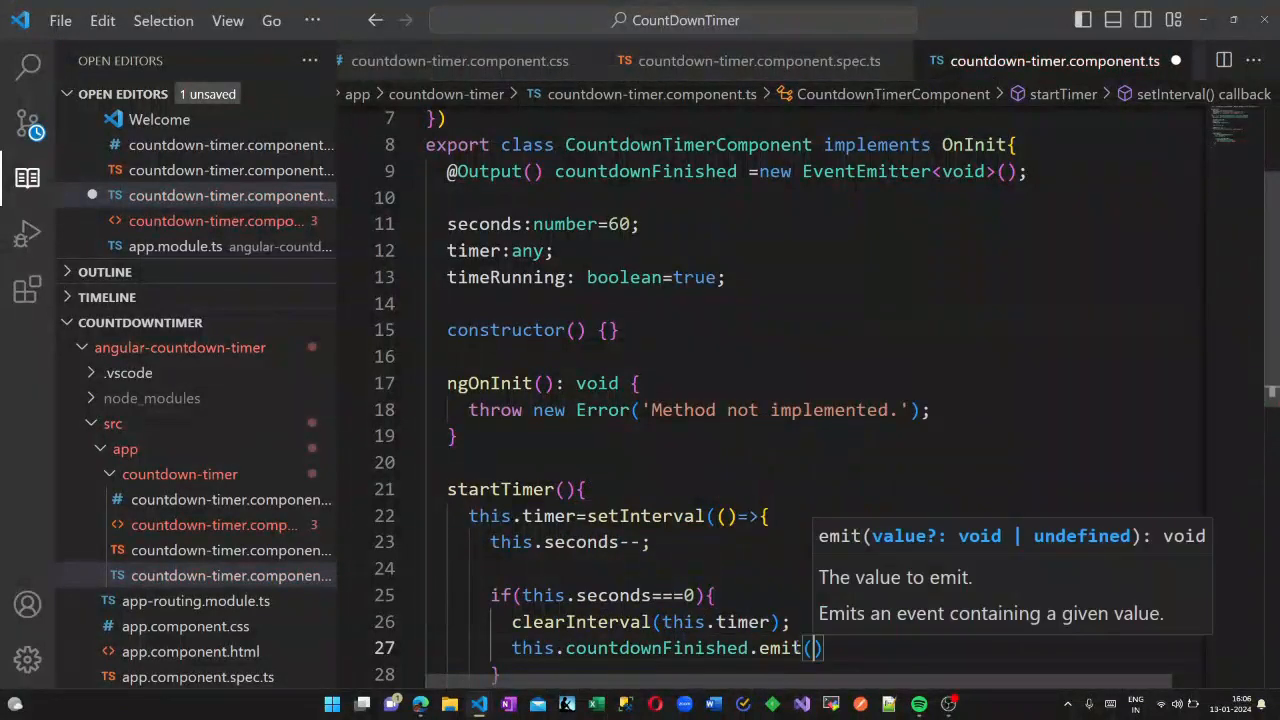
{"action": "key", "text": "End"}
{"action": "type", "text": ";"}
Step: Give setInterval a 1000 ms delay and select the placeholder error statement in ngOnInit
{"action": "key", "text": "Down"}
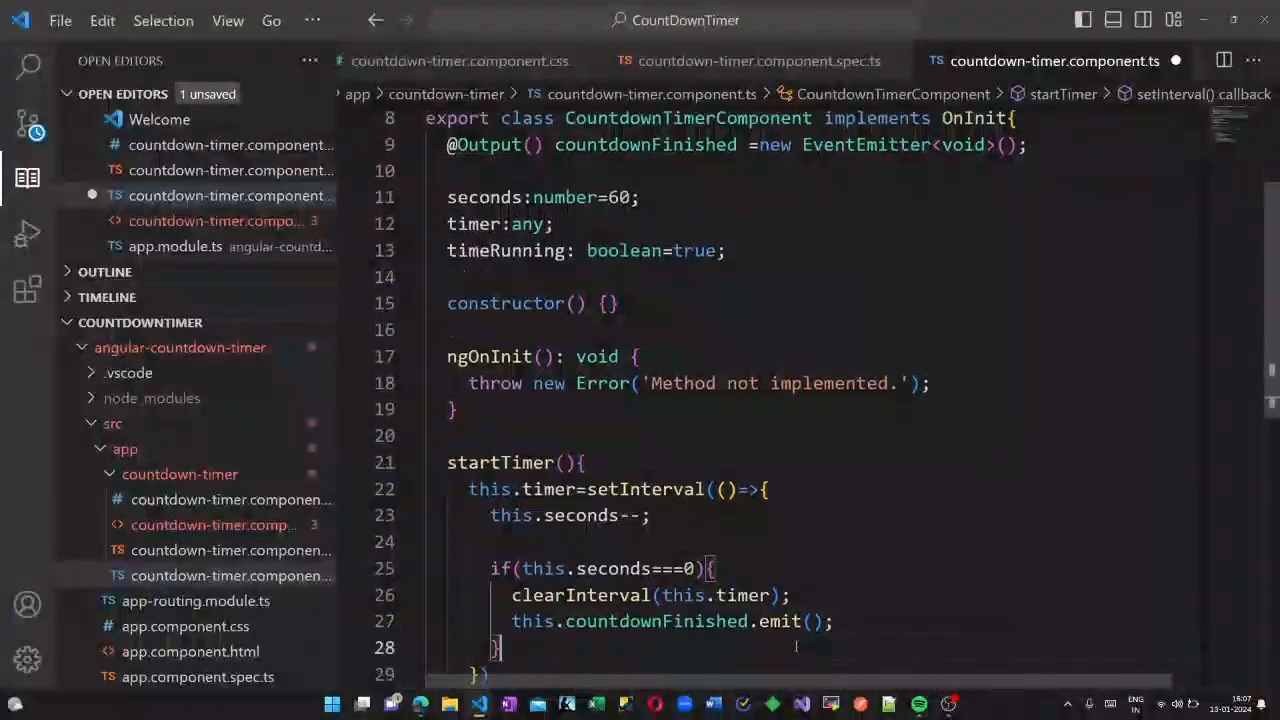
{"action": "key", "text": "Down"}
{"action": "key", "text": "Left"}
{"action": "type", "text": ","}
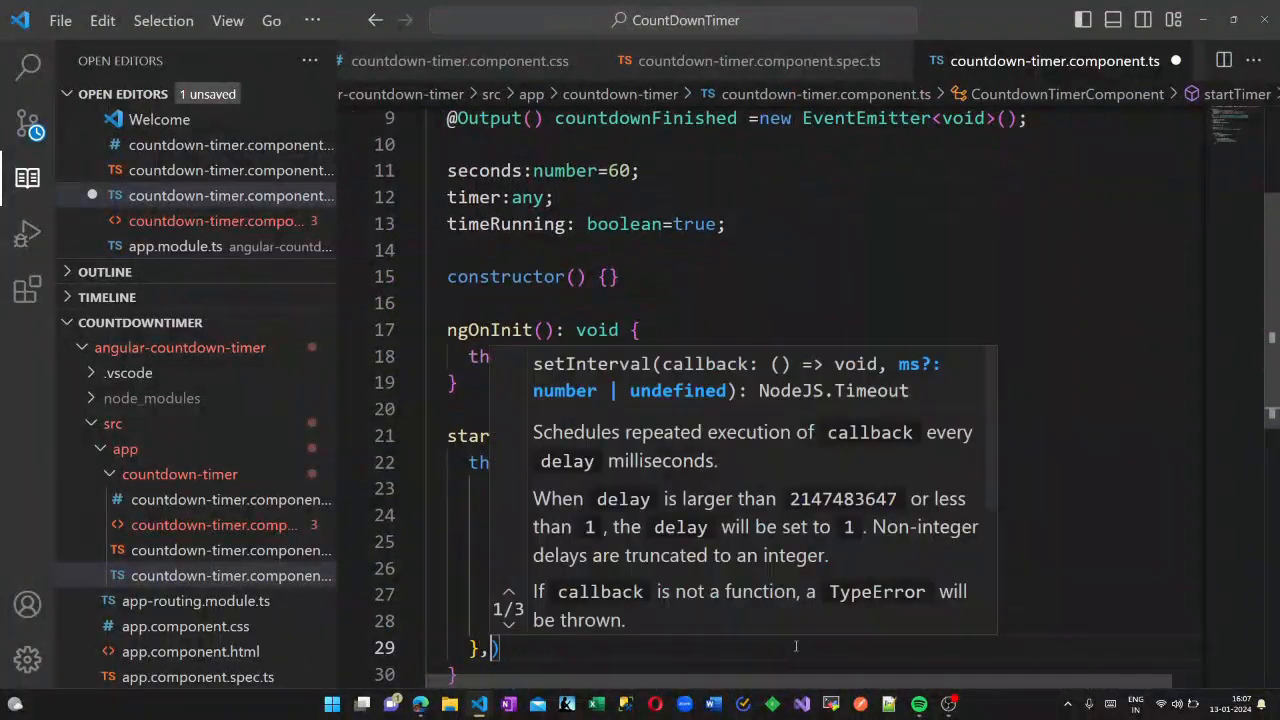
{"action": "type", "text": "1000"}
{"action": "key", "text": "End"}
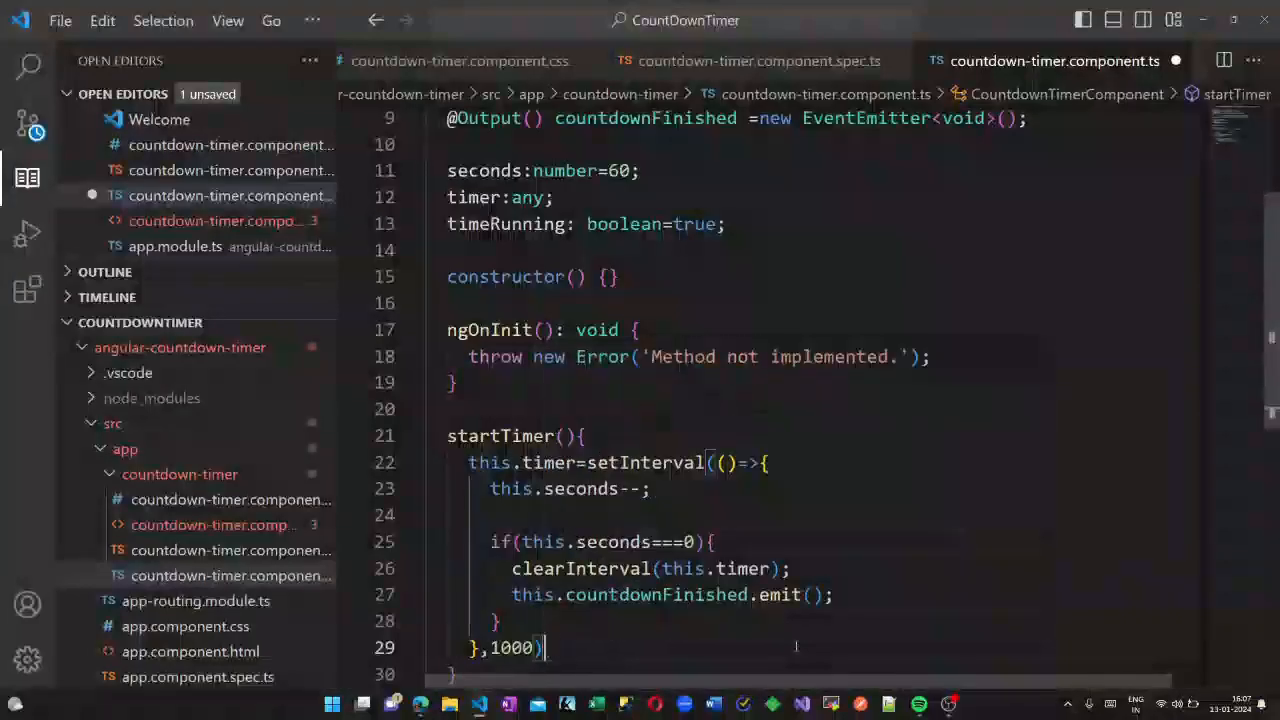
{"action": "type", "text": ";"}
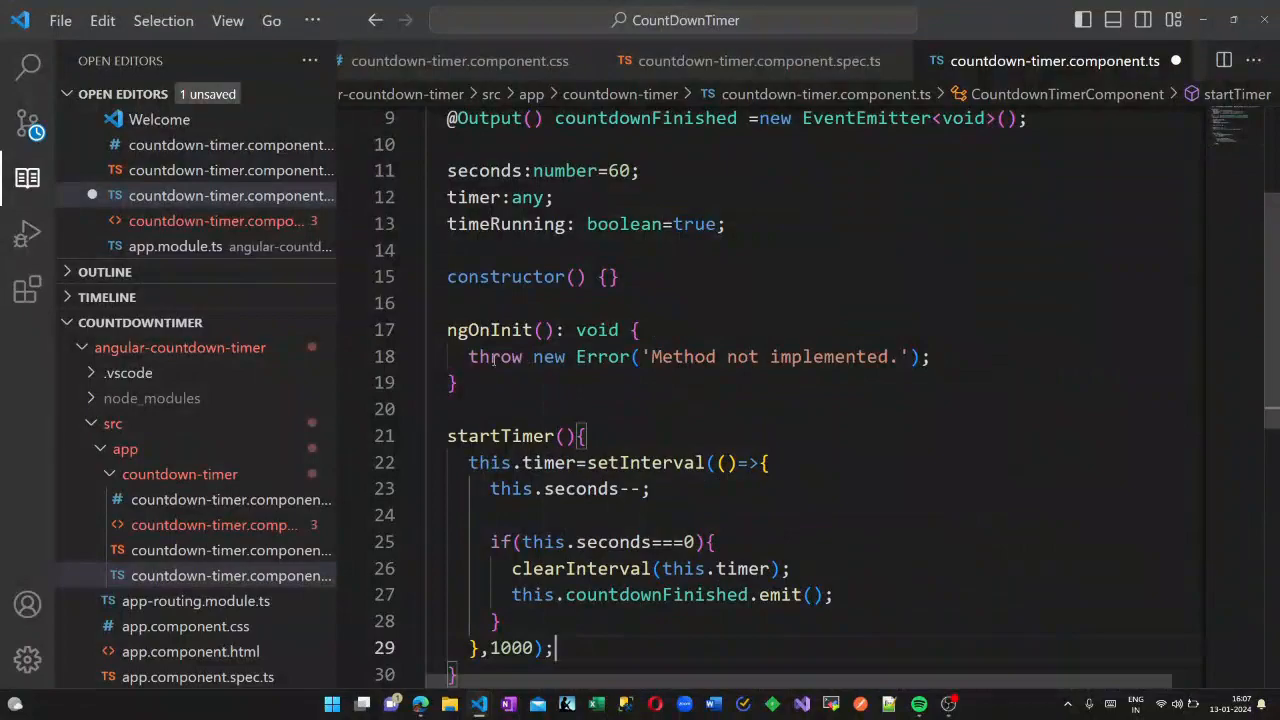
{"action": "left_click_drag", "start_coordinate": [490, 357], "coordinate": [925, 360]}
{"action": "type", "text": "is.;"}
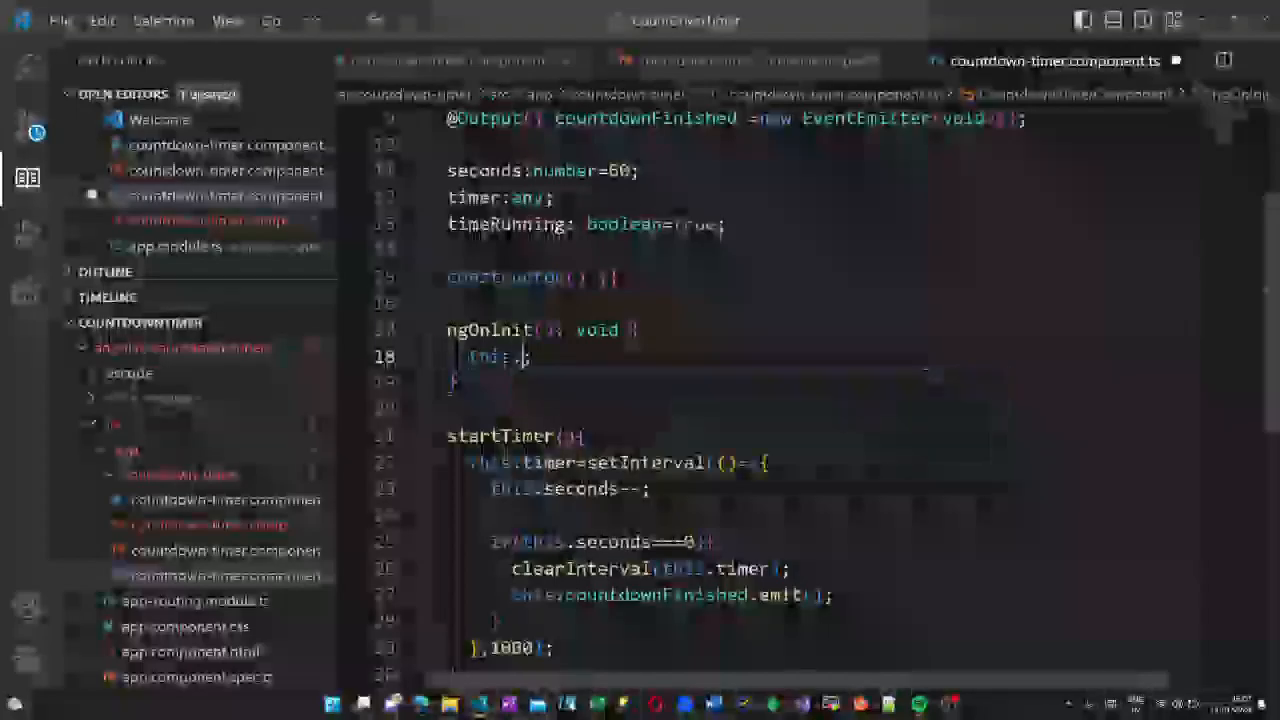
Step: Replace the throw in ngOnInit with this.startTimer(); via the member suggestion
{"action": "key", "text": "Down"}
{"action": "key", "text": "Down"}
{"action": "key", "text": "Down"}
{"action": "key", "text": "Return"}
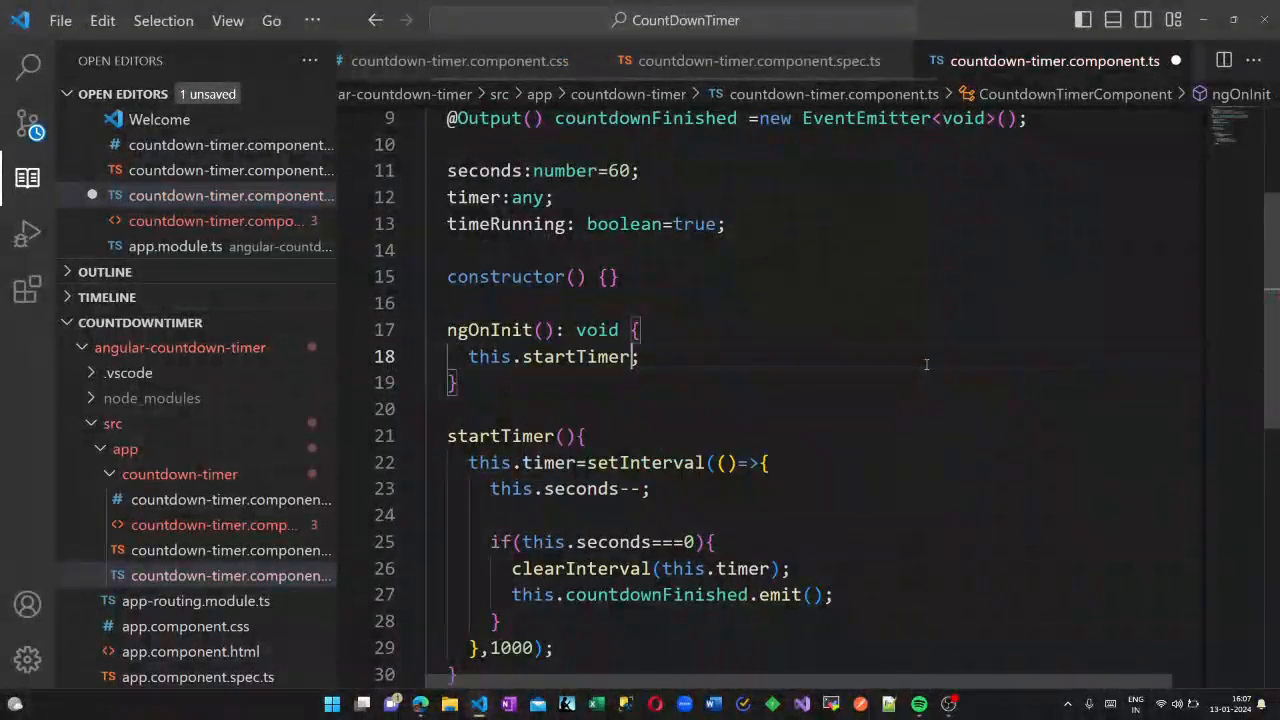
{"action": "type", "text": "("}
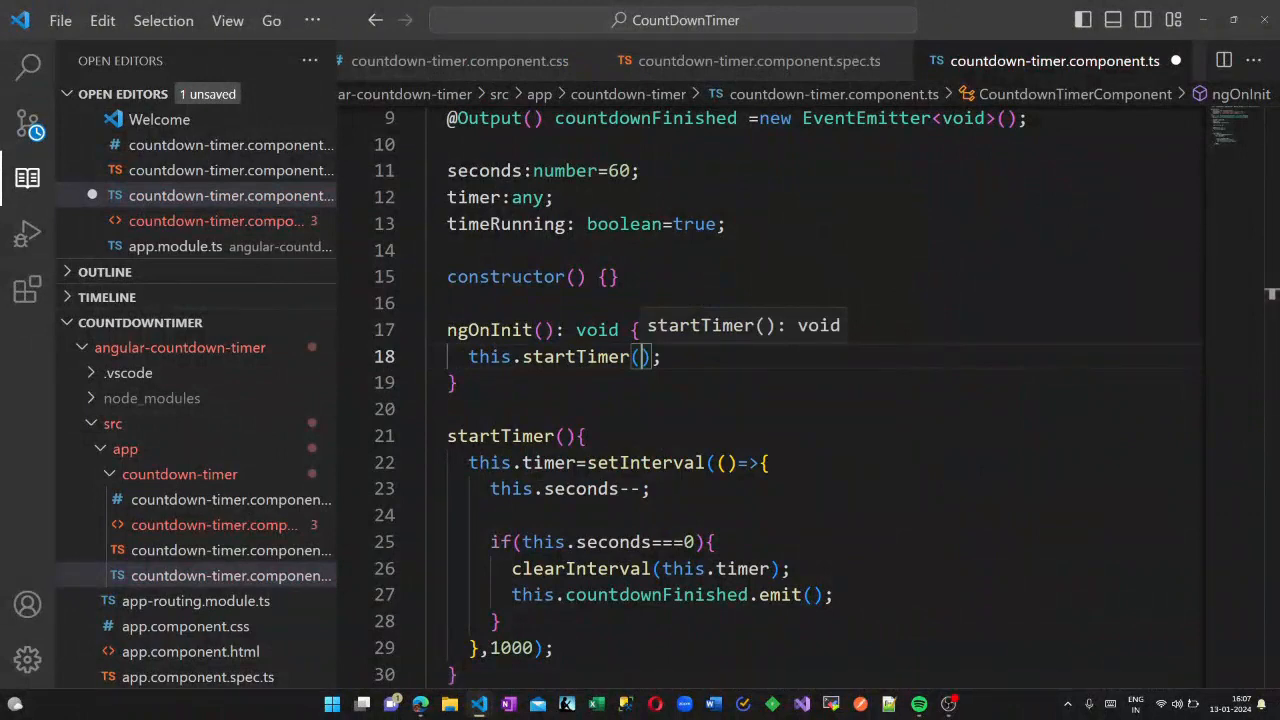
{"action": "scroll", "coordinate": [800, 450], "scroll_direction": "down", "scroll_amount": 2}
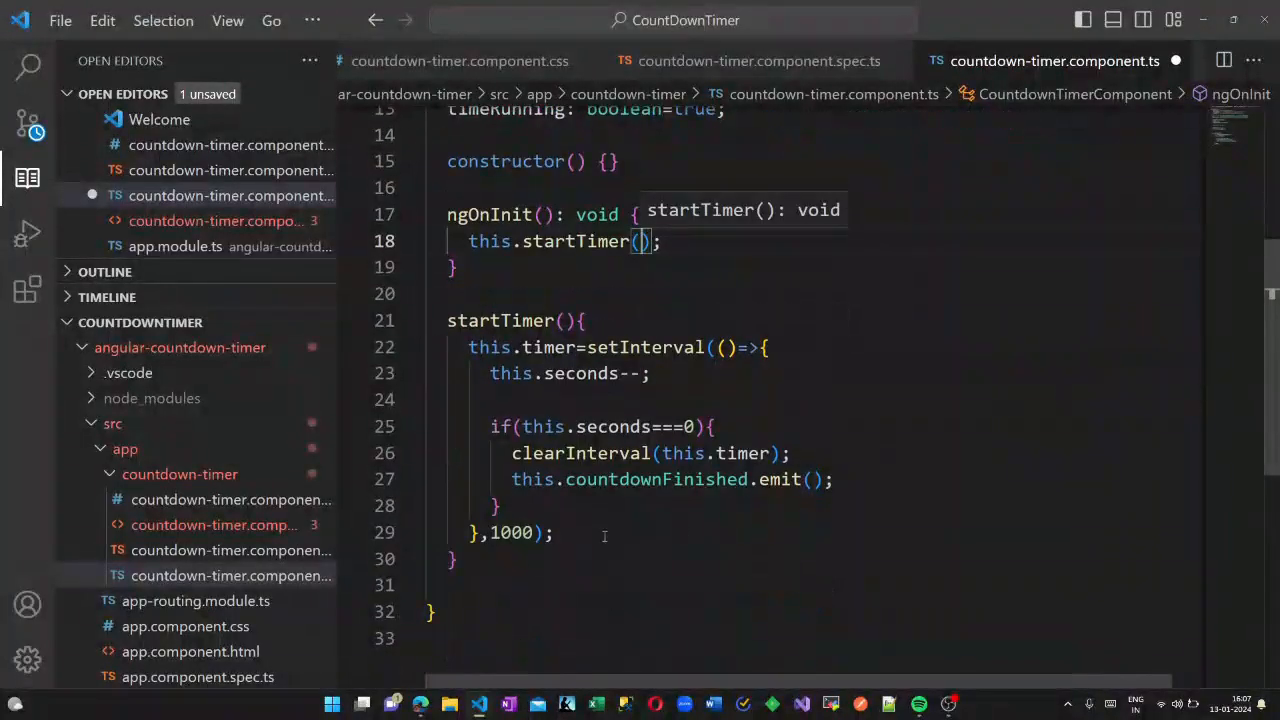
{"action": "left_click", "coordinate": [497, 576]}
{"action": "type", "text": "toggle"}
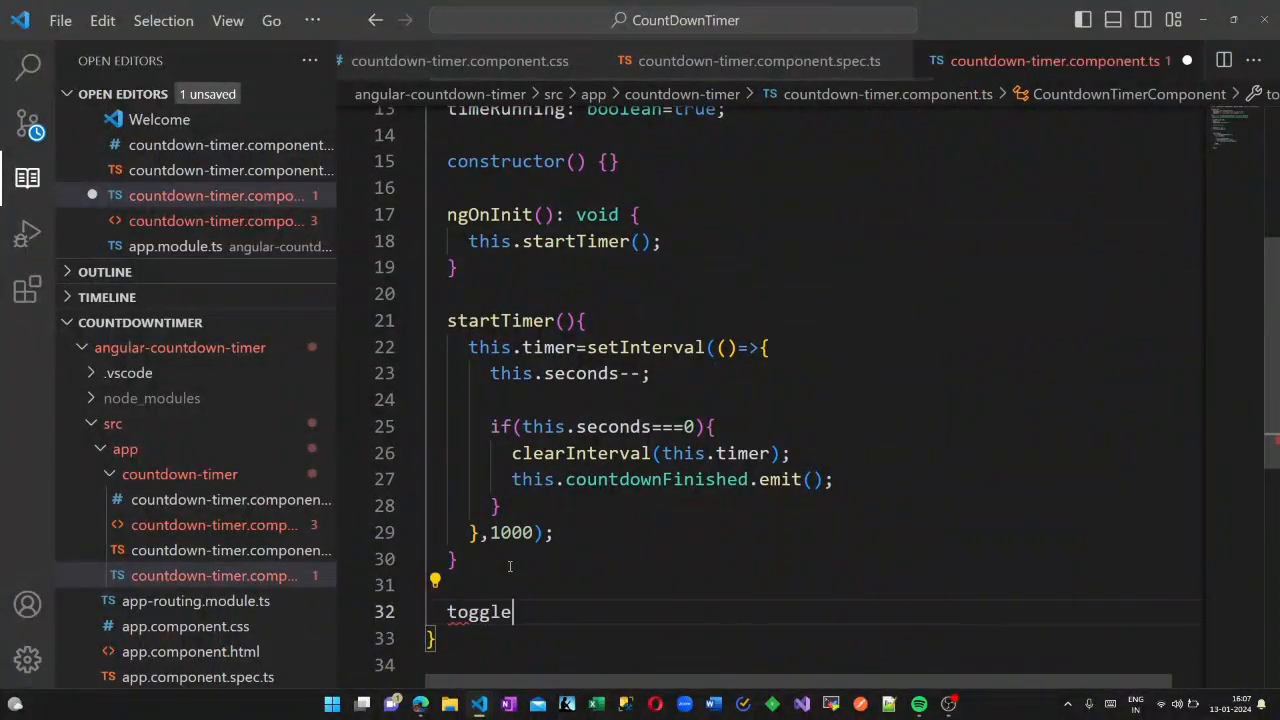
{"action": "type", "text": "Timer(){"}
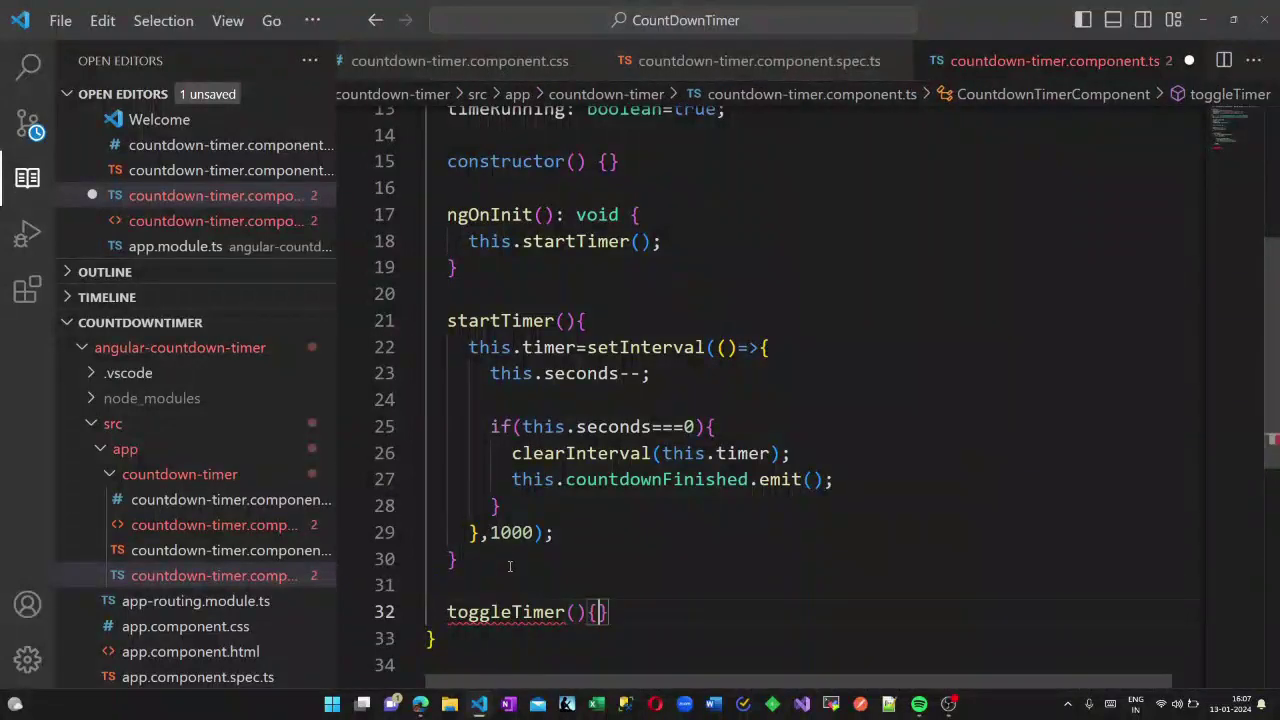
Step: Write if(this.timeRunning){clearInterval(this.timer);}else{this.startTimer();} inside toggleTimer
{"action": "key", "text": "Return"}
{"action": "type", "text": "if"}
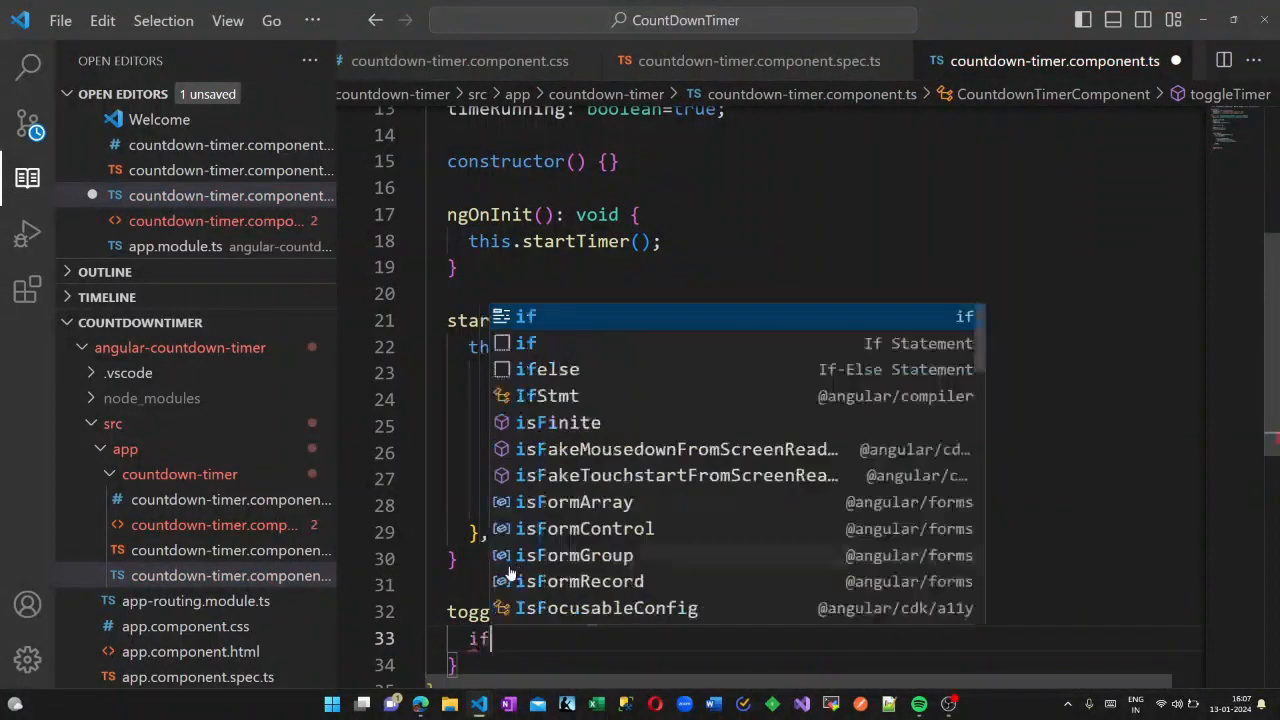
{"action": "type", "text": "(this.t"}
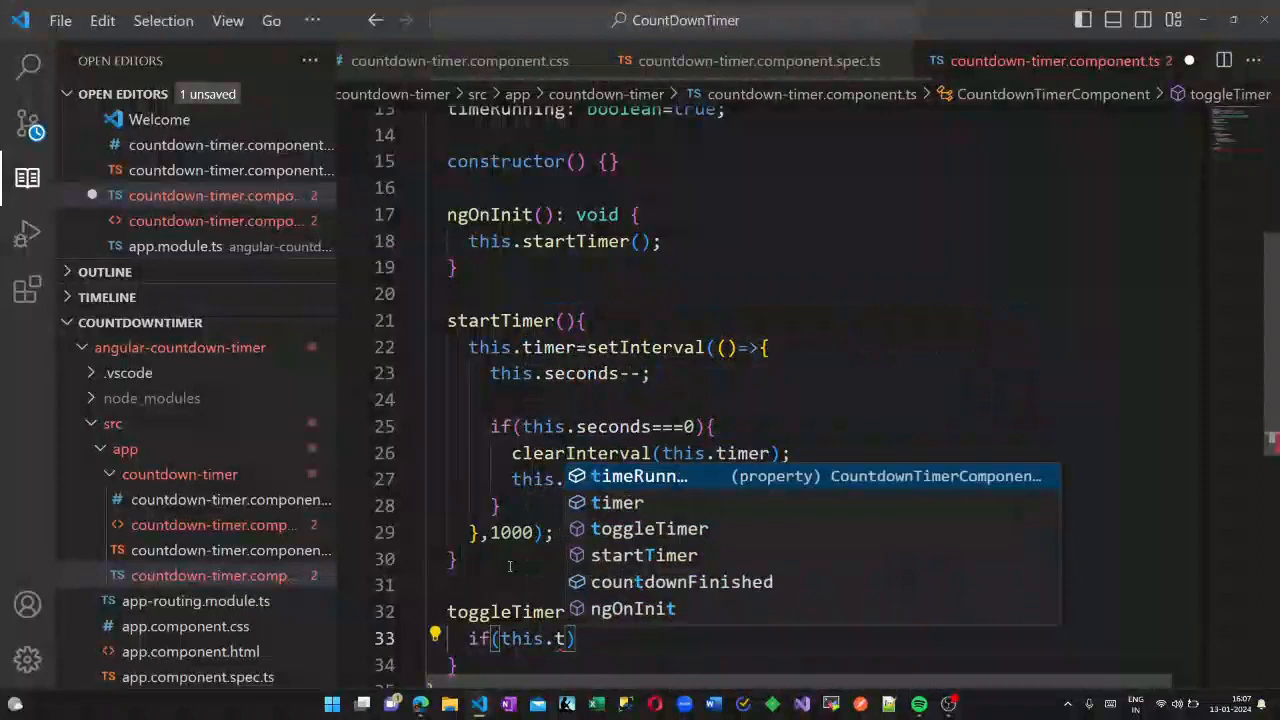
{"action": "key", "text": "Return"}
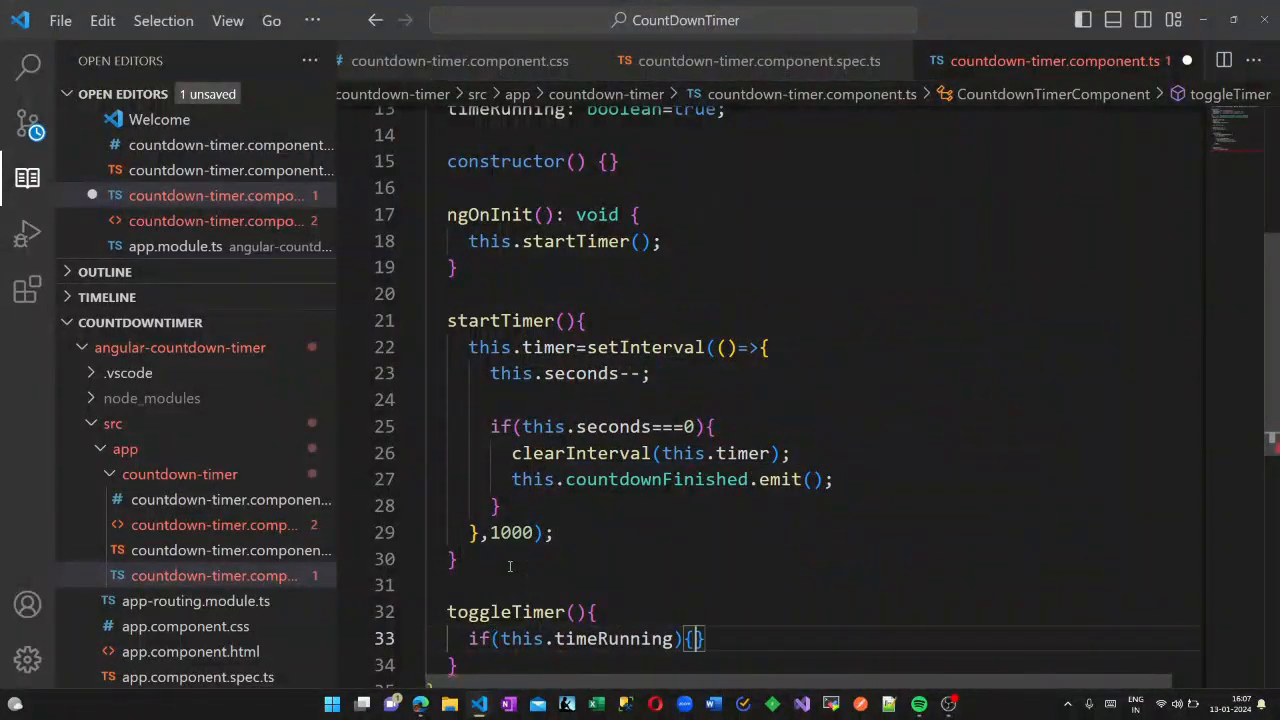
{"action": "key", "text": "Return"}
{"action": "type", "text": "cl"}
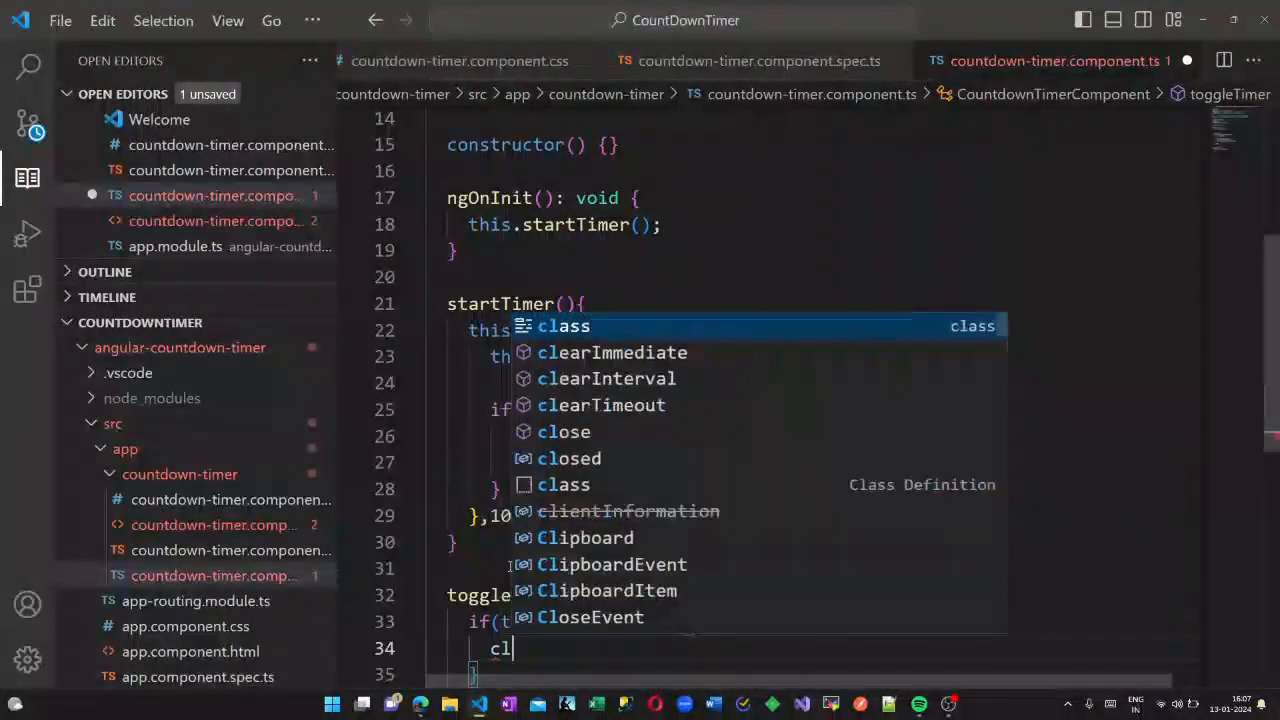
{"action": "key", "text": "Down"}
{"action": "key", "text": "Down"}
{"action": "key", "text": "Return"}
{"action": "type", "text": "("}
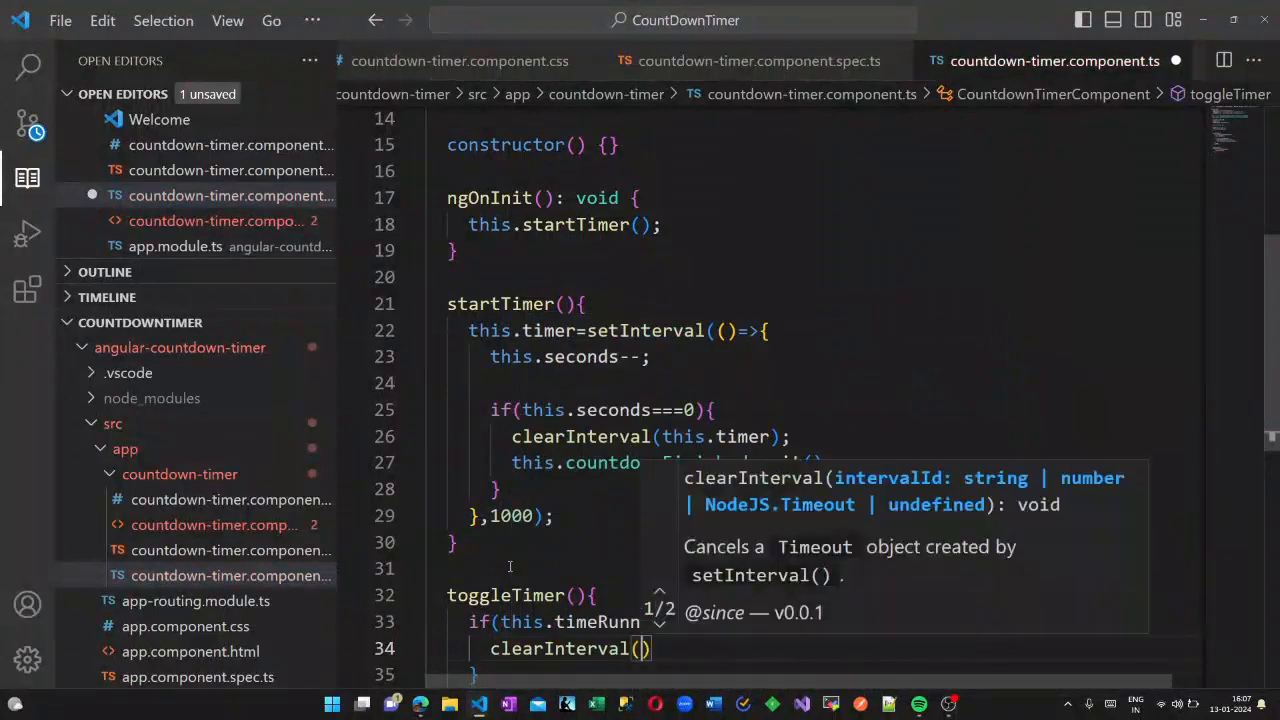
{"action": "type", "text": "this.t"}
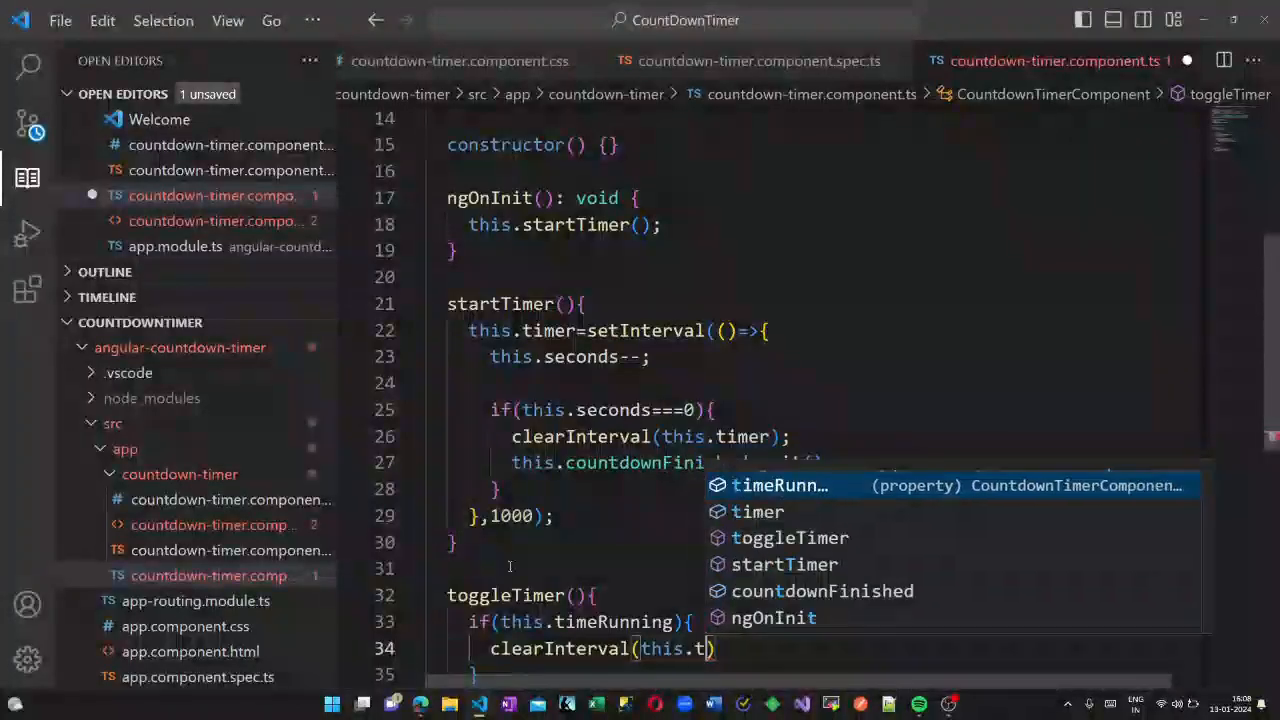
{"action": "key", "text": "Down"}
{"action": "key", "text": "Return"}
{"action": "type", "text": ")"}
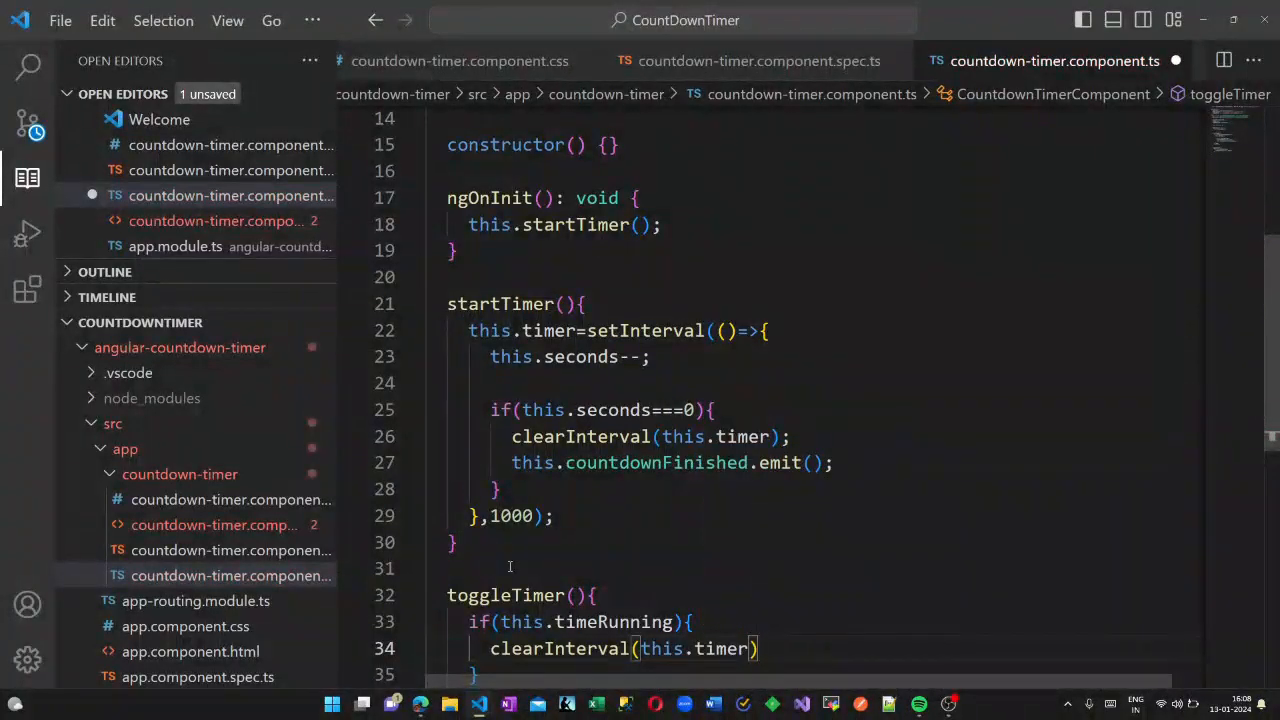
{"action": "scroll", "coordinate": [509, 567], "scroll_direction": "down", "scroll_amount": 2}
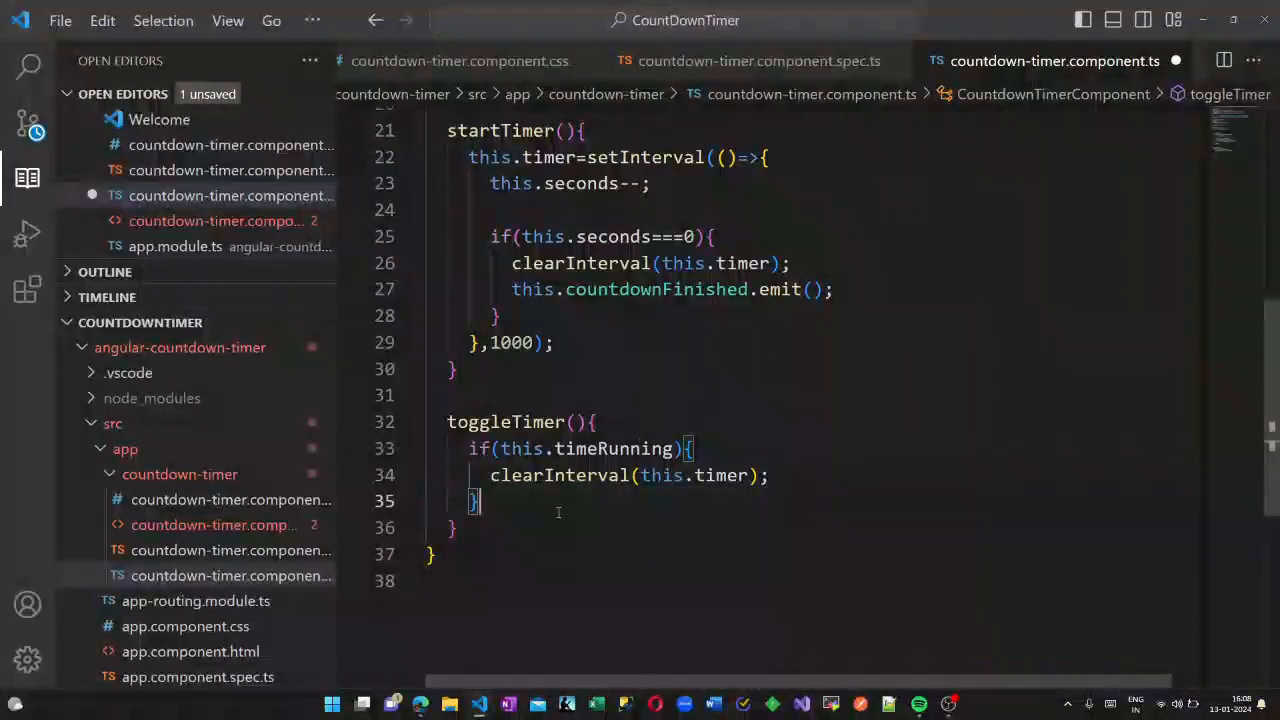
{"action": "type", "text": "else{"}
{"action": "key", "text": "Return"}
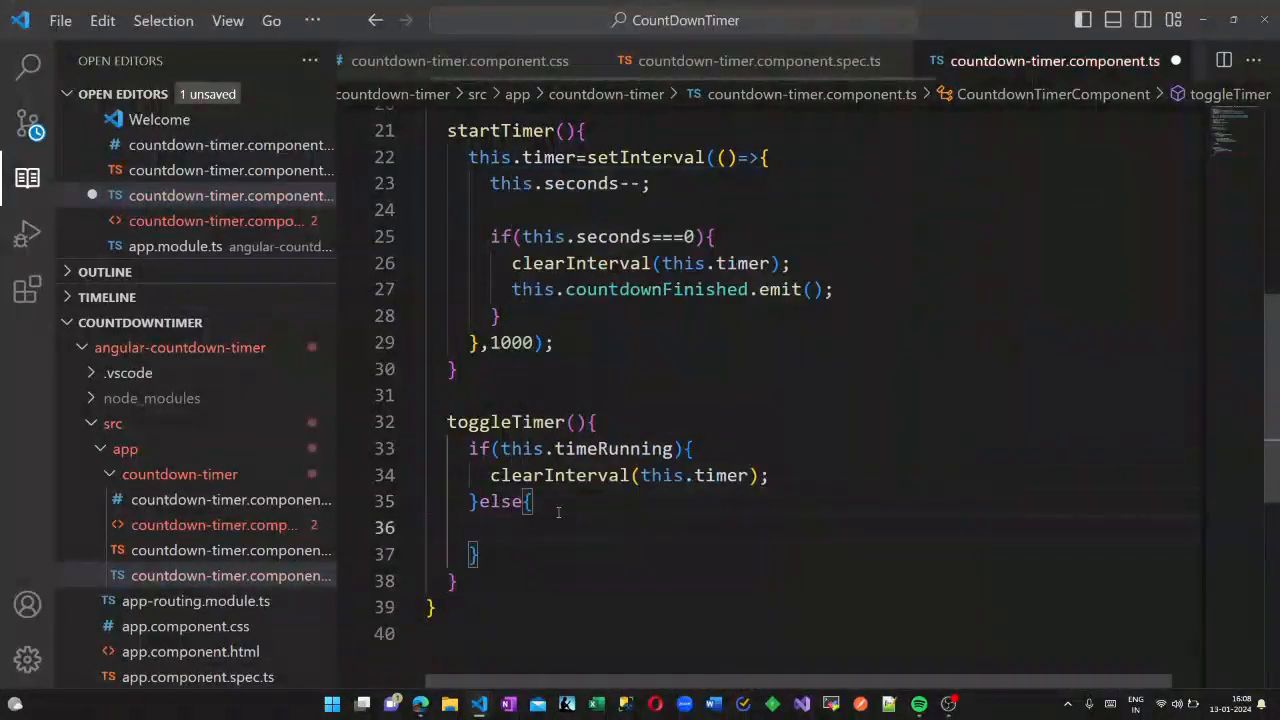
{"action": "type", "text": "this.s"}
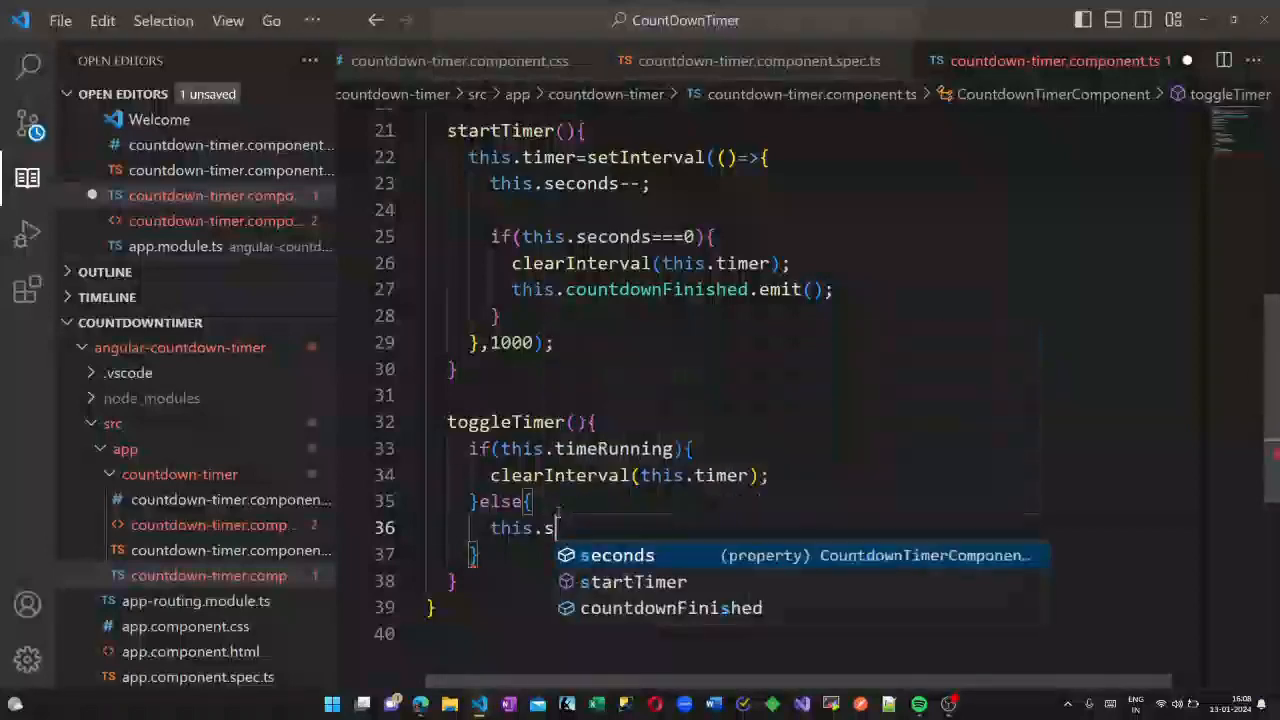
{"action": "type", "text": "t"}
{"action": "key", "text": "Return"}
{"action": "type", "text": "();"}
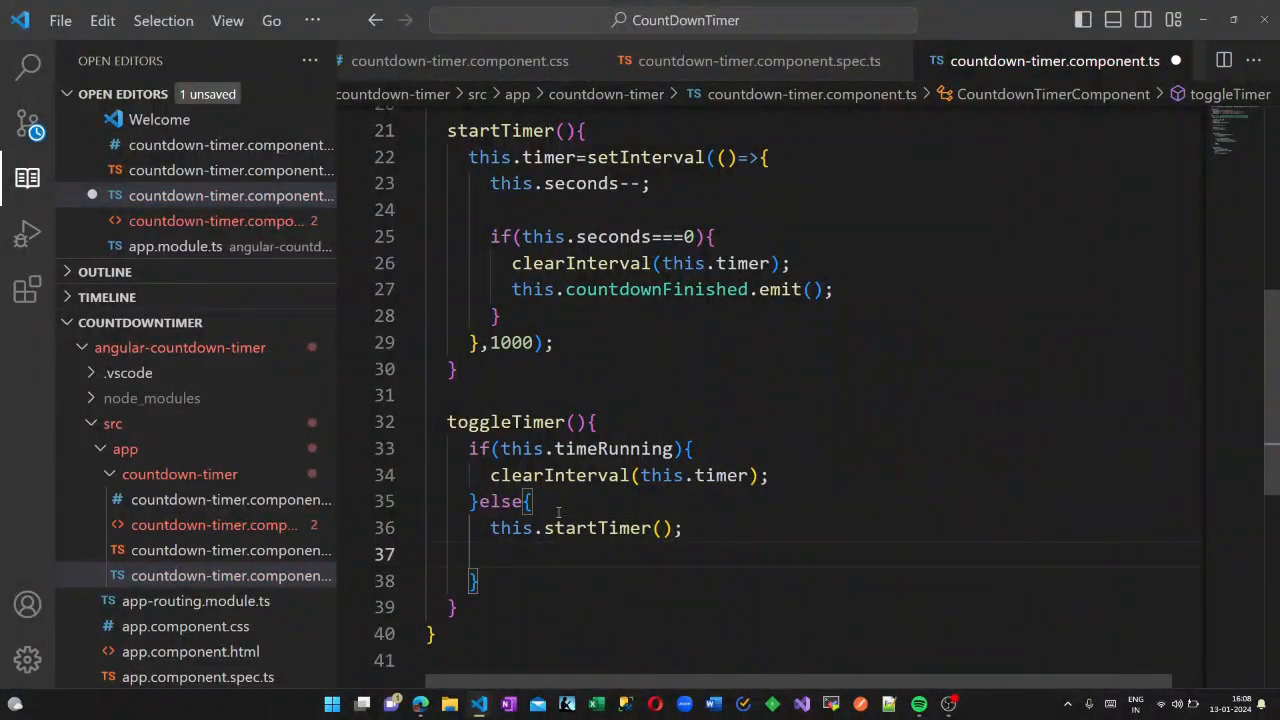
{"action": "key", "text": "BackSpace"}
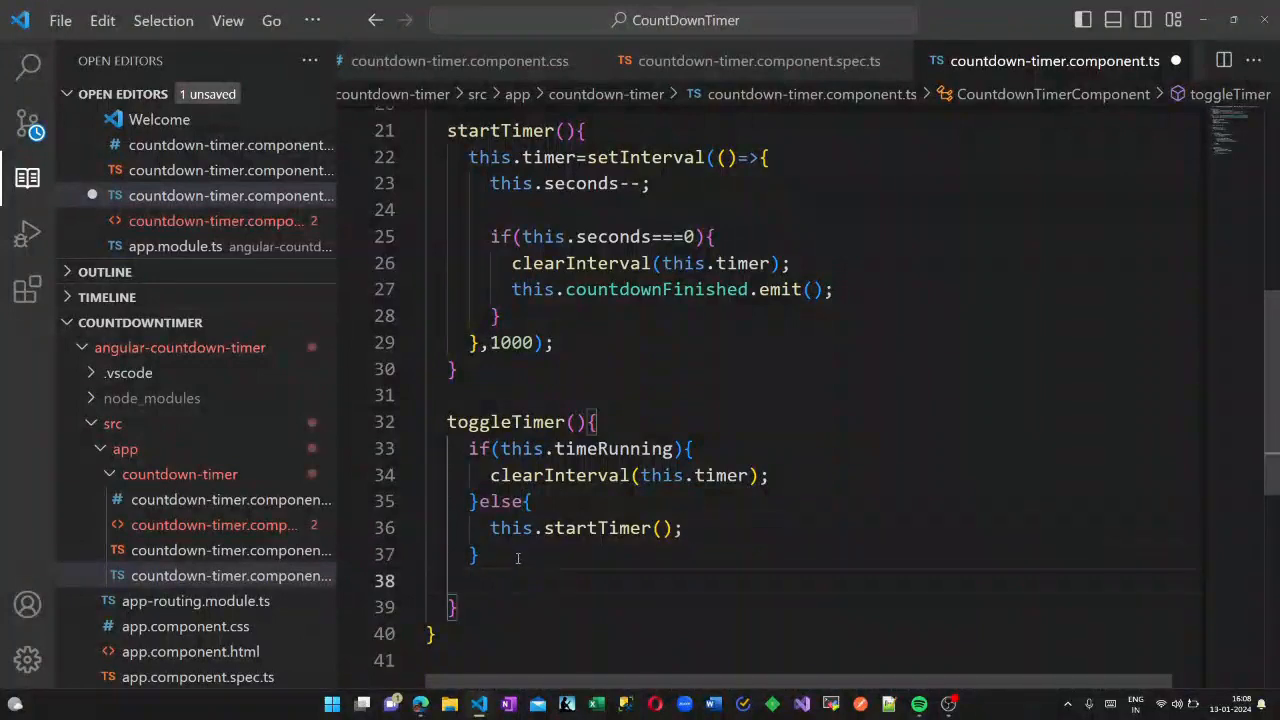
{"action": "type", "text": "this."}
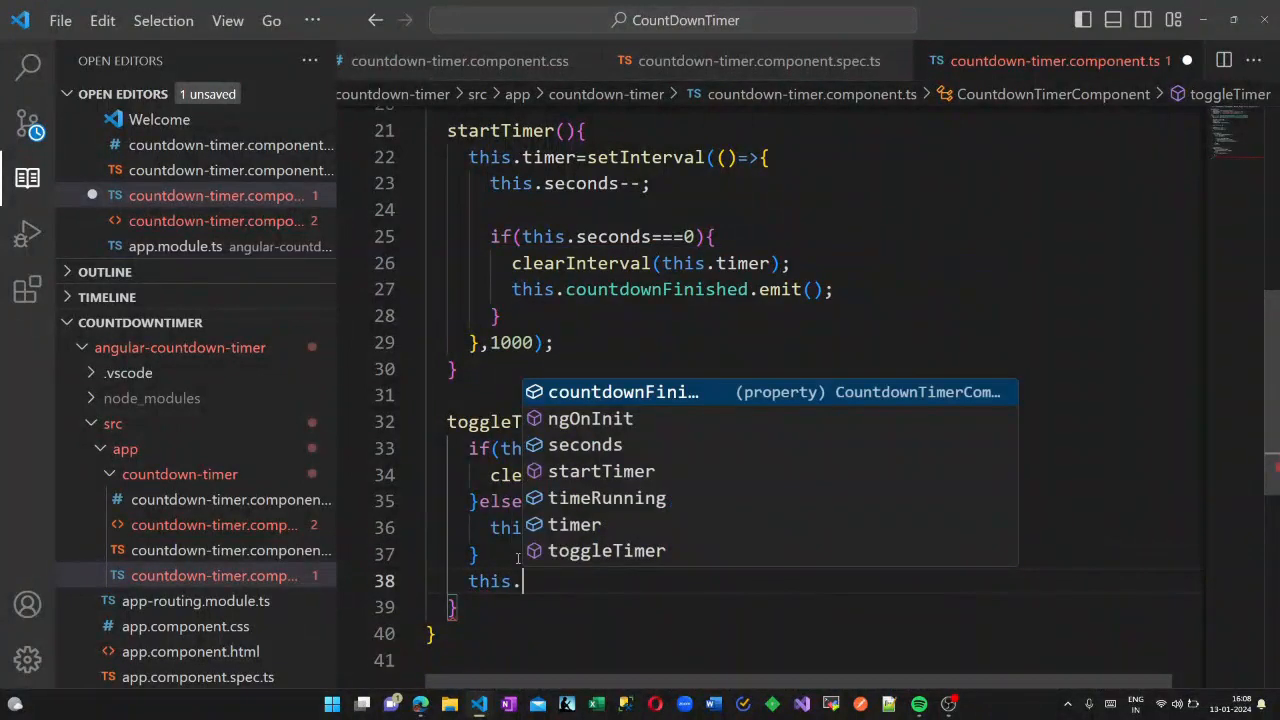
Step: End toggleTimer with this.timeRunning=!this.timeRunning;
{"action": "key", "text": "Down"}
{"action": "key", "text": "Down"}
{"action": "key", "text": "Down"}
{"action": "key", "text": "Return"}
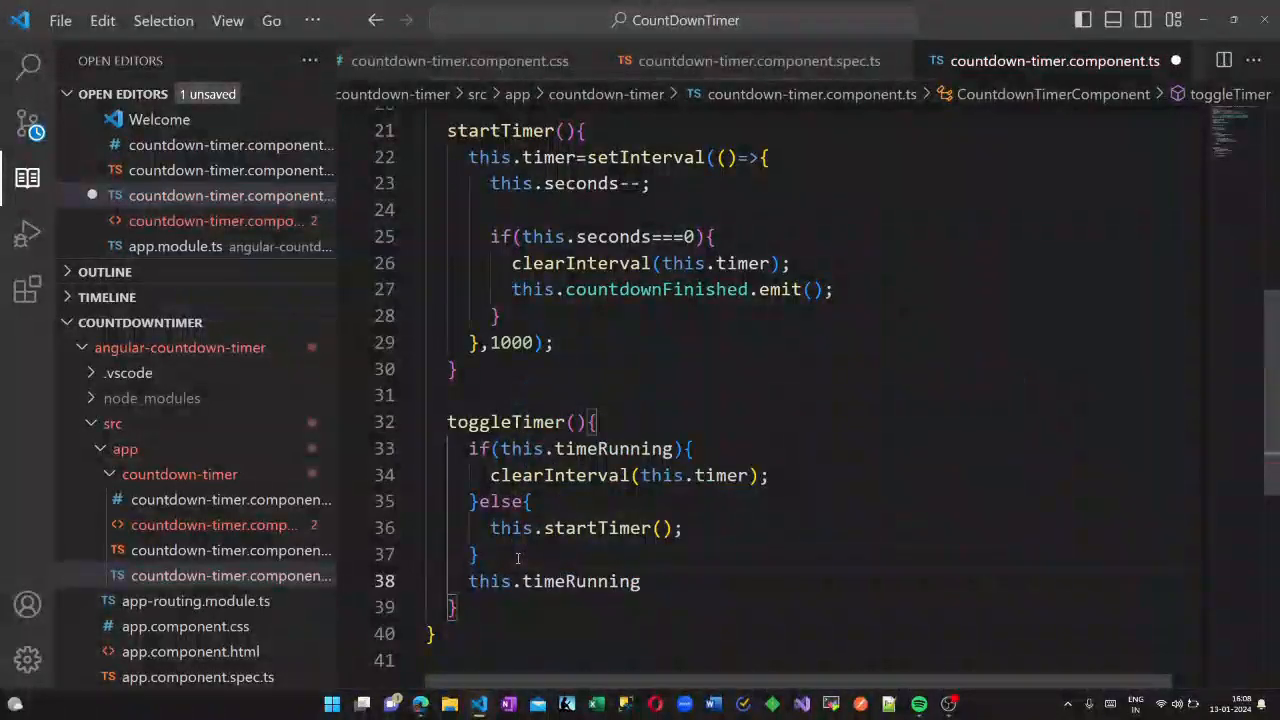
{"action": "type", "text": "=!this."}
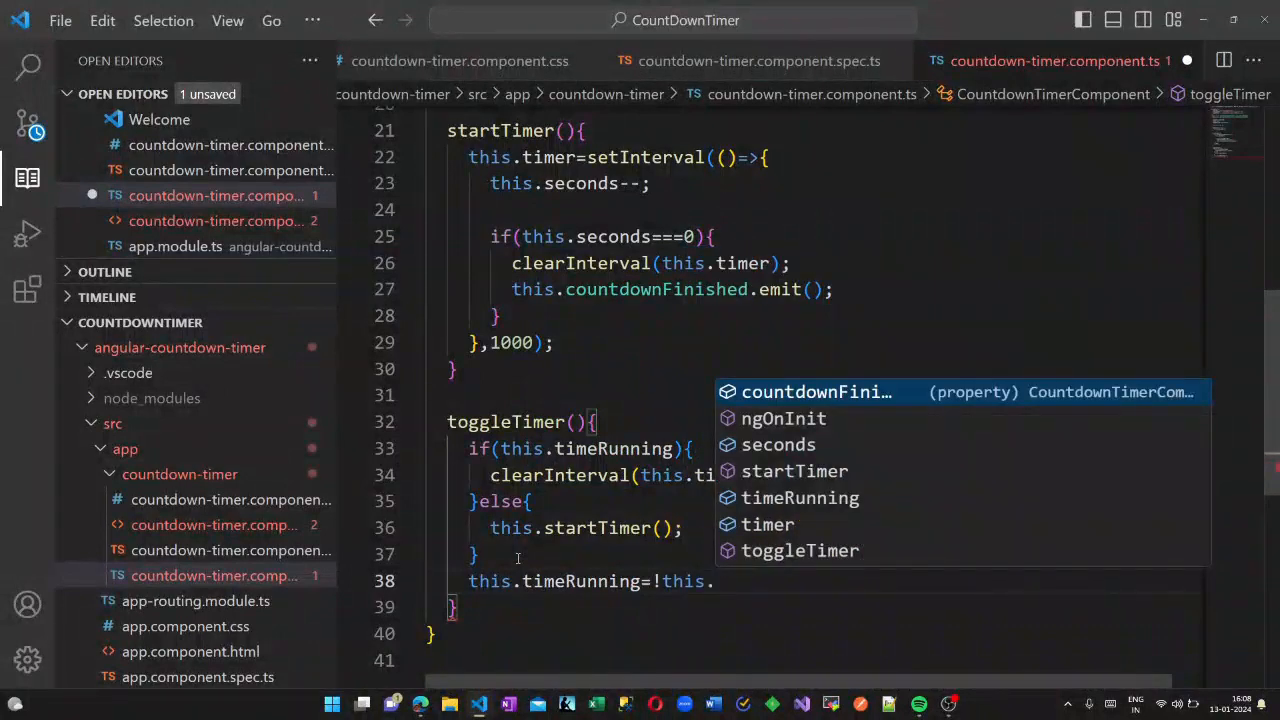
{"action": "key", "text": "Down"}
{"action": "key", "text": "Down"}
{"action": "key", "text": "Down"}
{"action": "key", "text": "Return"}
{"action": "type", "text": ";"}
{"action": "scroll", "coordinate": [600, 328], "scroll_direction": "down", "scroll_amount": 2}
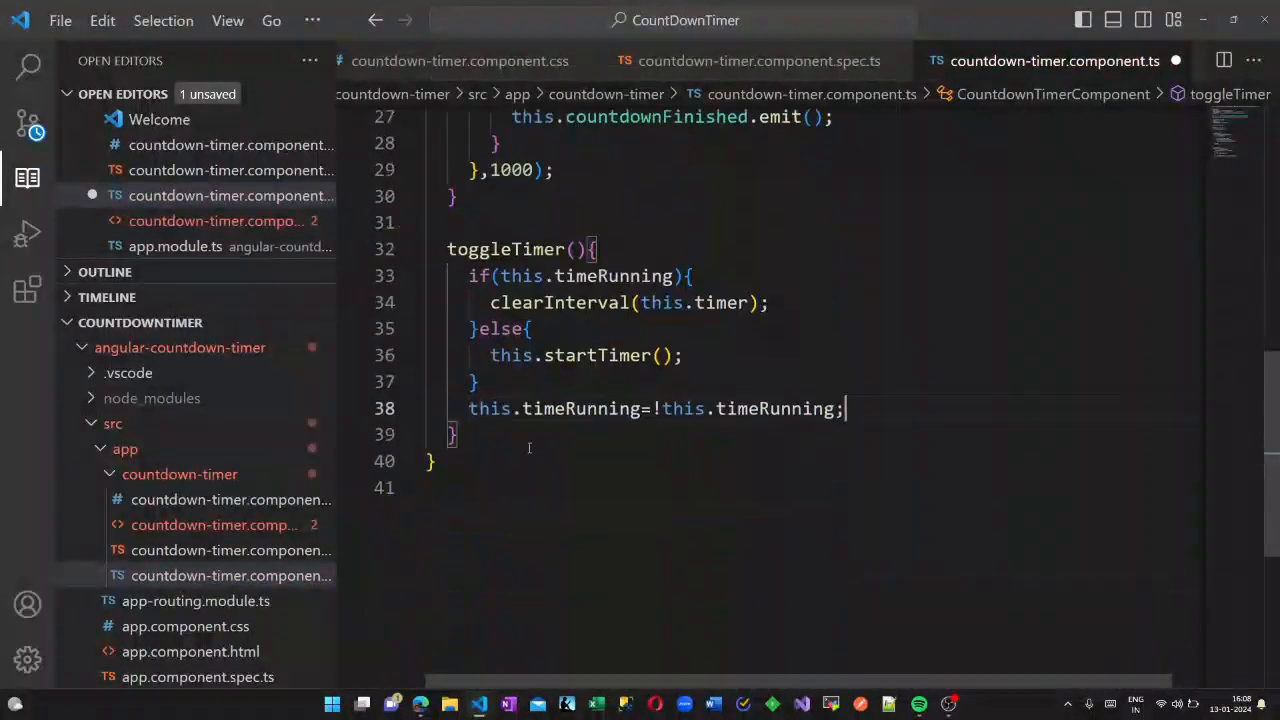
Step: Start a resetTimer() method whose first line is clearInterval(this.timer);
{"action": "key", "text": "Return"}
{"action": "key", "text": "Return"}
{"action": "type", "text": "rese"}
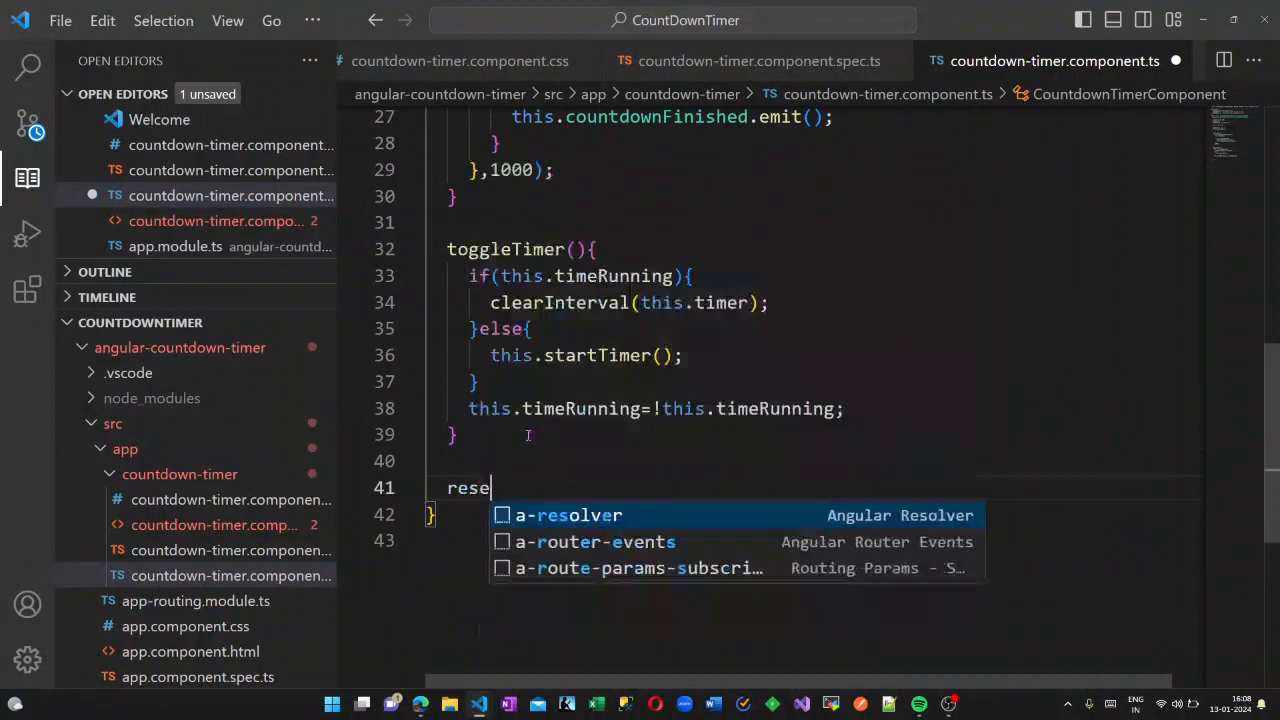
{"action": "type", "text": "tTimer("}
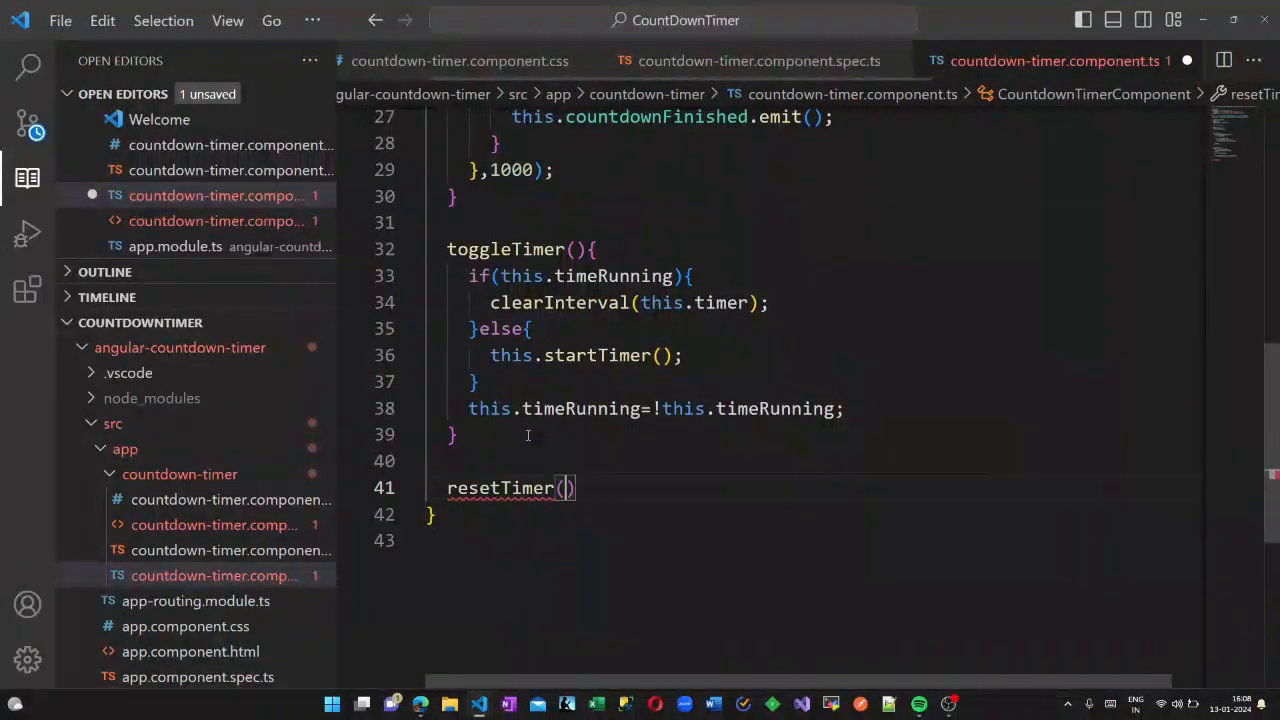
{"action": "type", "text": "){"}
{"action": "key", "text": "Return"}
{"action": "type", "text": "le"}
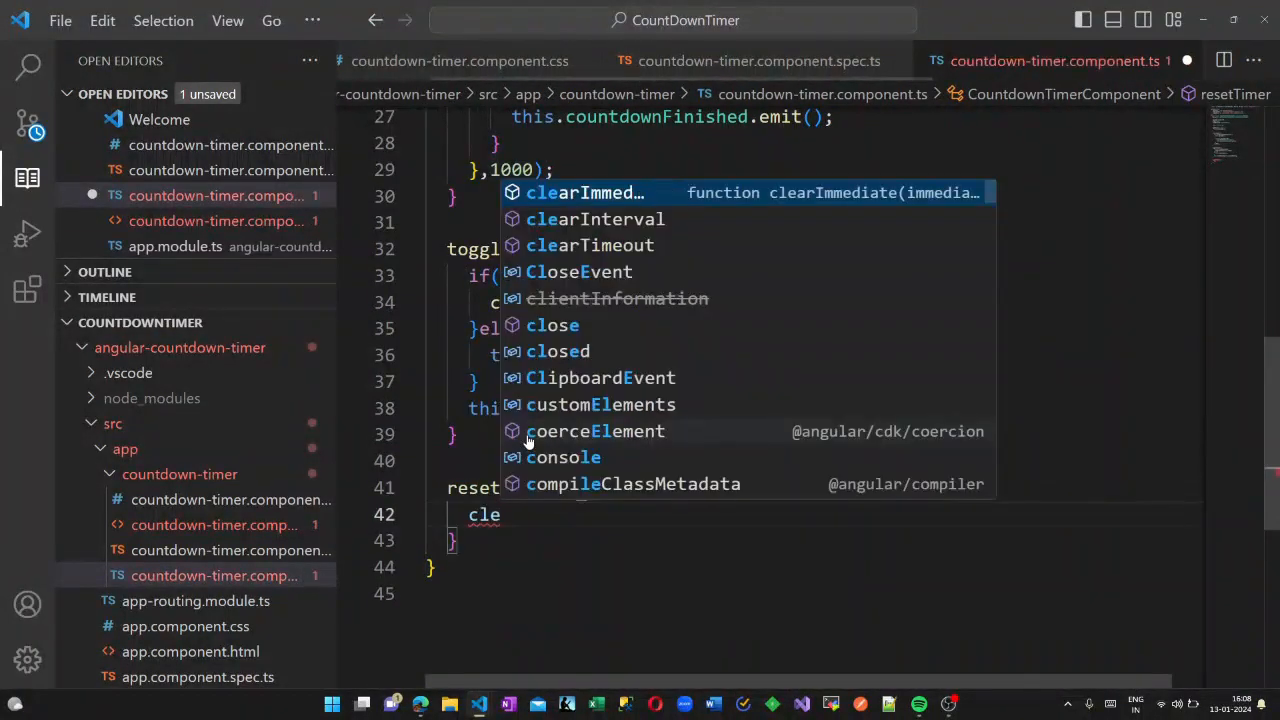
{"action": "key", "text": "Down"}
{"action": "key", "text": "Return"}
{"action": "type", "text": "("}
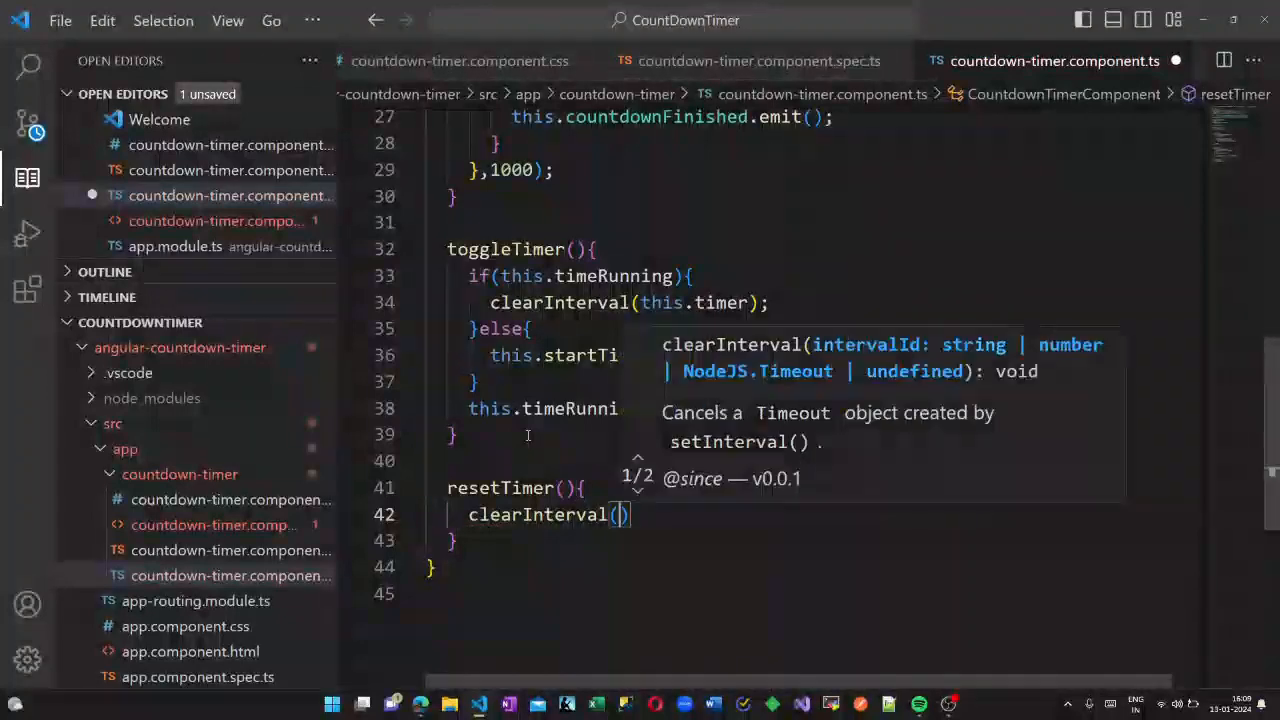
{"action": "type", "text": "this."}
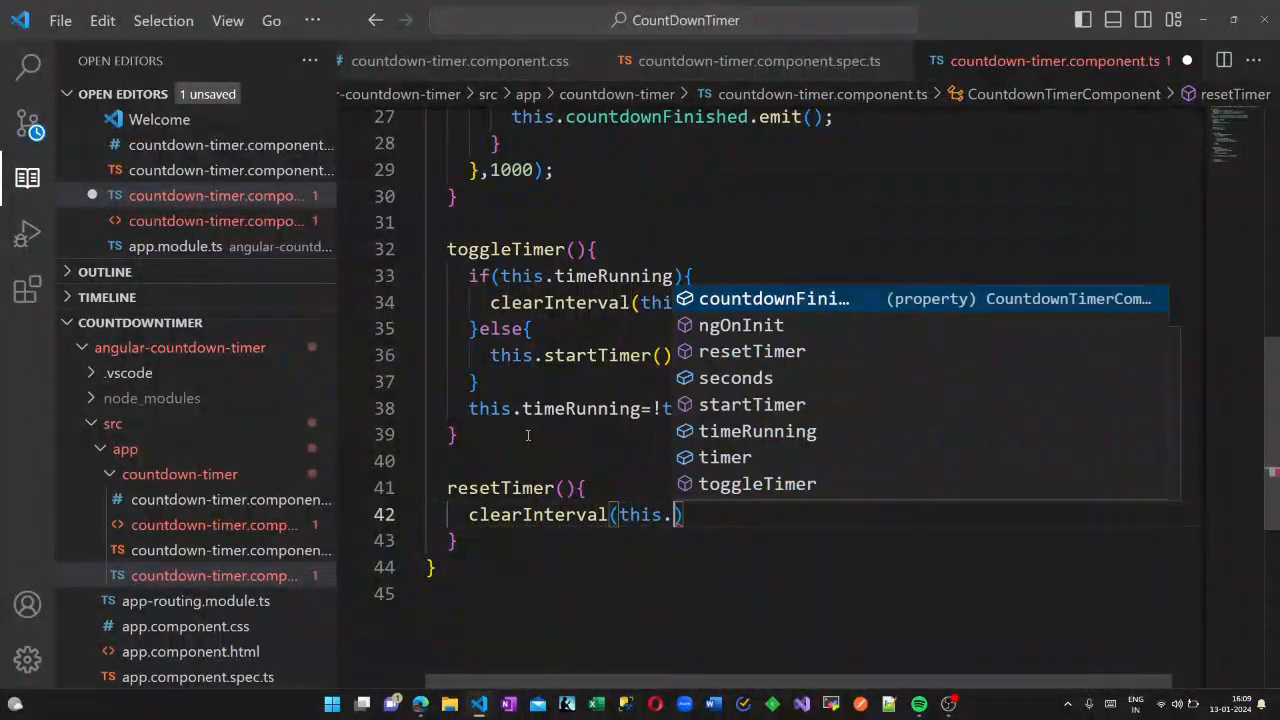
{"action": "key", "text": "Down"}
{"action": "key", "text": "Down"}
{"action": "key", "text": "Down"}
{"action": "key", "text": "Down"}
{"action": "key", "text": "Return"}
{"action": "type", "text": ");"}
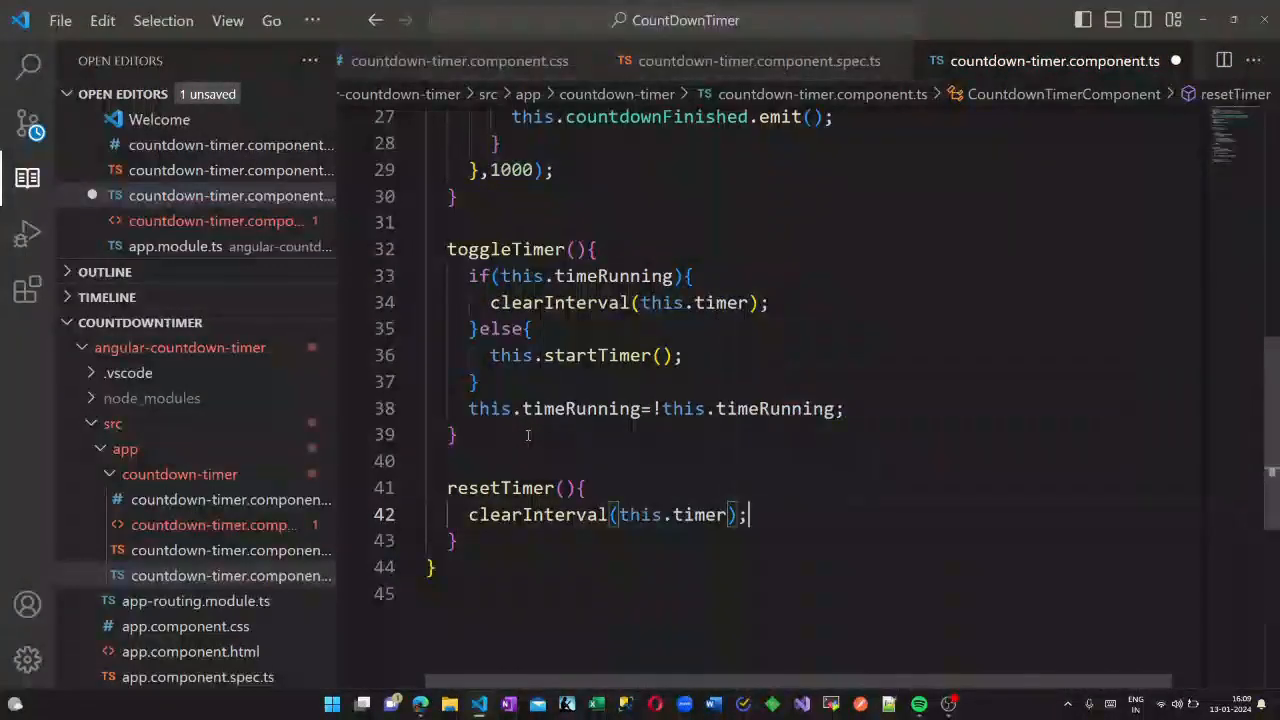
Step: Complete resetTimer with this.seconds=60; this.timeRunning=true; this.startTimer();
{"action": "key", "text": "Return"}
{"action": "type", "text": "this."}
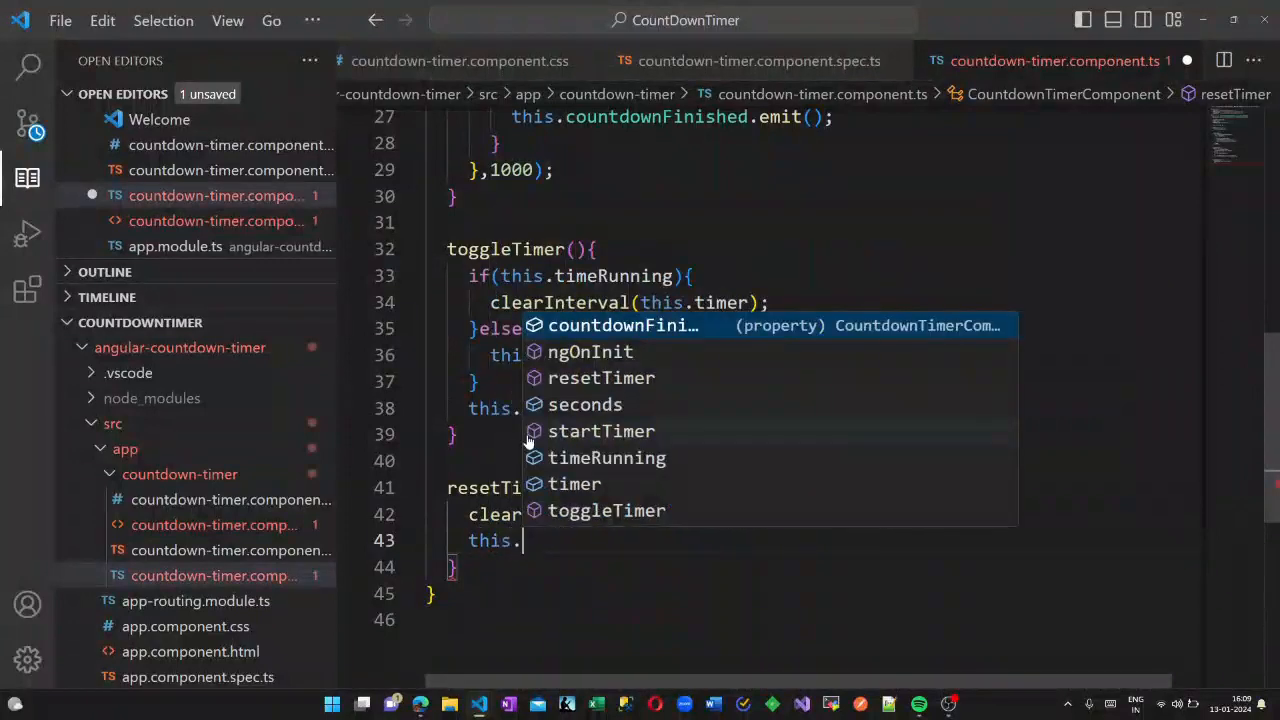
{"action": "type", "text": "s"}
{"action": "key", "text": "Return"}
{"action": "type", "text": "="}
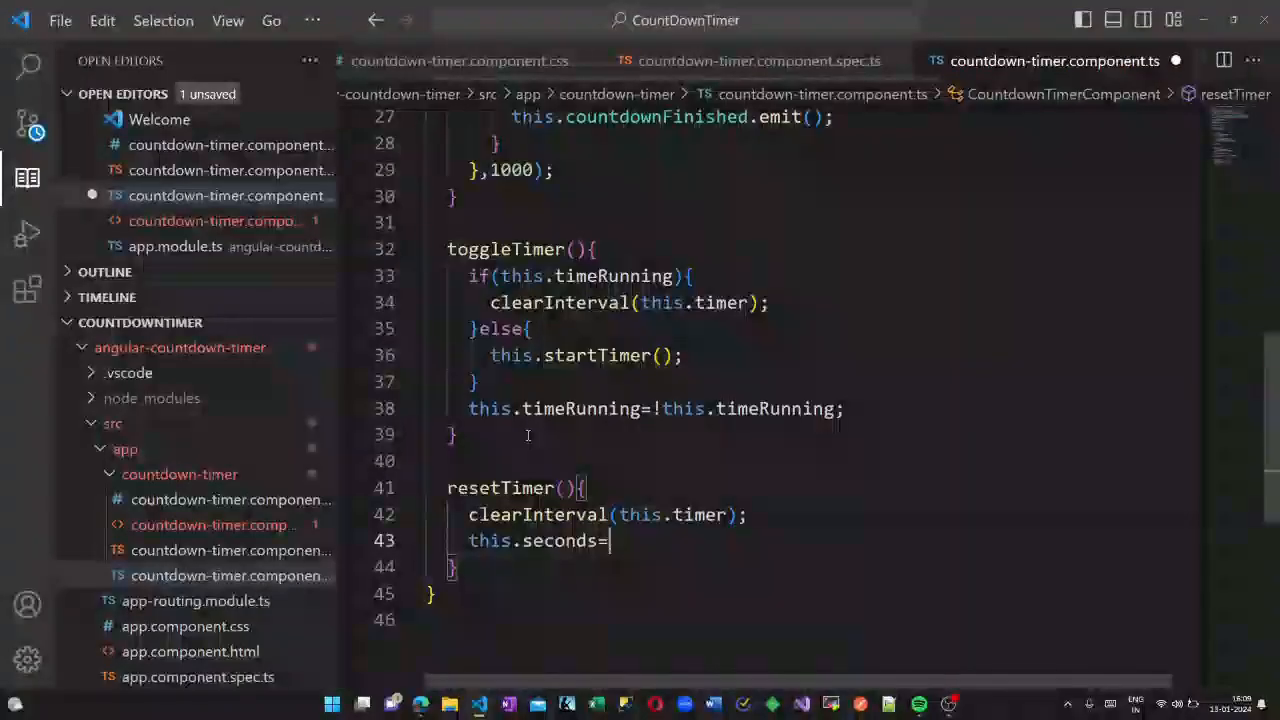
{"action": "type", "text": "60"}
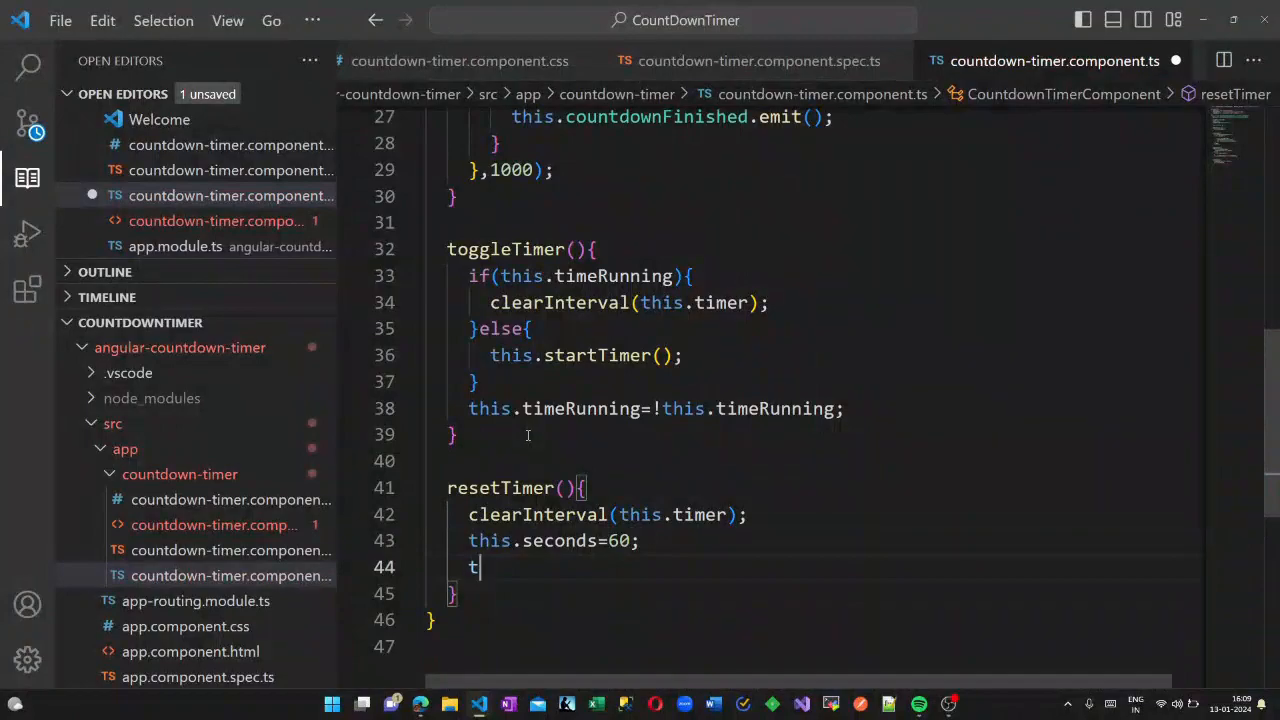
{"action": "type", "text": "his.t"}
{"action": "key", "text": "Return"}
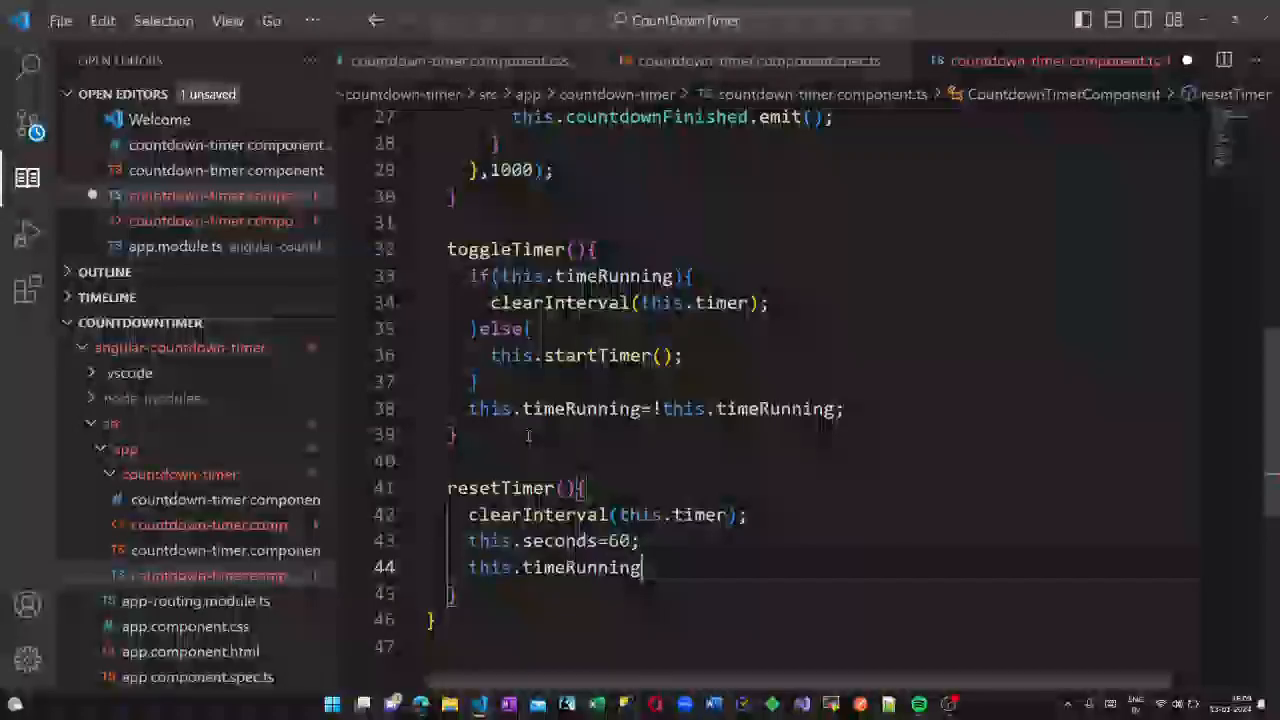
{"action": "type", "text": "=true;"}
{"action": "key", "text": "Return"}
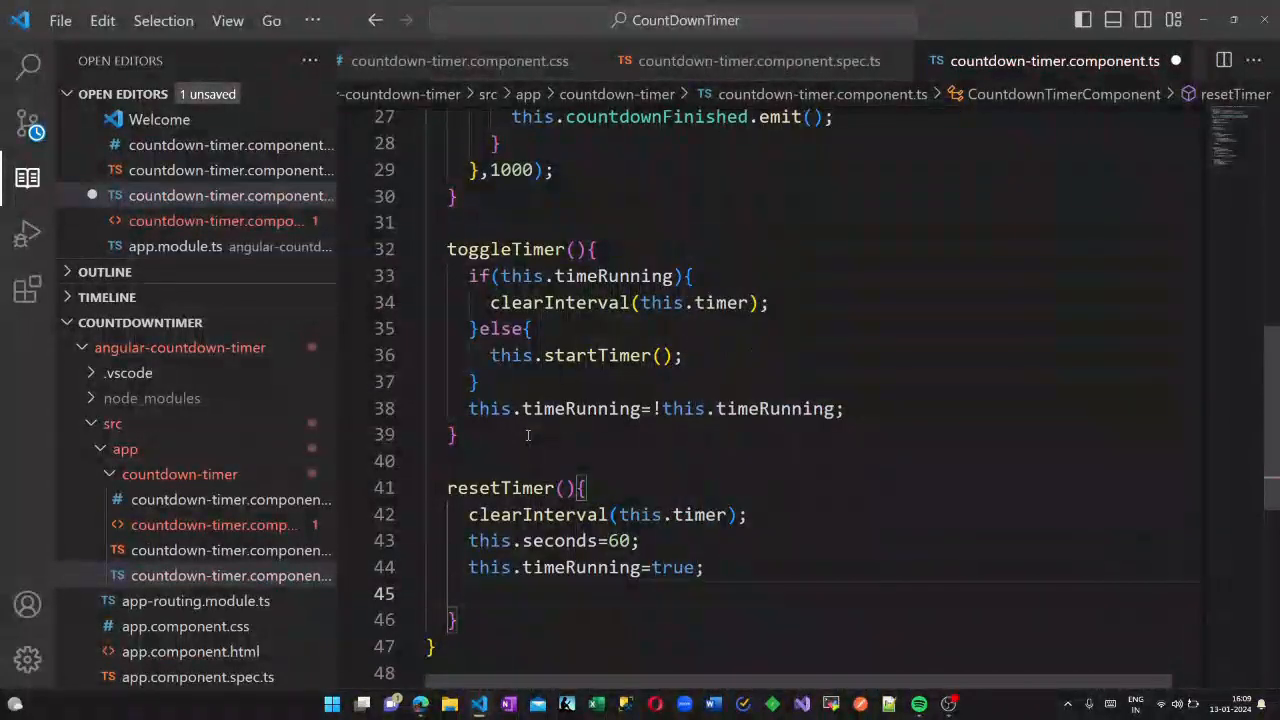
{"action": "type", "text": "this."}
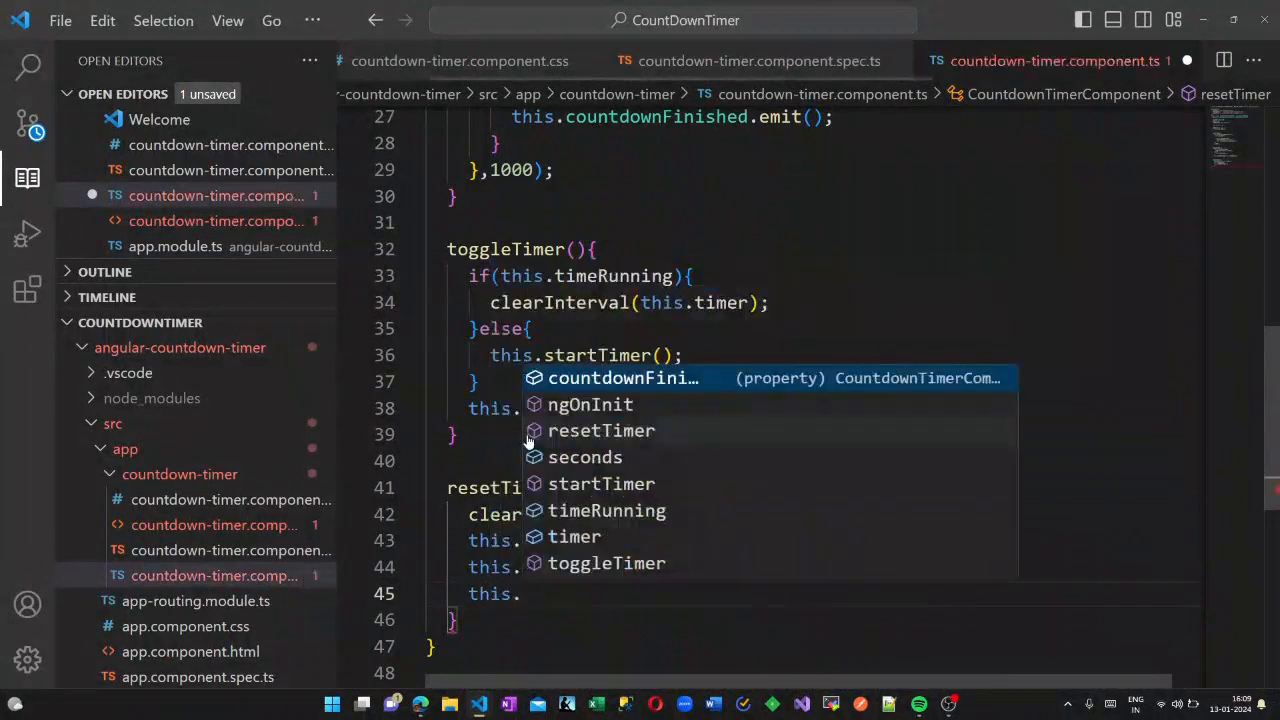
{"action": "type", "text": "s"}
{"action": "type", "text": "t"}
{"action": "key", "text": "Return"}
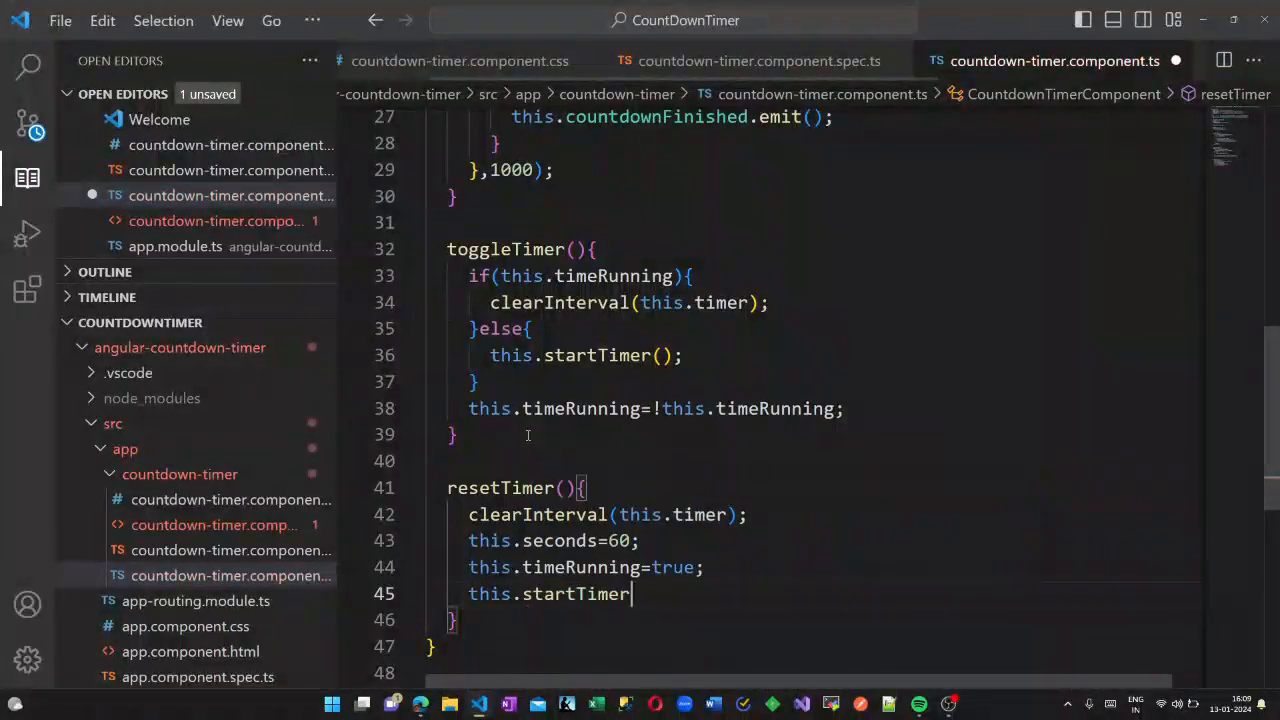
{"action": "type", "text": "();"}
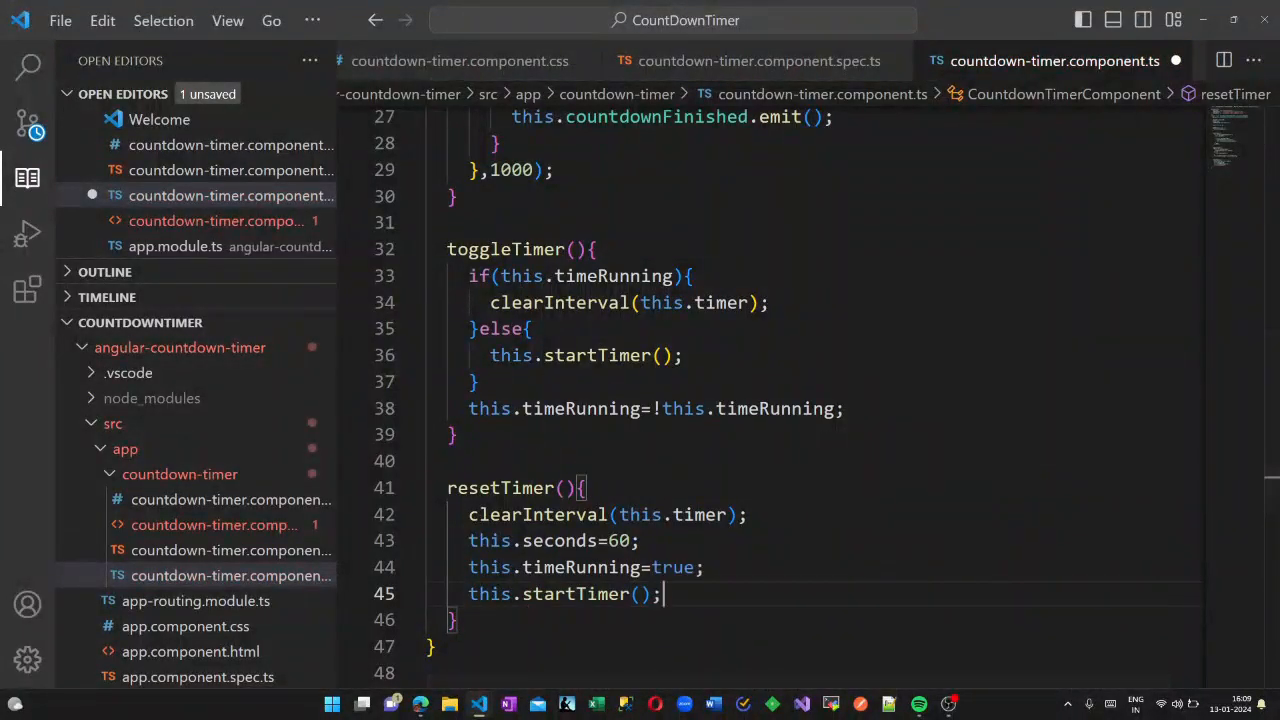
Step: Declare formatTime(seconds:number):string{ below resetTimer
{"action": "key", "text": "Return"}
{"action": "key", "text": "Return"}
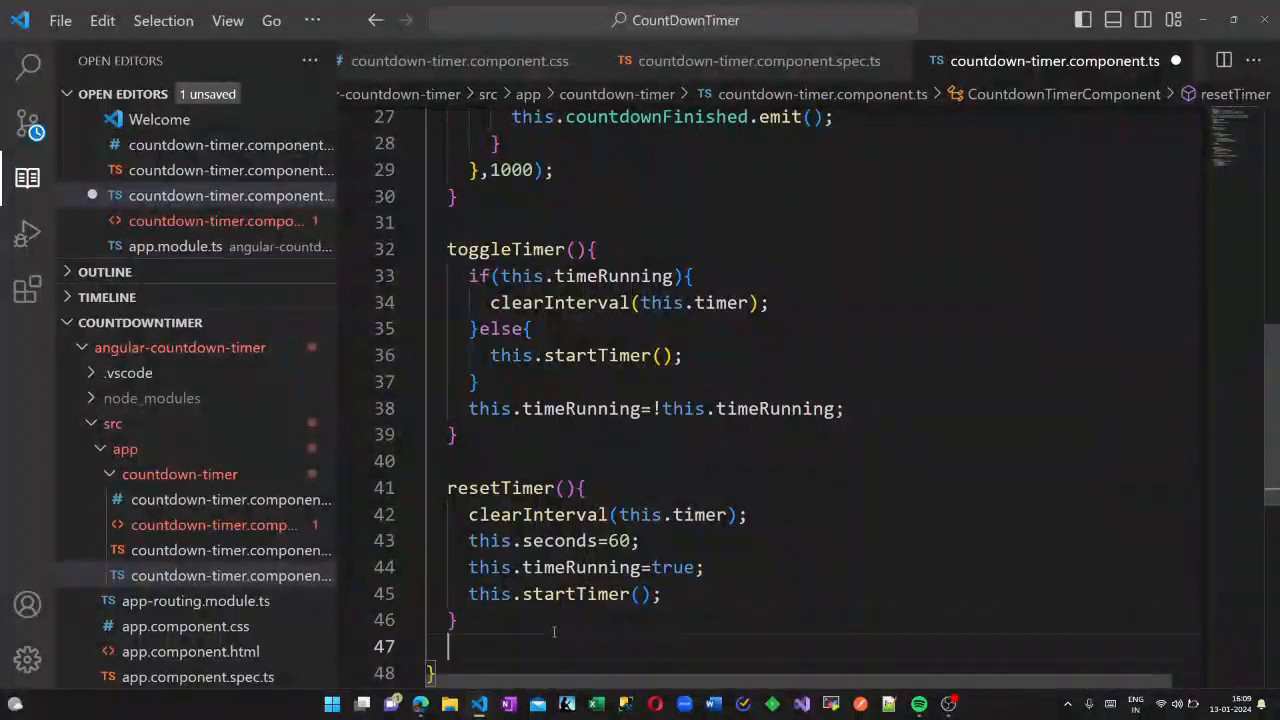
{"action": "type", "text": "formatTim"}
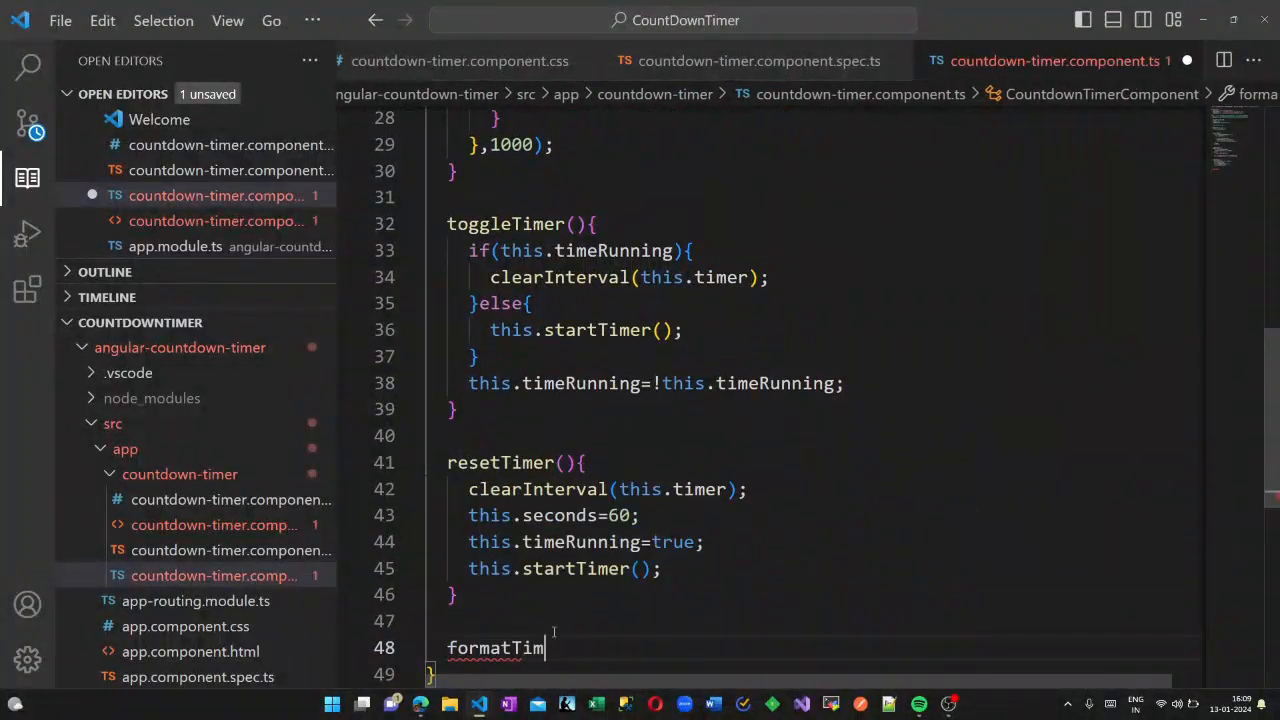
{"action": "type", "text": "e"}
{"action": "type", "text": "(s"}
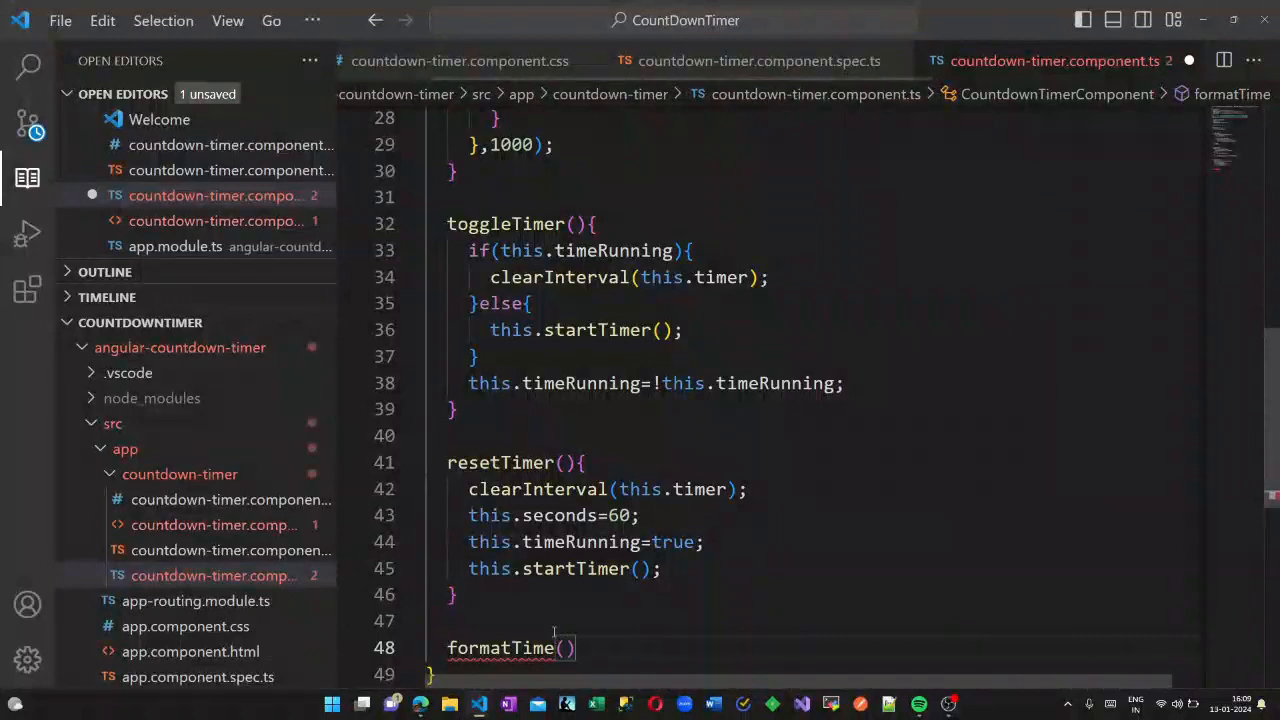
{"action": "type", "text": "e"}
{"action": "key", "text": "Return"}
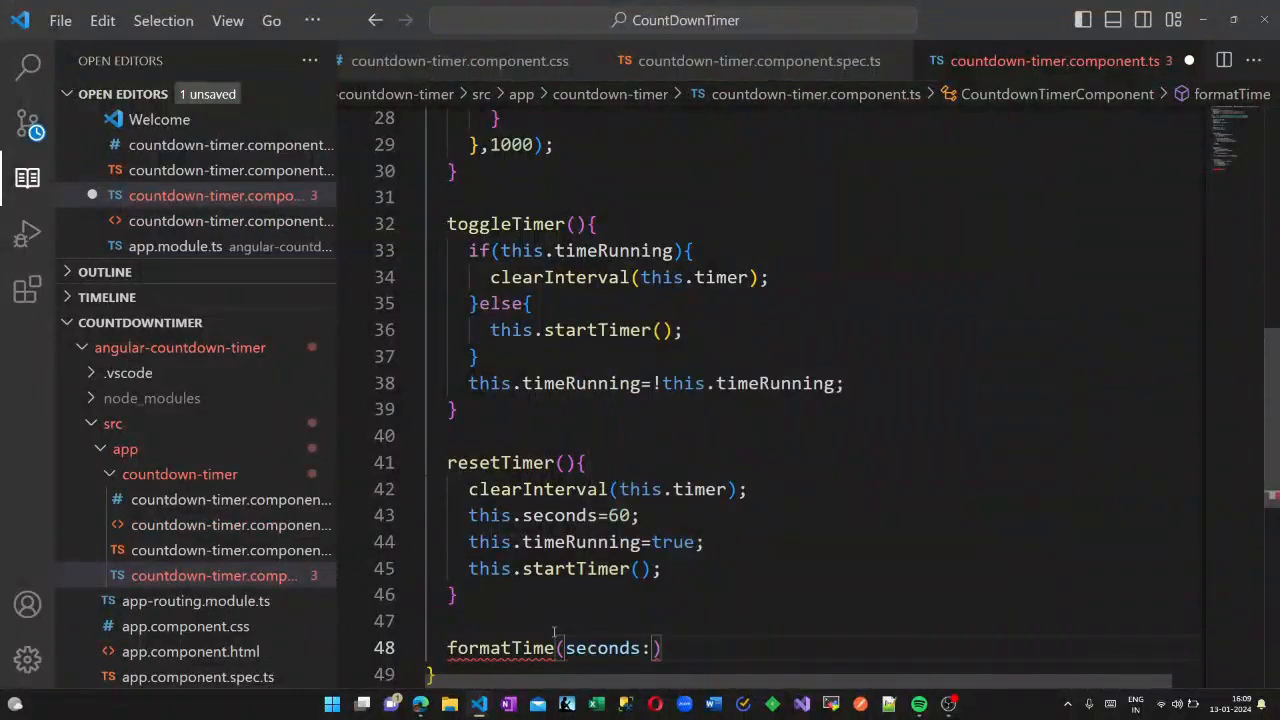
{"action": "type", "text": "nu"}
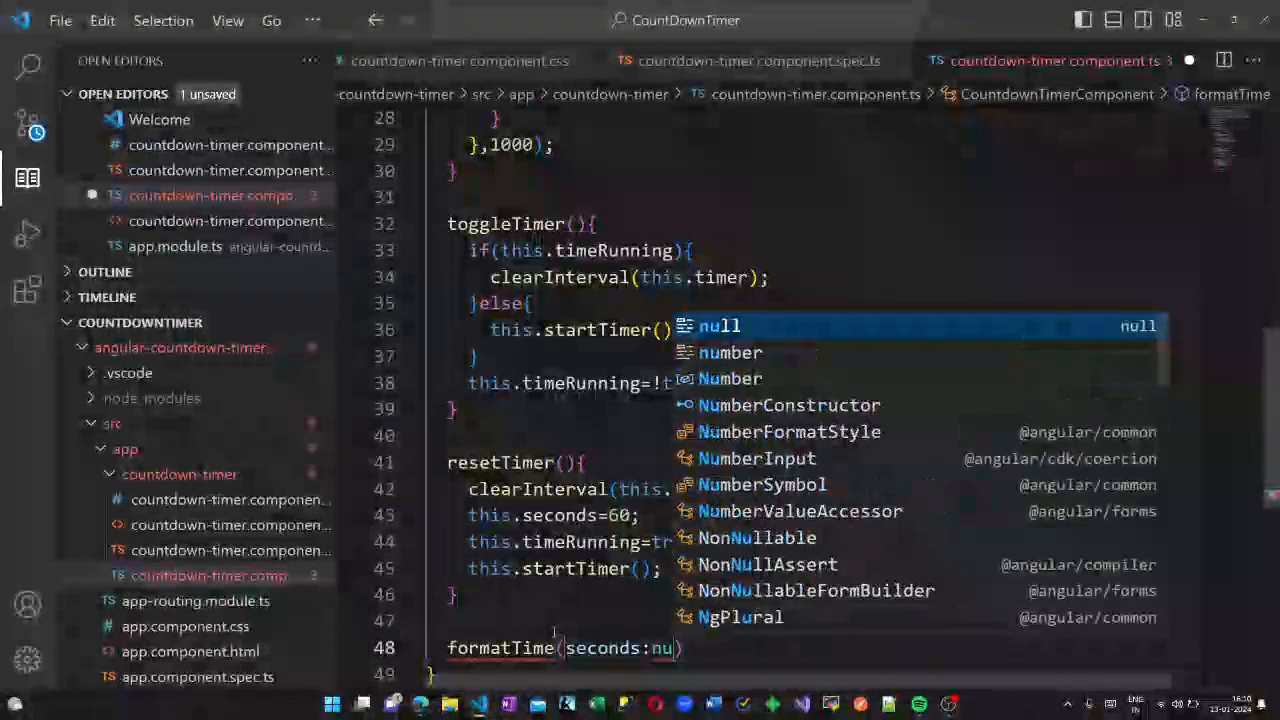
{"action": "type", "text": "m"}
{"action": "key", "text": "Return"}
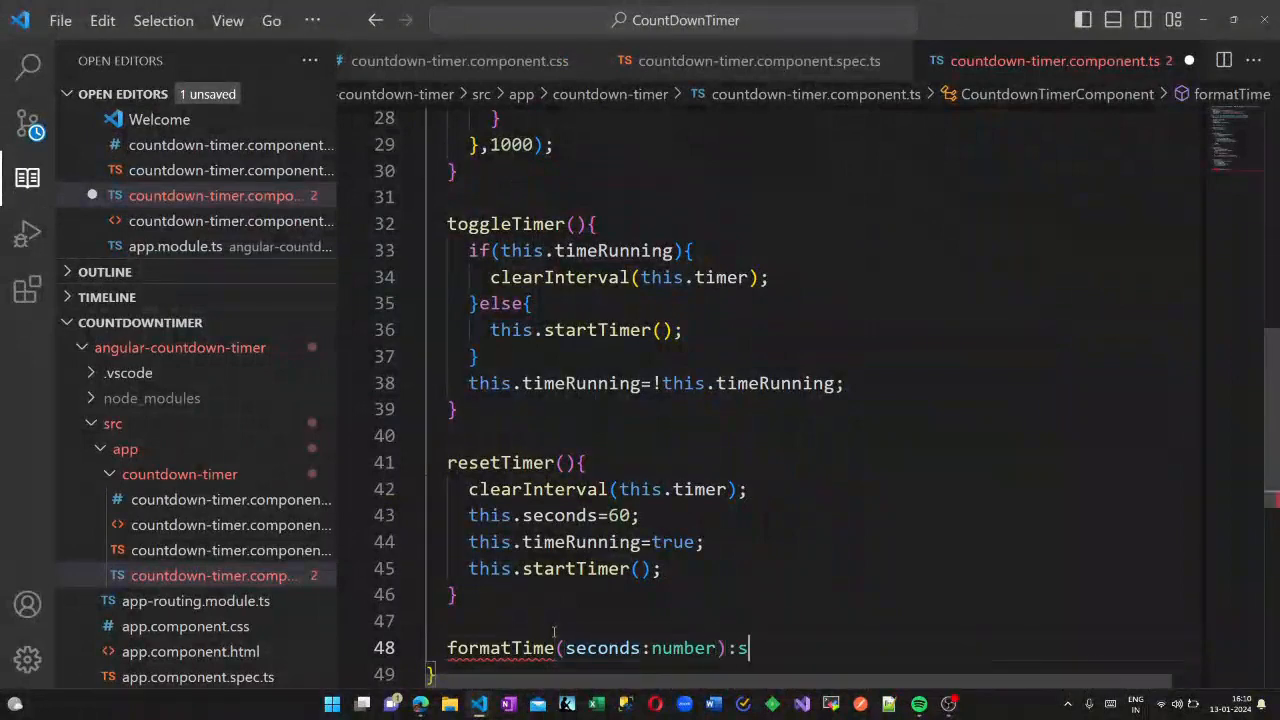
{"action": "type", "text": "tring{"}
{"action": "key", "text": "Return"}
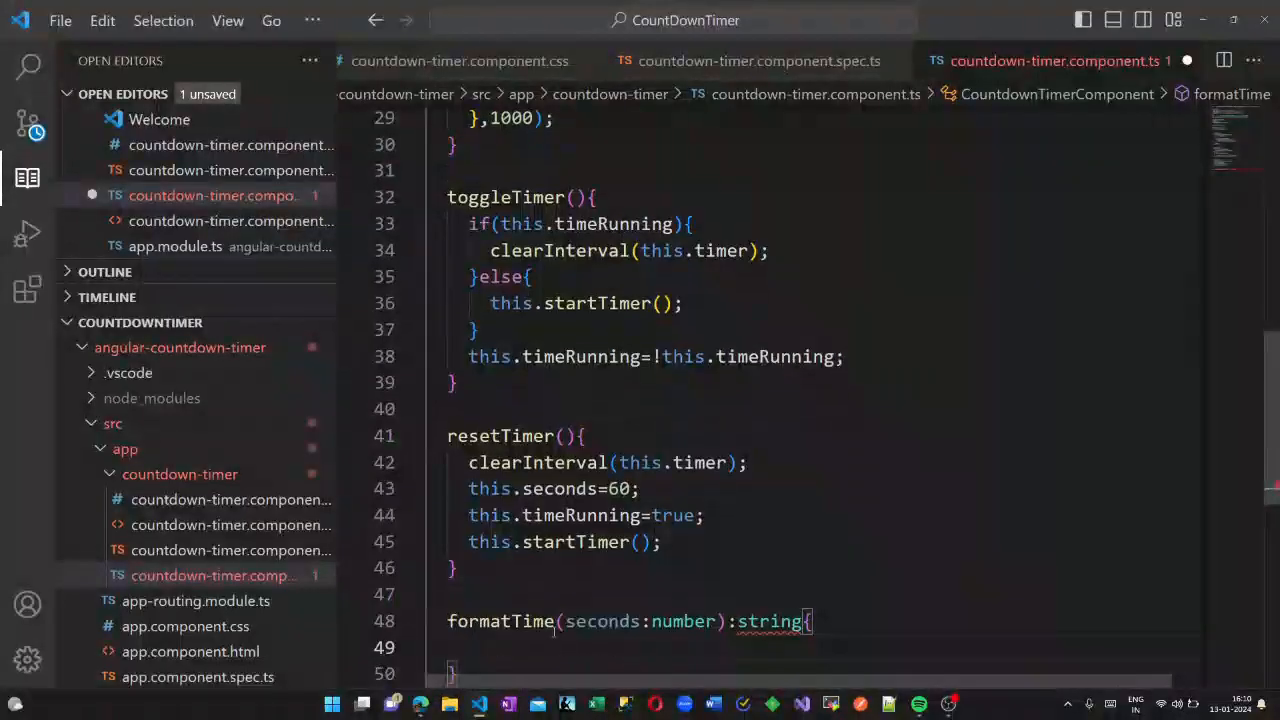
{"action": "key", "text": "Return"}
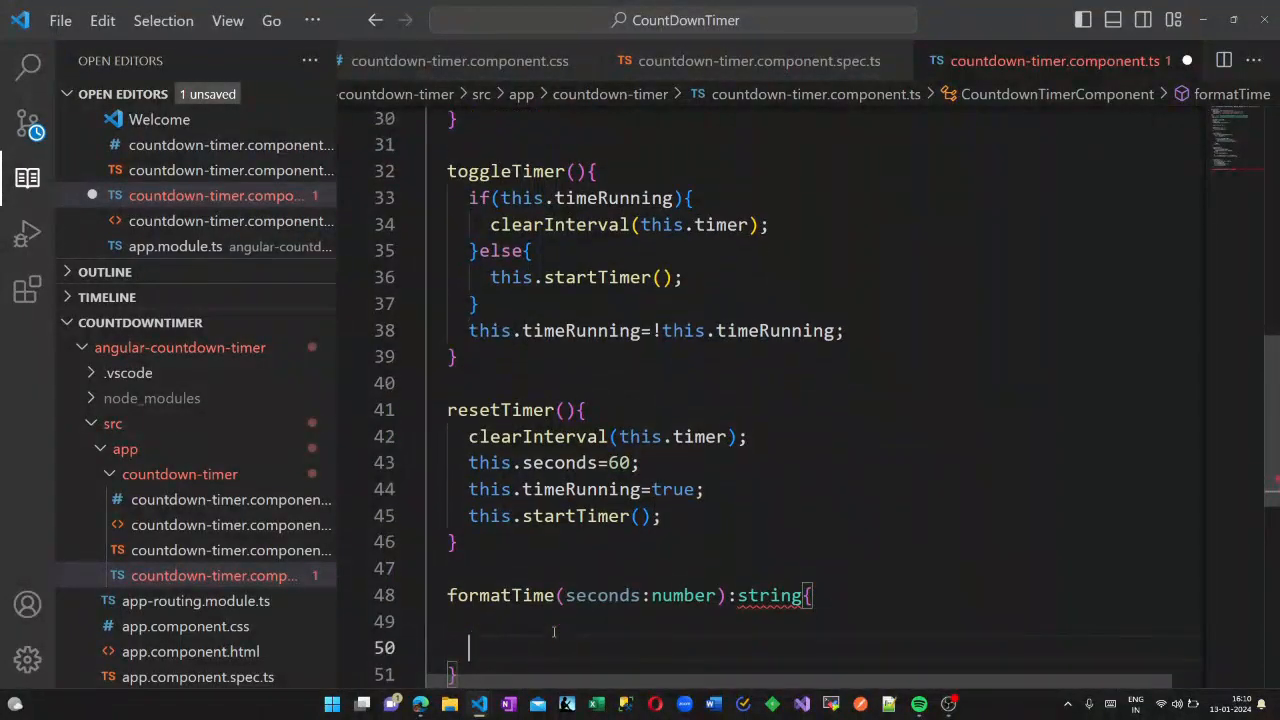
{"action": "type", "text": "const "}
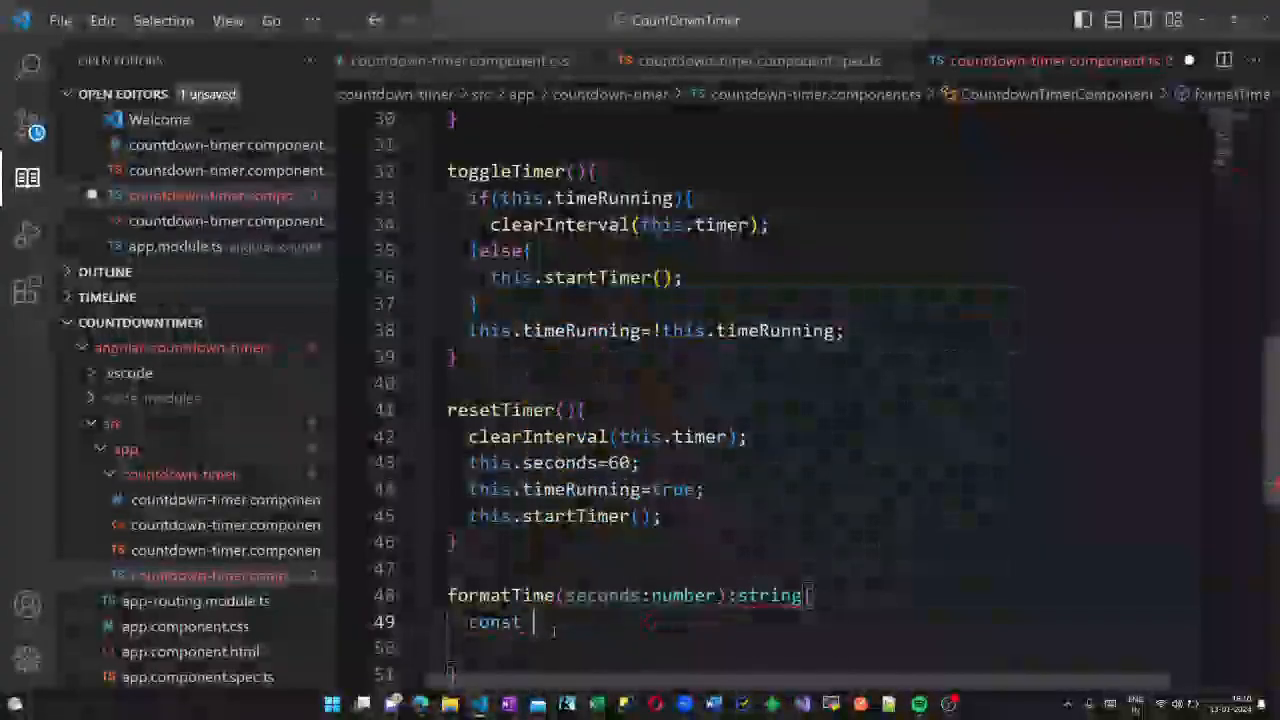
{"action": "type", "text": "minute:"}
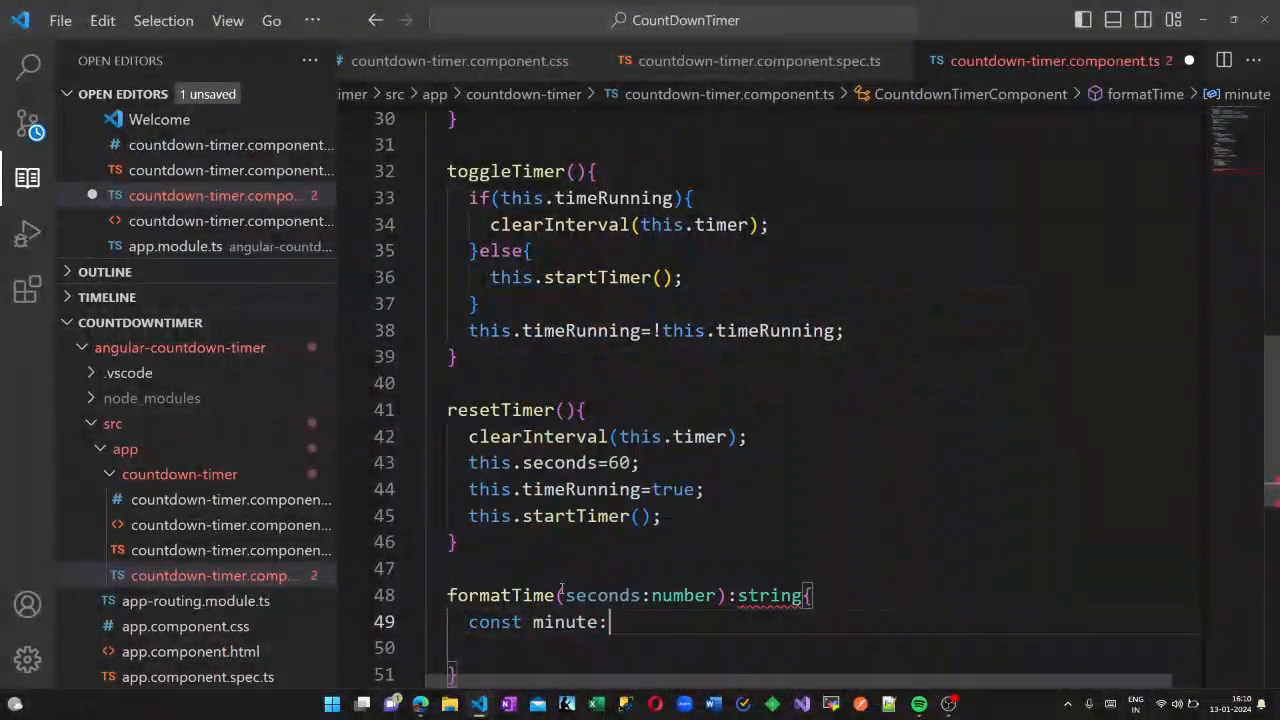
{"action": "key", "text": "BackSpace"}
{"action": "type", "text": "s:"}
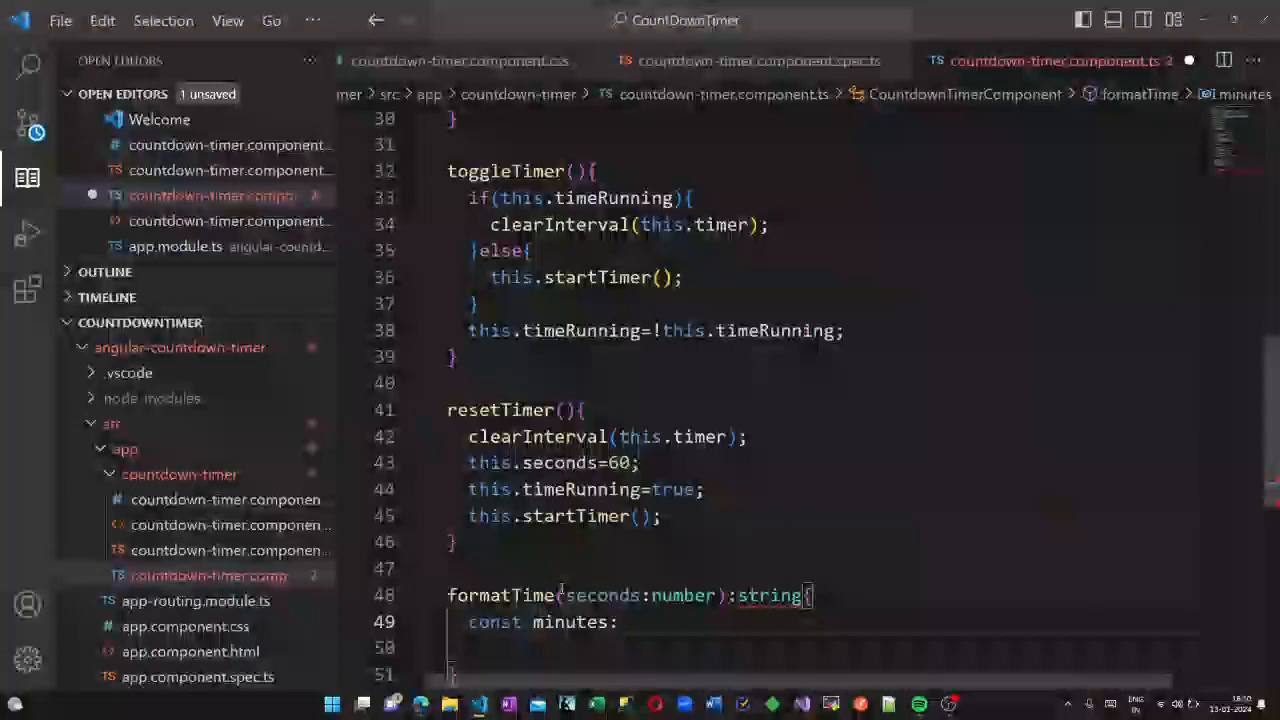
{"action": "type", "text": "number =M"}
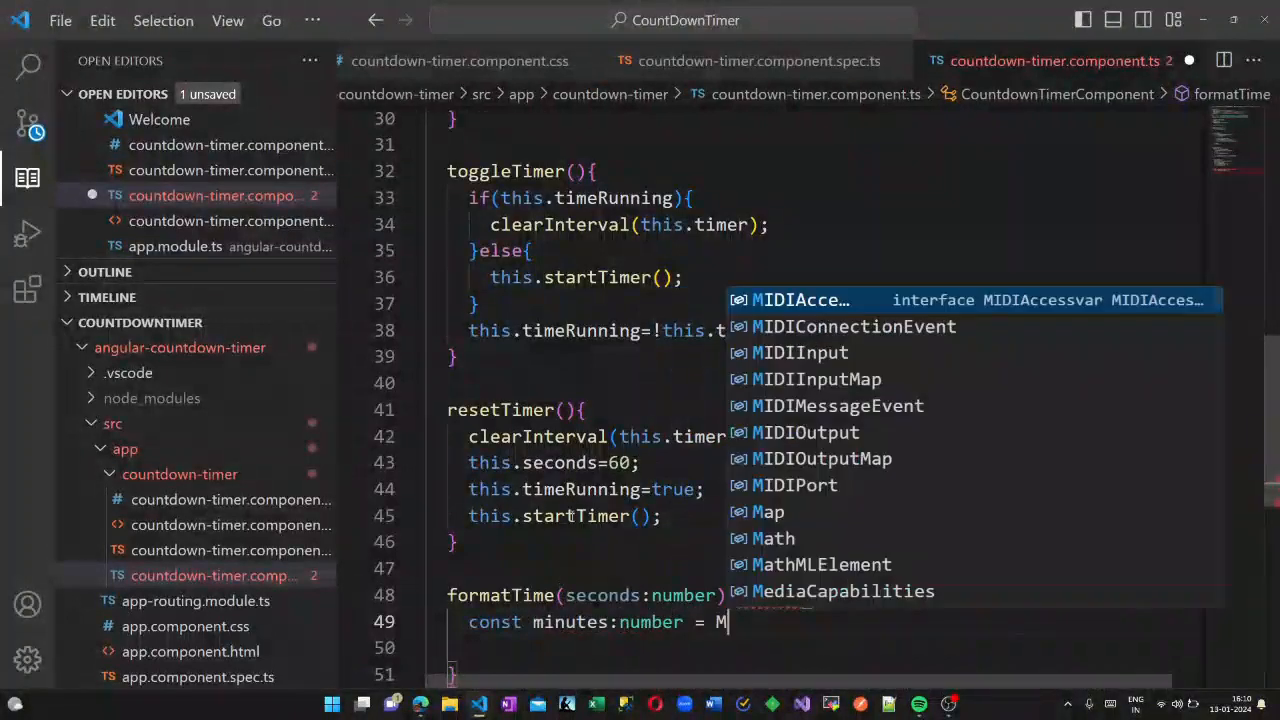
{"action": "type", "text": "ath.floor("}
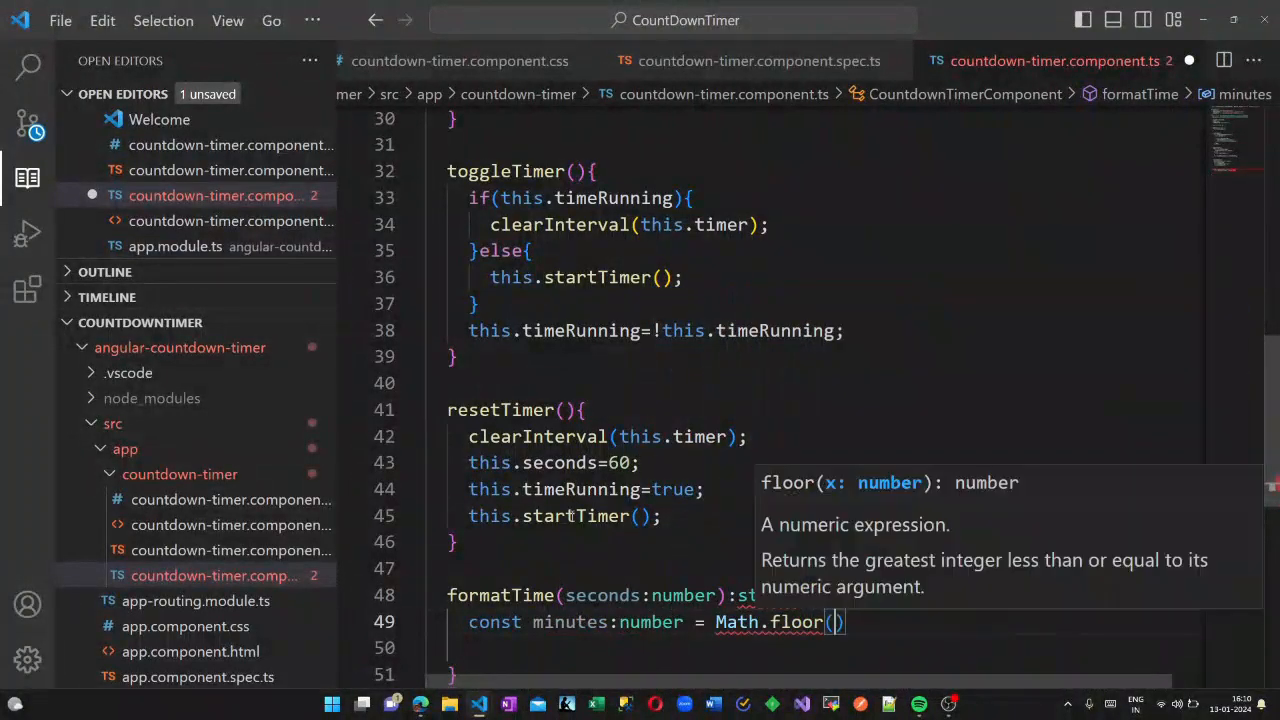
{"action": "type", "text": "se"}
Step: Compute const minutes = Math.floor(seconds/60); and const remainingSeconds = seconds%60;
{"action": "key", "text": "Tab"}
{"action": "type", "text": "/6"}
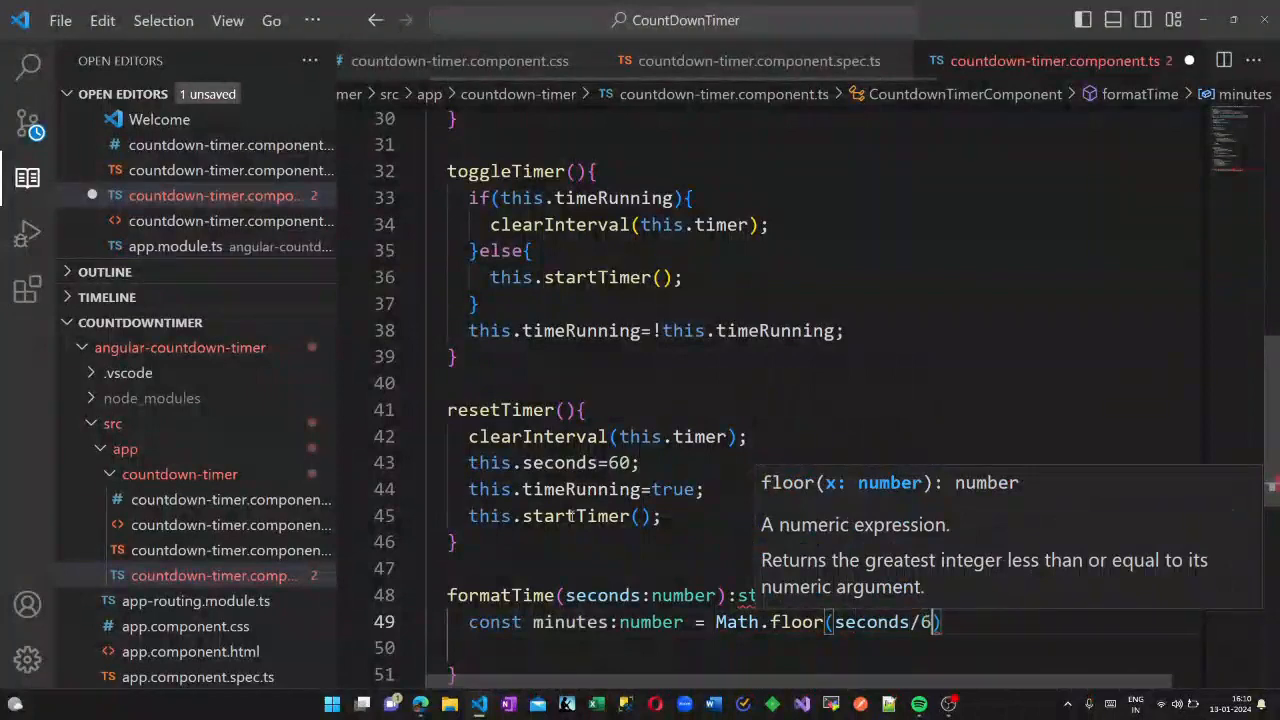
{"action": "type", "text": "0);"}
{"action": "key", "text": "Return"}
{"action": "type", "text": "c"}
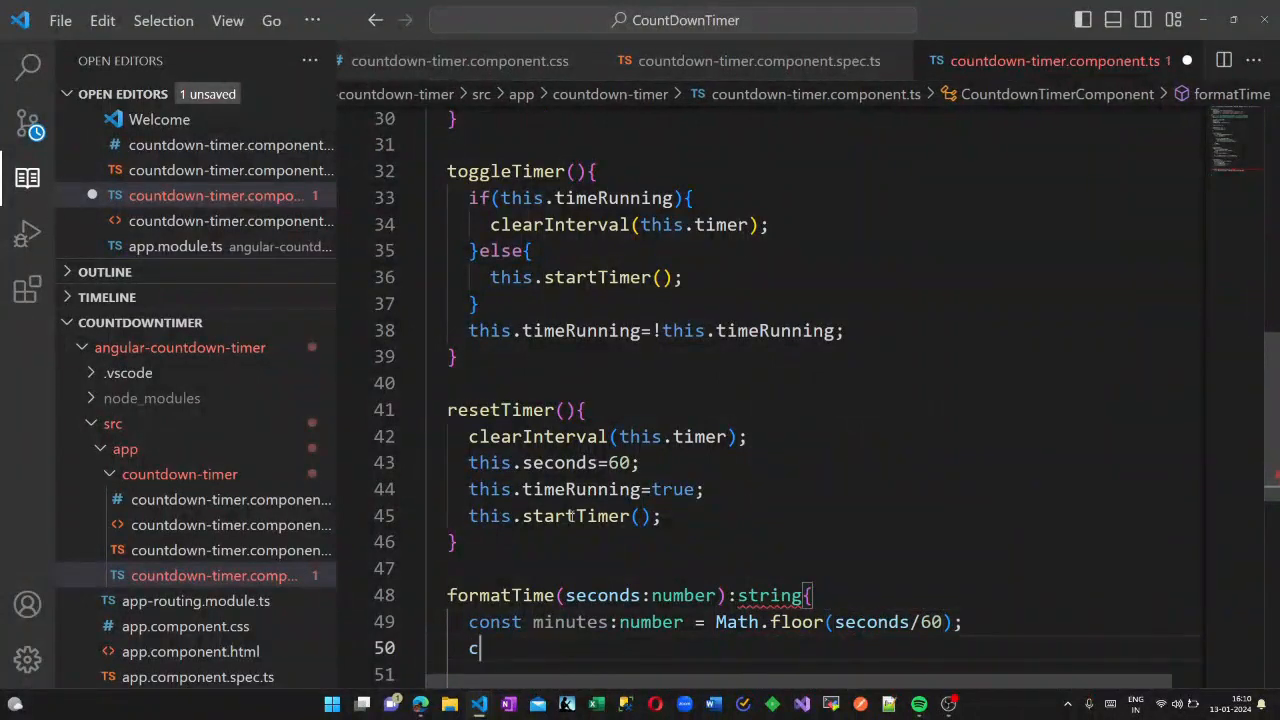
{"action": "type", "text": "onst rem"}
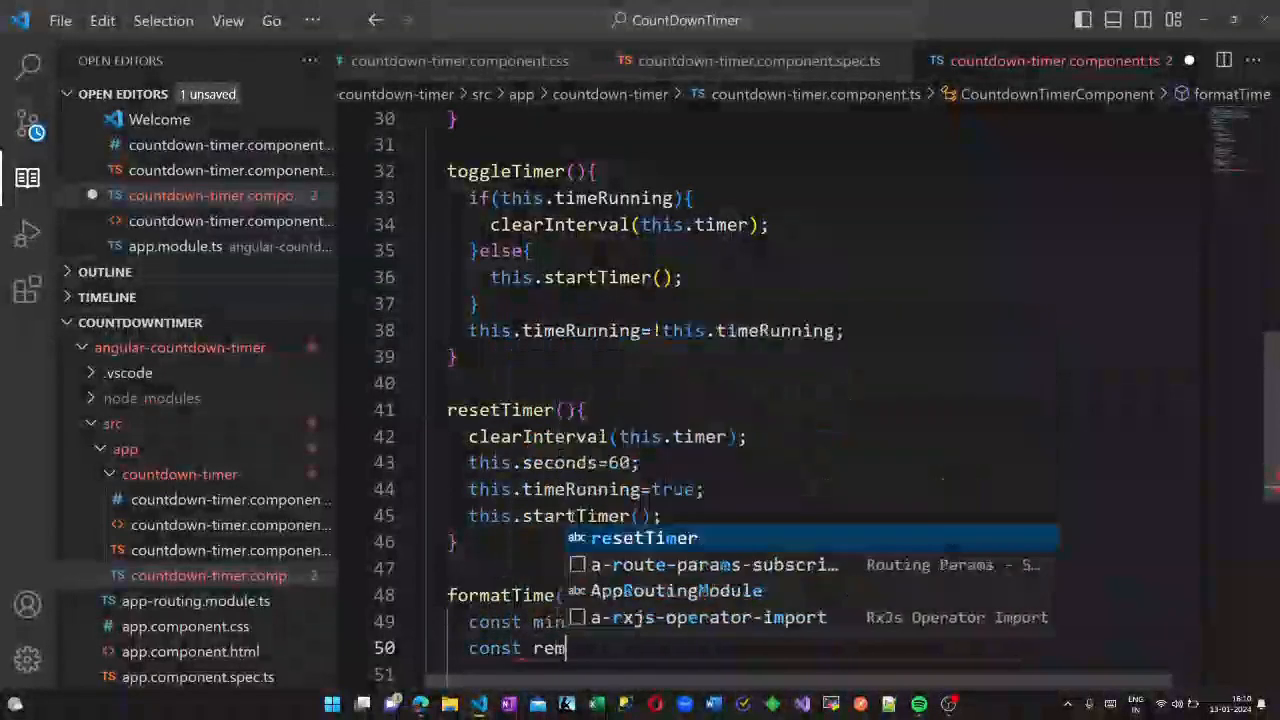
{"action": "type", "text": "ainingSeconds"}
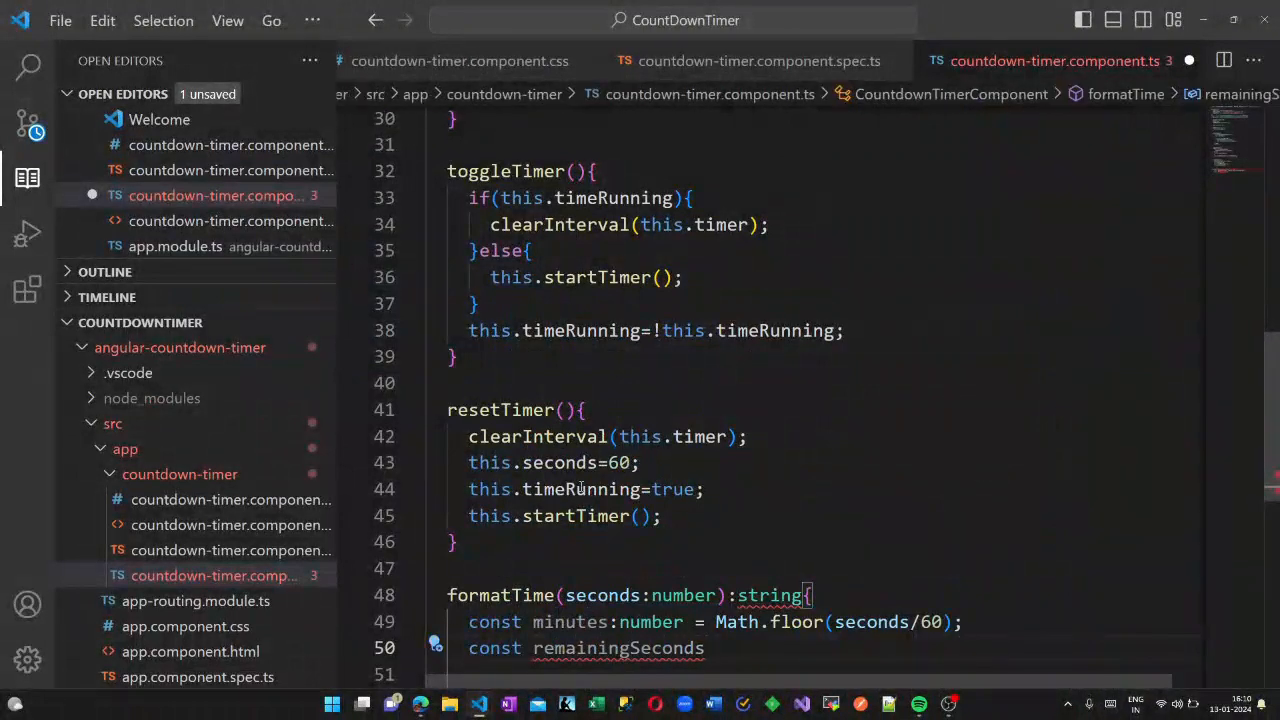
{"action": "type", "text": ": num"}
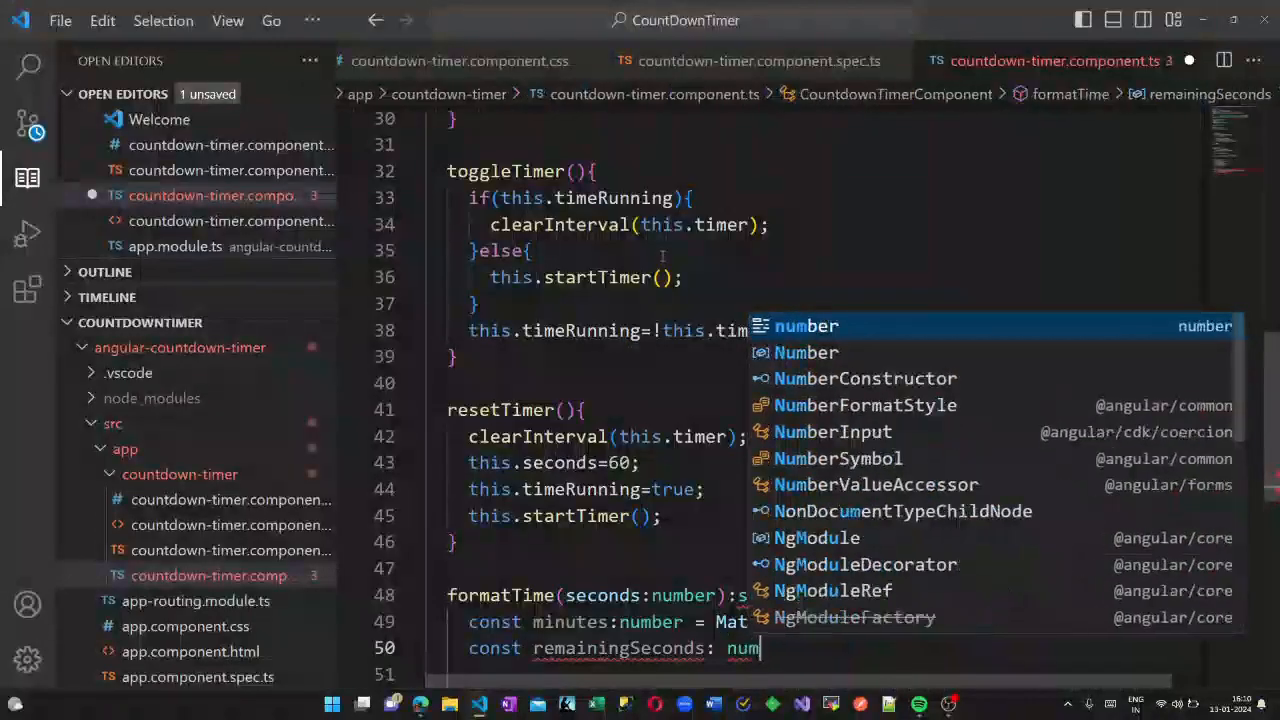
{"action": "key", "text": "Return"}
{"action": "type", "text": "=se"}
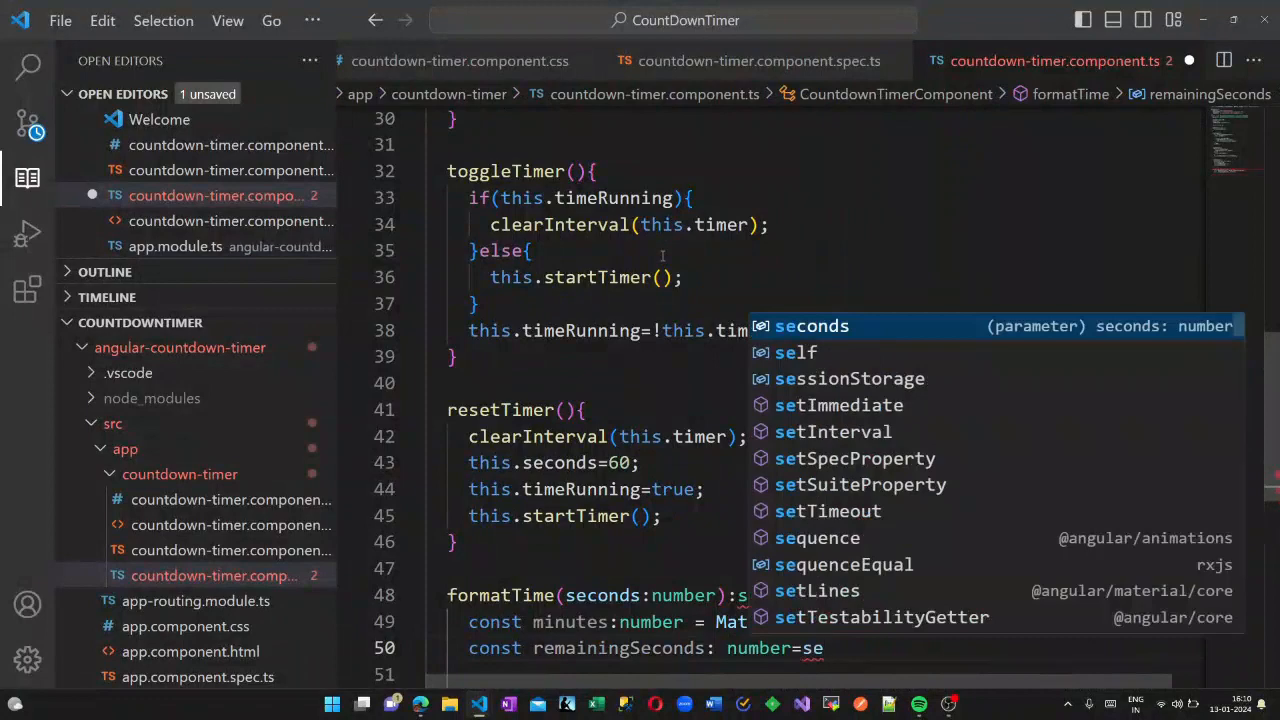
{"action": "key", "text": "Return"}
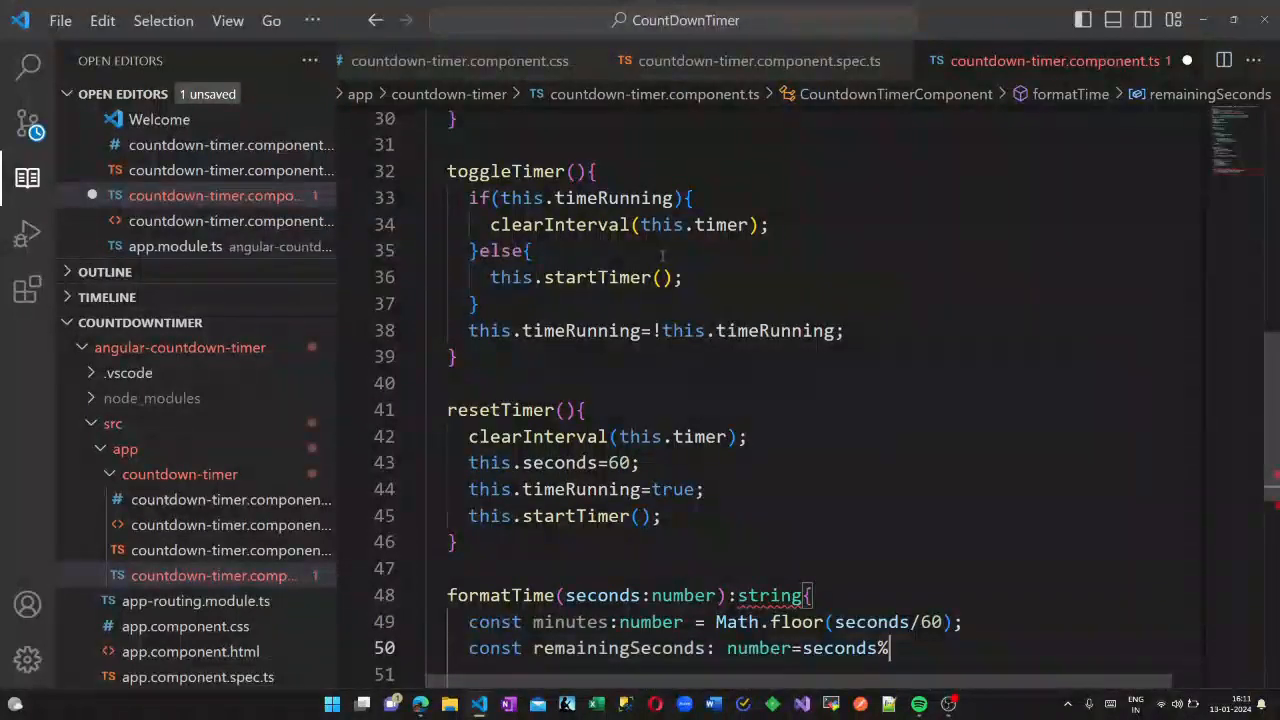
{"action": "type", "text": "60;"}
{"action": "key", "text": "Return"}
{"action": "key", "text": "Return"}
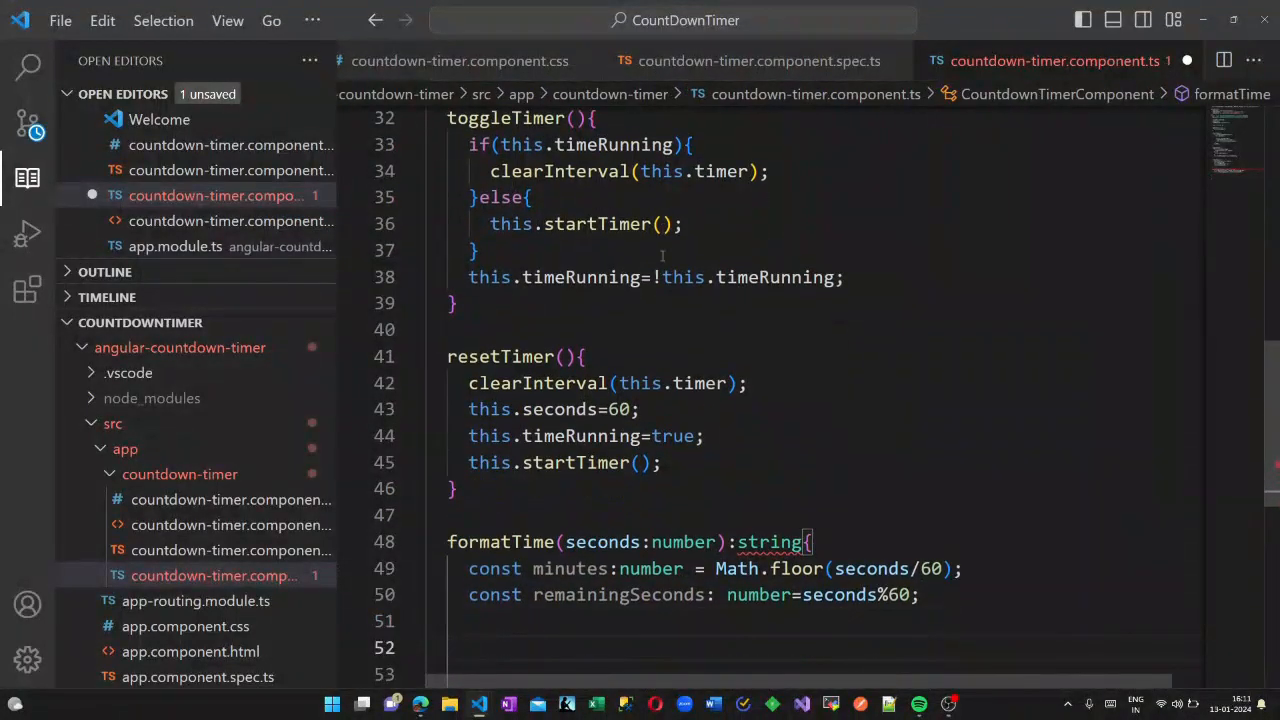
{"action": "type", "text": "const forma"}
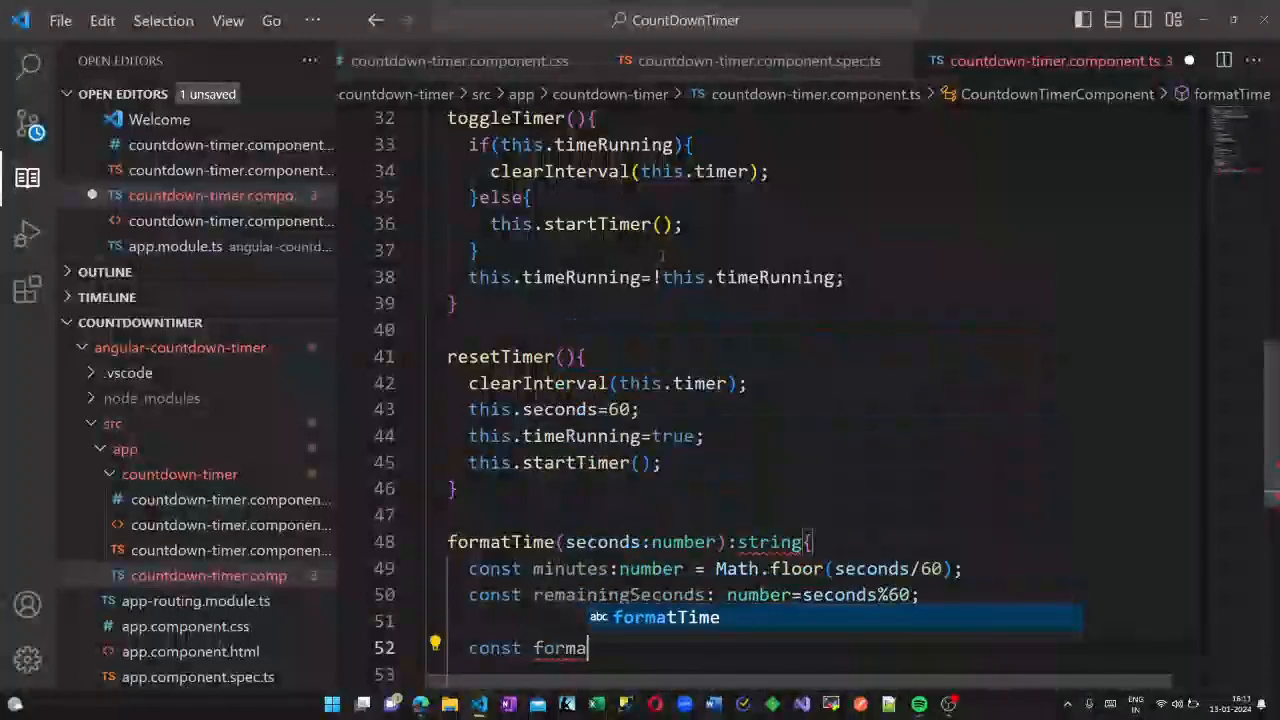
{"action": "type", "text": "ttedMinu"}
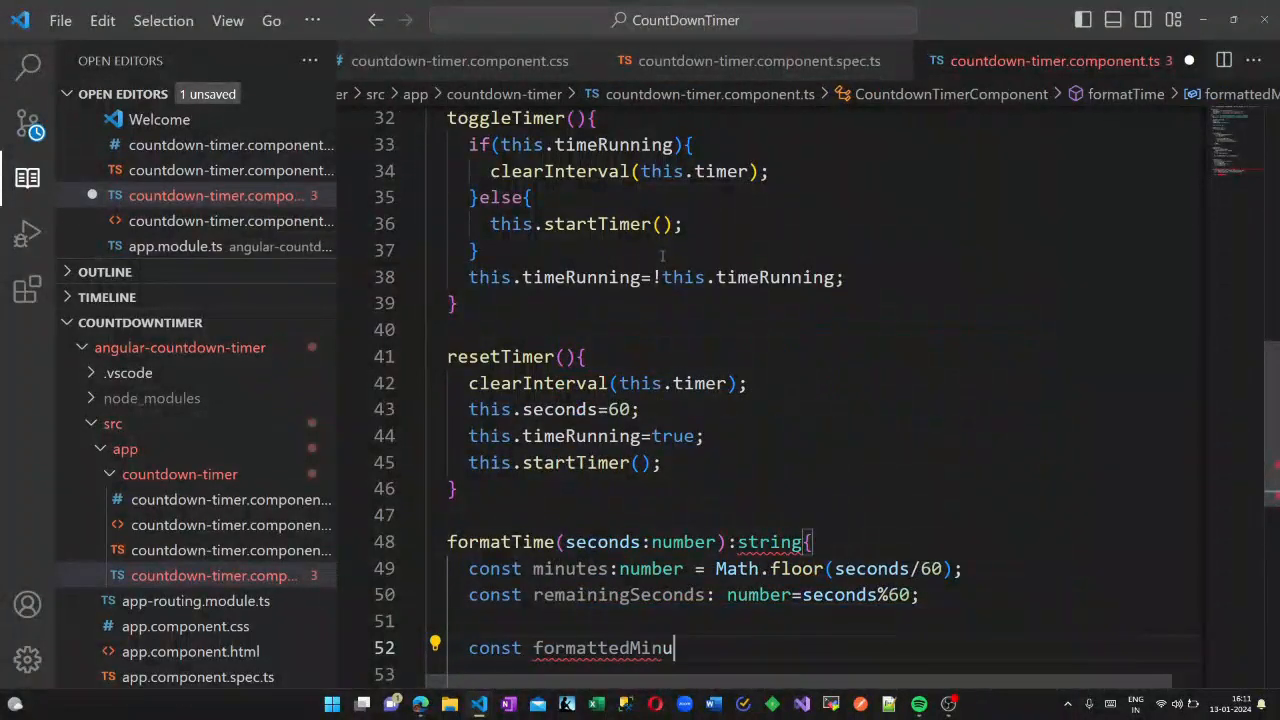
{"action": "type", "text": "tes:string "}
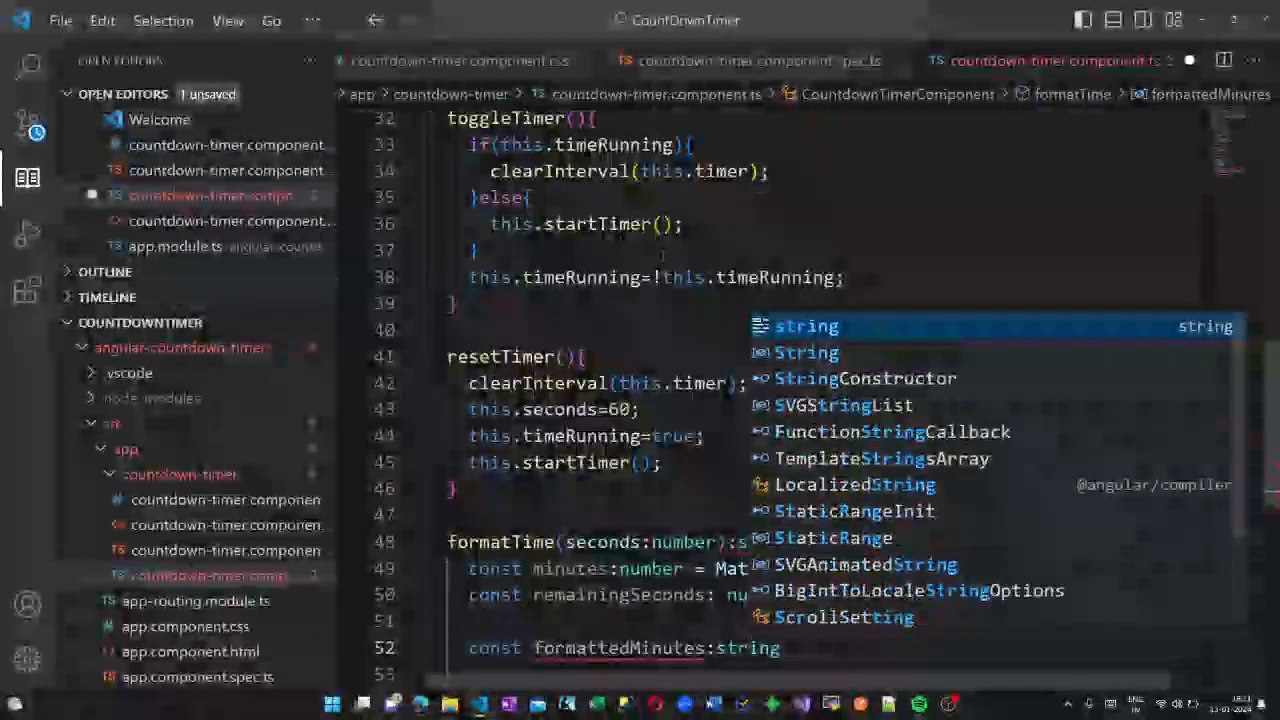
{"action": "type", "text": "= this."}
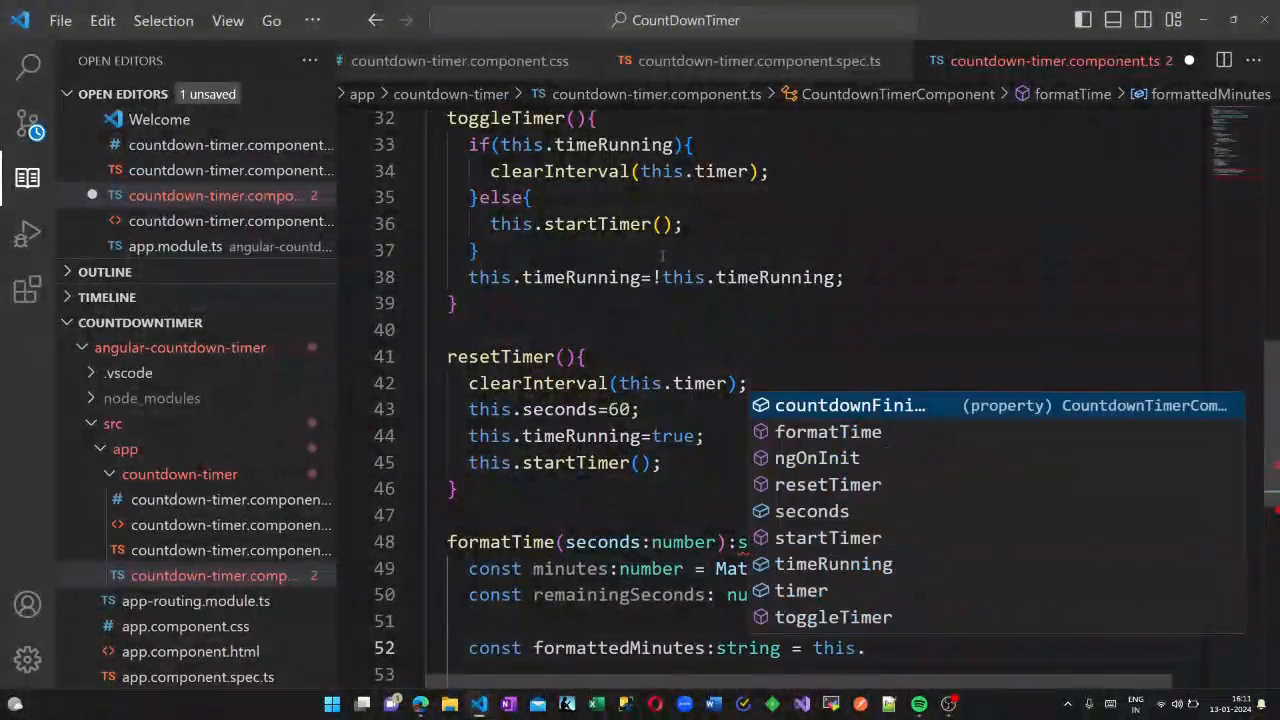
{"action": "type", "text": "pad"}
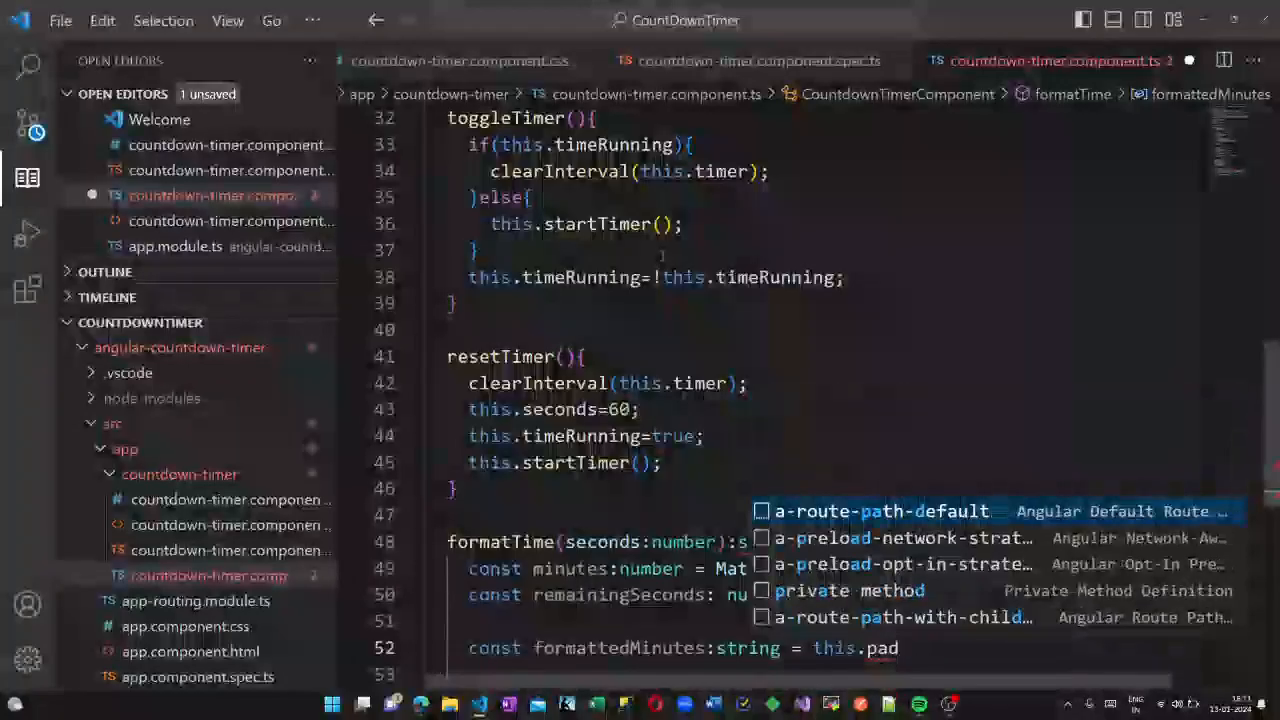
{"action": "type", "text": "Numb"}
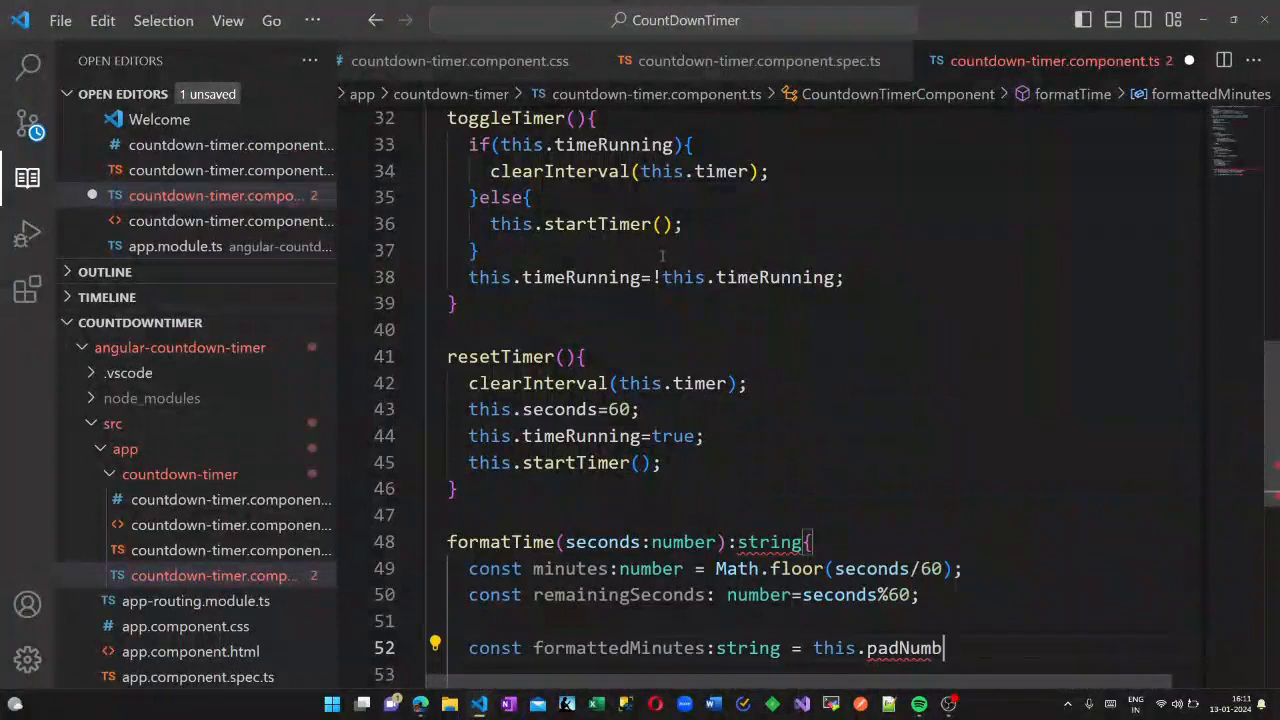
{"action": "type", "text": "er(minutes"}
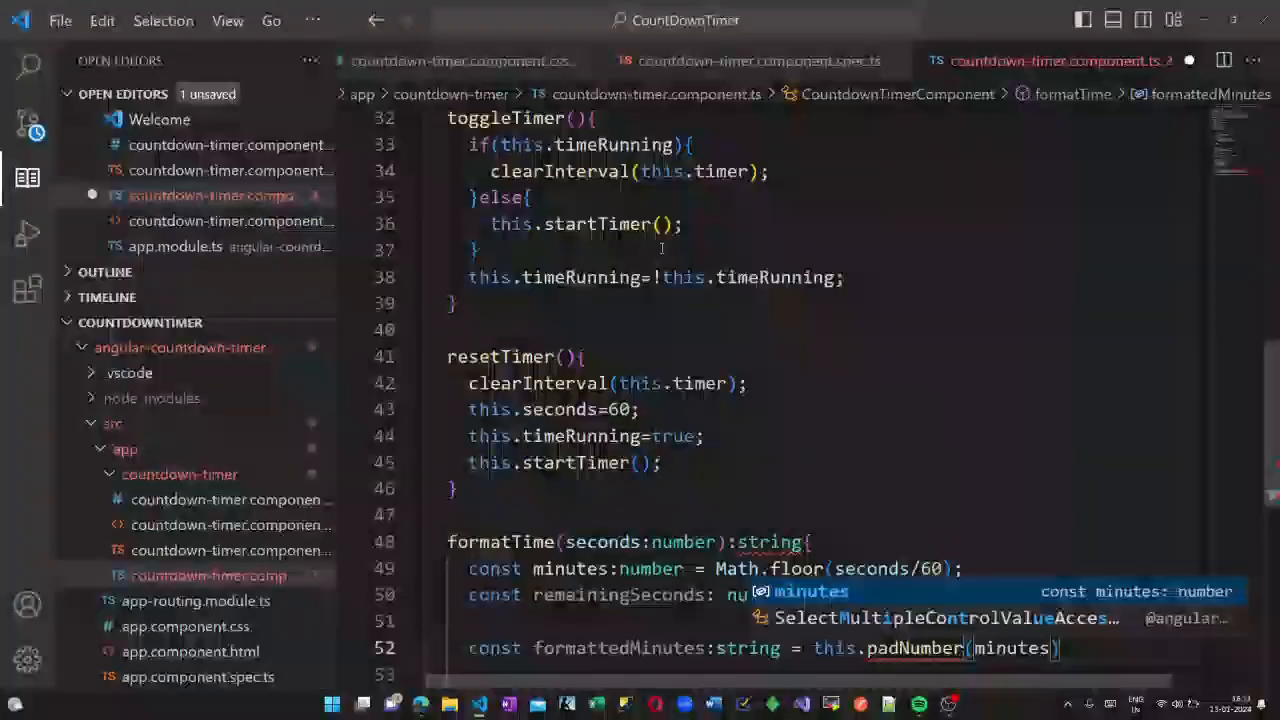
{"action": "type", "text": ")"}
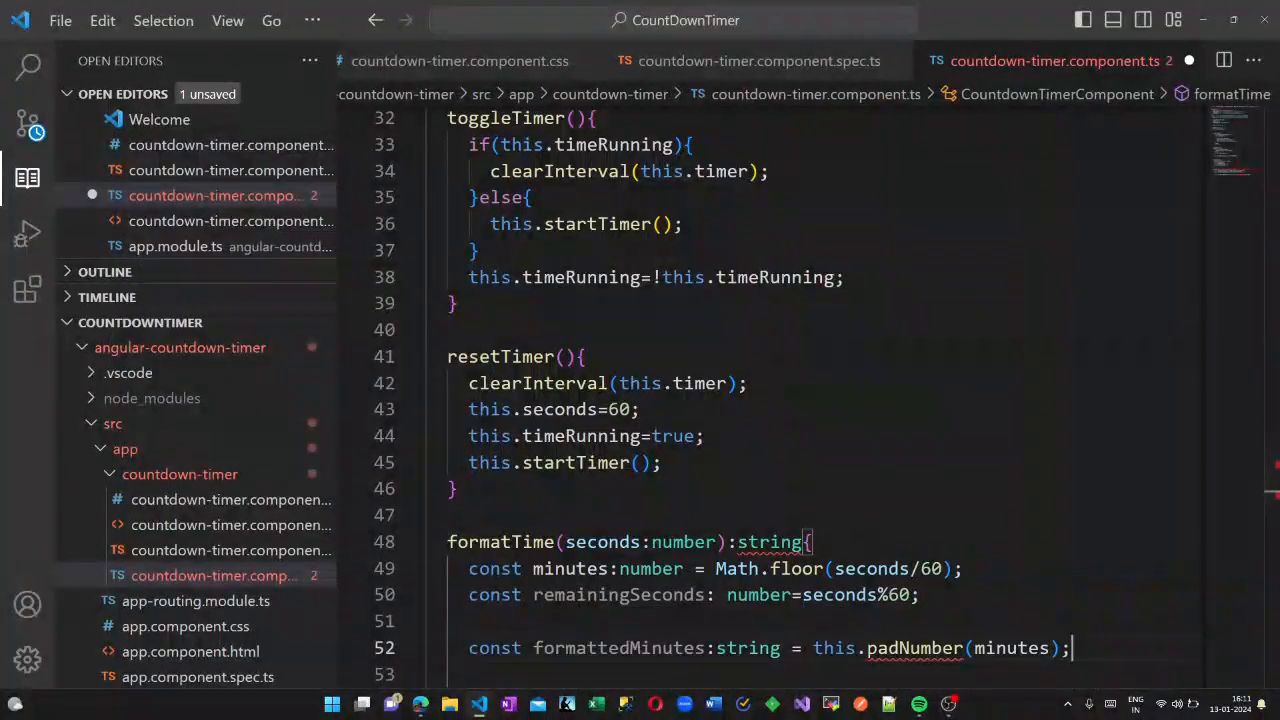
{"action": "scroll", "coordinate": [1258, 585], "scroll_direction": "down", "scroll_amount": 3}
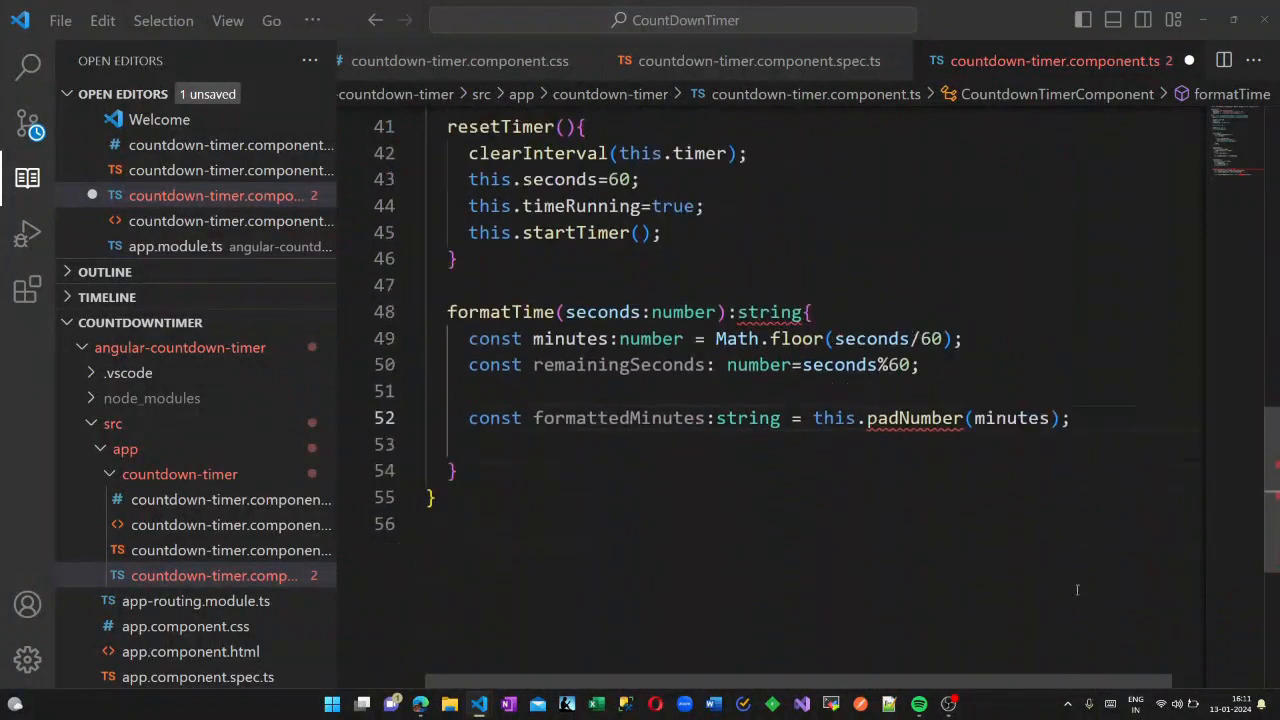
Step: Add const formattedMinutes:string = this.padNumber(minutes); inside formatTime
{"action": "left_click", "coordinate": [548, 476]}
Step: Declare private padNumber(number:number): string{ below formatTime
{"action": "key", "text": "Return"}
{"action": "type", "text": "pri"}
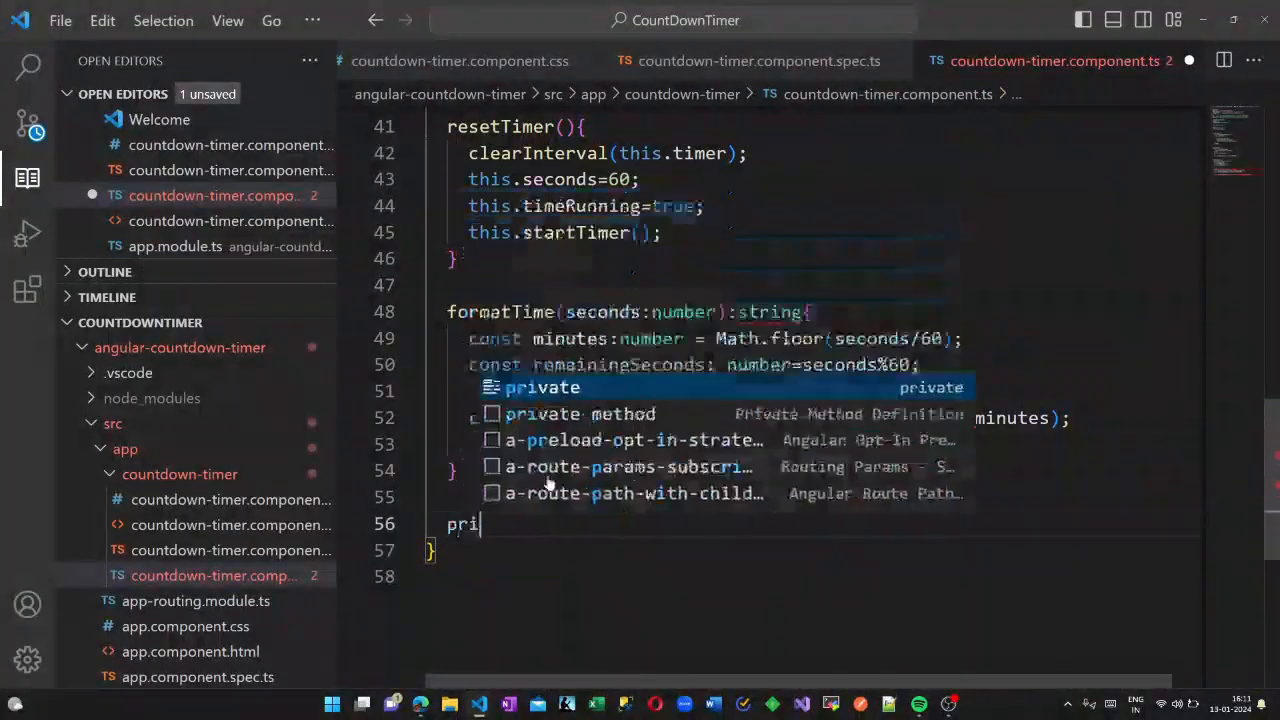
{"action": "type", "text": "vate padNumbe"}
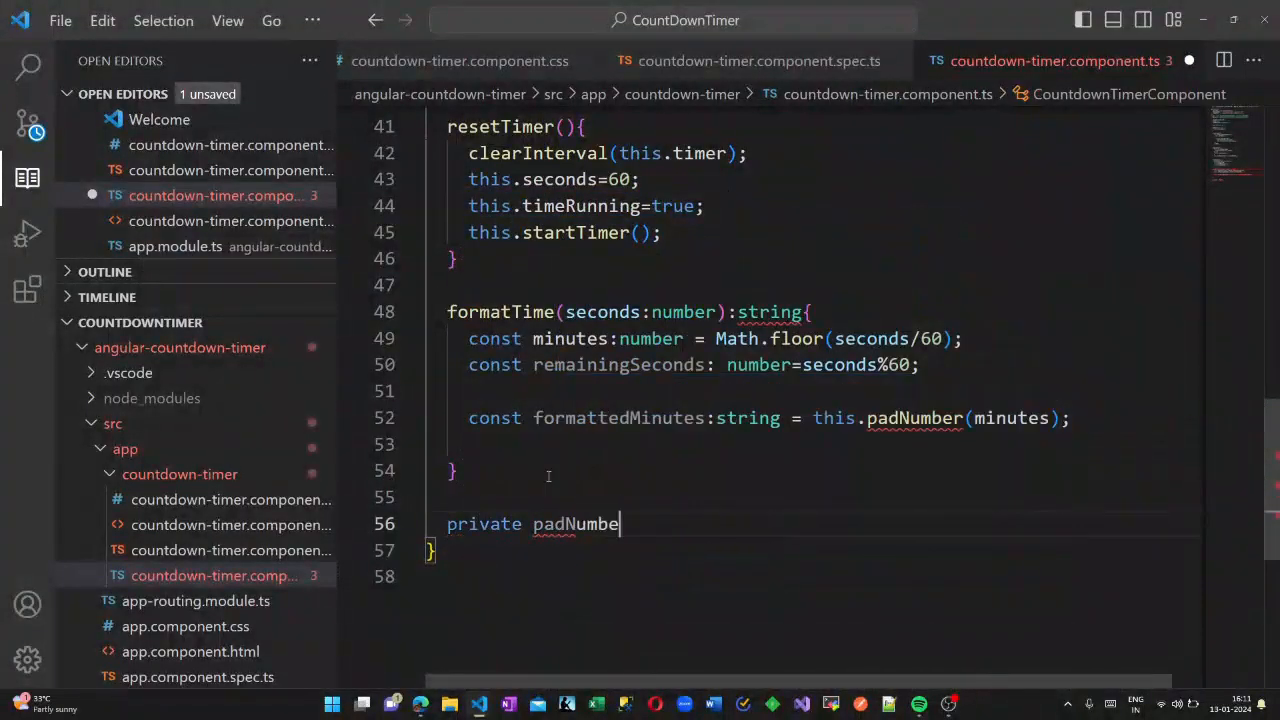
{"action": "type", "text": "r(number"}
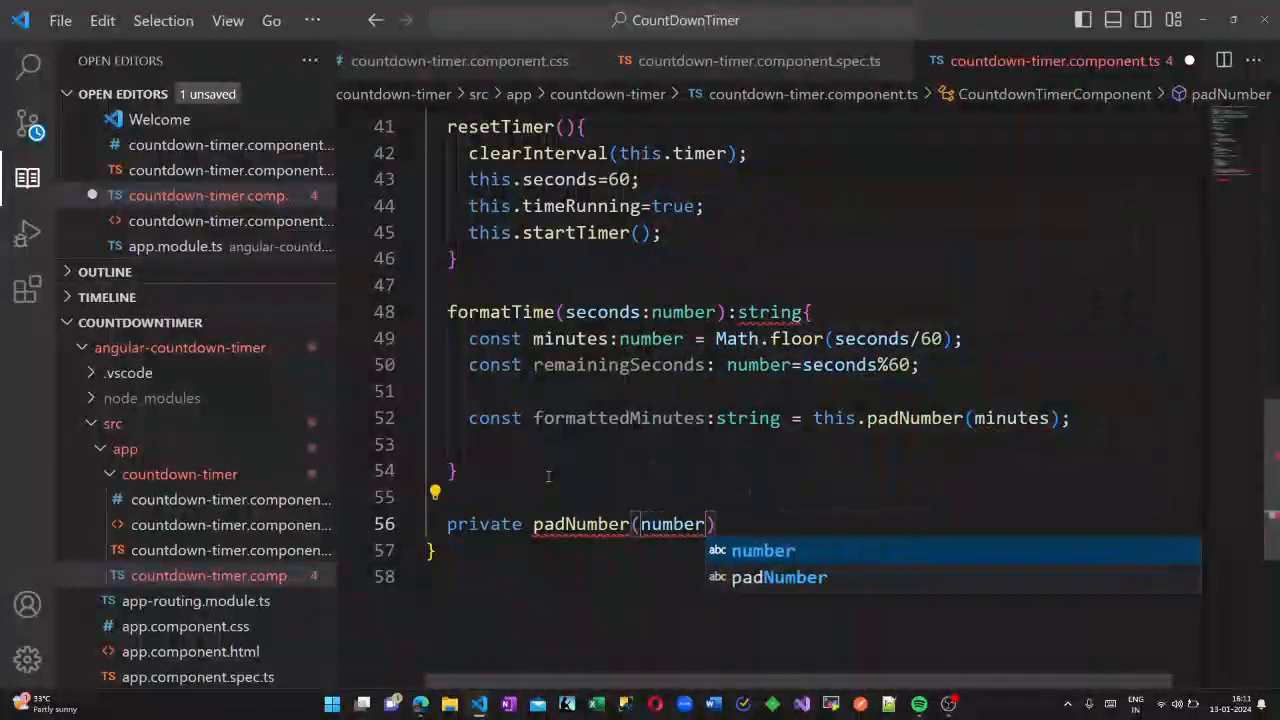
{"action": "type", "text": ":number)"}
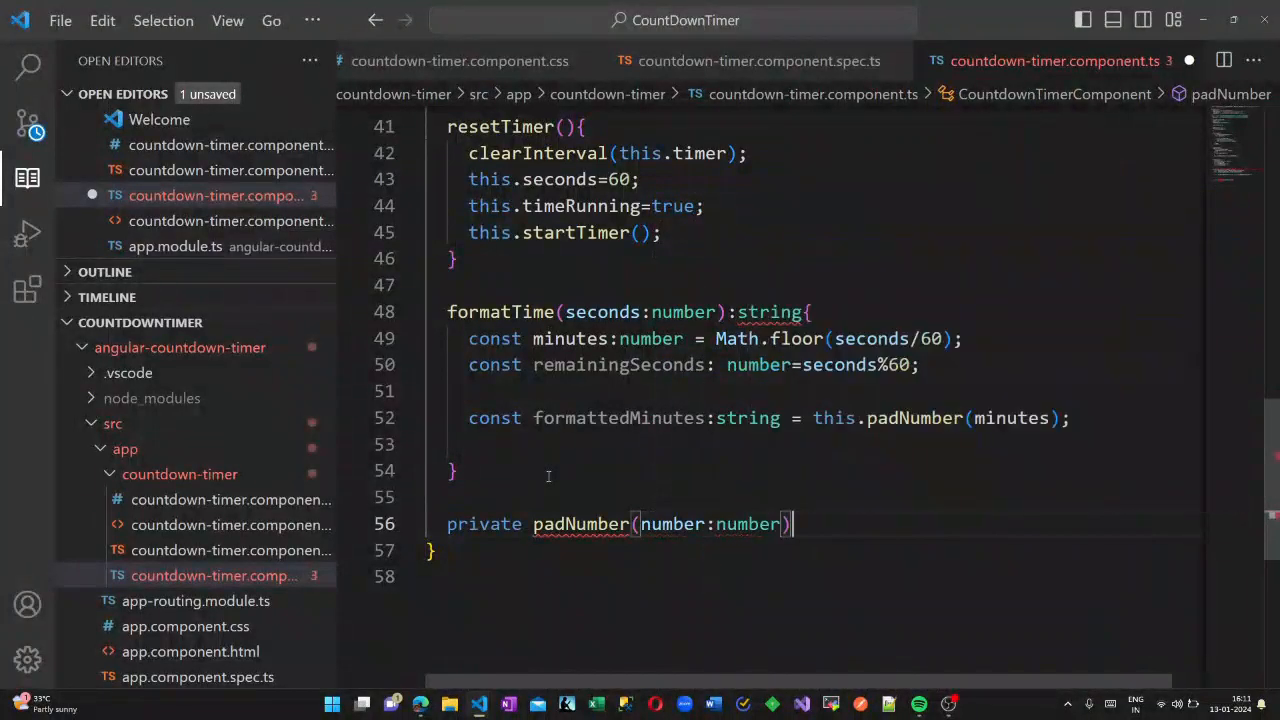
{"action": "type", "text": ":string"}
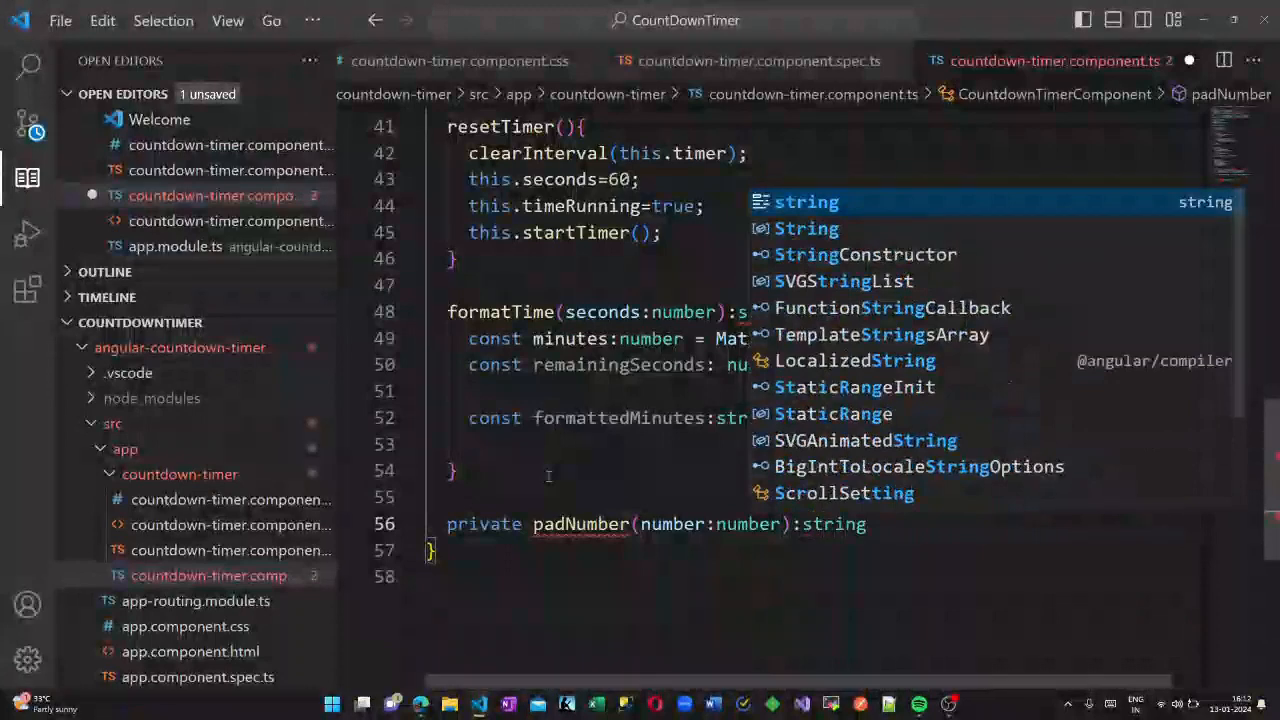
{"action": "type", "text": "{"}
{"action": "key", "text": "Return"}
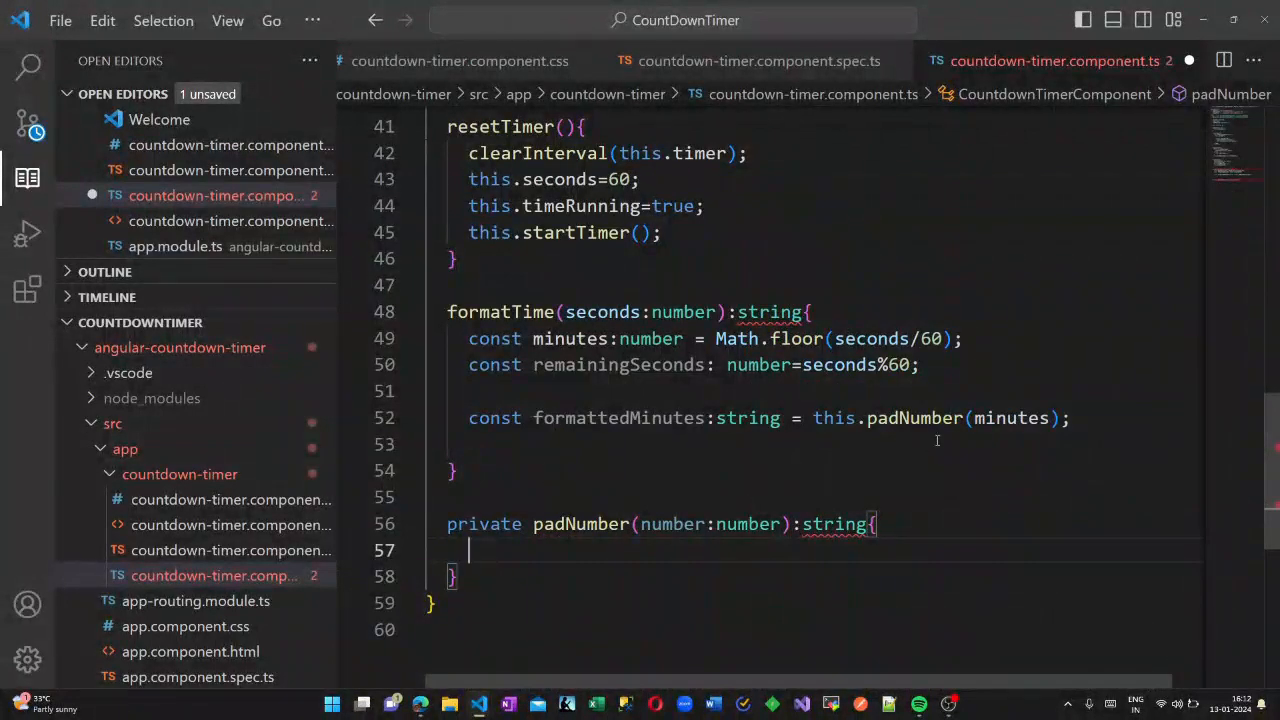
{"action": "left_click", "coordinate": [738, 312]}
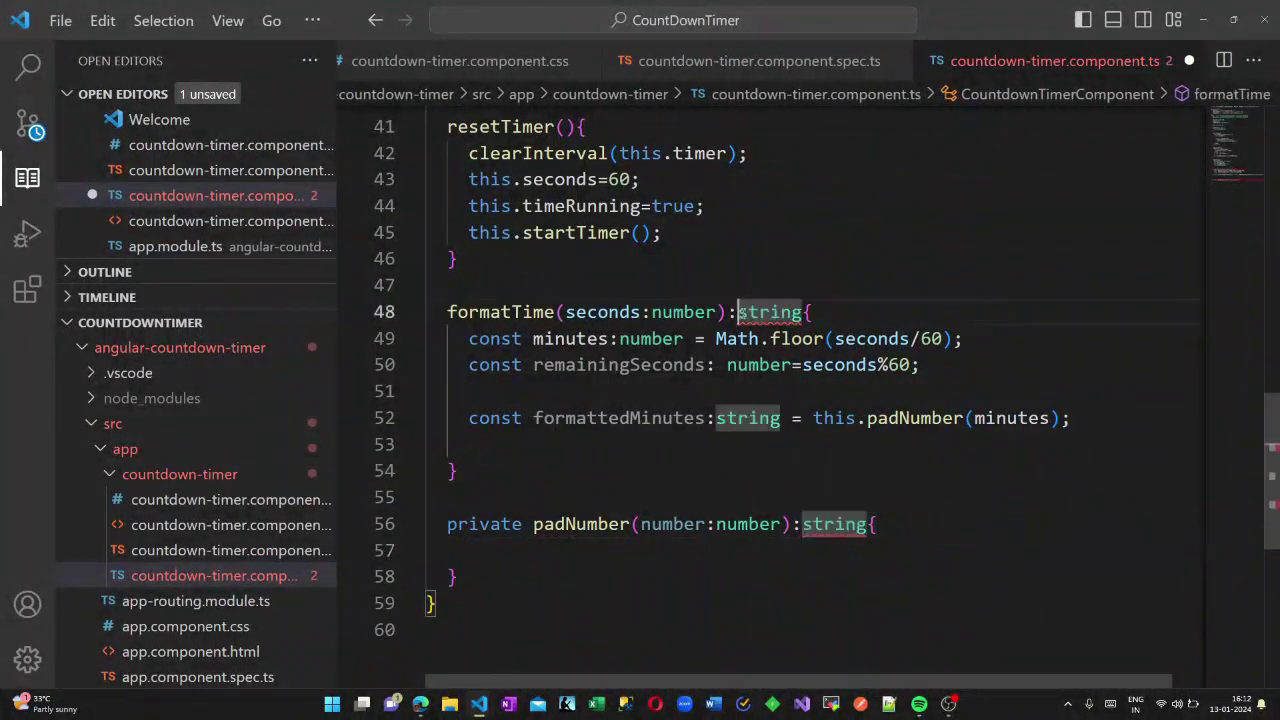
{"action": "left_click", "coordinate": [802, 524]}
{"action": "mouse_move", "coordinate": [780, 312]}
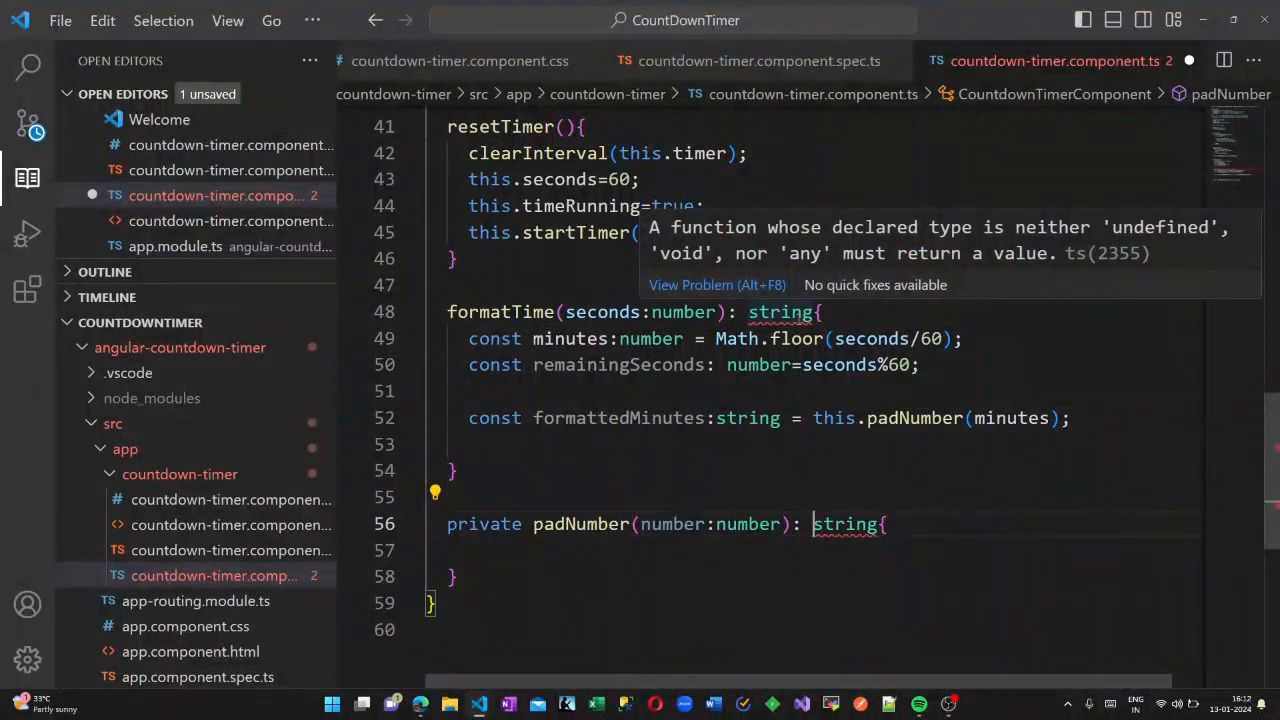
{"action": "left_click", "coordinate": [575, 545]}
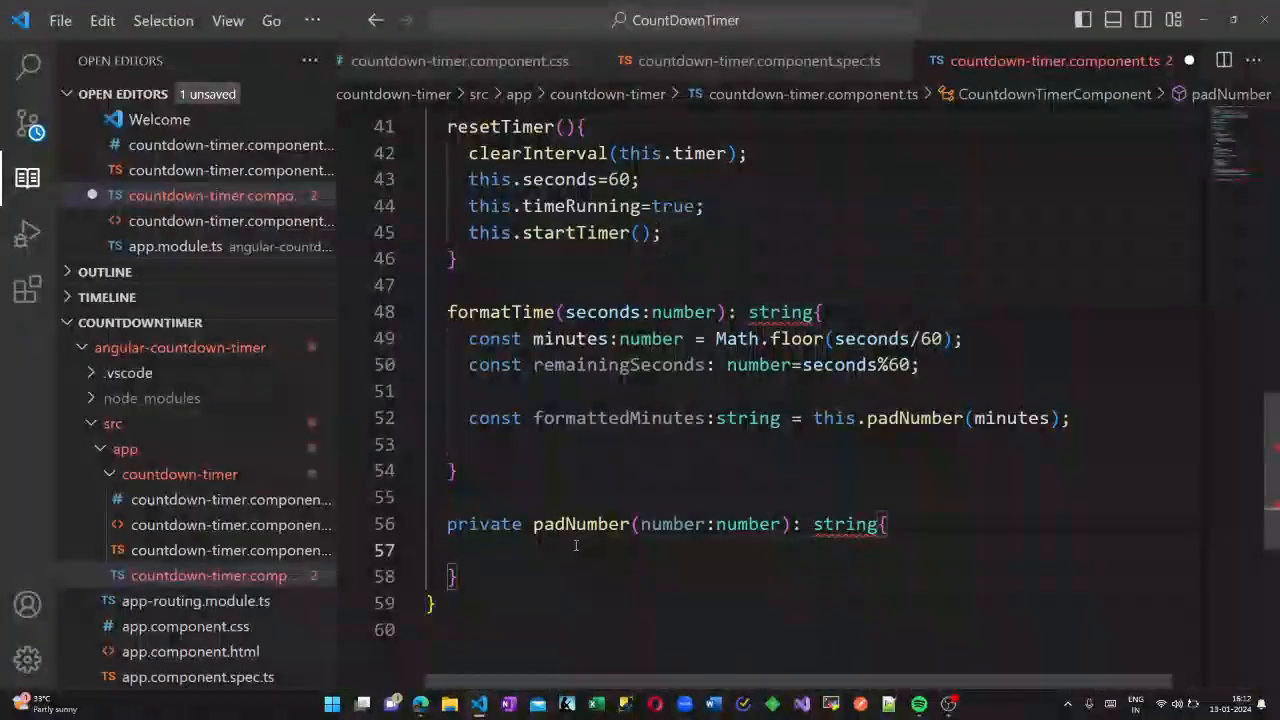
{"action": "type", "text": "return "}
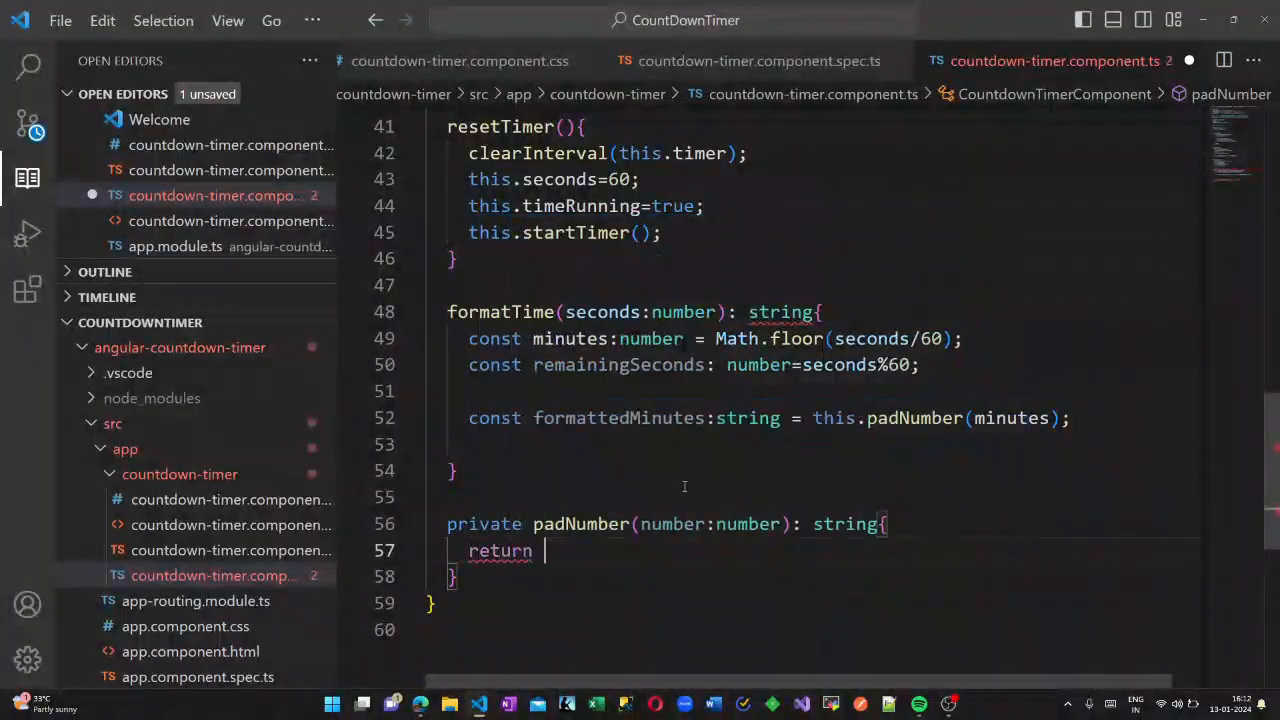
{"action": "type", "text": "number<"}
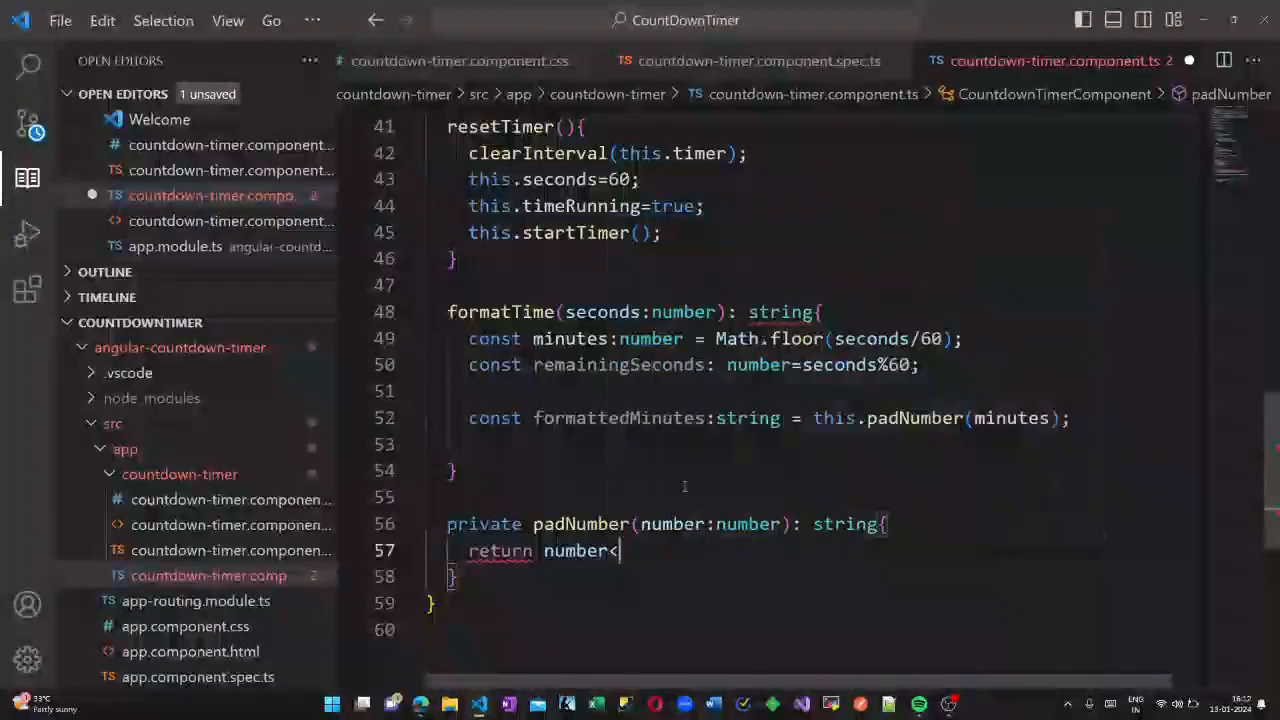
{"action": "type", "text": "10? `"}
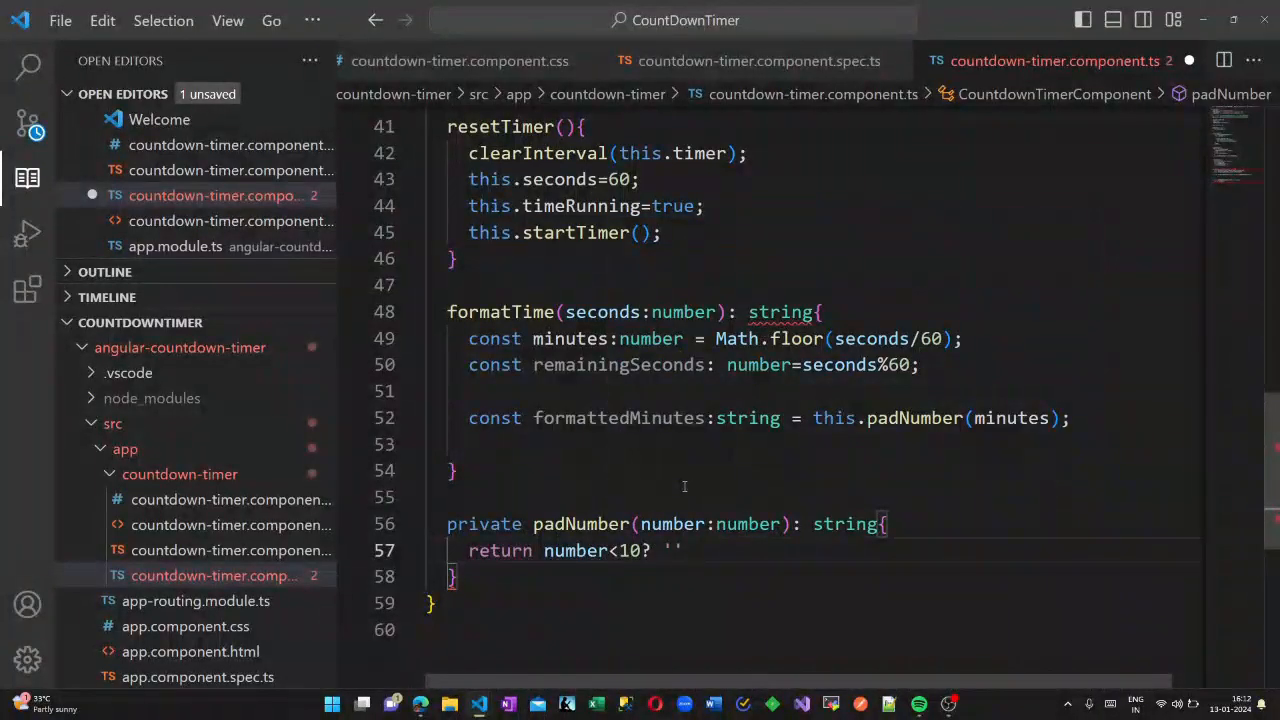
{"action": "type", "text": "0${"}
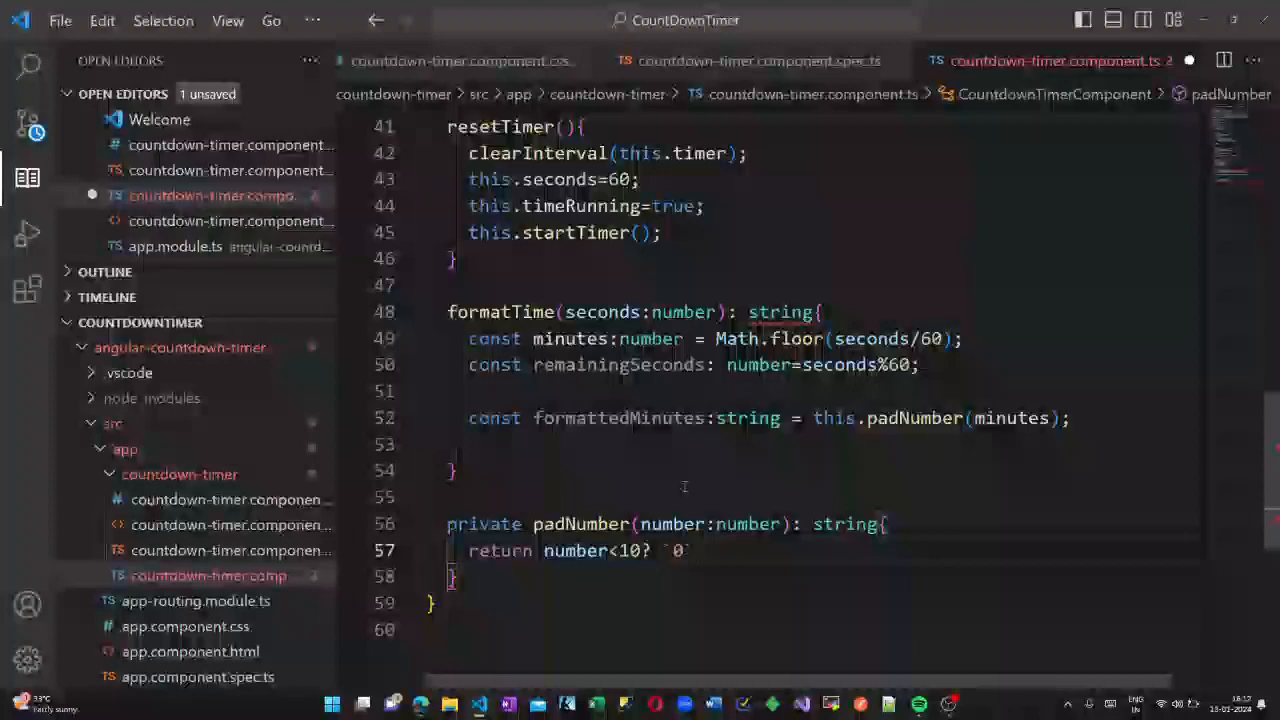
{"action": "type", "text": "num"}
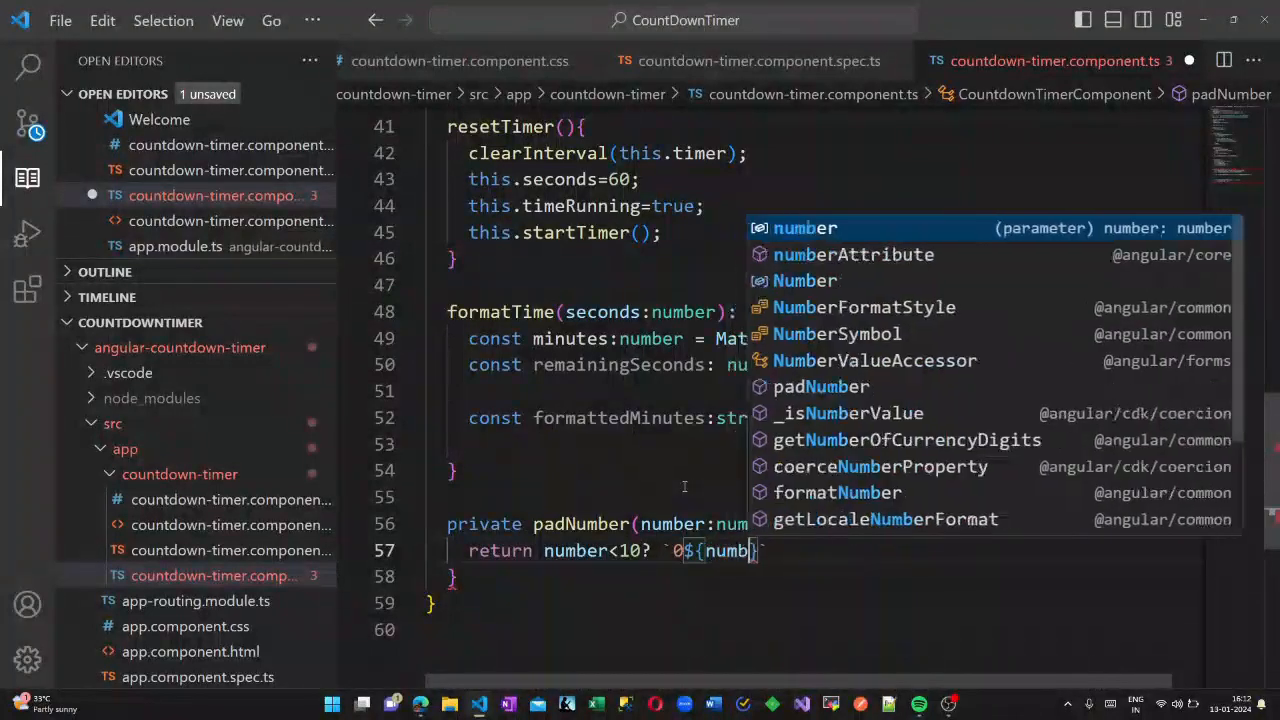
{"action": "type", "text": "ber"}
Step: Make padNumber return number<10? `0${number}`:`${number}`;
{"action": "key", "text": "Right"}
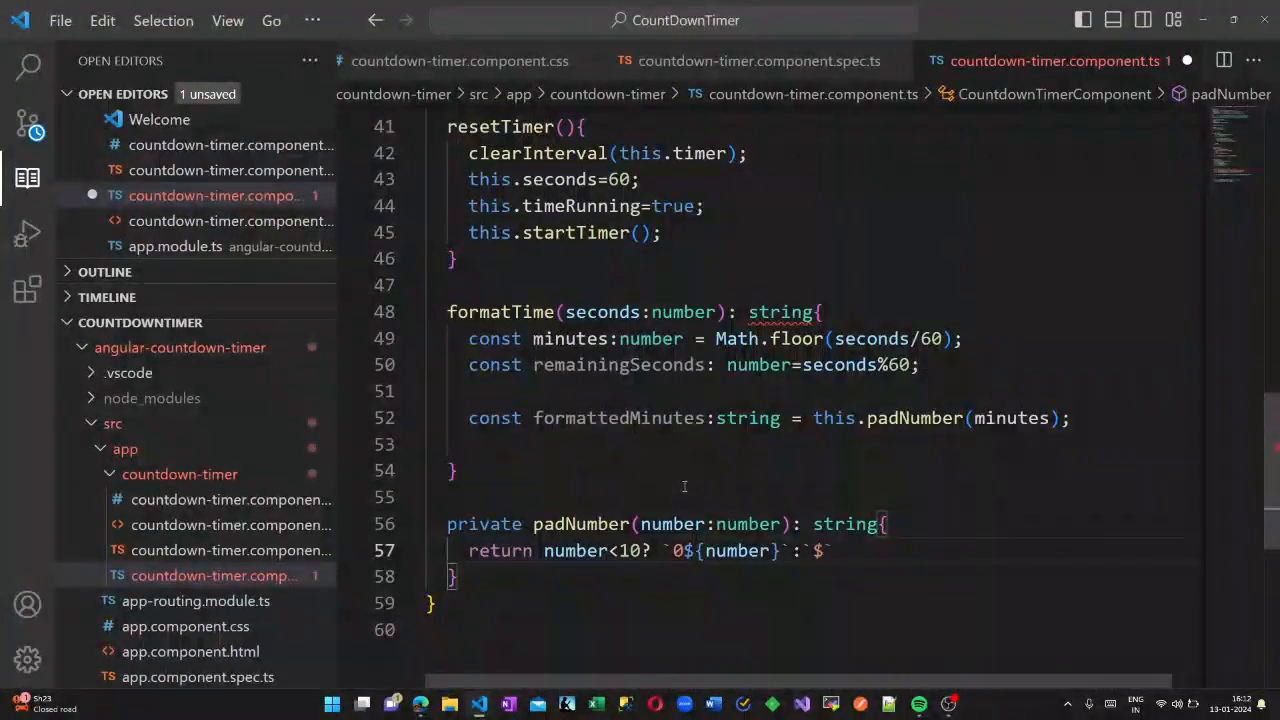
{"action": "type", "text": "number}"}
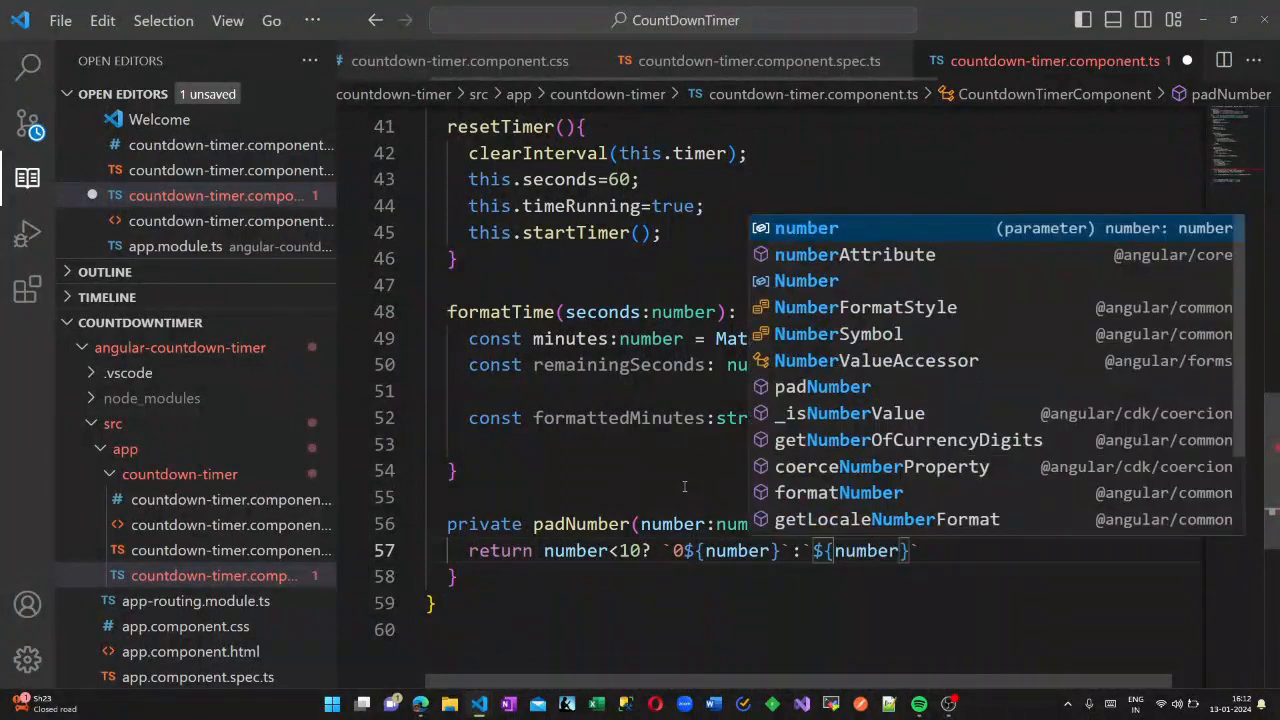
{"action": "key", "text": "End"}
{"action": "type", "text": ";"}
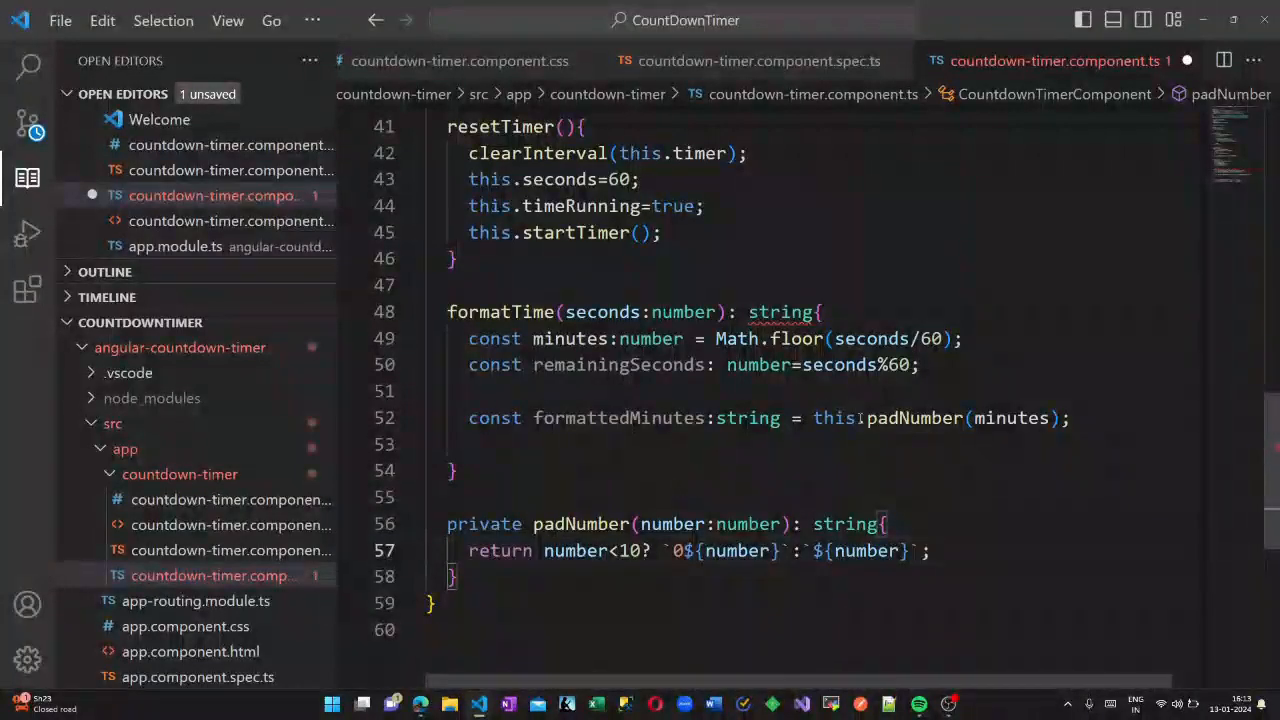
{"action": "mouse_move", "coordinate": [409, 470]}
{"action": "left_click_drag", "start_coordinate": [470, 418], "coordinate": [1109, 424]}
{"action": "key", "text": "ctrl+c"}
Step: Duplicate line 52 as const formattedSeconds:string = this.padNumber(remainingSeconds);
{"action": "left_click", "coordinate": [1109, 424]}
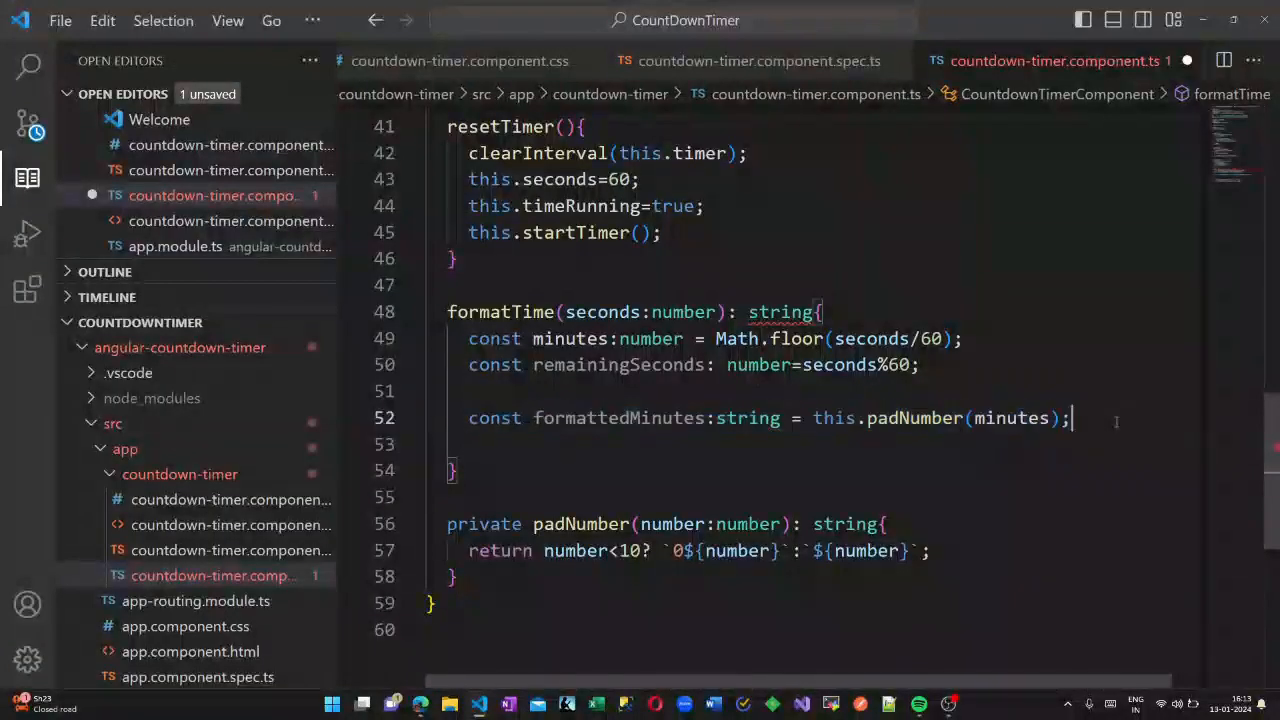
{"action": "key", "text": "Return"}
{"action": "key", "text": "ctrl+v"}
{"action": "left_click_drag", "start_coordinate": [629, 445], "coordinate": [706, 445]}
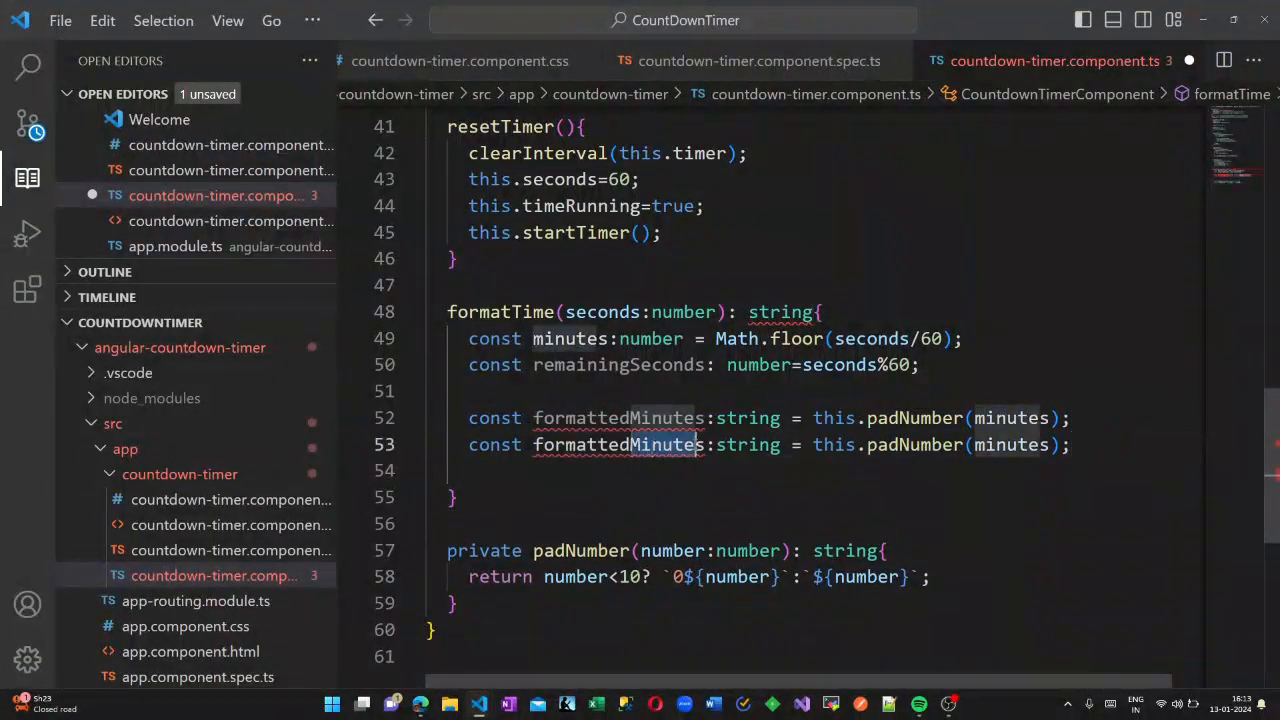
{"action": "type", "text": "Seconds"}
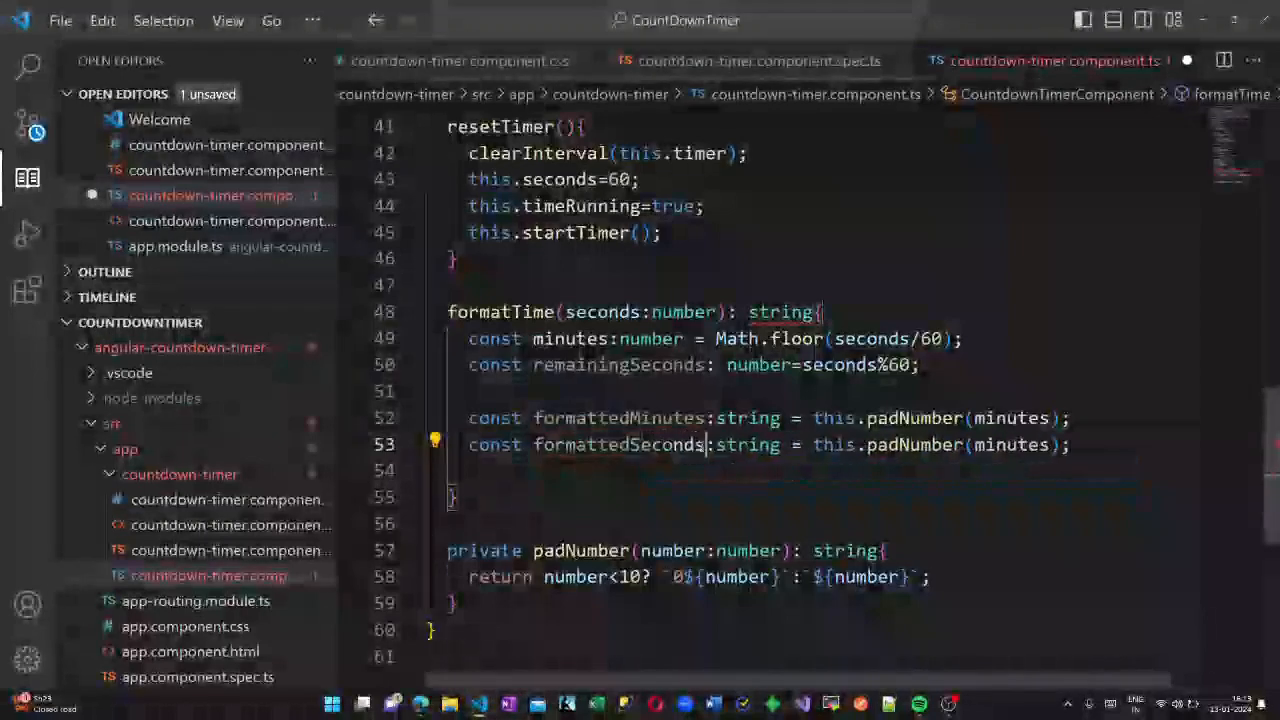
{"action": "left_click", "coordinate": [975, 445]}
{"action": "double_click", "coordinate": [975, 445]}
{"action": "type", "text": "re"}
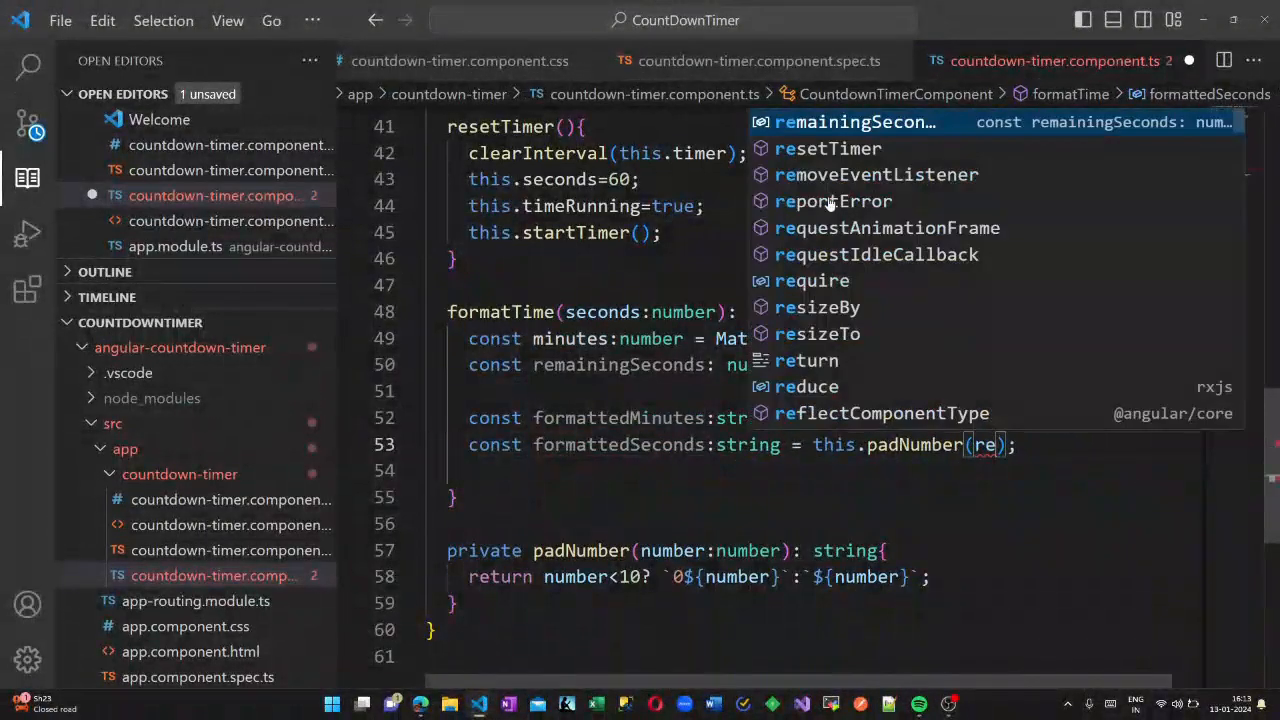
{"action": "key", "text": "Return"}
{"action": "left_click", "coordinate": [1182, 444]}
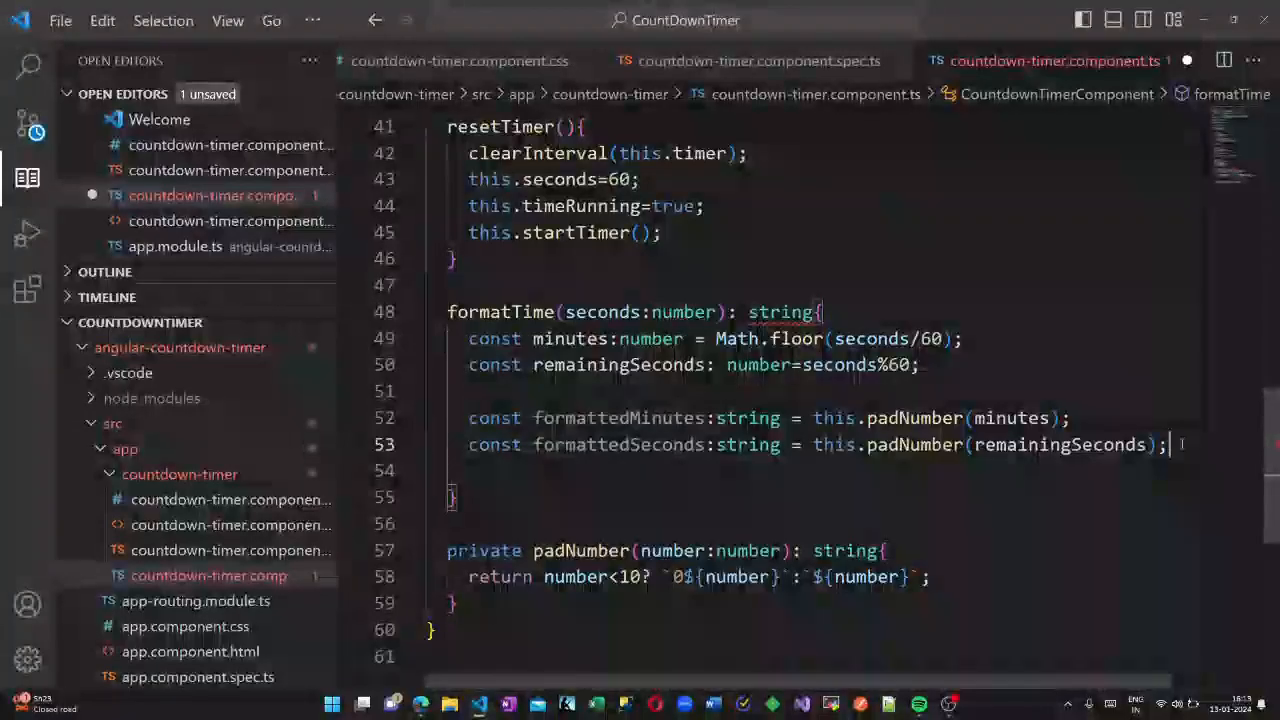
Step: Return `${formattedMinutes}.${formattedSeconds}` from formatTime
{"action": "key", "text": "Return"}
{"action": "key", "text": "Return"}
{"action": "type", "text": "retu"}
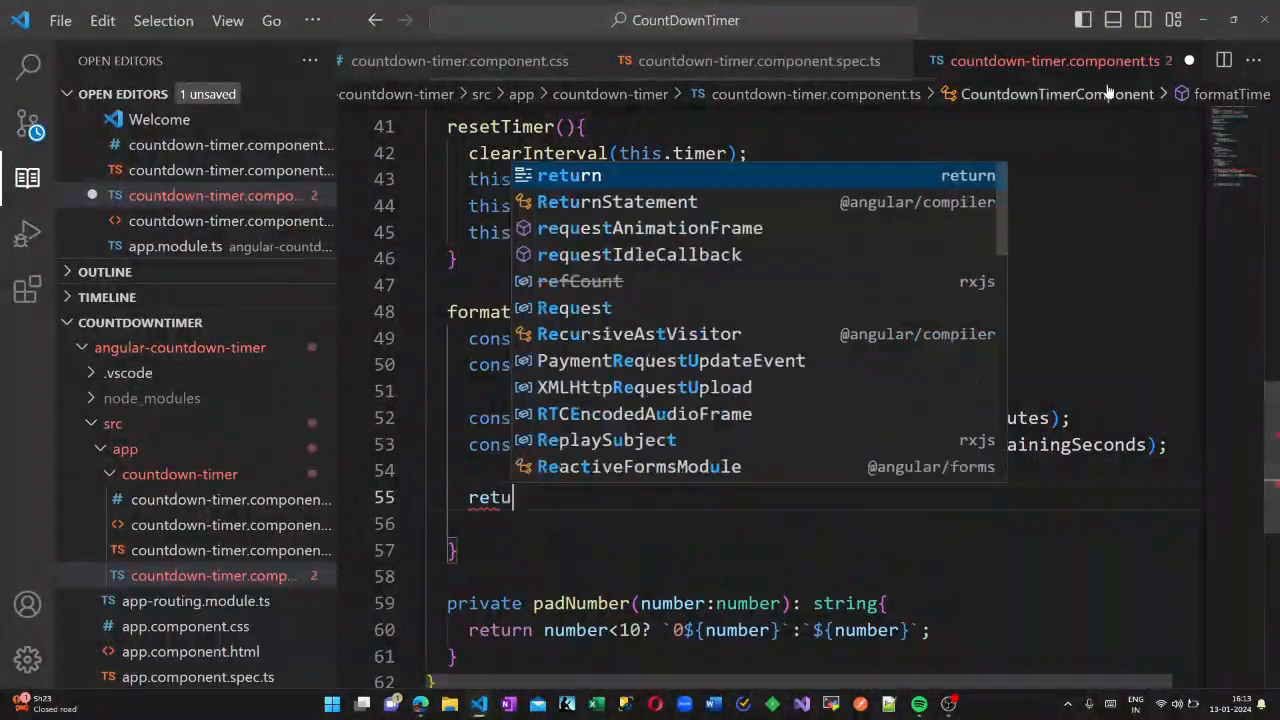
{"action": "type", "text": "rn "}
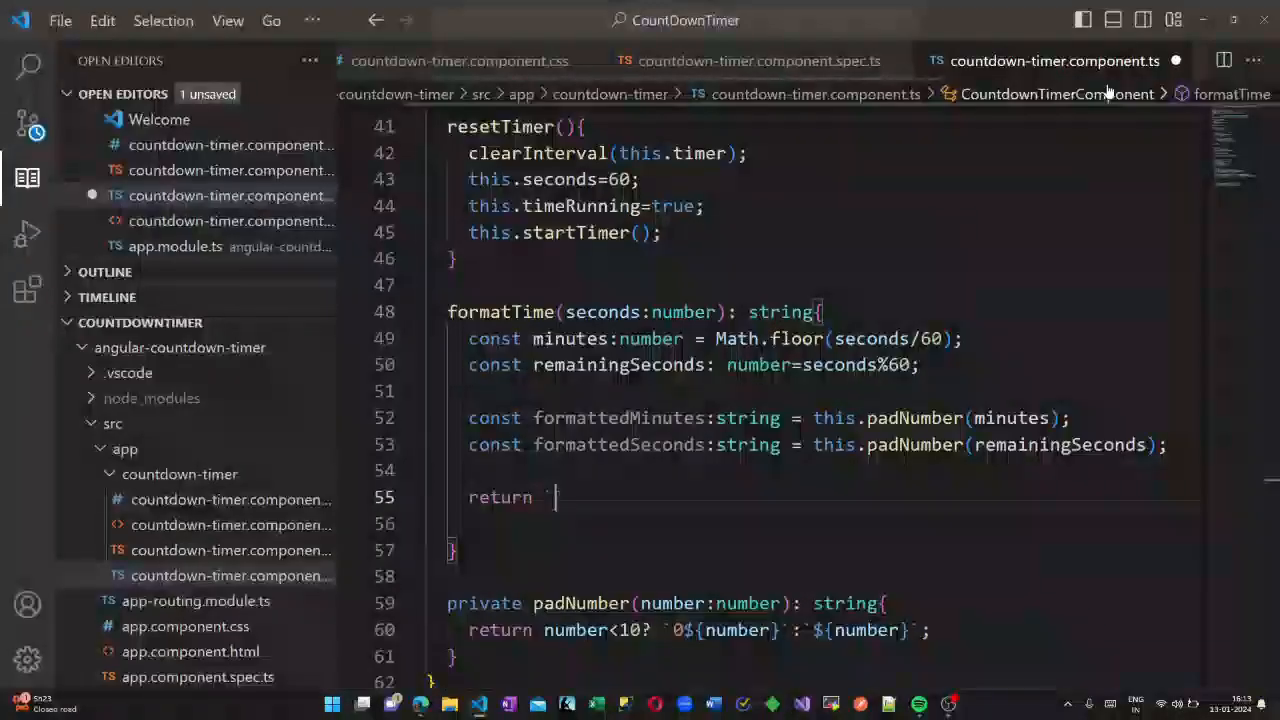
{"action": "type", "text": "`$"}
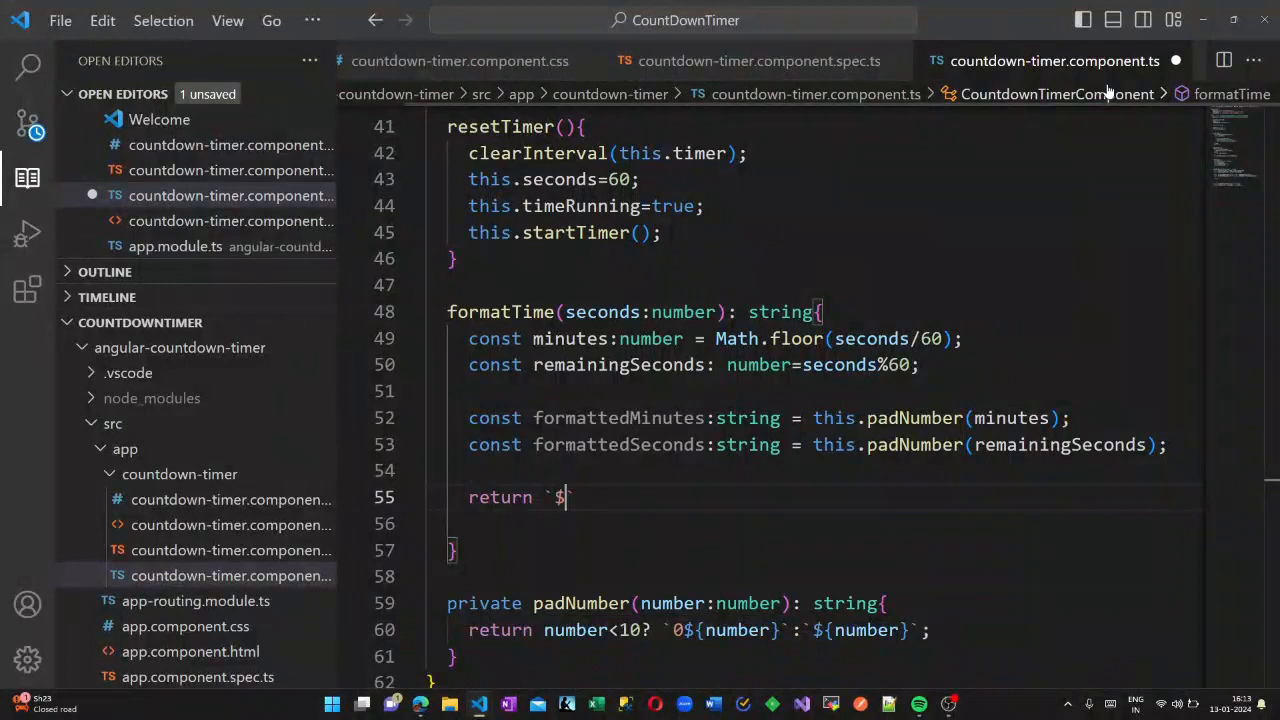
{"action": "type", "text": "{fo"}
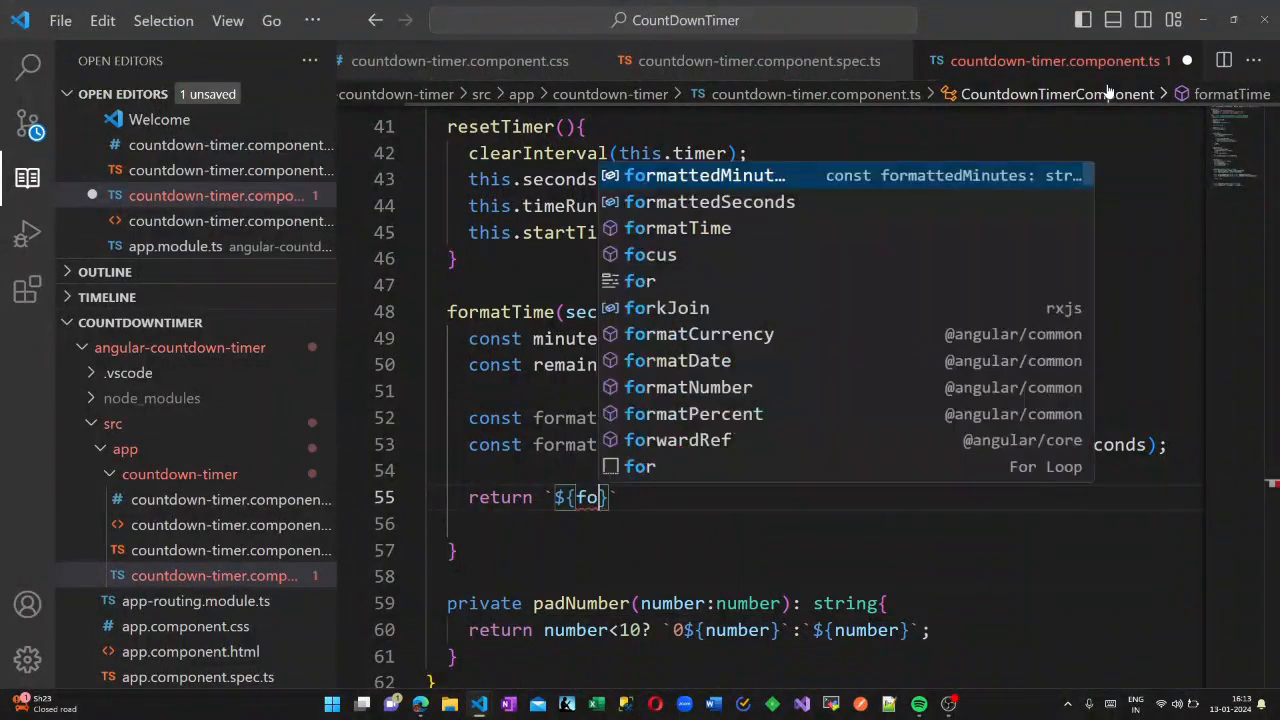
{"action": "key", "text": "Return"}
{"action": "key", "text": "Right"}
{"action": "type", "text": ".${"}
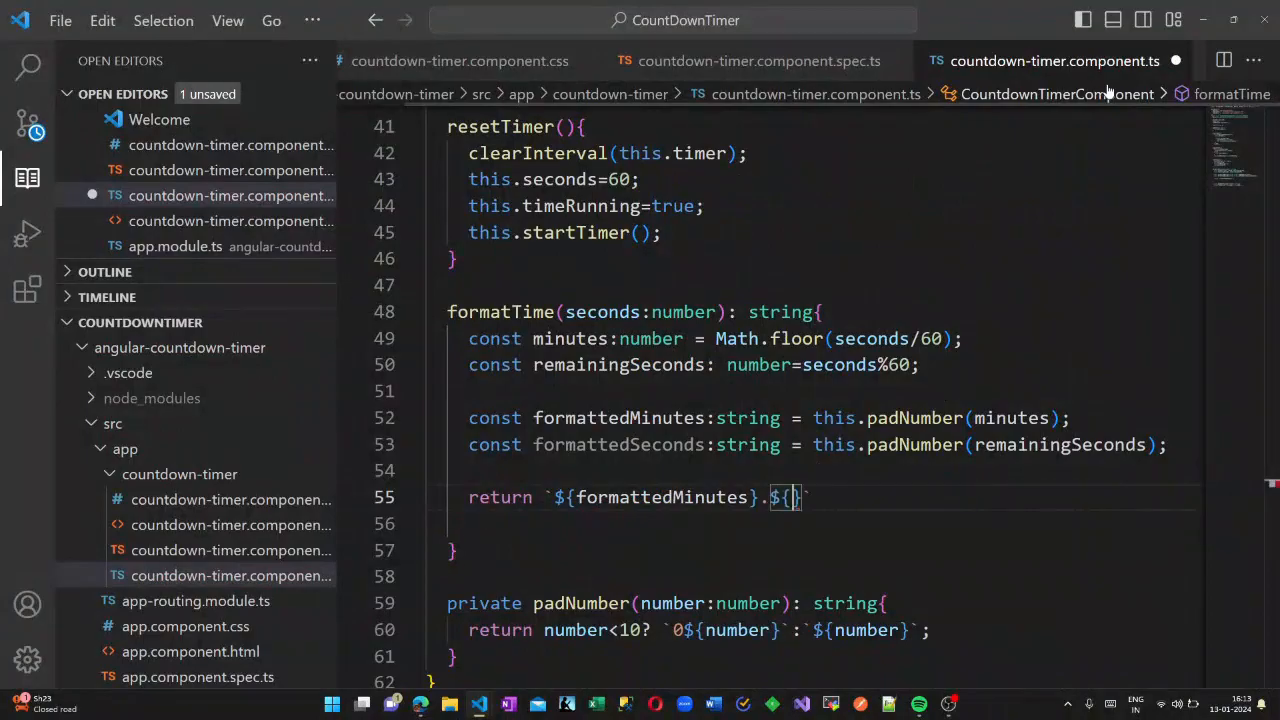
{"action": "type", "text": "fo"}
{"action": "key", "text": "Down"}
{"action": "key", "text": "Return"}
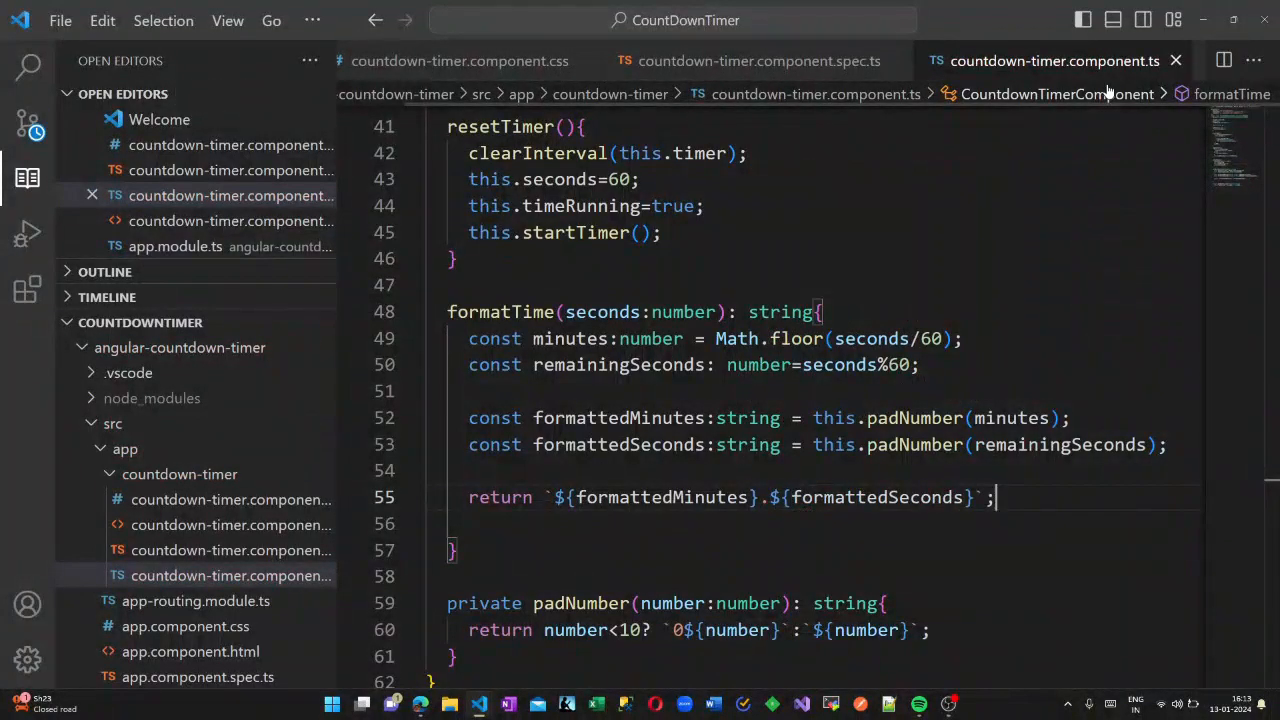
{"action": "left_click", "coordinate": [60, 20]}
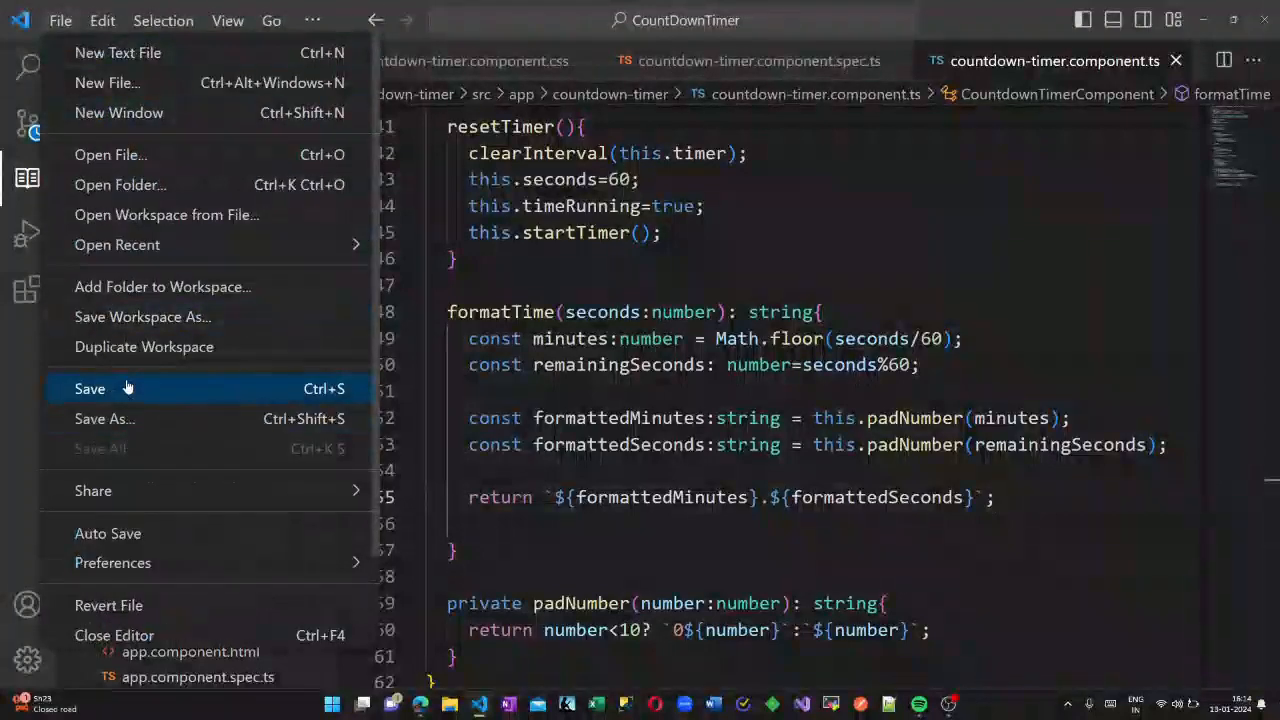
Step: Save the countdown-timer component and delete all placeholder content in app.component.html
{"action": "left_click", "coordinate": [129, 383]}
{"action": "scroll", "coordinate": [183, 530], "scroll_direction": "down", "scroll_amount": 1}
{"action": "scroll", "coordinate": [183, 530], "scroll_direction": "down", "scroll_amount": 1}
{"action": "left_click", "coordinate": [183, 534]}
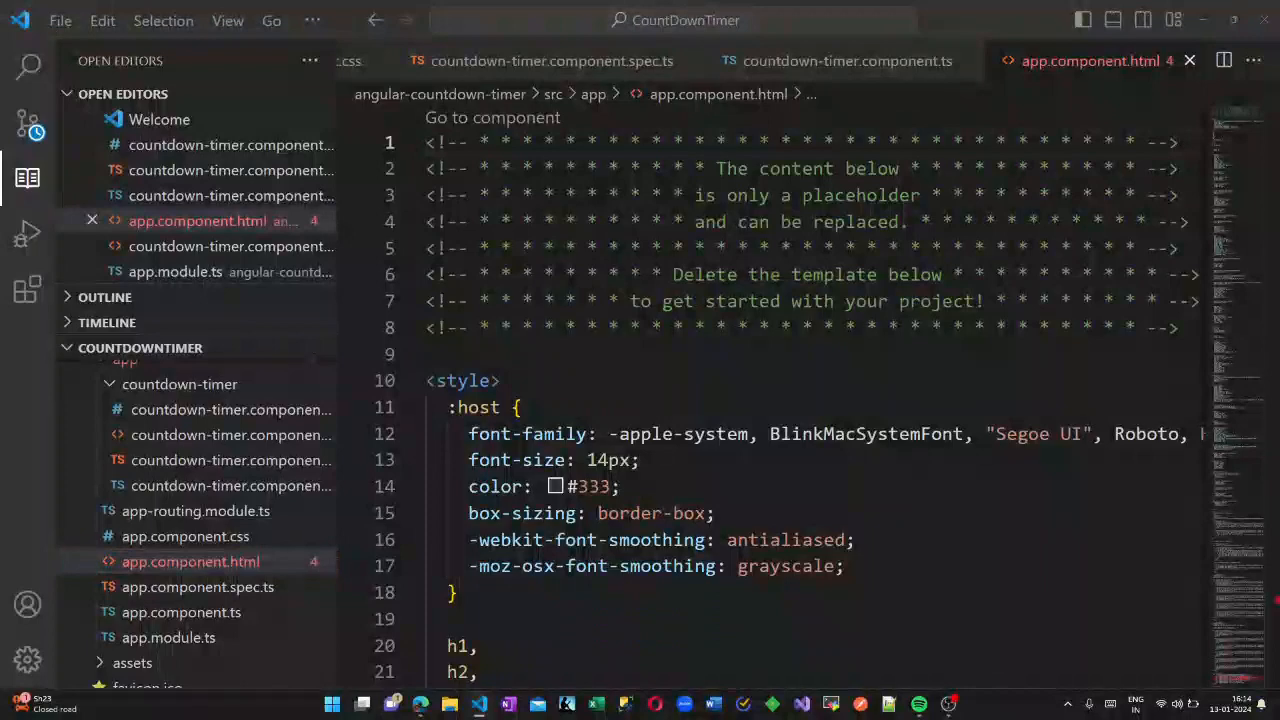
{"action": "left_click", "coordinate": [790, 566]}
{"action": "key", "text": "ctrl+a"}
{"action": "key", "text": "BackSpace"}
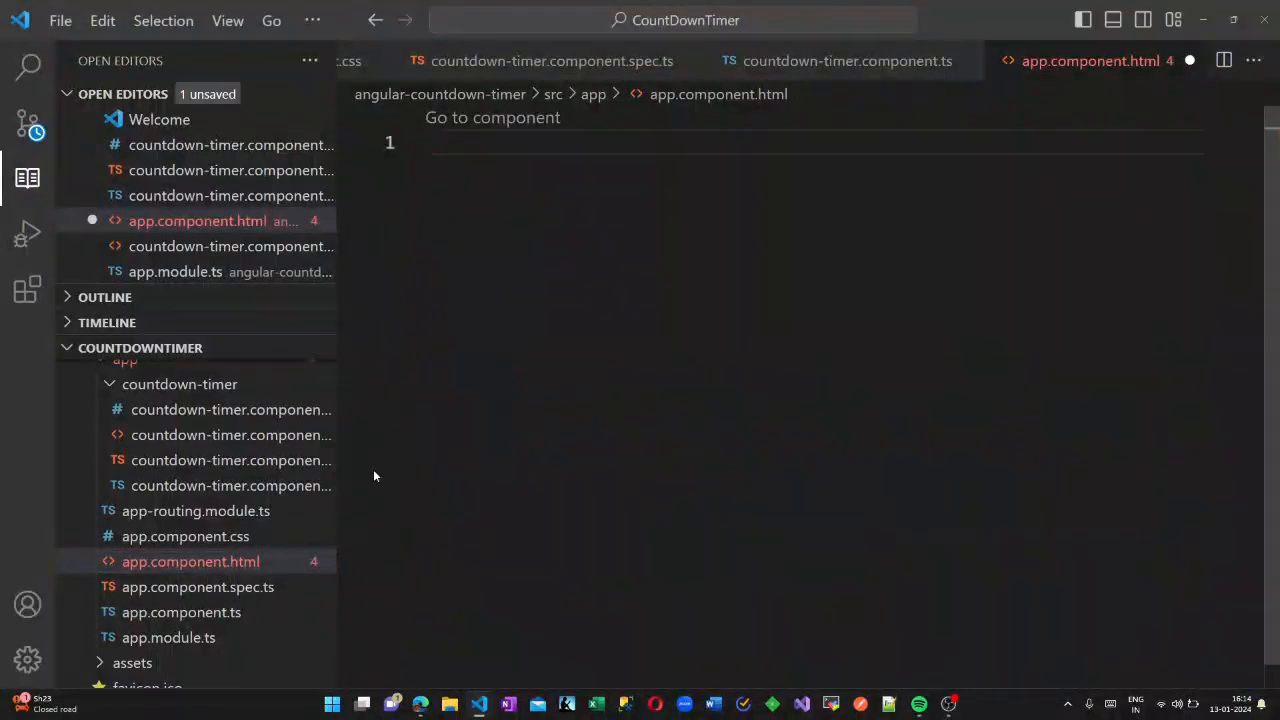
Step: Insert <app-countdown-timer></app-countdown-timer> using the selector copied from countdown-timer.component.ts
{"action": "left_click", "coordinate": [223, 485]}
{"action": "scroll", "coordinate": [860, 402], "scroll_direction": "up", "scroll_amount": 8}
{"action": "scroll", "coordinate": [860, 402], "scroll_direction": "up", "scroll_amount": 5}
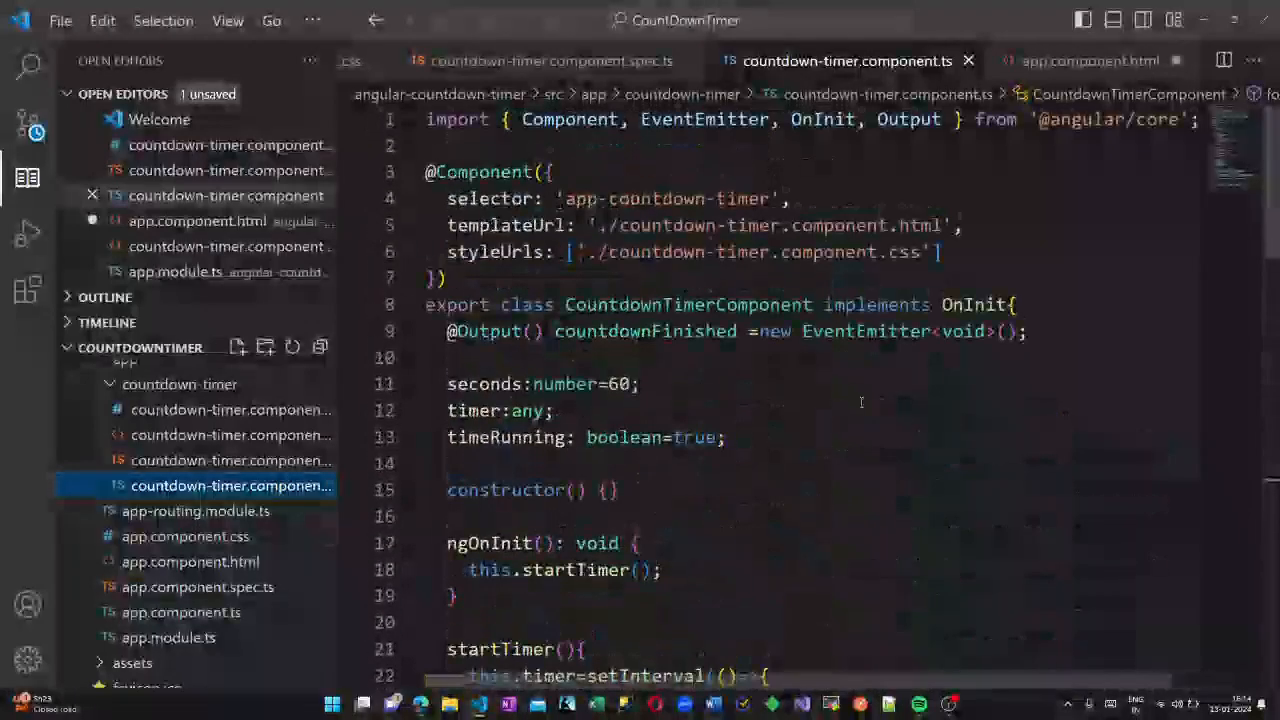
{"action": "left_click_drag", "start_coordinate": [566, 199], "coordinate": [768, 199]}
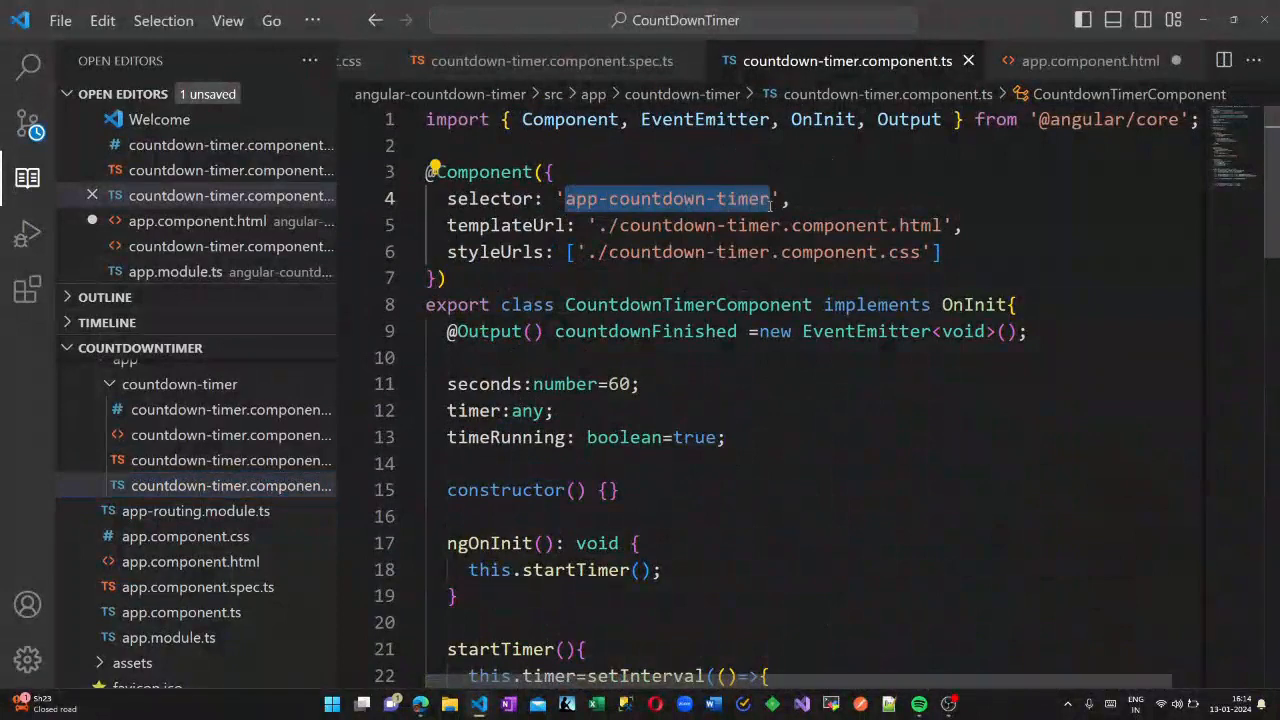
{"action": "key", "text": "ctrl+c"}
{"action": "left_click", "coordinate": [1043, 60]}
{"action": "key", "text": "ctrl+v"}
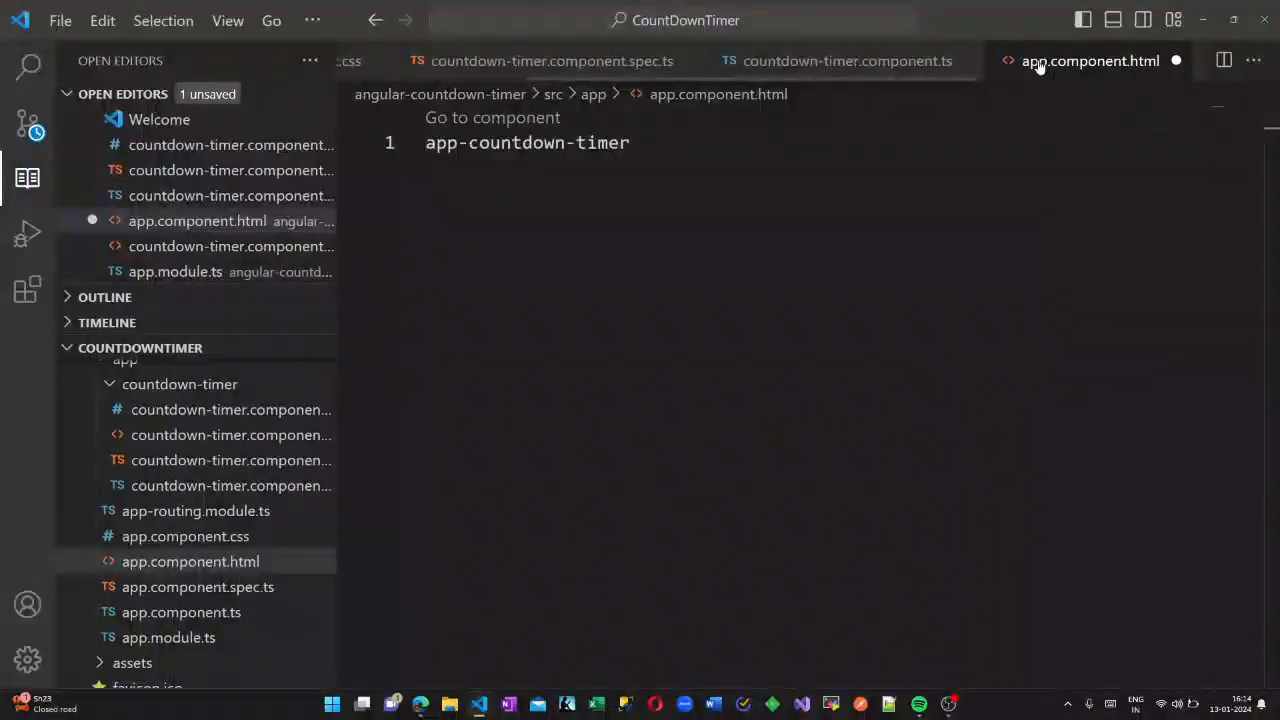
{"action": "key", "text": "Return"}
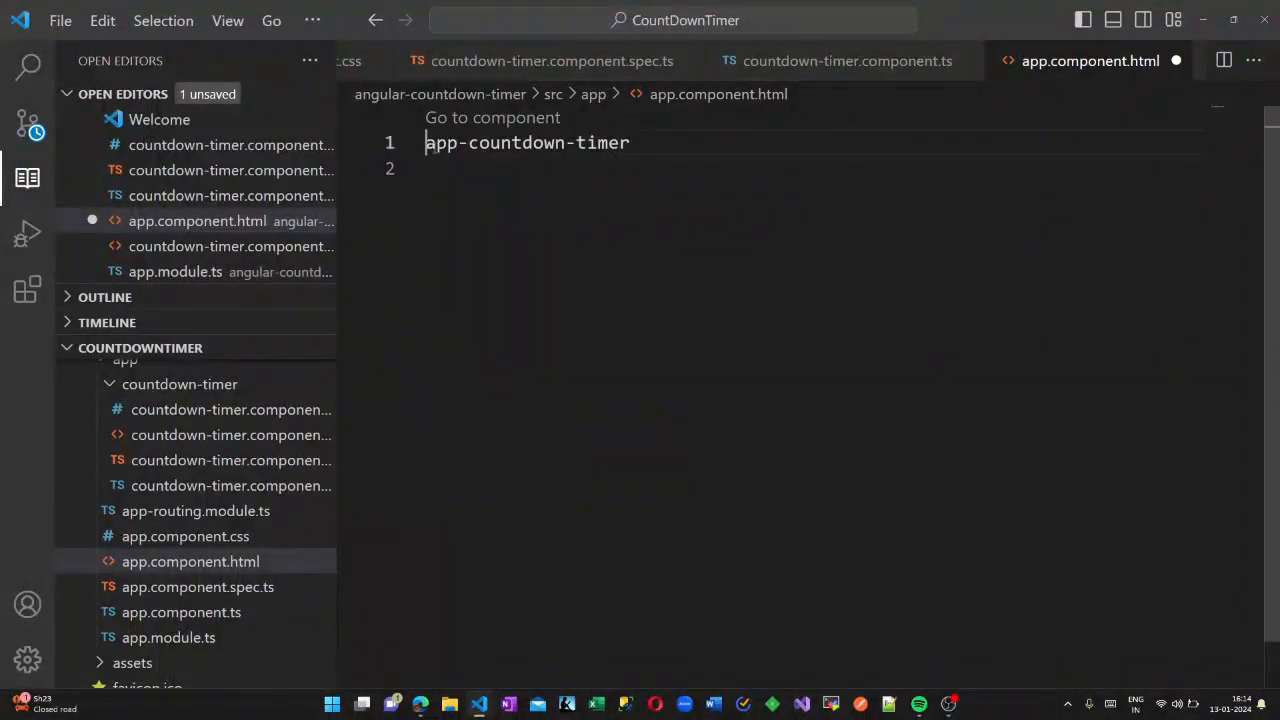
{"action": "type", "text": "<"}
{"action": "key", "text": "End"}
{"action": "type", "text": ">"}
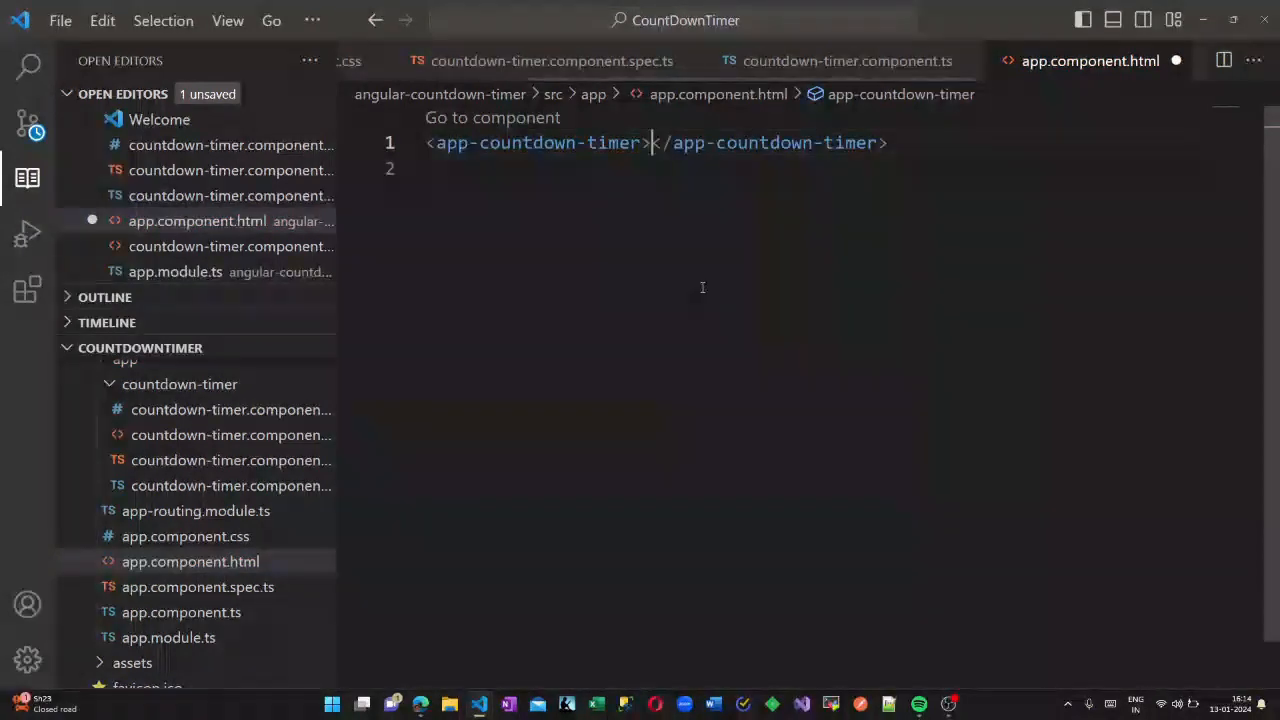
{"action": "left_click", "coordinate": [312, 20]}
{"action": "mouse_move", "coordinate": [352, 83]}
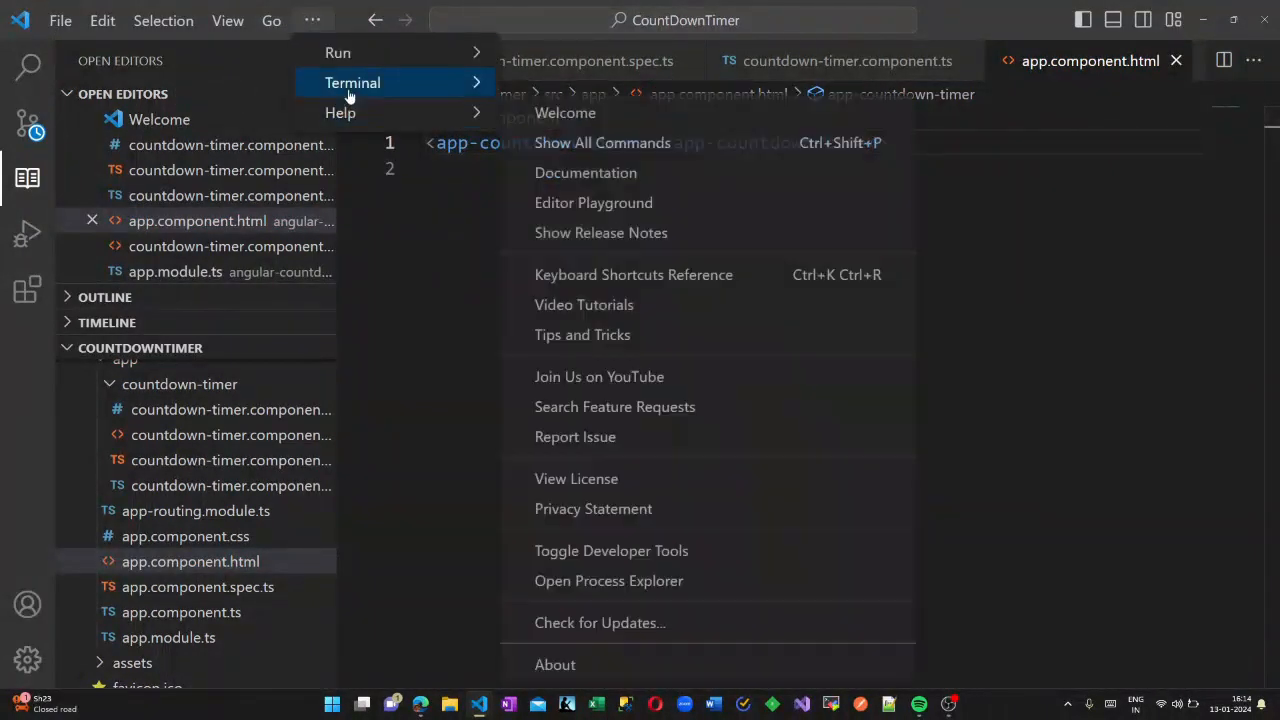
Step: In a new terminal, cd angular-countdown-timer and run ng serve until it compiles on localhost:4200
{"action": "left_click", "coordinate": [579, 83]}
{"action": "type", "text": "ng serv"}
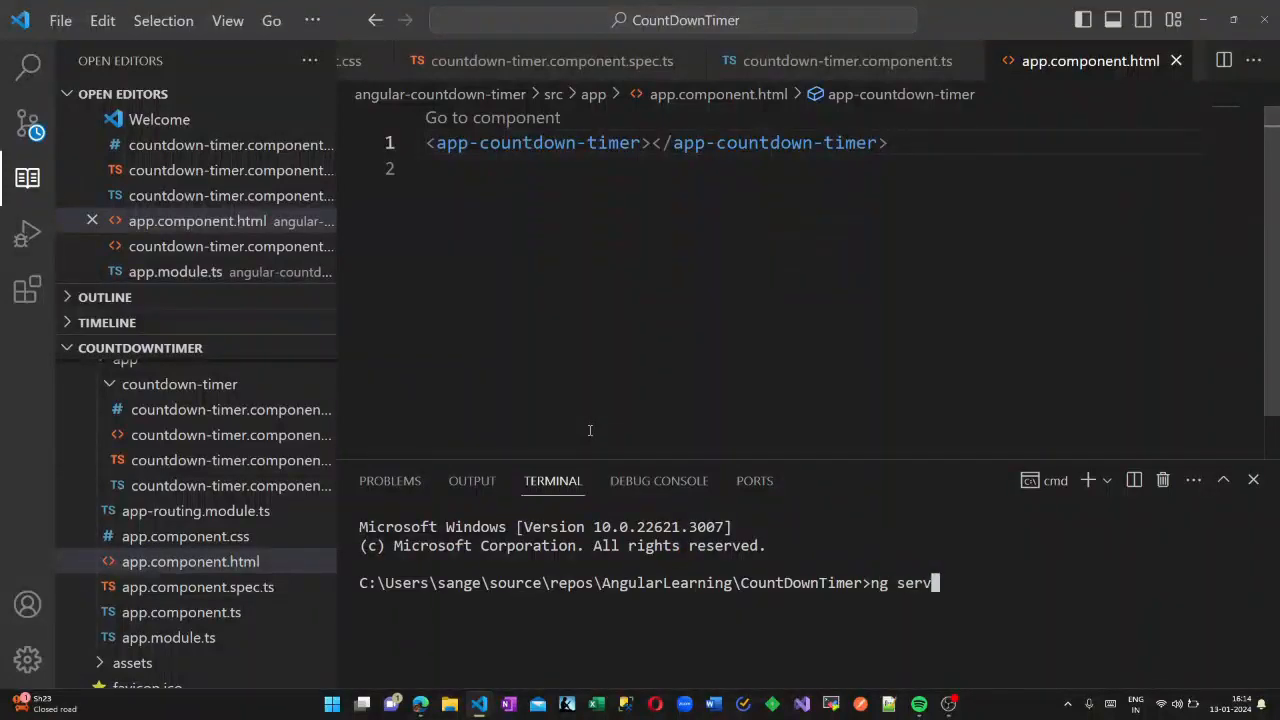
{"action": "type", "text": "e"}
{"action": "key", "text": "Return"}
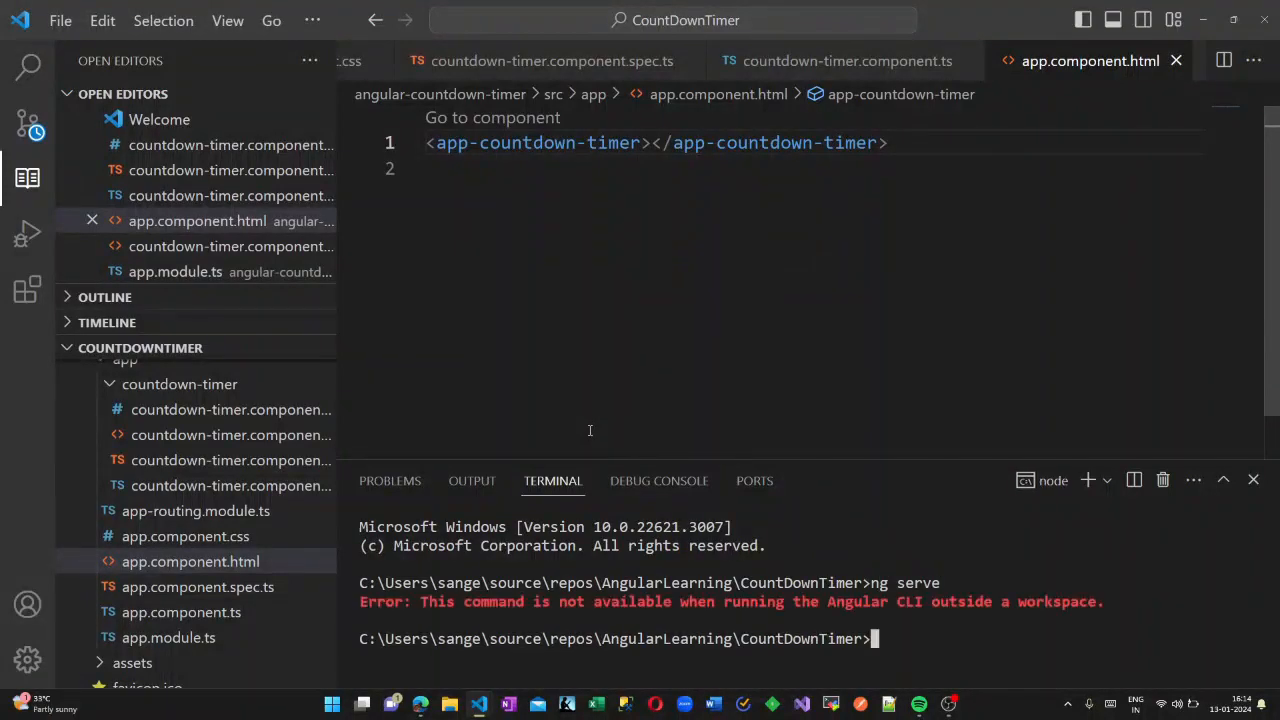
{"action": "type", "text": "cd"}
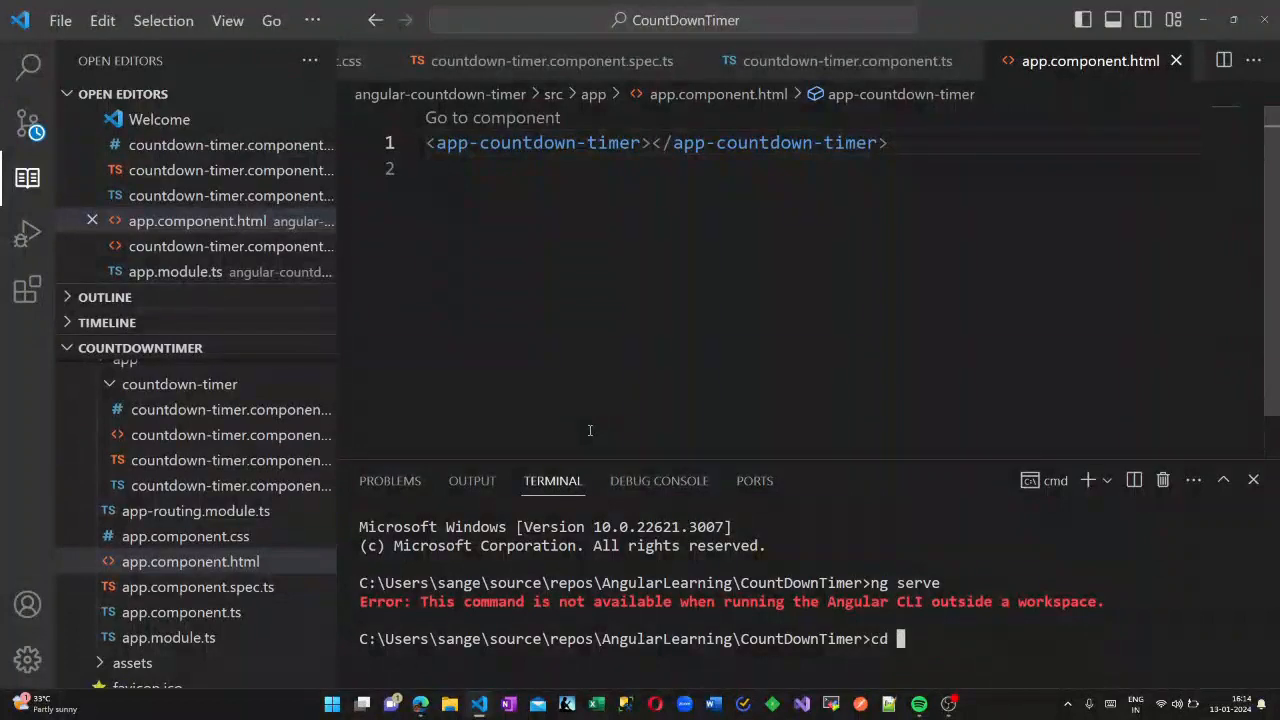
{"action": "type", "text": "ls"}
{"action": "key", "text": "Return"}
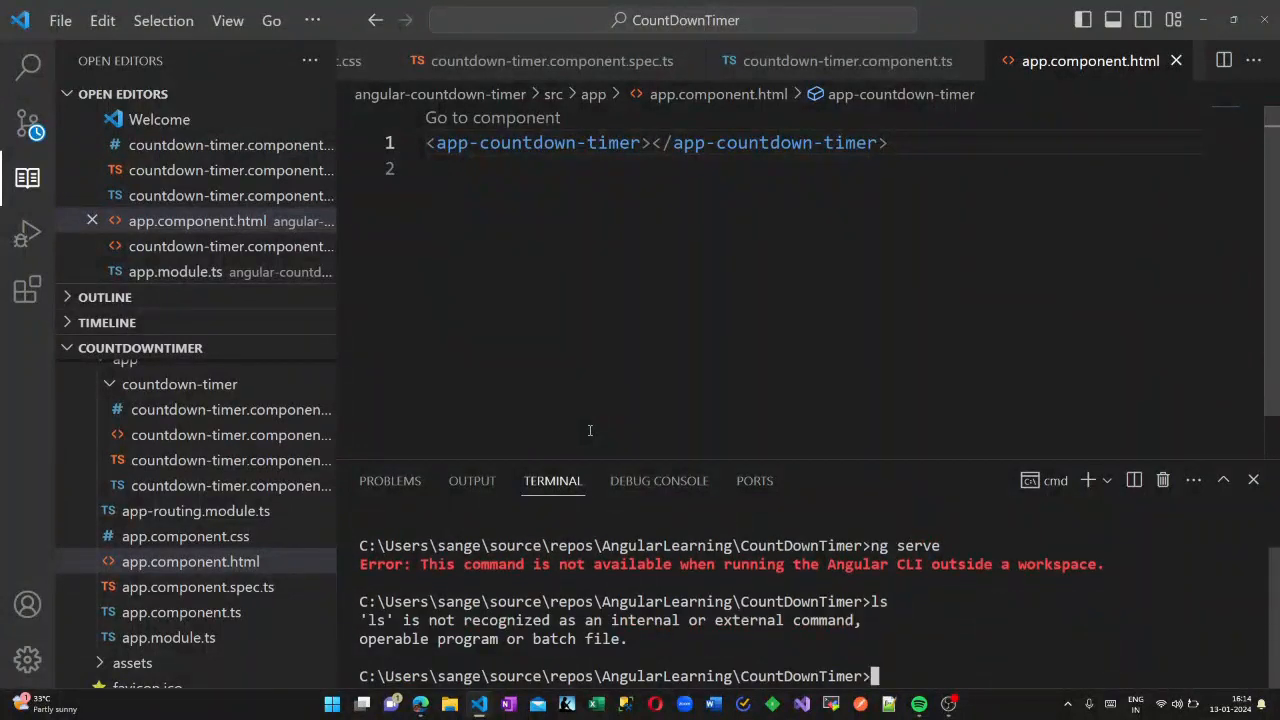
{"action": "scroll", "coordinate": [157, 441], "scroll_direction": "up", "scroll_amount": 2}
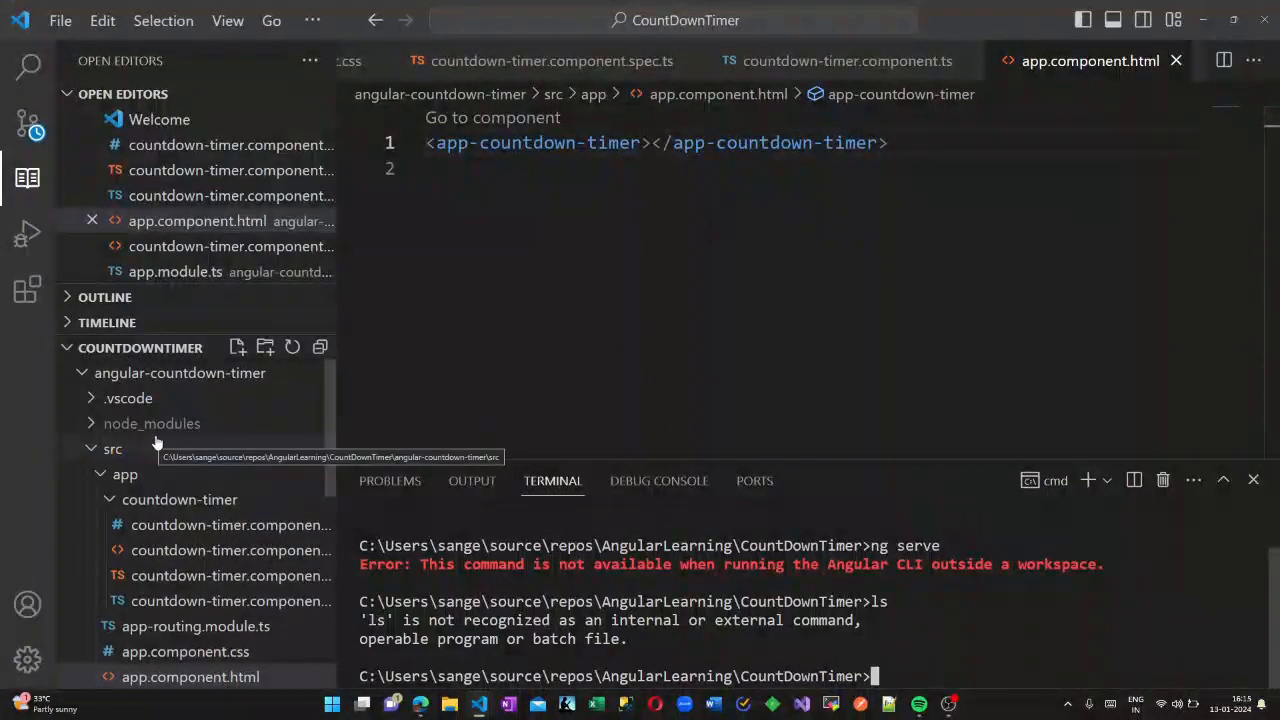
{"action": "type", "text": "cd angula"}
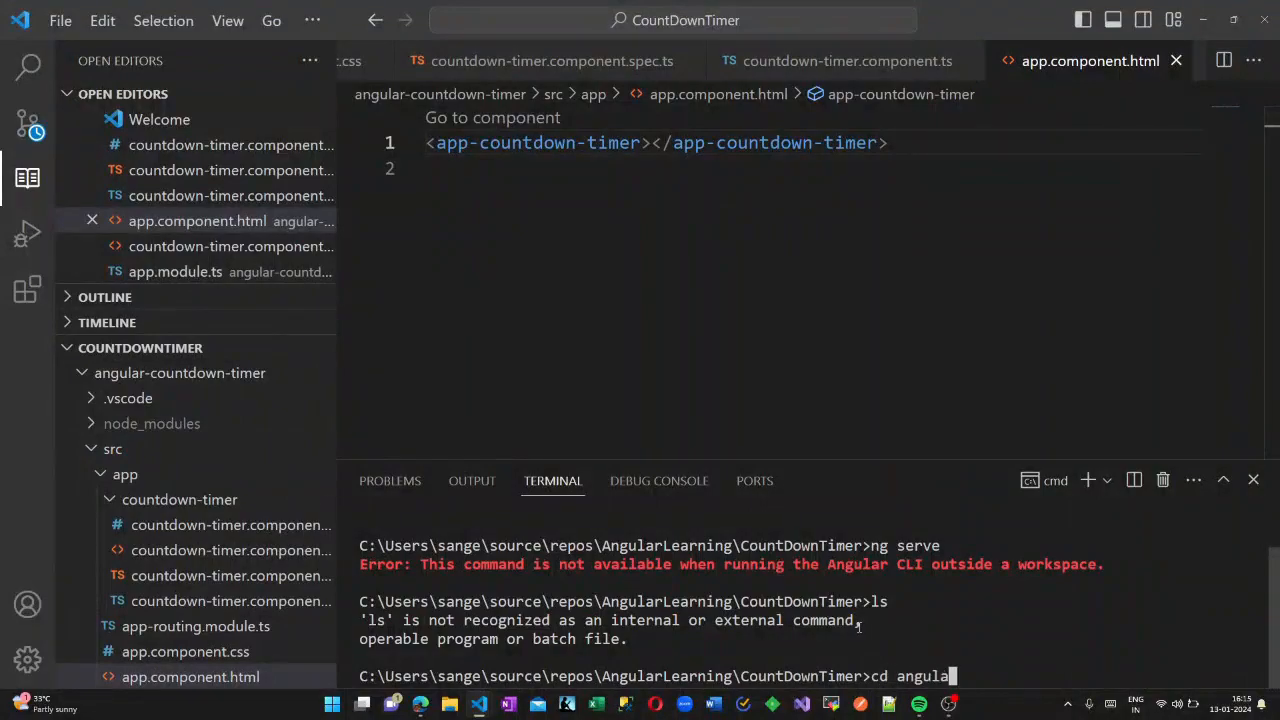
{"action": "type", "text": "r-countdo"}
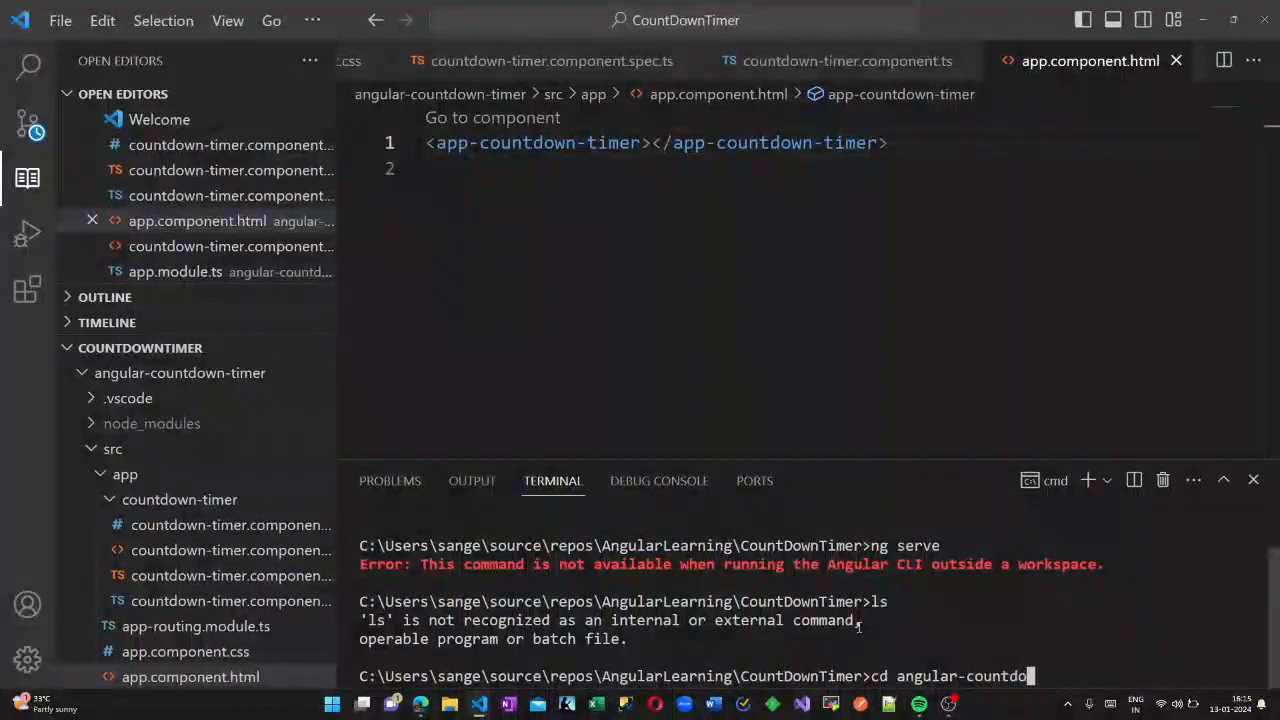
{"action": "type", "text": "wn-timer"}
{"action": "key", "text": "Return"}
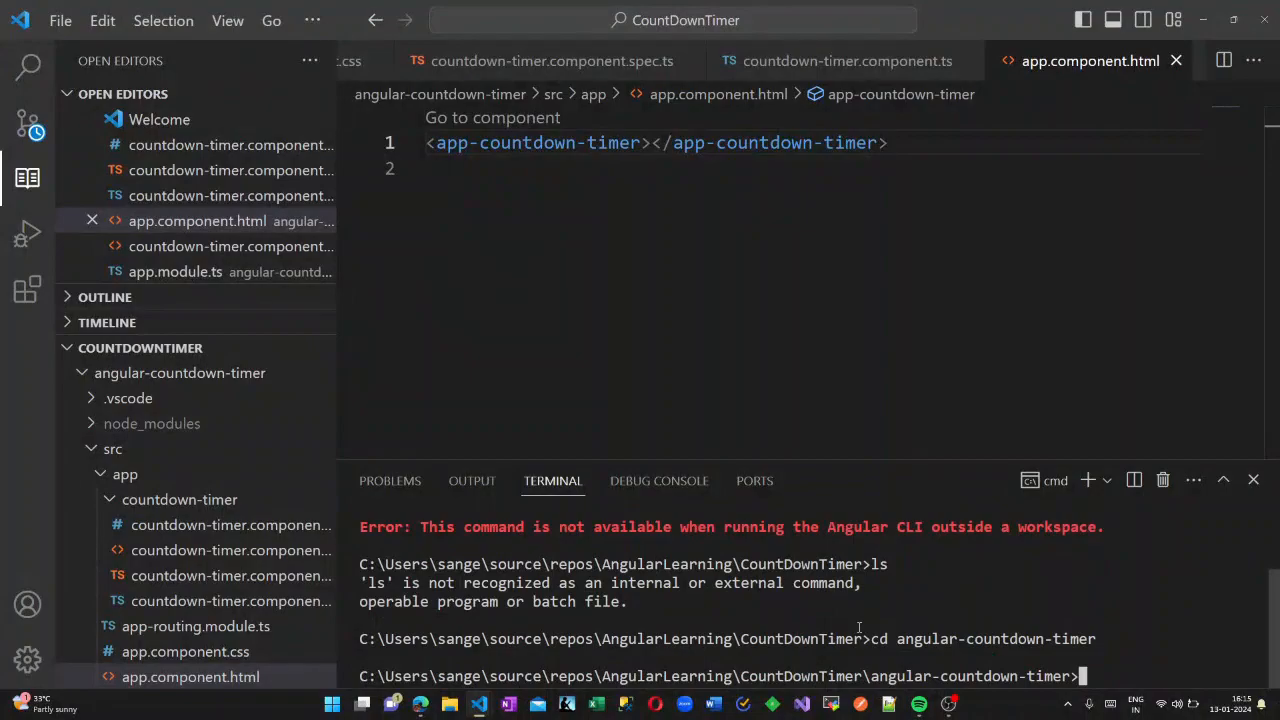
{"action": "key", "text": "Up"}
{"action": "key", "text": "Up"}
{"action": "key", "text": "Up"}
{"action": "key", "text": "Return"}
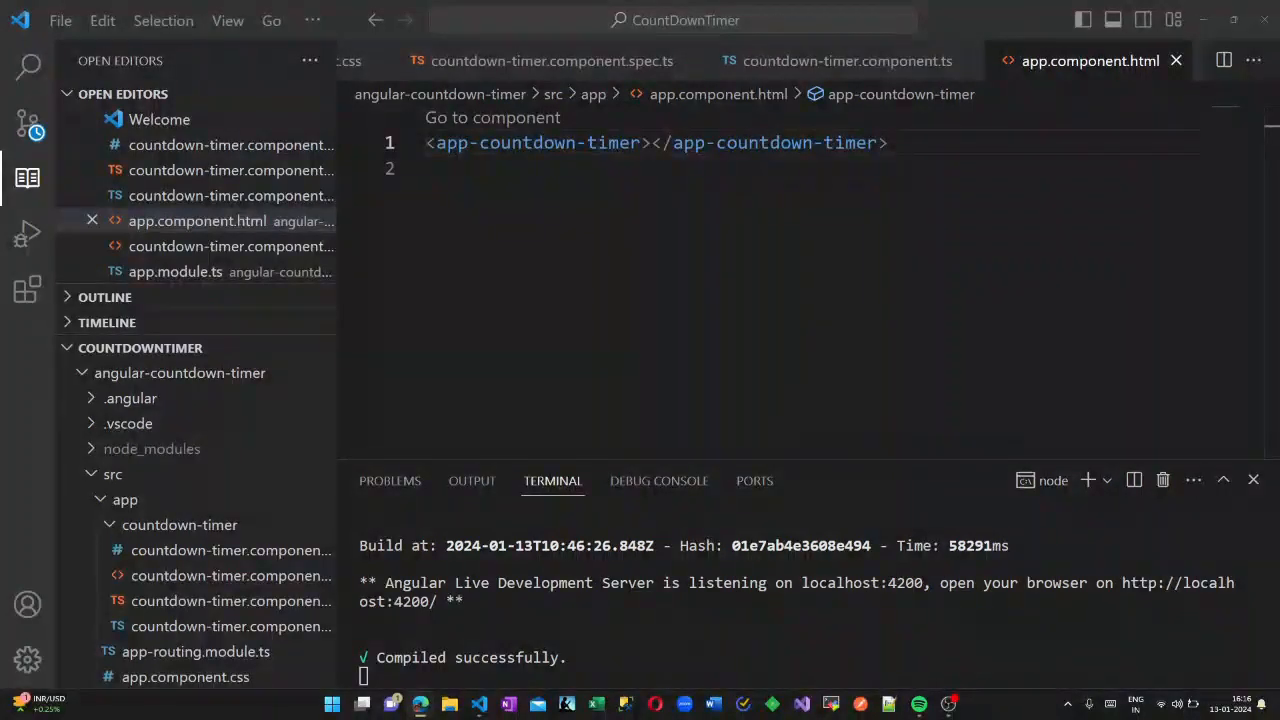
{"action": "left_click", "coordinate": [250, 172]}
{"action": "scroll", "coordinate": [573, 295], "scroll_direction": "down", "scroll_amount": 4}
Step: Browse the component files and settle on countdown-timer.component.html
{"action": "left_click", "coordinate": [230, 145]}
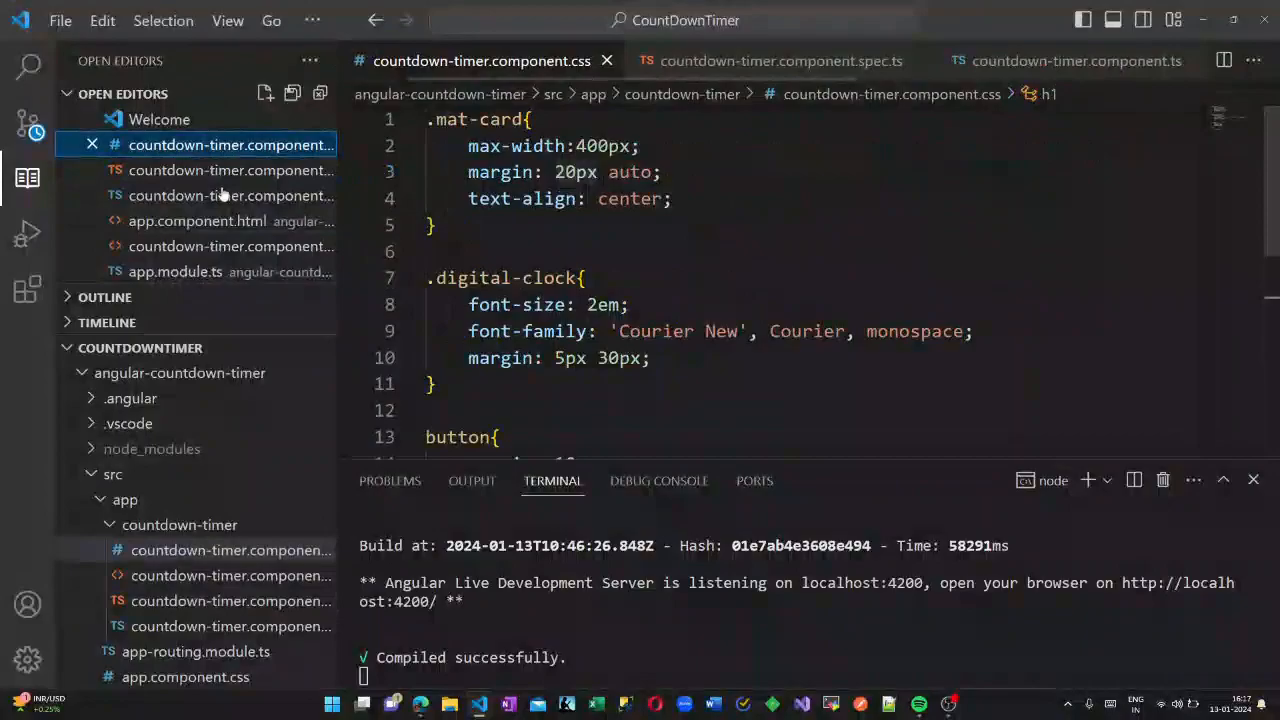
{"action": "left_click", "coordinate": [210, 221]}
{"action": "left_click", "coordinate": [228, 196]}
{"action": "left_click", "coordinate": [230, 145]}
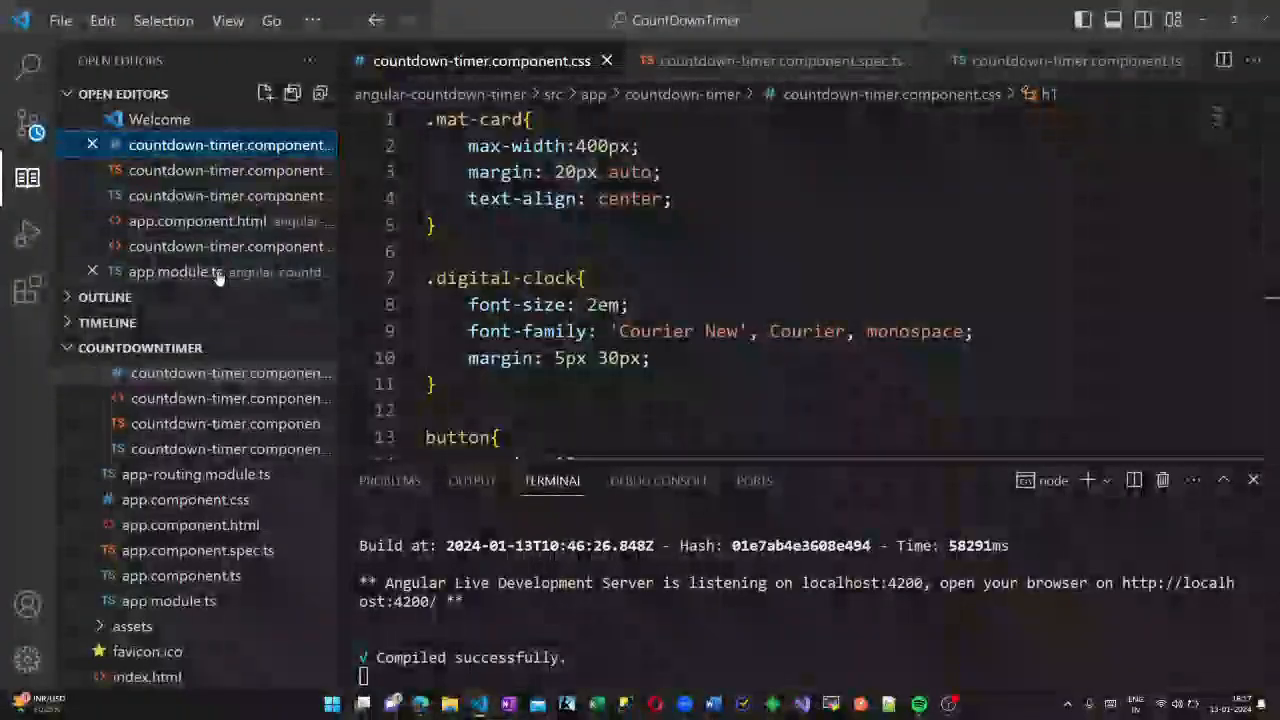
{"action": "left_click", "coordinate": [230, 246]}
Step: Fix biutton to button, give the Reset button color="accent", save and switch to the browser
{"action": "left_click_drag", "start_coordinate": [661, 452], "coordinate": [607, 452]}
{"action": "double_click", "coordinate": [850, 344]}
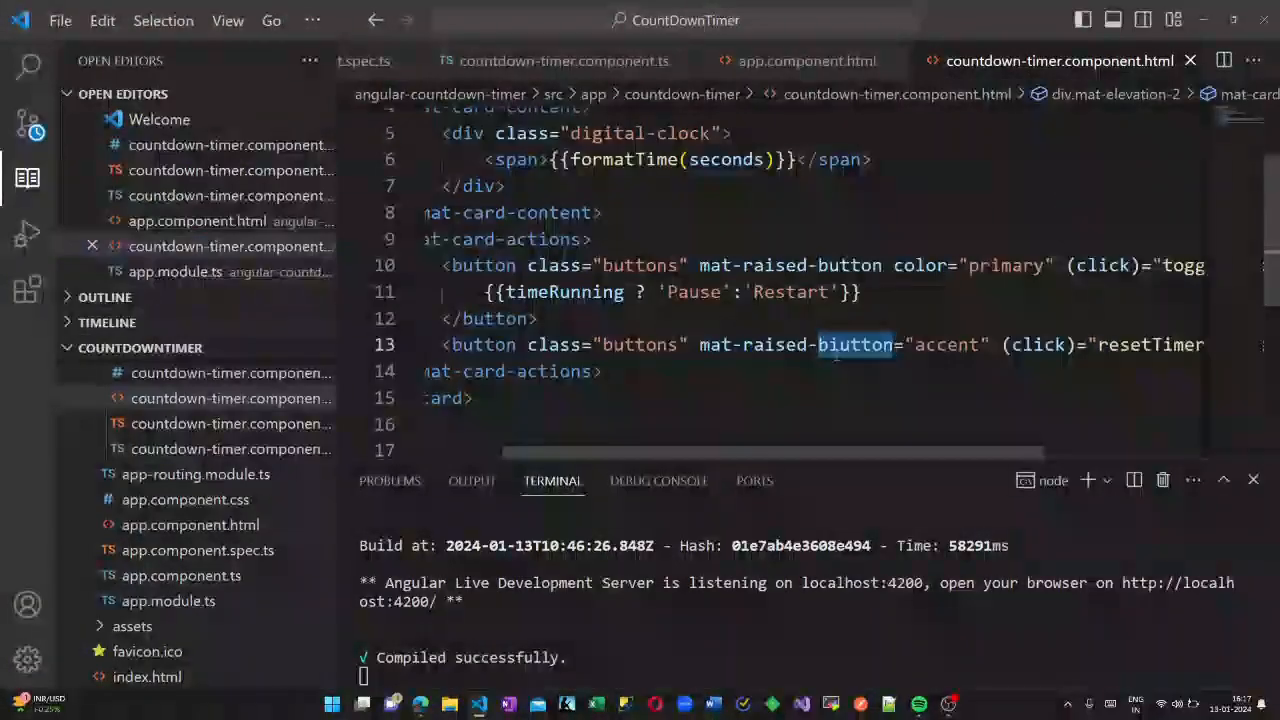
{"action": "type", "text": "button"}
{"action": "left_click_drag", "start_coordinate": [538, 318], "coordinate": [1077, 265]}
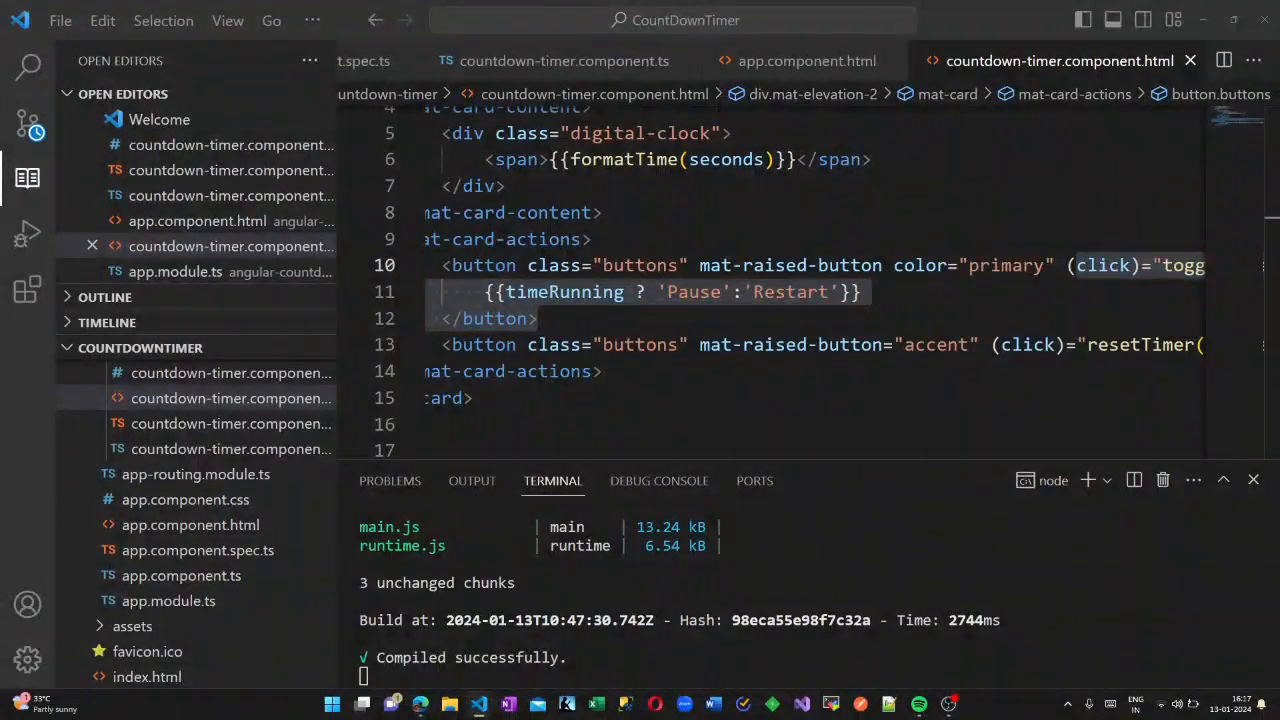
{"action": "left_click", "coordinate": [480, 398]}
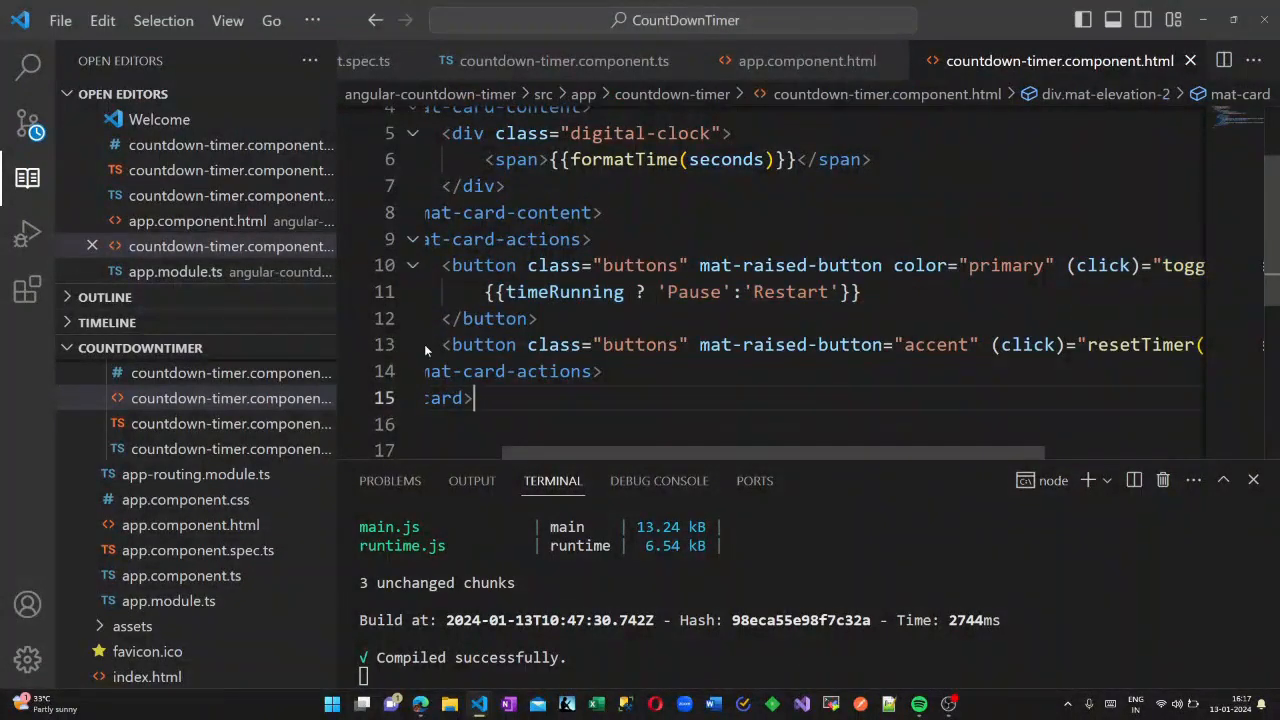
{"action": "triple_click", "coordinate": [425, 344]}
{"action": "left_click", "coordinate": [882, 344]}
{"action": "type", "text": "color"}
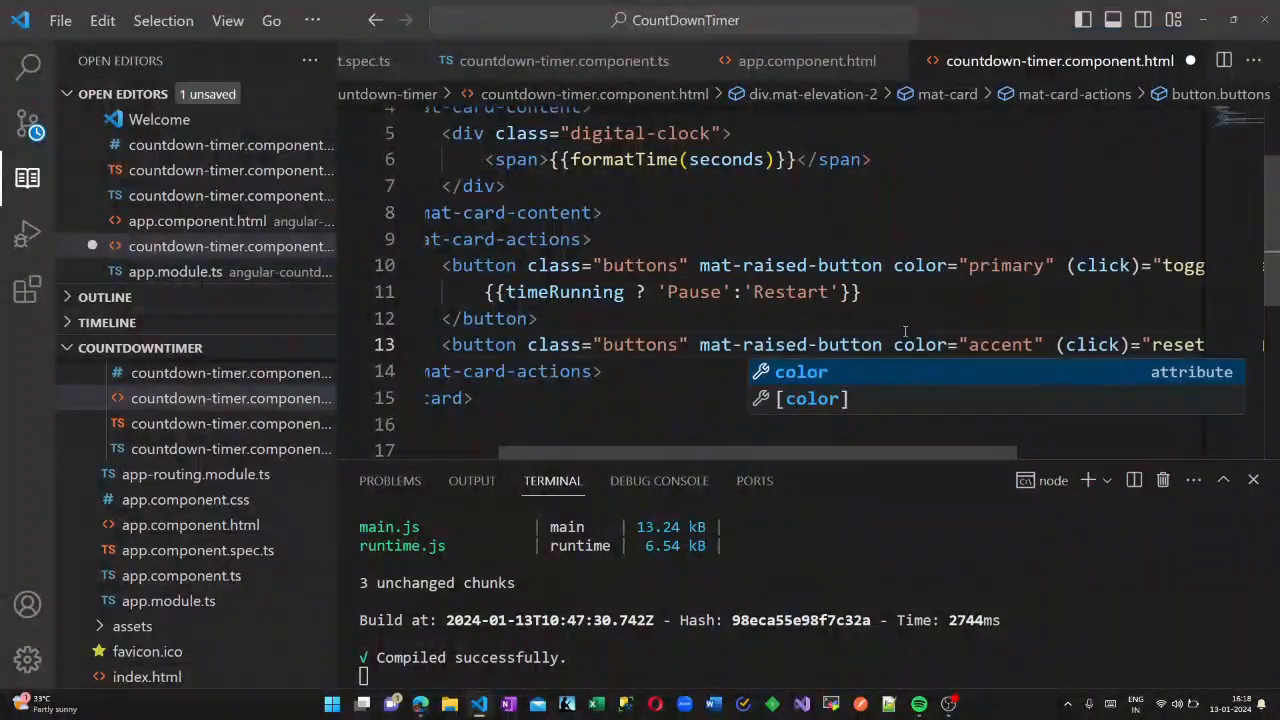
{"action": "key", "text": "ctrl+s"}
{"action": "key", "text": "alt+Tab"}
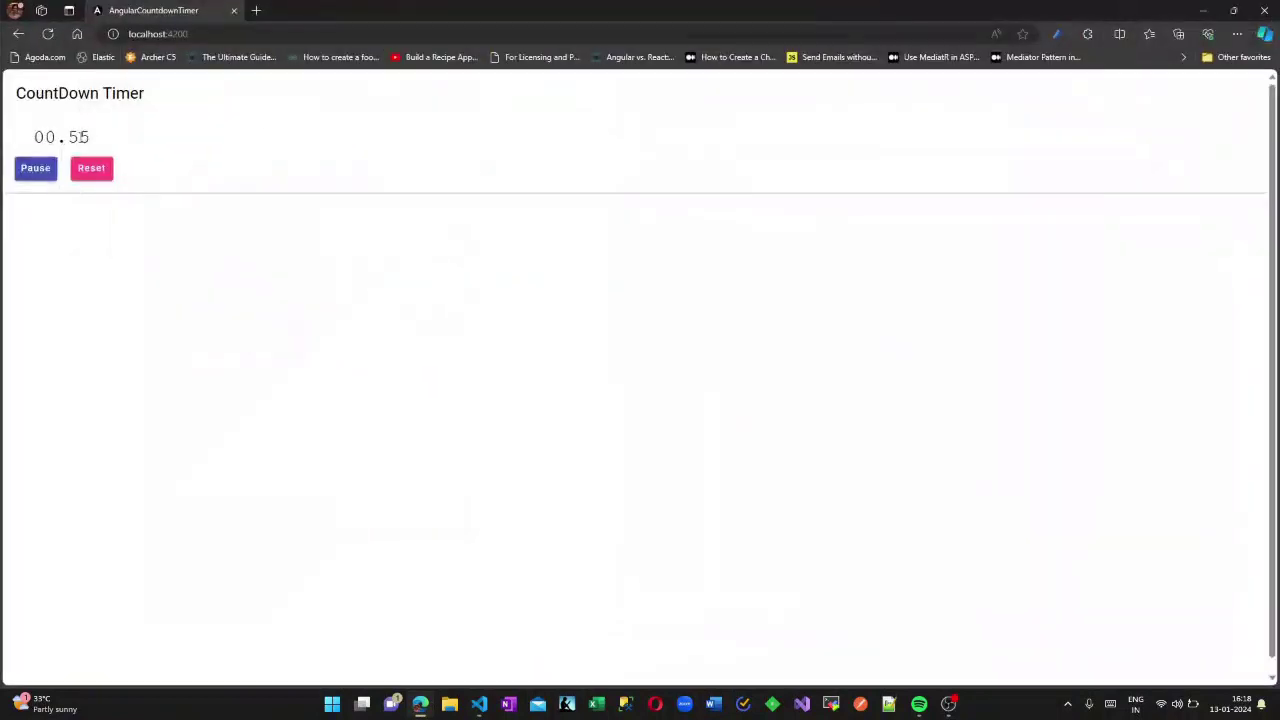
Step: Exercise Pause, Reset and Restart on the countdown, leaving it paused at 00.41
{"action": "left_click", "coordinate": [40, 171]}
{"action": "left_click", "coordinate": [91, 170]}
{"action": "left_click", "coordinate": [37, 170]}
{"action": "left_click", "coordinate": [29, 172]}
{"action": "left_click", "coordinate": [104, 182]}
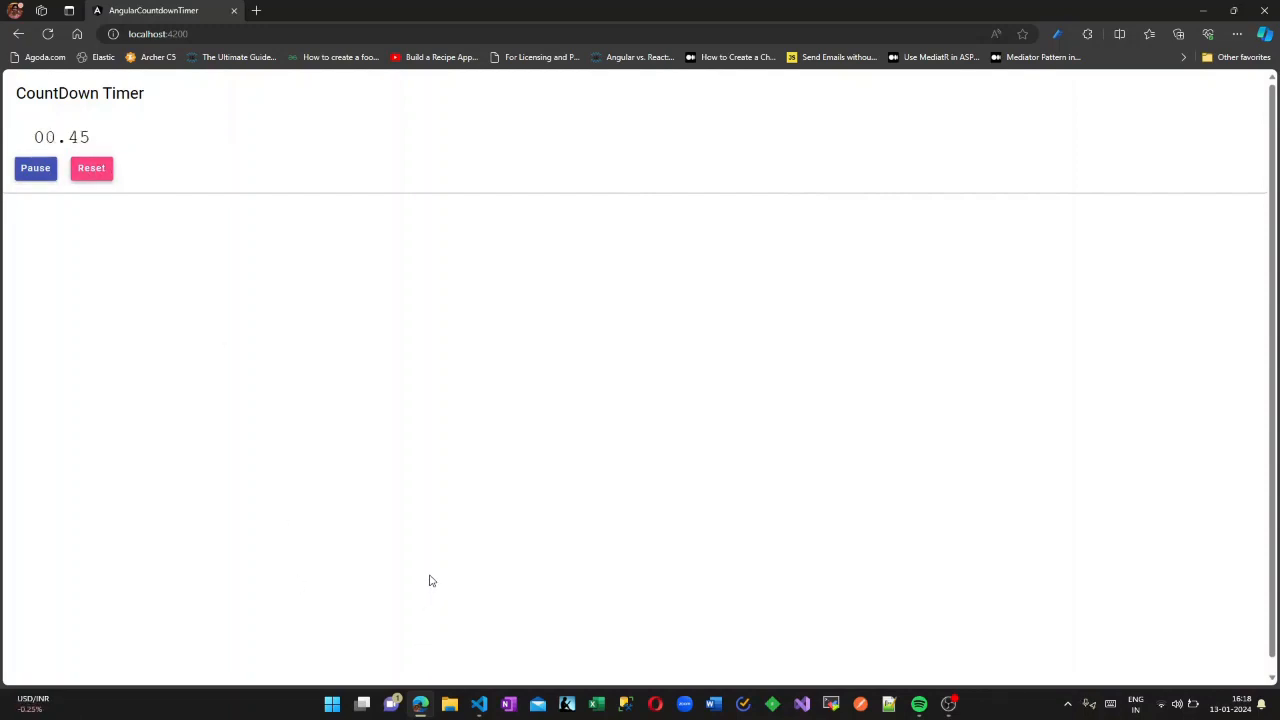
{"action": "left_click", "coordinate": [54, 182]}
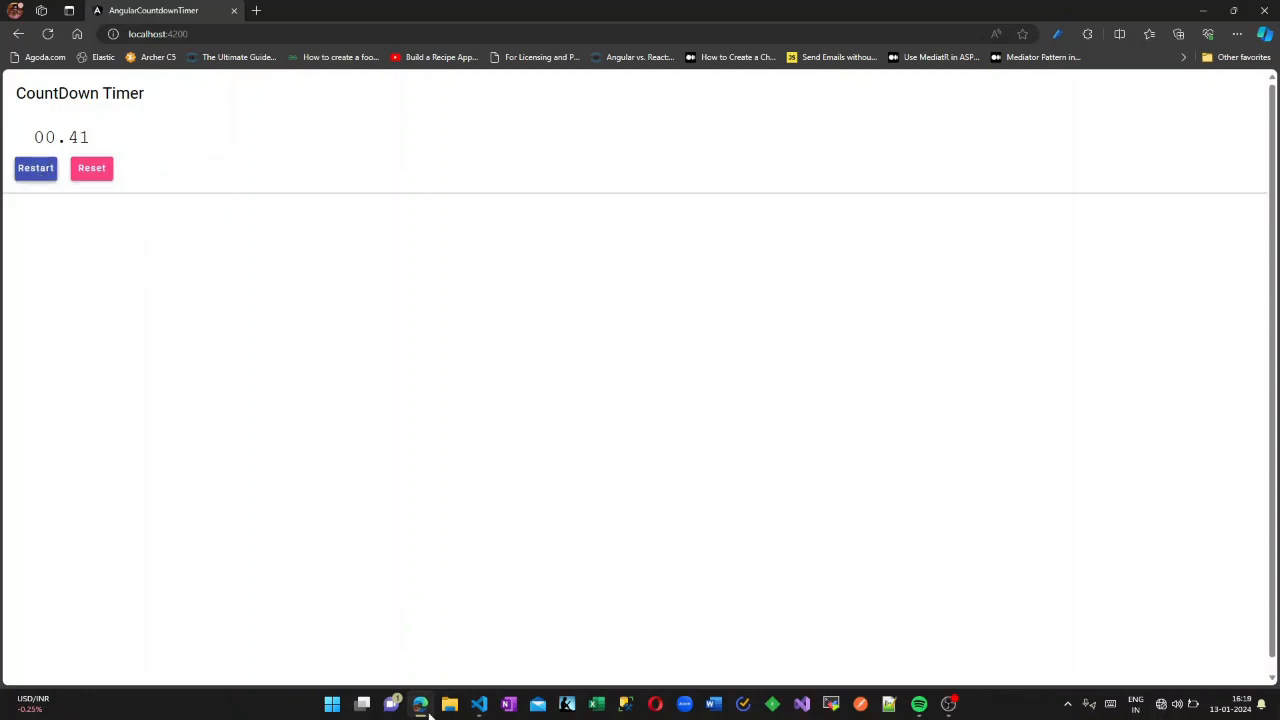